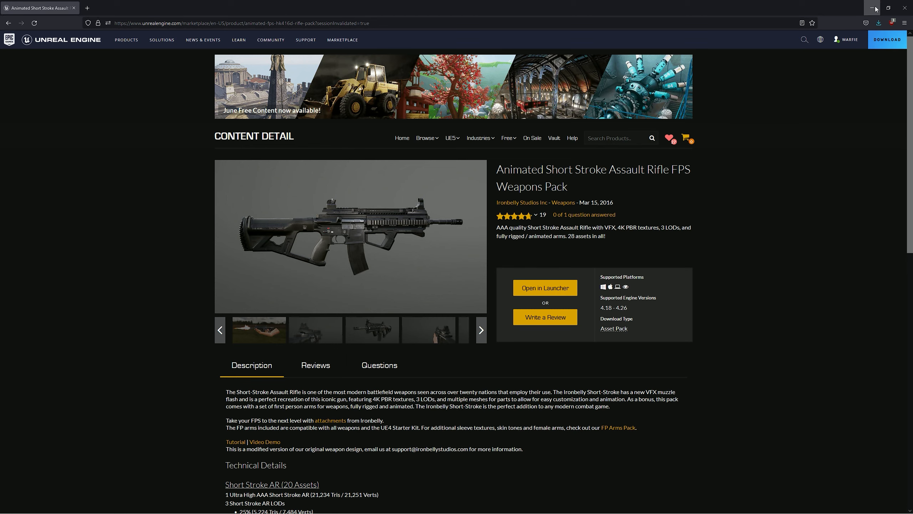
# - Switch to the Unreal Editor and open the FPS_AnimBP_v2 Blueprints/DataAssets/Weapons/Guns folder
pyautogui.click(871, 7)
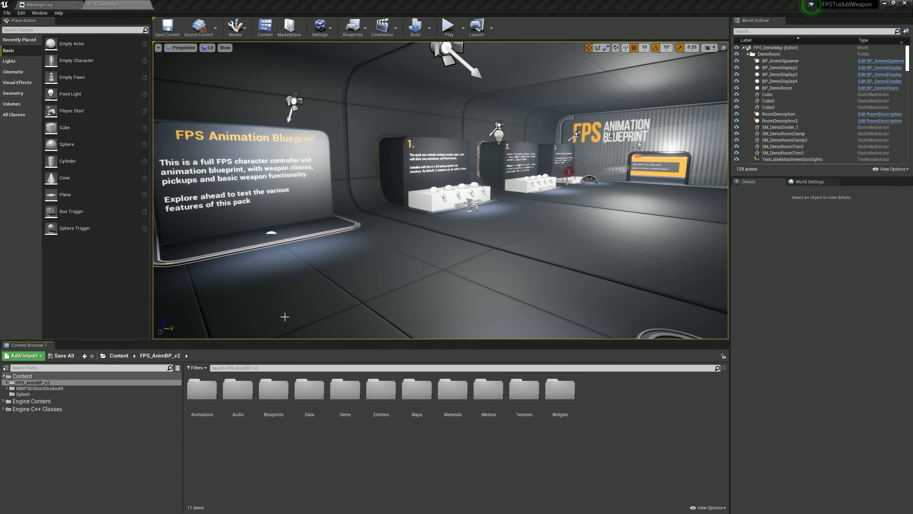
pyautogui.doubleClick(284, 398)
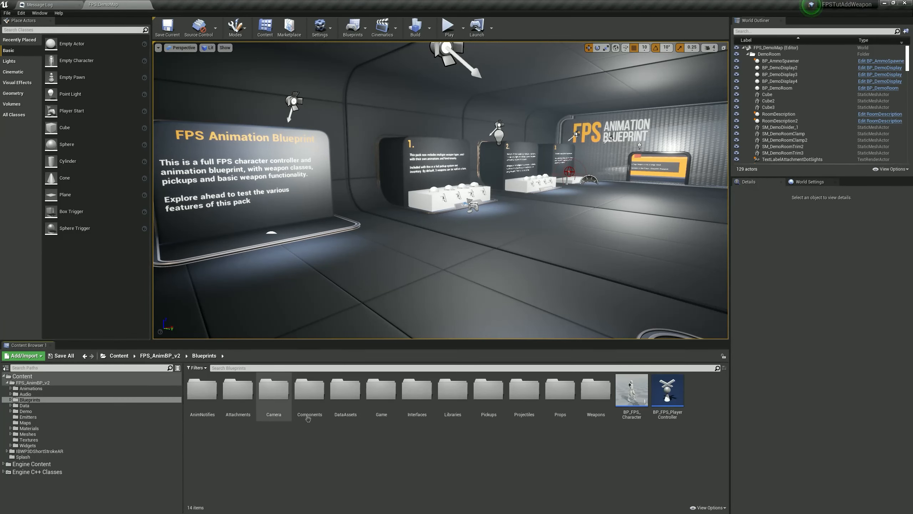
pyautogui.doubleClick(345, 392)
pyautogui.doubleClick(310, 390)
pyautogui.doubleClick(202, 391)
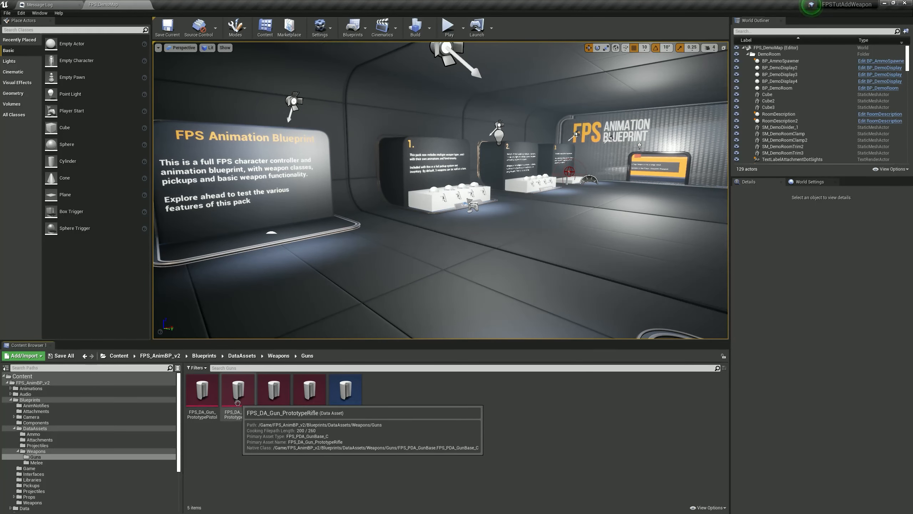
# - Duplicate the FPS_DA_Gun_PrototypeRifle data asset and name the copy FPS_DA_Gun_ShortStroke
pyautogui.click(243, 429)
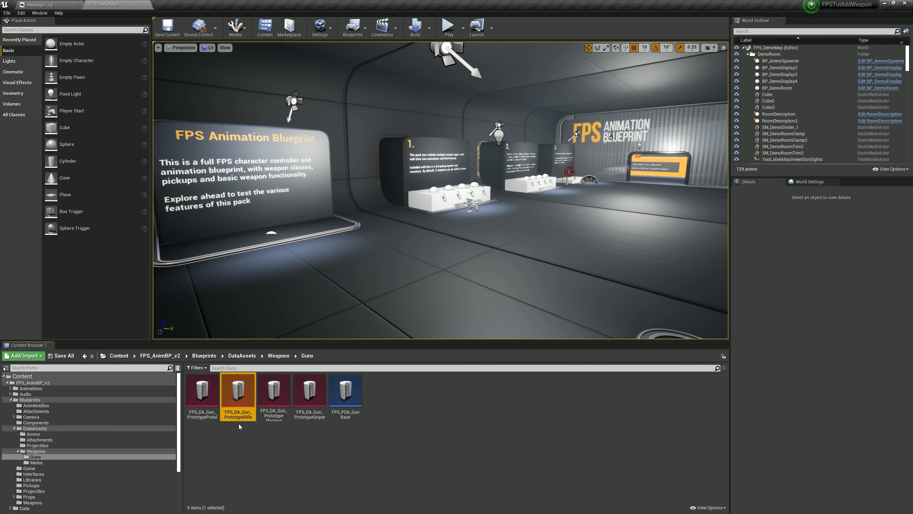
pyautogui.hotkey('ctrl', 'w')
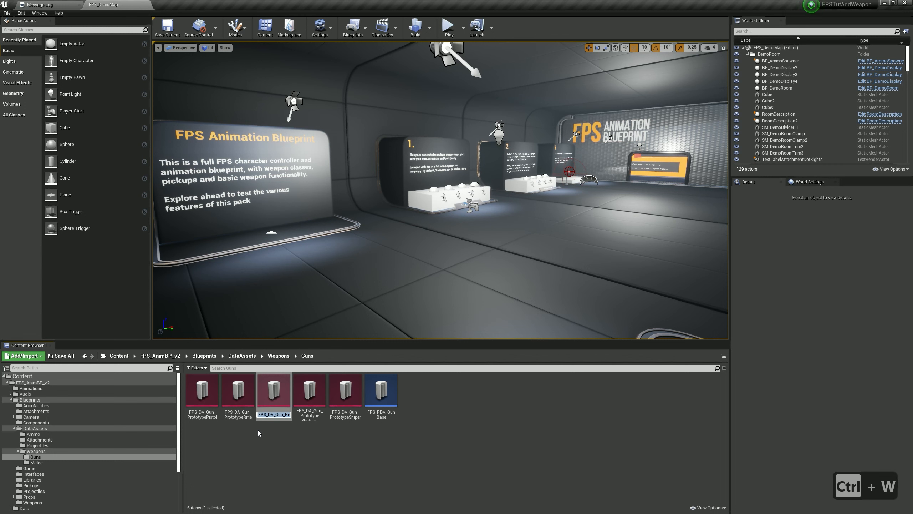
pyautogui.press('End')
pyautogui.press('BackSpace')
pyautogui.press('BackSpace')
pyautogui.press('BackSpace')
pyautogui.press('BackSpace')
pyautogui.press('BackSpace')
pyautogui.press('BackSpace')
pyautogui.press('BackSpace')
pyautogui.press('BackSpace')
pyautogui.press('BackSpace')
pyautogui.press('BackSpace')
pyautogui.press('BackSpace')
pyautogui.press('BackSpace')
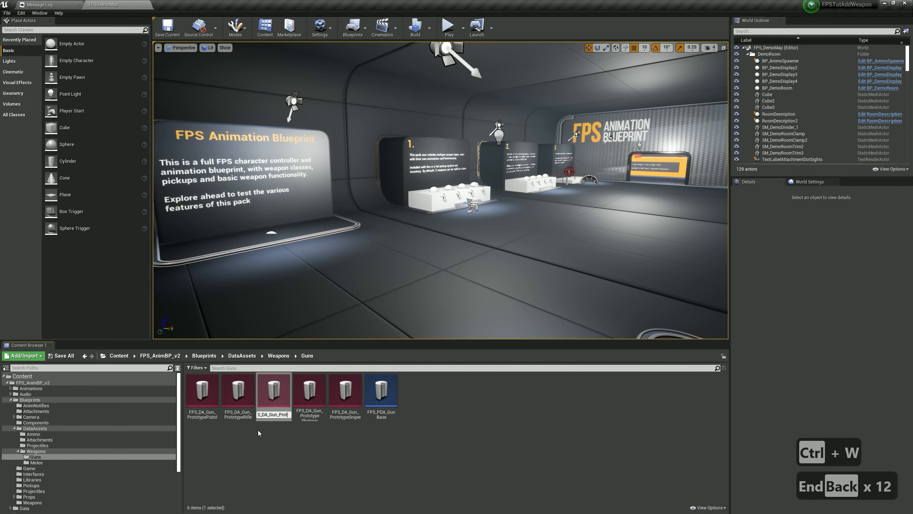
pyautogui.write('Short')
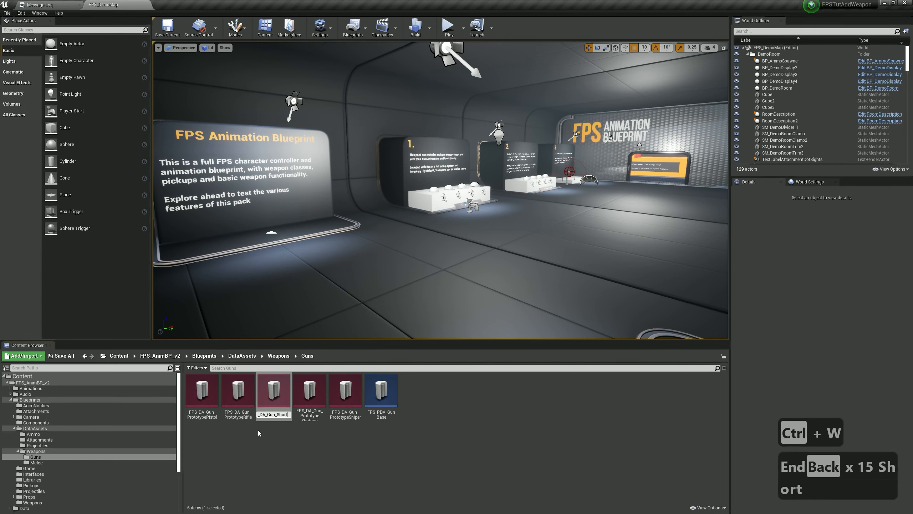
pyautogui.write('Stroke')
pyautogui.press('Return')
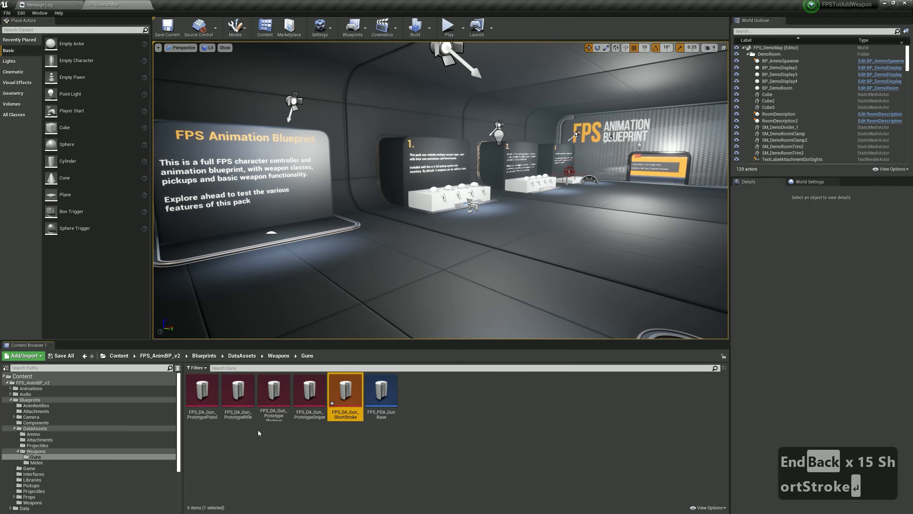
# - Open the FPS_DA_Gun_ShortStroke data asset docked in the main window and set its Main Skeletal Mesh to SKM_Short-Stroke
pyautogui.doubleClick(346, 393)
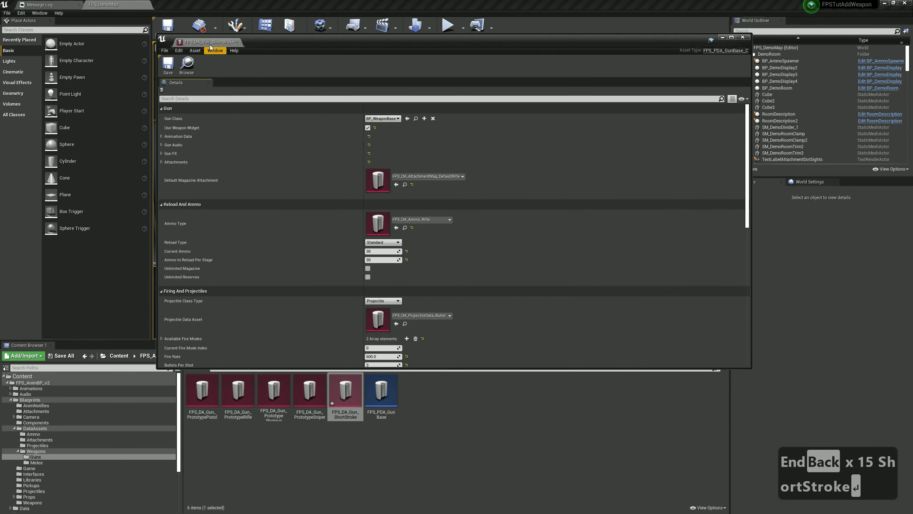
pyautogui.moveTo(209, 43); pyautogui.dragTo(187, 5)
pyautogui.scroll(-10, 241, 252)
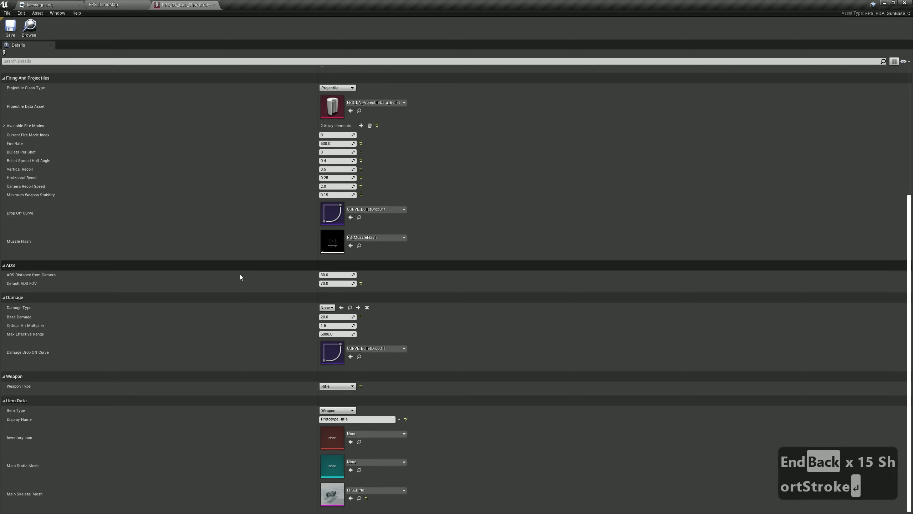
pyautogui.click(358, 490)
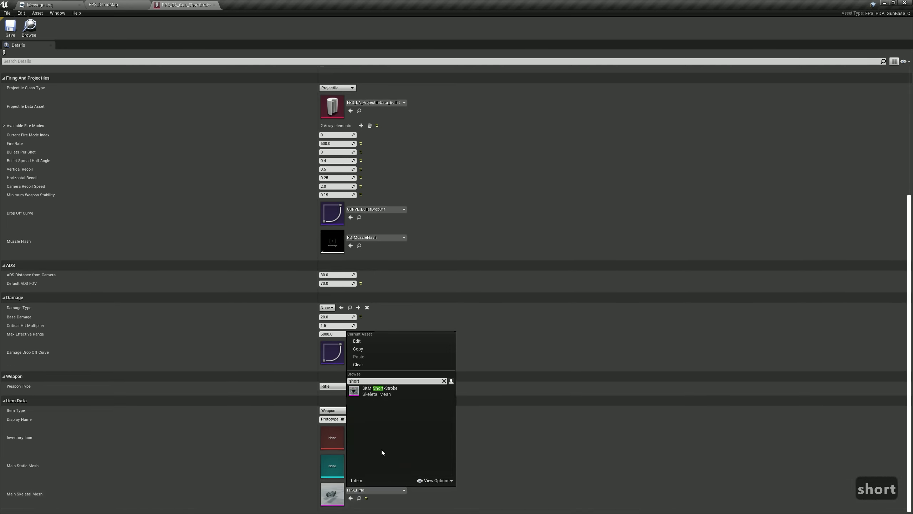
pyautogui.click(385, 392)
# - Set the data asset's Display Name to "Short Stroke" and save the asset
pyautogui.click(351, 420)
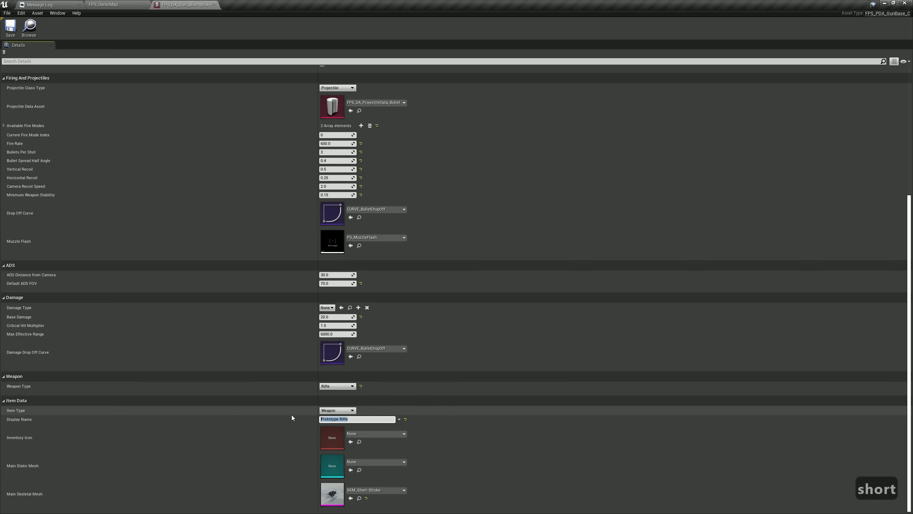
pyautogui.write('Short troke')
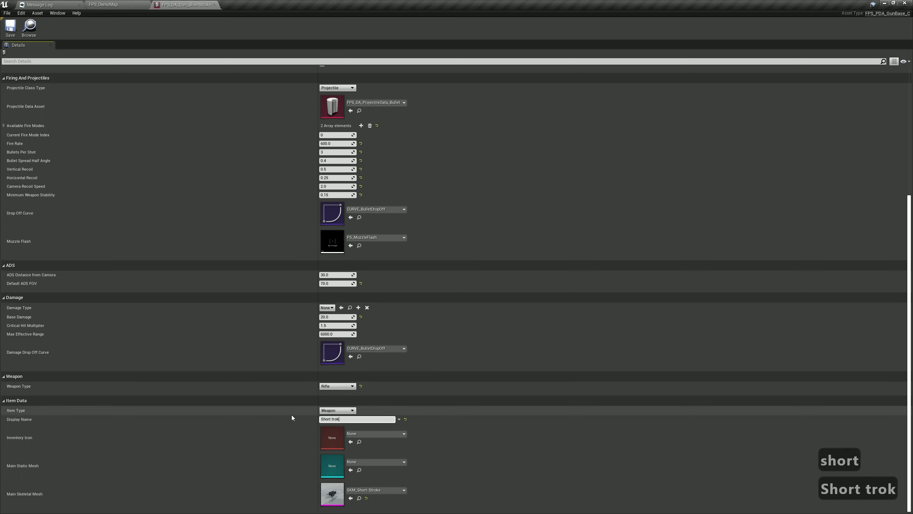
pyautogui.press('Left')
pyautogui.press('Left')
pyautogui.press('Left')
pyautogui.press('Left')
pyautogui.press('Left')
pyautogui.write('S')
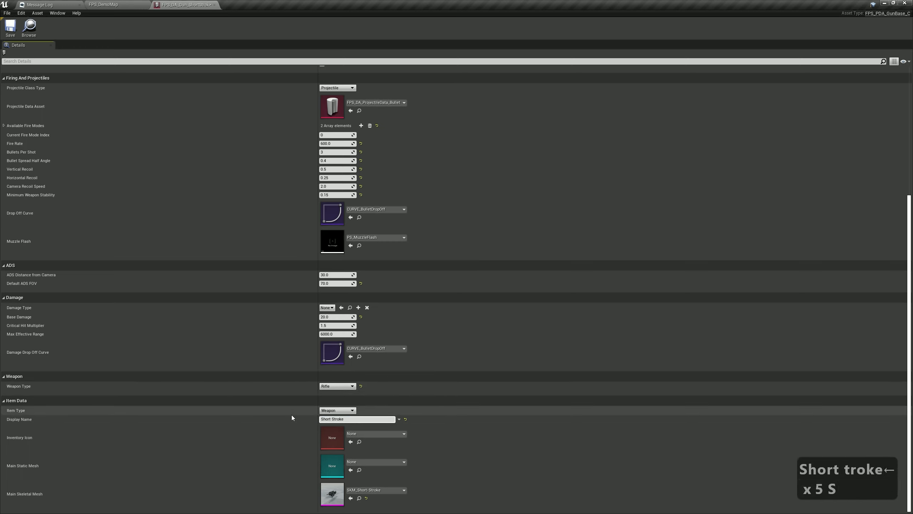
pyautogui.press('Return')
pyautogui.click(10, 29)
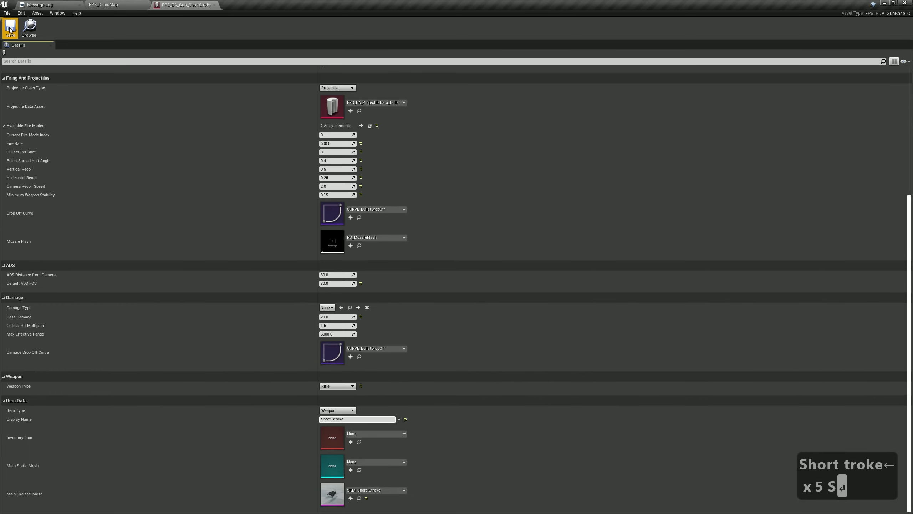
# - Place a BP_PickupGun from Blueprints/Pickups on the demo level's floor and set its Gun Data Asset to FPS_DA_Gun_ShortStroke
pyautogui.moveTo(108, 5); pyautogui.dragTo(75, 6)
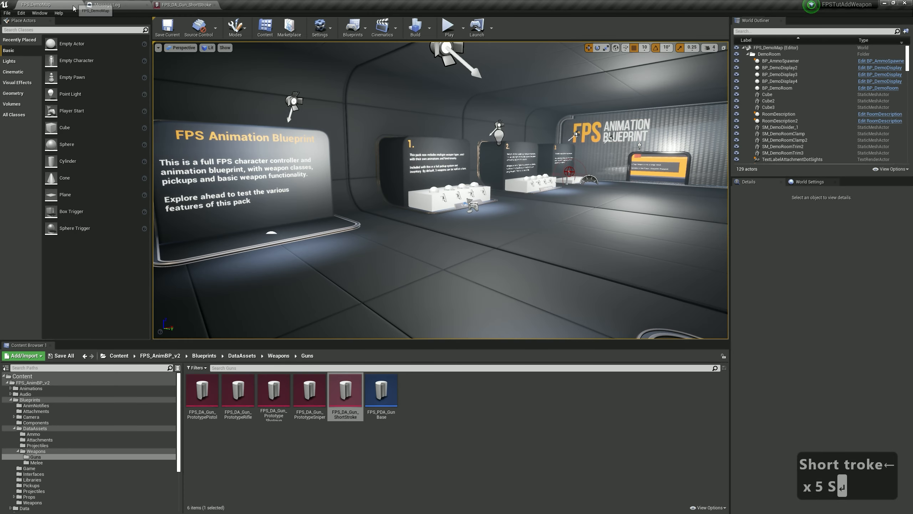
pyautogui.click(205, 355)
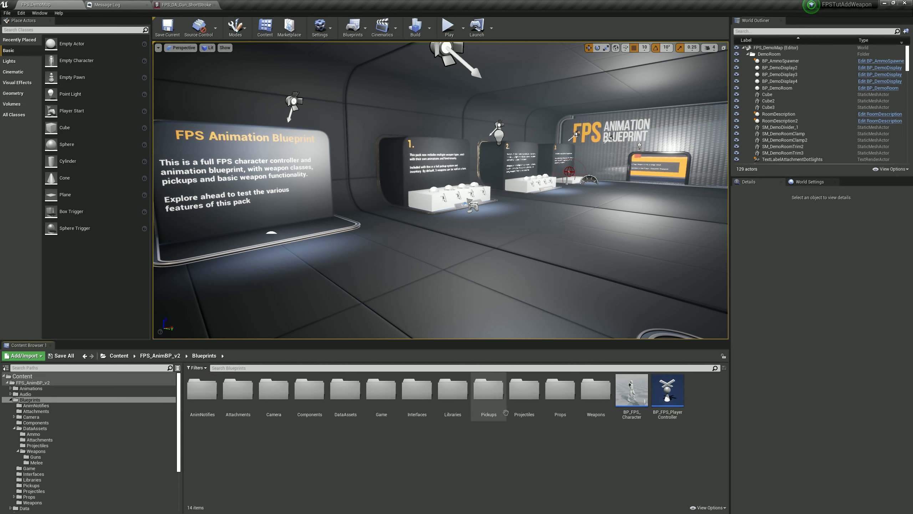
pyautogui.doubleClick(489, 392)
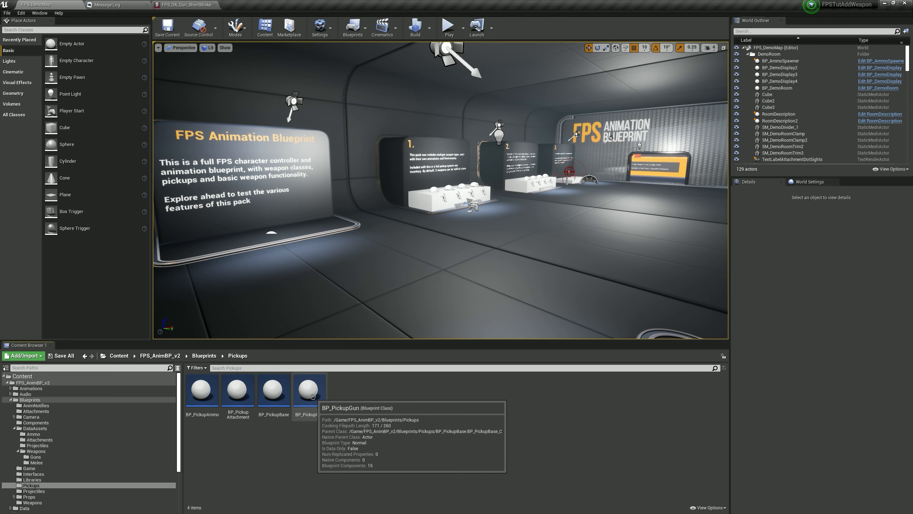
pyautogui.moveTo(313, 396); pyautogui.dragTo(455, 246)
pyautogui.moveTo(490, 215); pyautogui.dragTo(493, 213)
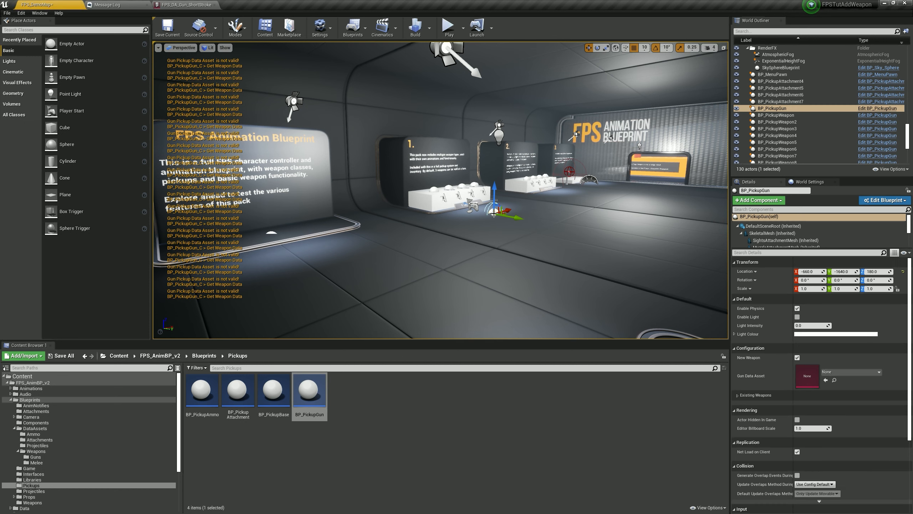
pyautogui.click(836, 374)
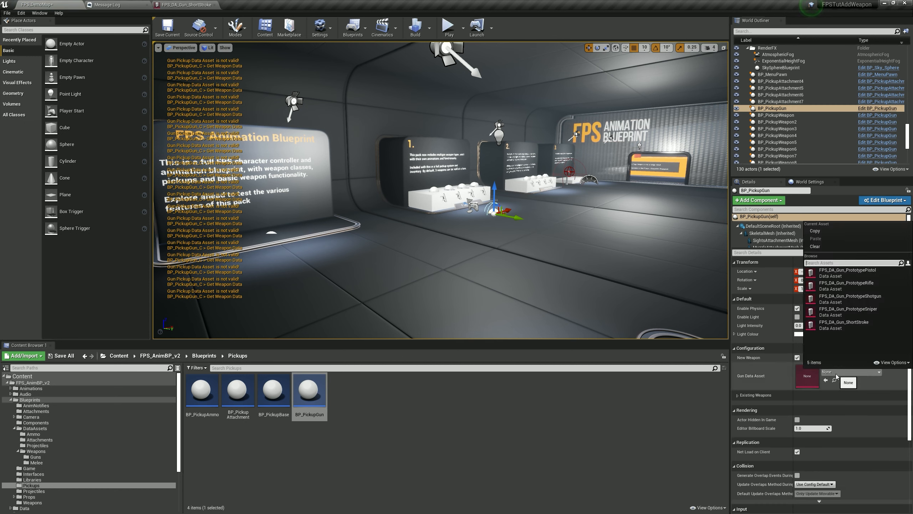
pyautogui.click(846, 324)
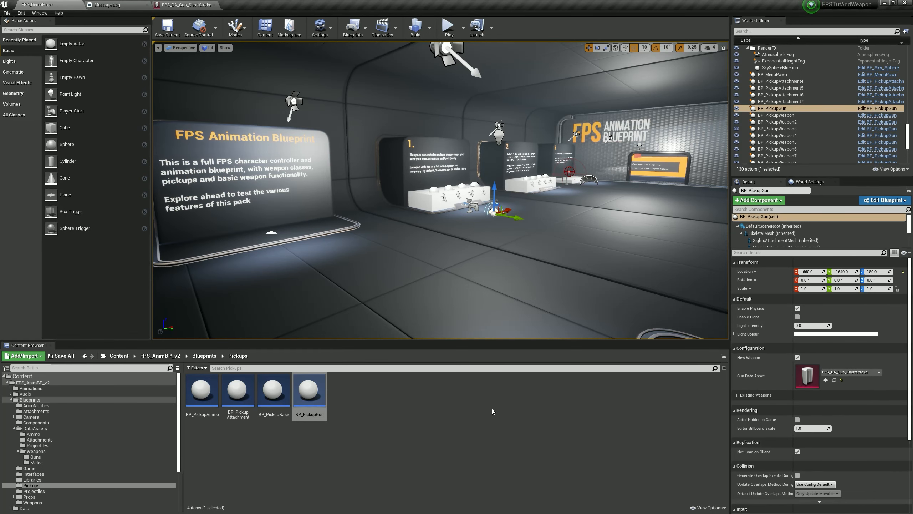
# - Play-test the level by walking to the Short Stroke pickup and picking it up, and end the play session
pyautogui.click(448, 26)
pyautogui.press('w')
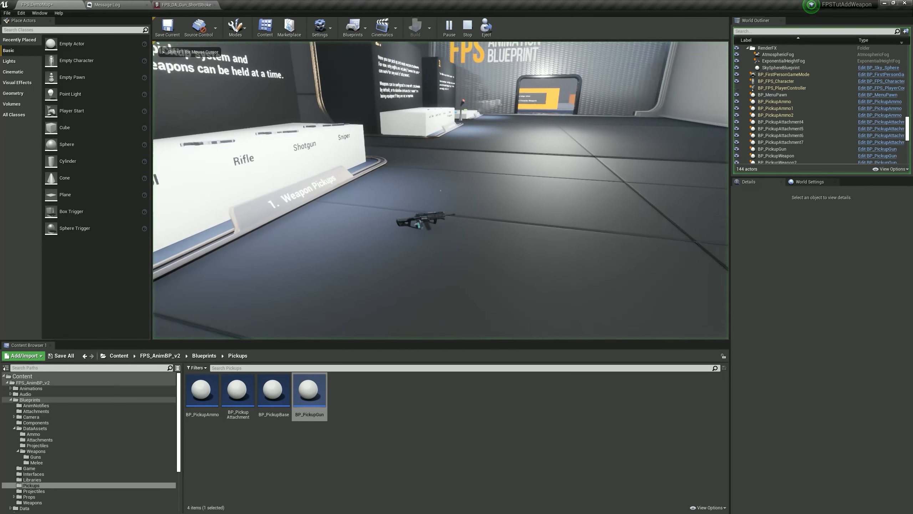
pyautogui.press('w')
pyautogui.press('w')
pyautogui.press('f')
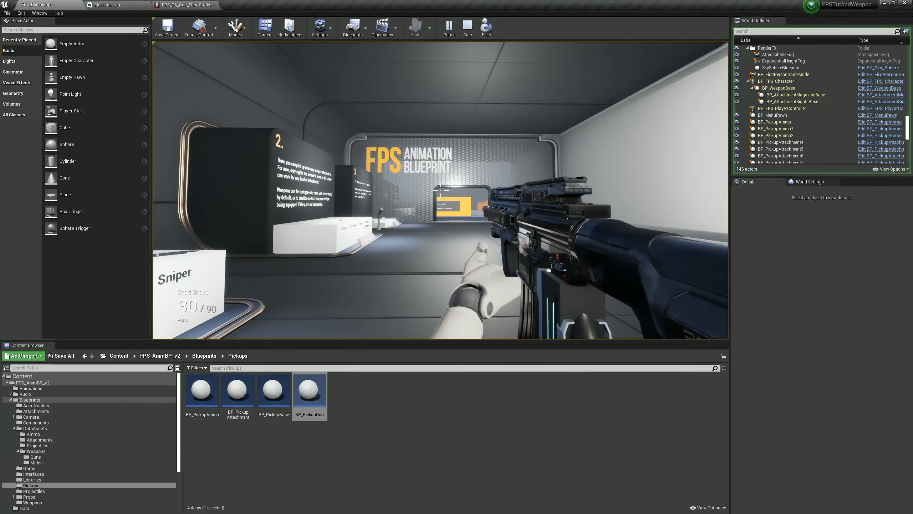
pyautogui.press('Escape')
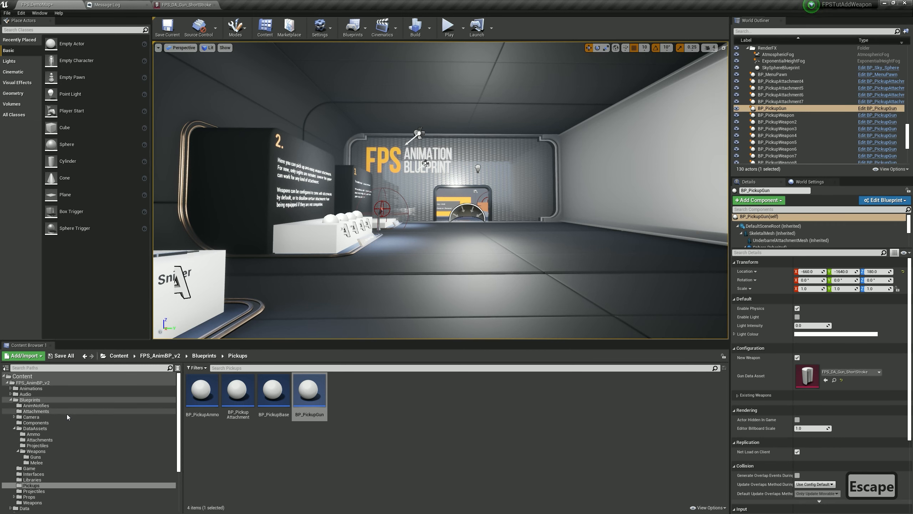
# - Browse the arm animations in the IBWP3DShortStrokeAR Animations/Arms folder
pyautogui.scroll(-4, 67, 415)
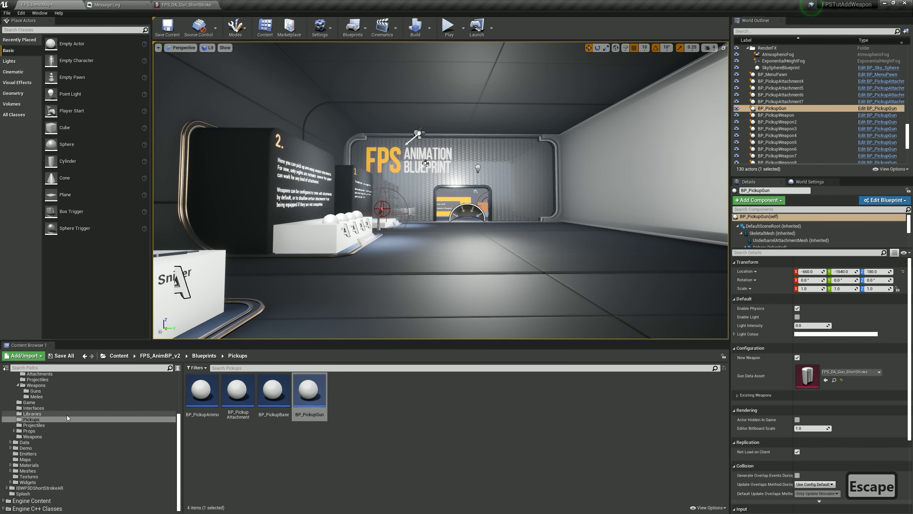
pyautogui.click(40, 487)
pyautogui.doubleClick(205, 394)
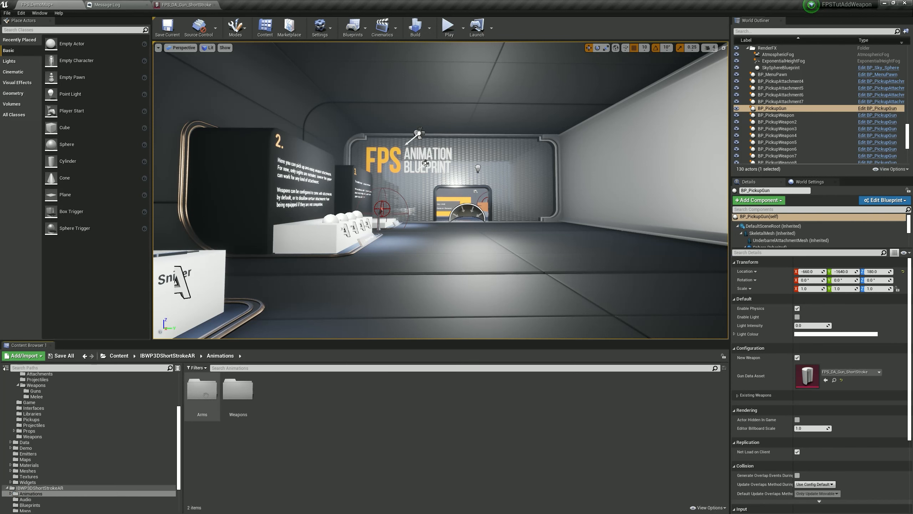
pyautogui.doubleClick(212, 394)
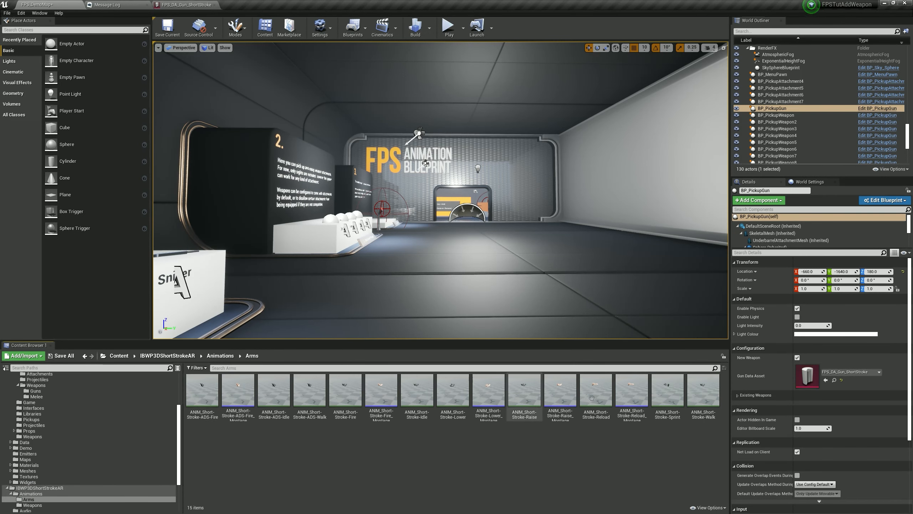
pyautogui.click(202, 390)
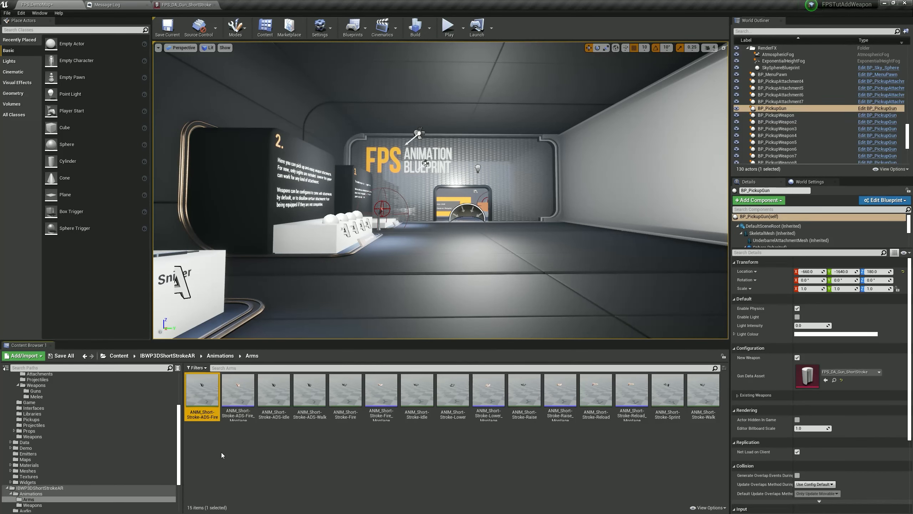
# - Open the SK_FPSArms skeleton from IBWP3DShortStrokeAR Meshes/Arms, assign the Humanoid rig for retargeting, save it, and return to the level
pyautogui.click(133, 487)
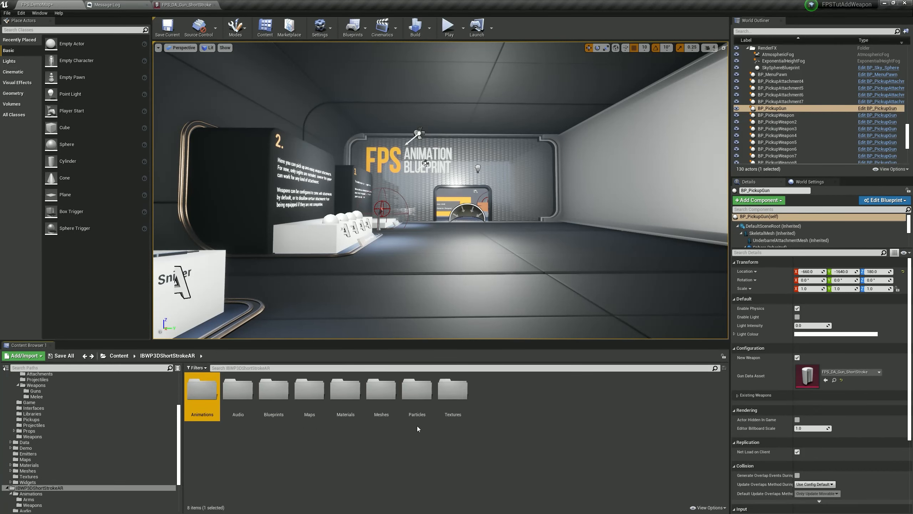
pyautogui.doubleClick(381, 390)
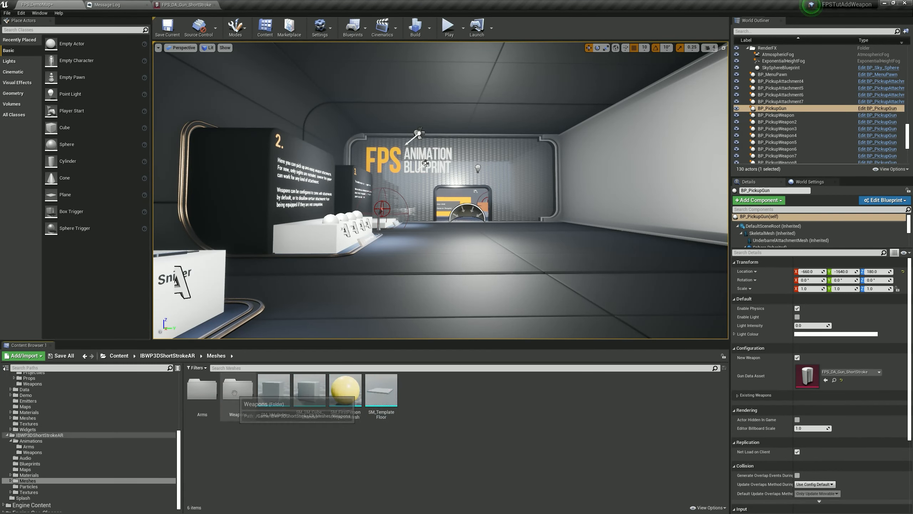
pyautogui.doubleClick(202, 388)
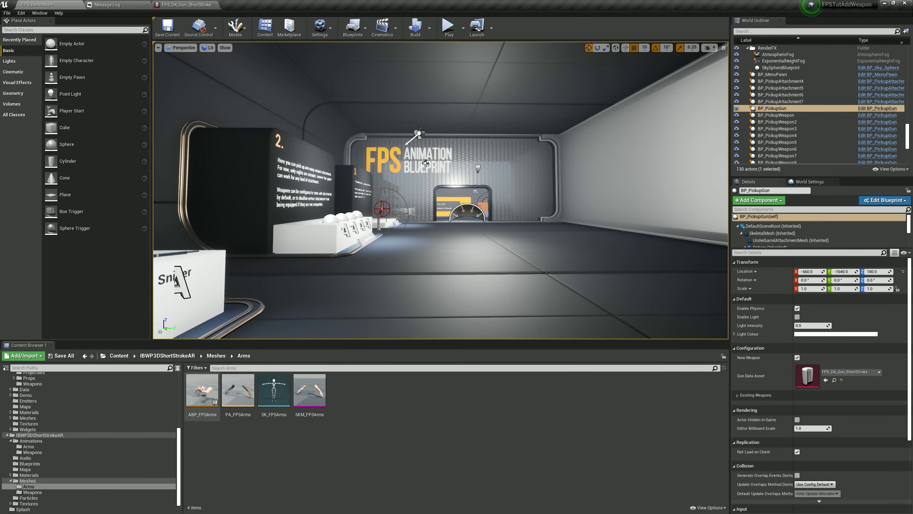
pyautogui.doubleClick(273, 400)
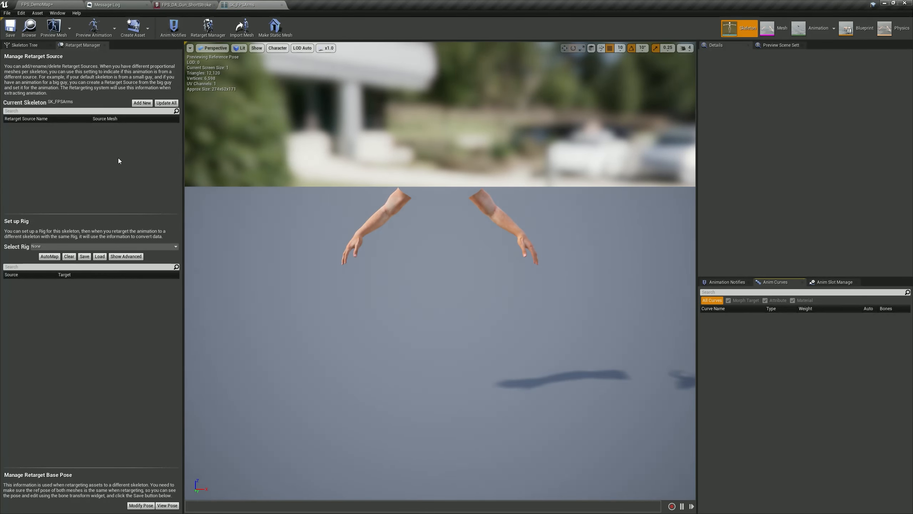
pyautogui.click(42, 246)
pyautogui.click(45, 260)
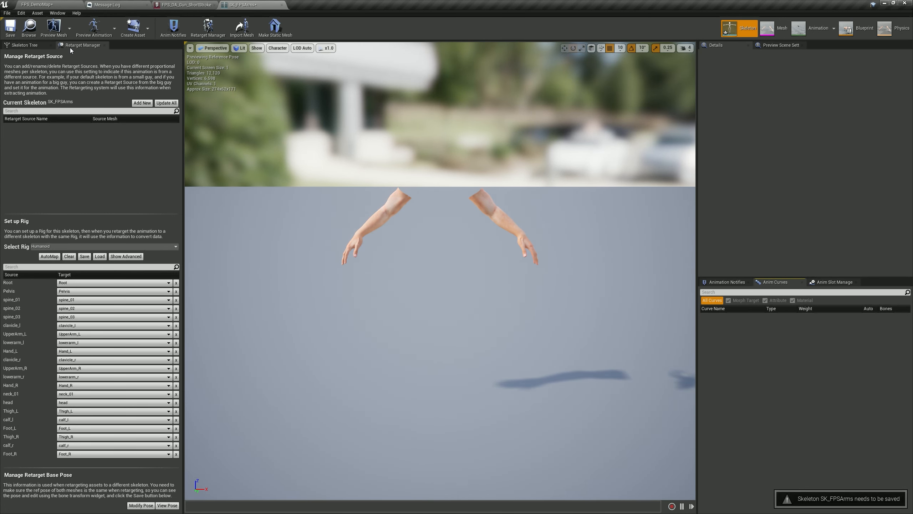
pyautogui.click(11, 27)
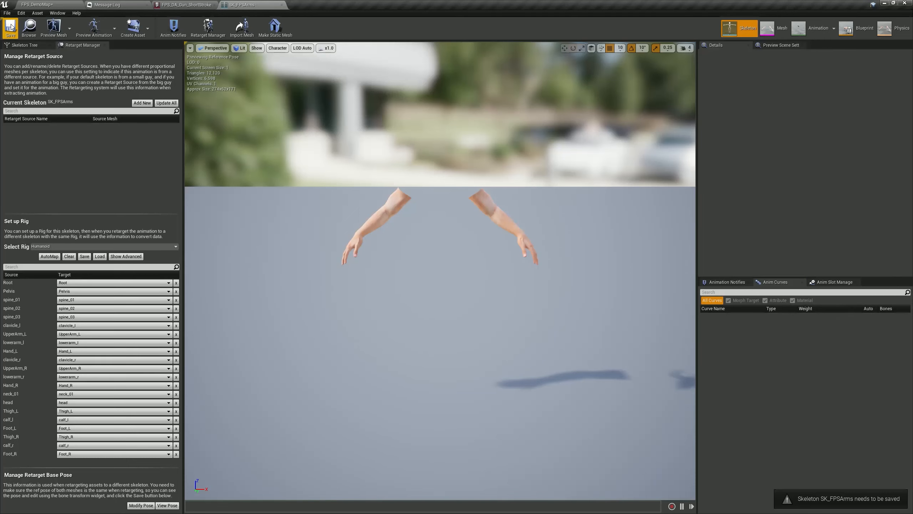
pyautogui.click(50, 8)
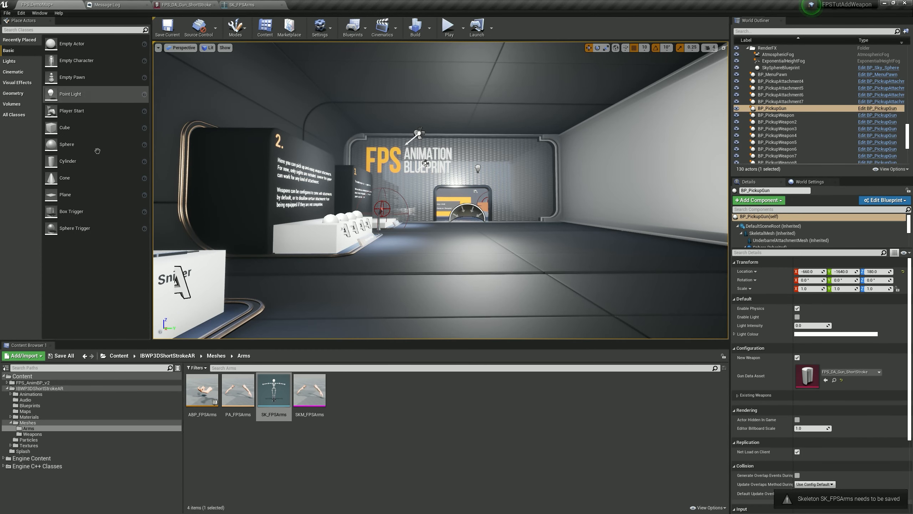
# - Select all the animations in IBWP3DShortStrokeAR/Animations/Arms and open the Duplicate Anim Assets and Retarget dialog for them
pyautogui.click(174, 356)
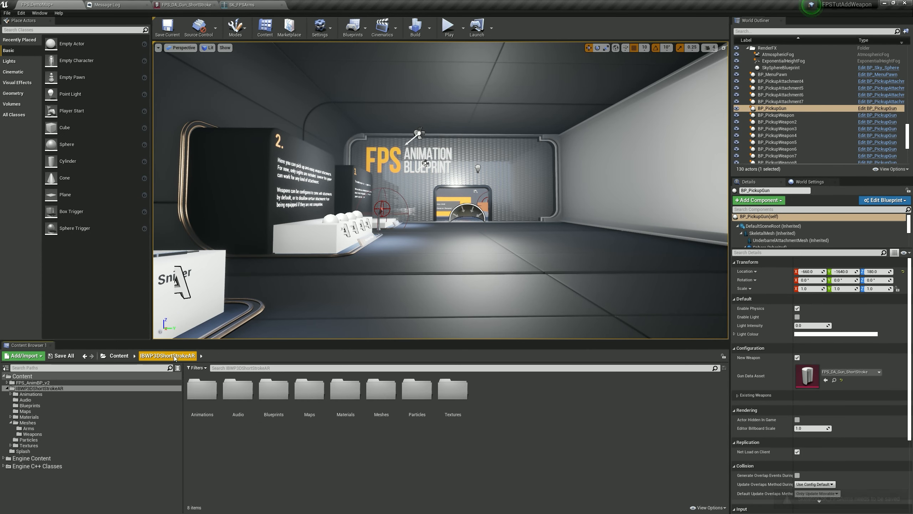
pyautogui.doubleClick(202, 389)
pyautogui.doubleClick(202, 388)
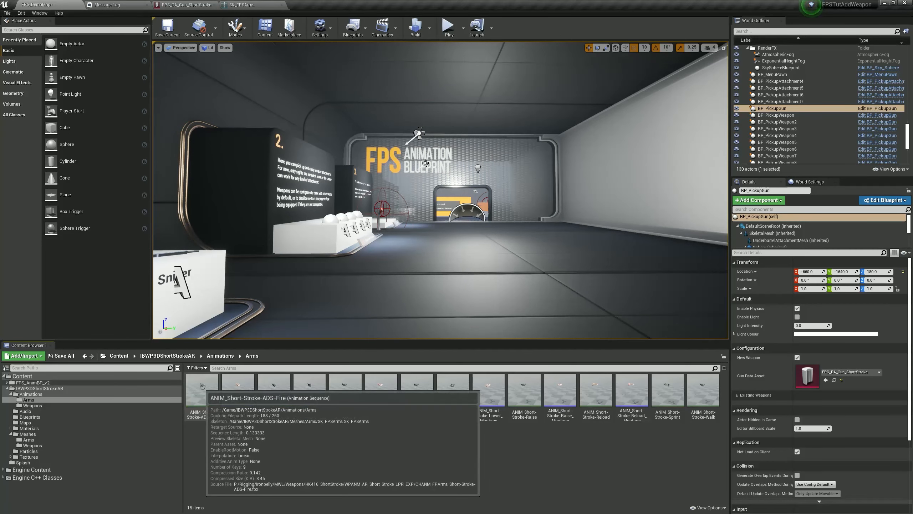
pyautogui.click(206, 390)
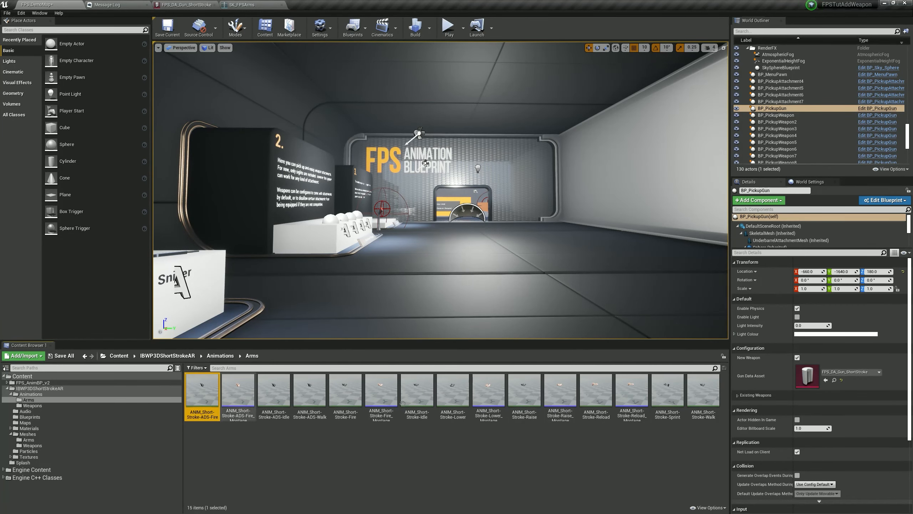
pyautogui.keyDown('shift'); pyautogui.click(695, 389); pyautogui.keyUp('shift')
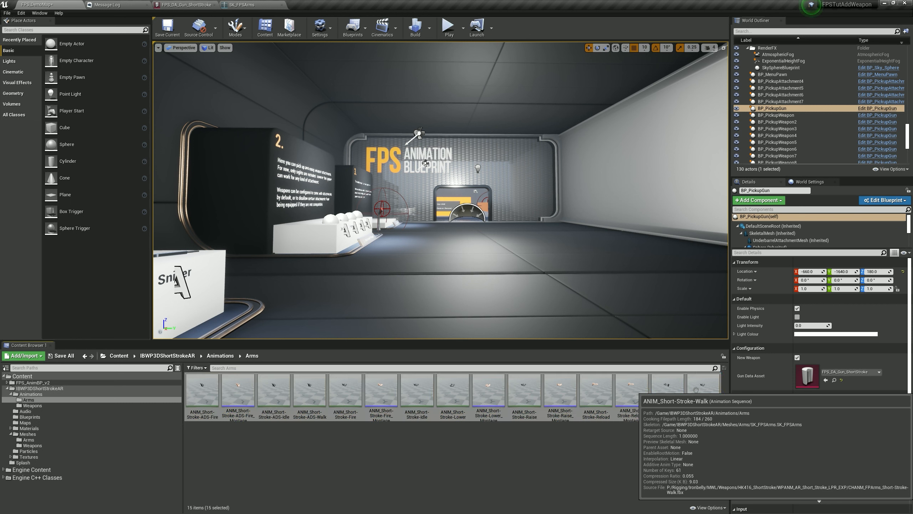
pyautogui.rightClick(695, 389)
pyautogui.moveTo(729, 237)
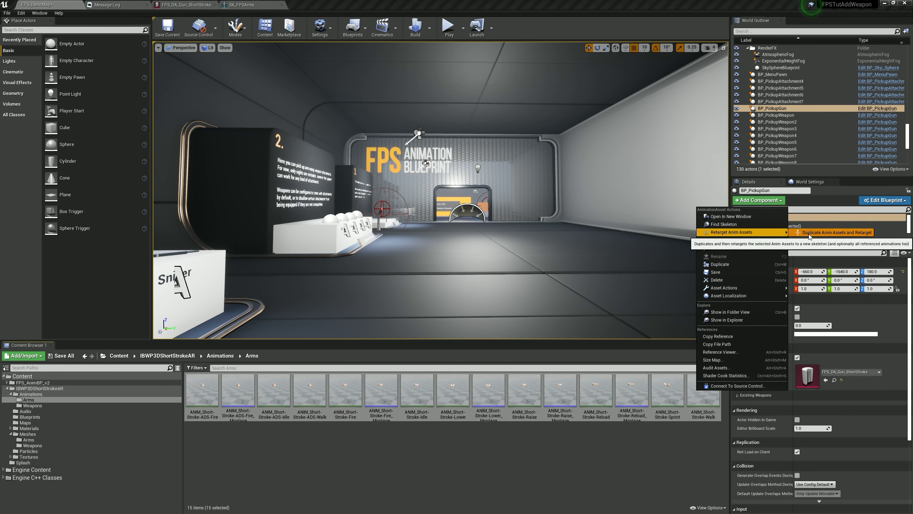
pyautogui.click(827, 232)
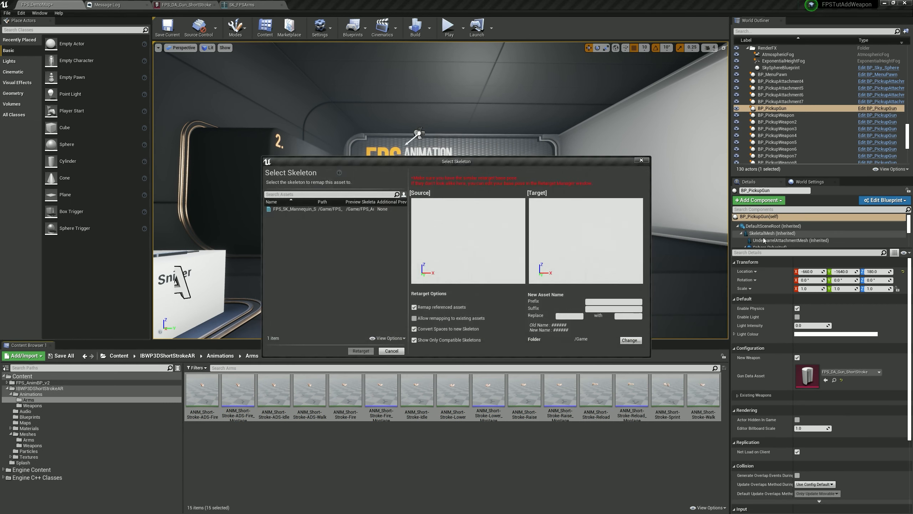
# - Create a ShortStroke folder in FPS_AnimBP_v2/Animations as the destination and try to retarget the animations to FPS_SK_Mannequin_Skeleton
pyautogui.click(281, 210)
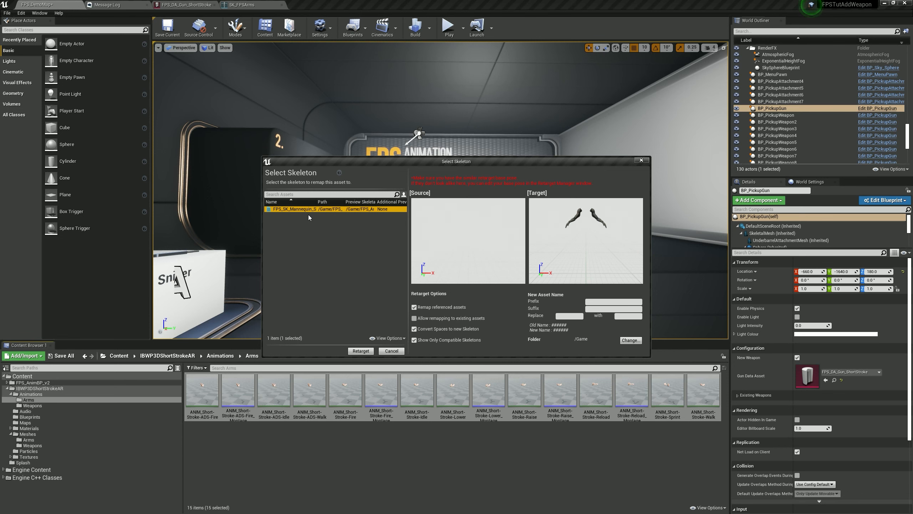
pyautogui.click(631, 340)
pyautogui.click(384, 211)
pyautogui.click(388, 217)
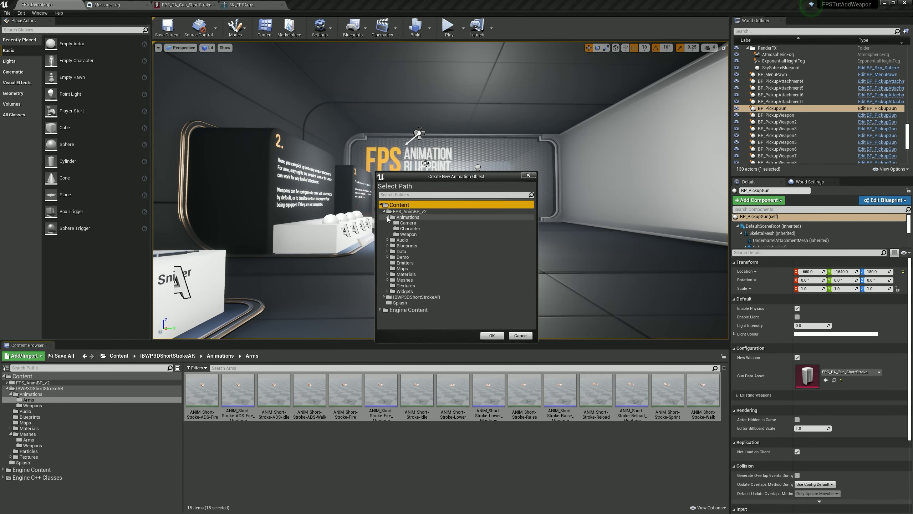
pyautogui.rightClick(399, 217)
pyautogui.click(421, 225)
pyautogui.write('ShortStroke')
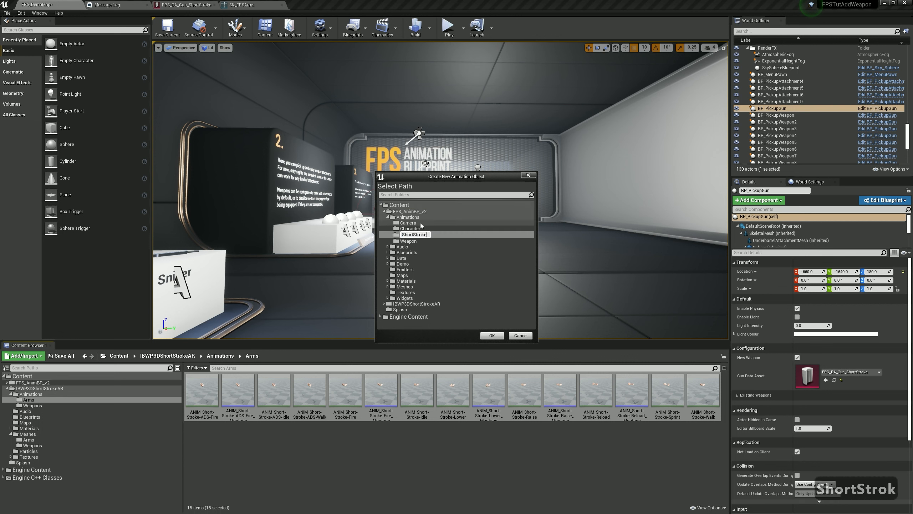
pyautogui.press('Return')
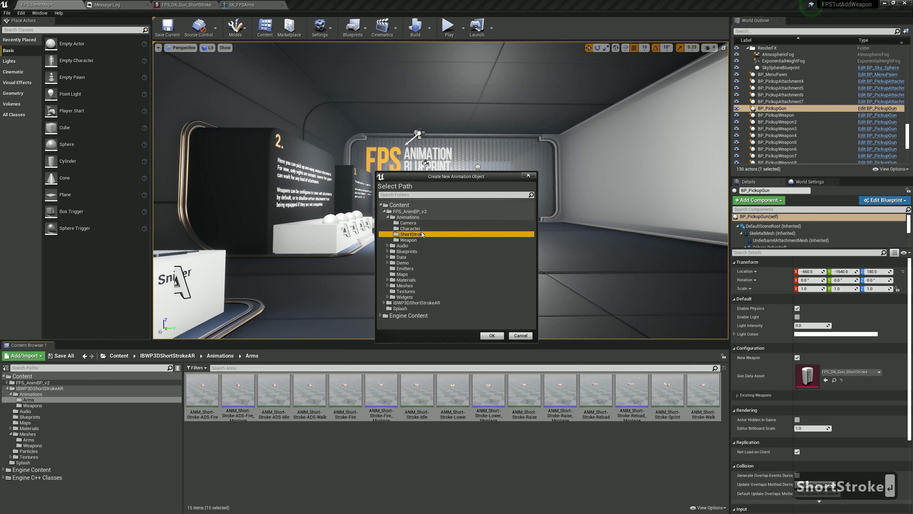
pyautogui.click(488, 337)
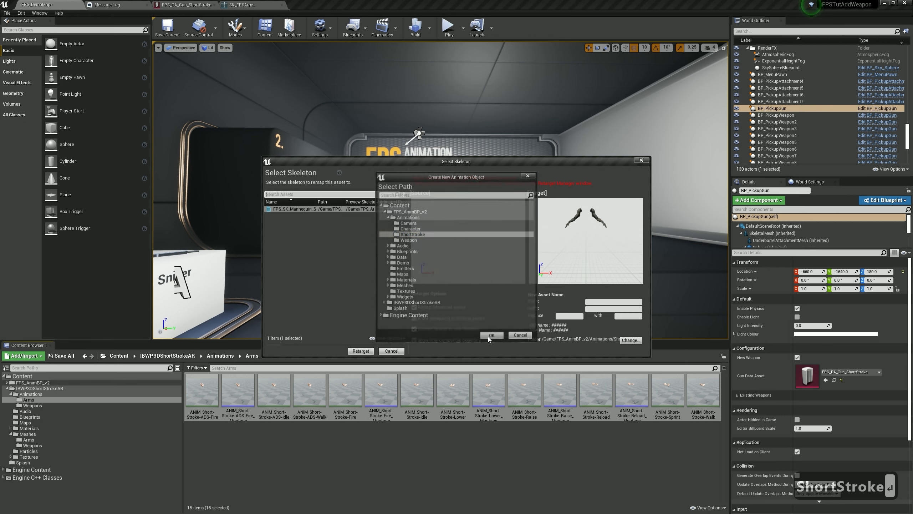
pyautogui.click(356, 352)
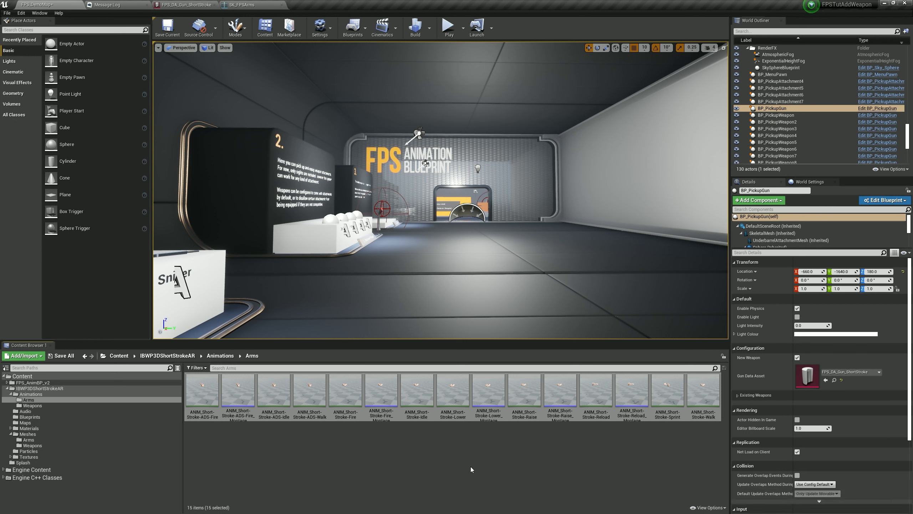
# - Apply a preview mesh to the SK_FPSArms skeleton asset, save it, and return to the level
pyautogui.click(256, 6)
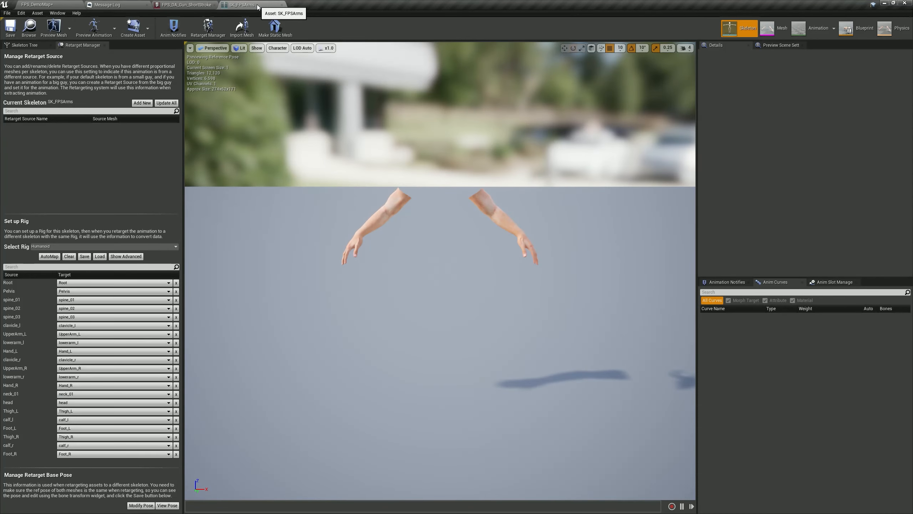
pyautogui.click(69, 32)
pyautogui.click(73, 60)
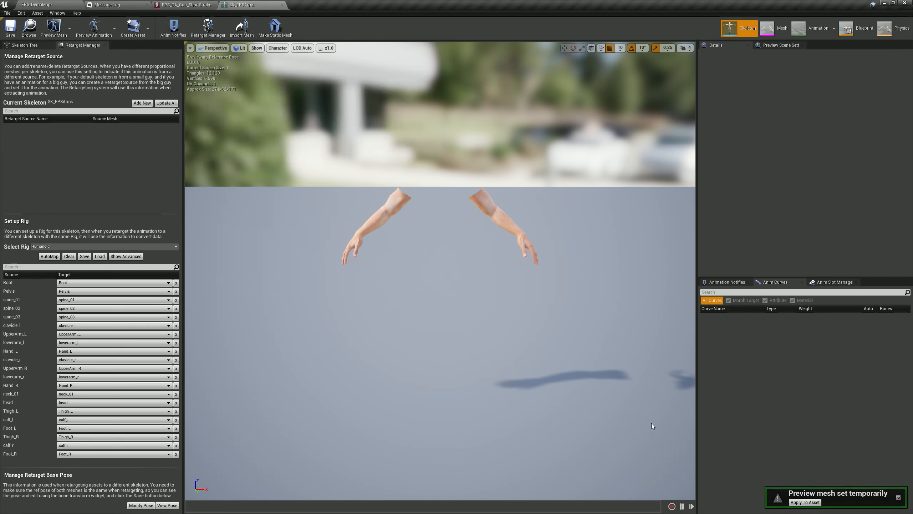
pyautogui.click(797, 503)
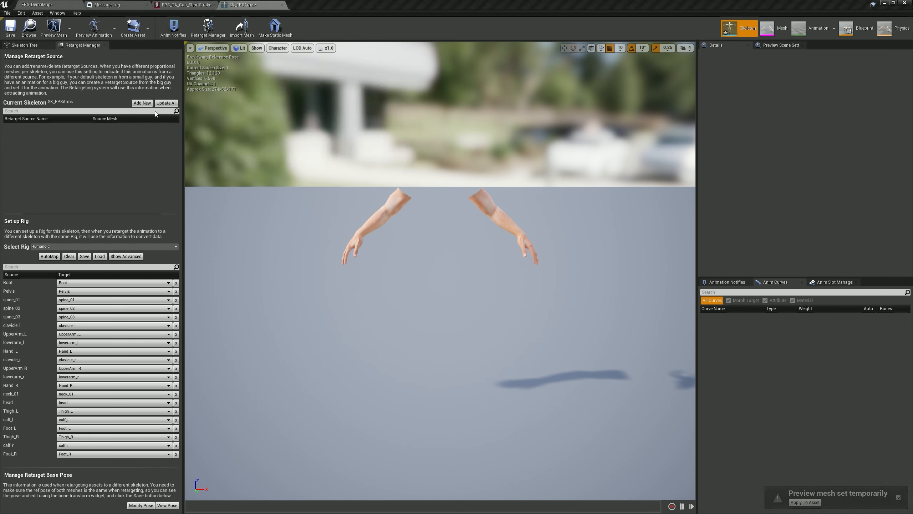
pyautogui.click(15, 28)
pyautogui.click(37, 5)
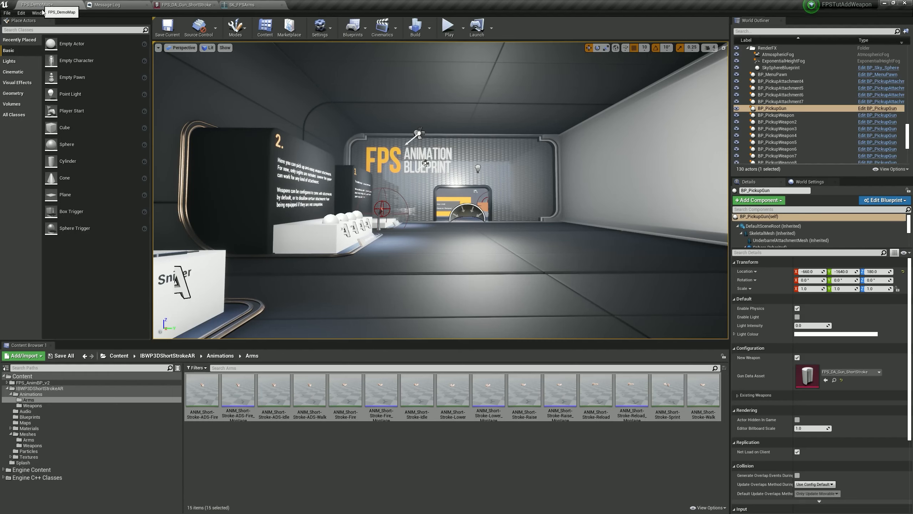
# - Duplicate and retarget the selected arm animations to FPS_SK_Mannequin_Skeleton, with FPS_AnimBP_v2/Animations/ShortStroke as the destination folder
pyautogui.rightClick(201, 380)
pyautogui.moveTo(243, 232)
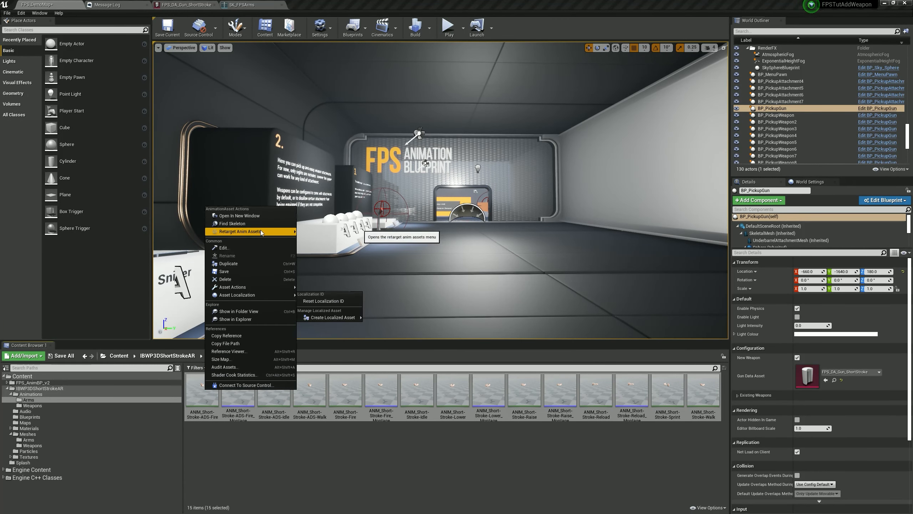
pyautogui.click(316, 232)
pyautogui.click(317, 210)
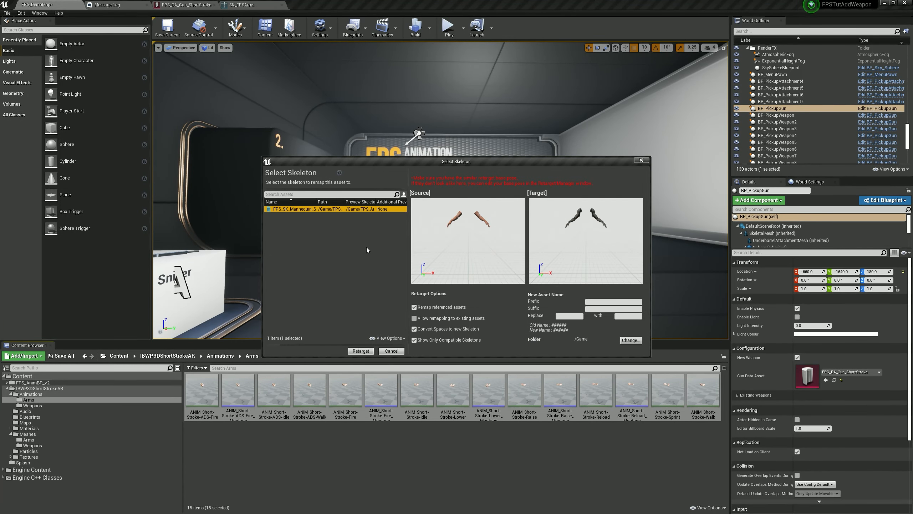
pyautogui.click(631, 340)
pyautogui.click(384, 211)
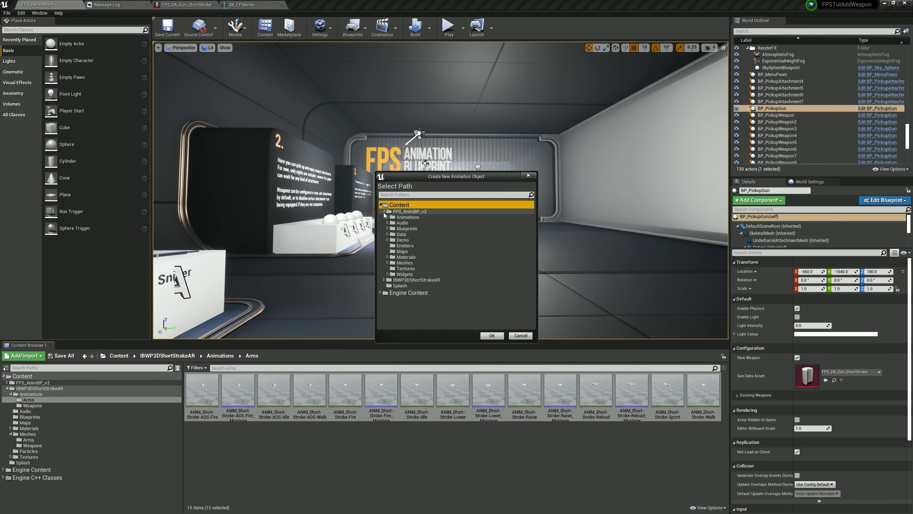
pyautogui.click(388, 217)
pyautogui.click(411, 234)
pyautogui.click(491, 336)
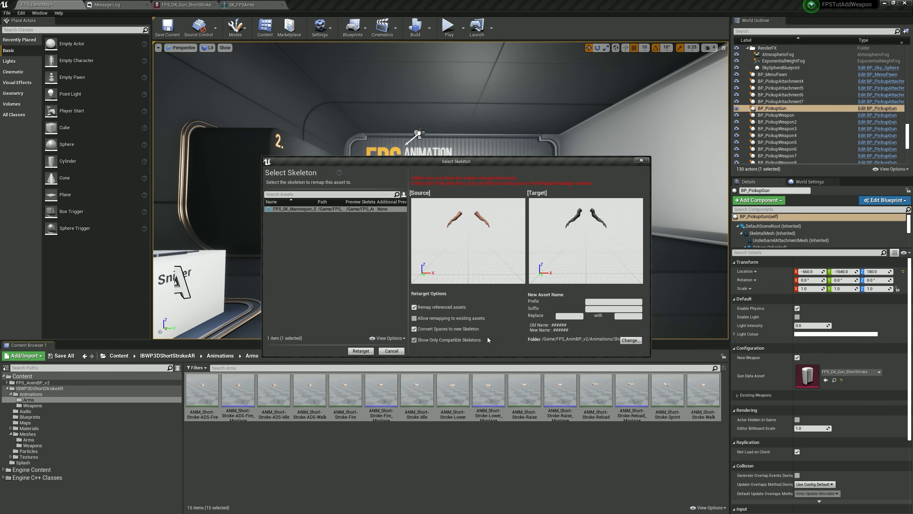
pyautogui.click(360, 350)
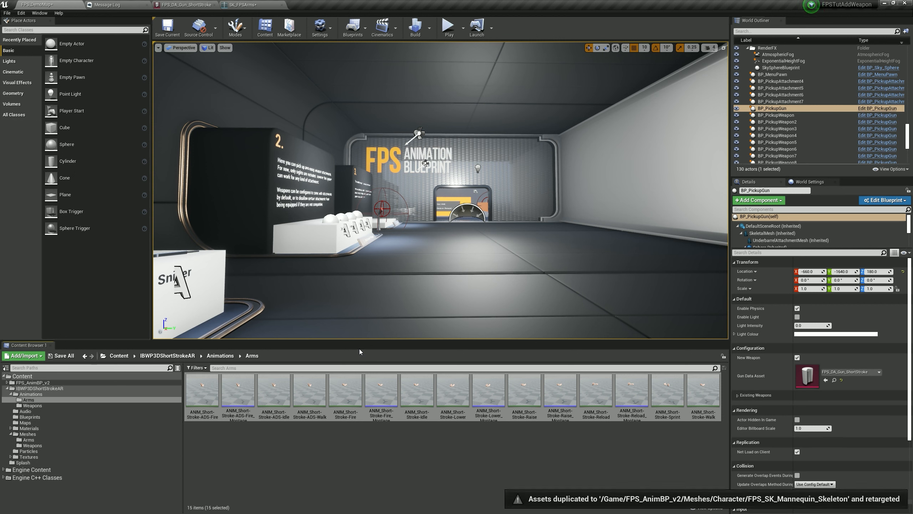
# - Open the FPS_AnimBP_v2/Animations/ShortStroke folder and save all the new assets
pyautogui.click(33, 383)
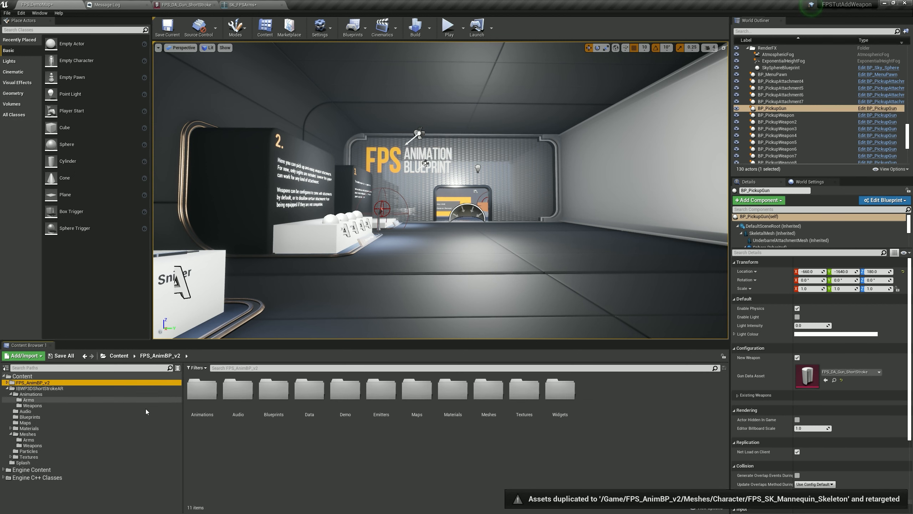
pyautogui.doubleClick(202, 389)
pyautogui.doubleClick(266, 390)
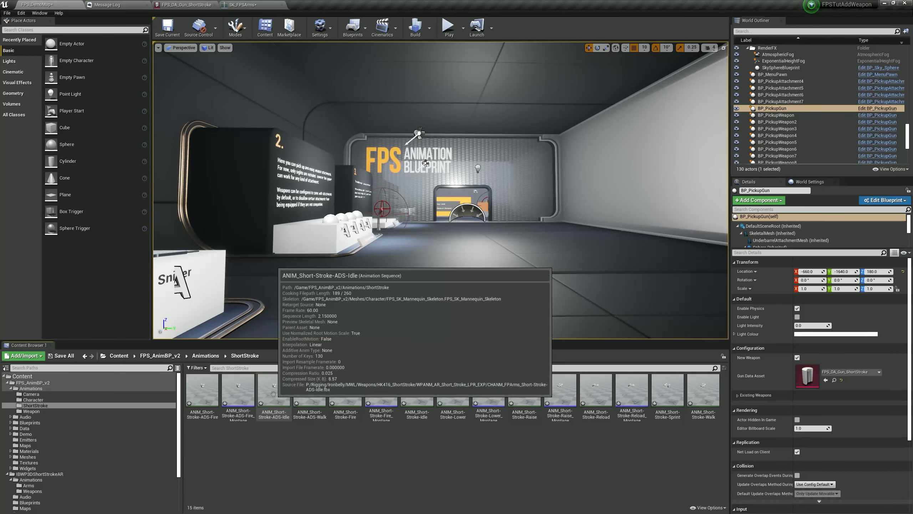
pyautogui.hotkey('ctrl', 'shift', 's')
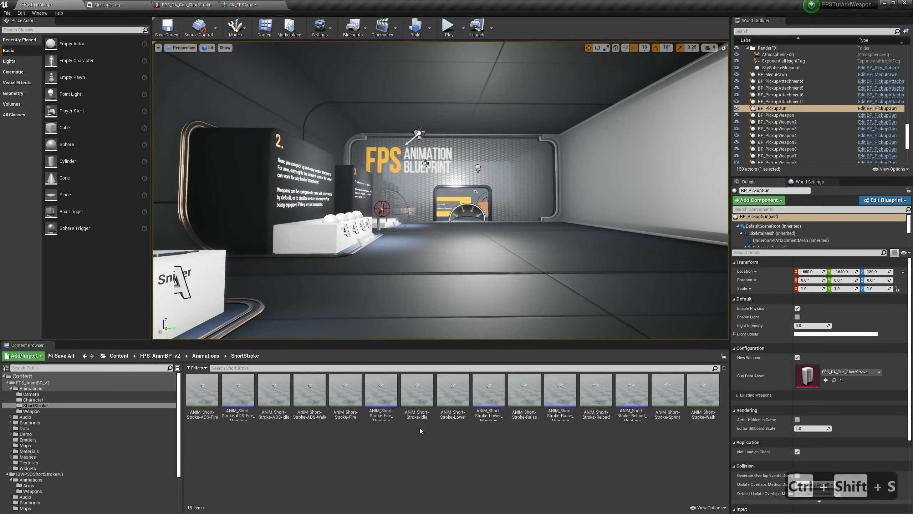
# - Open the retargeted ANIM_Short-Stroke-Idle, pause its playback, and show the full bone hierarchy over the arms
pyautogui.doubleClick(421, 394)
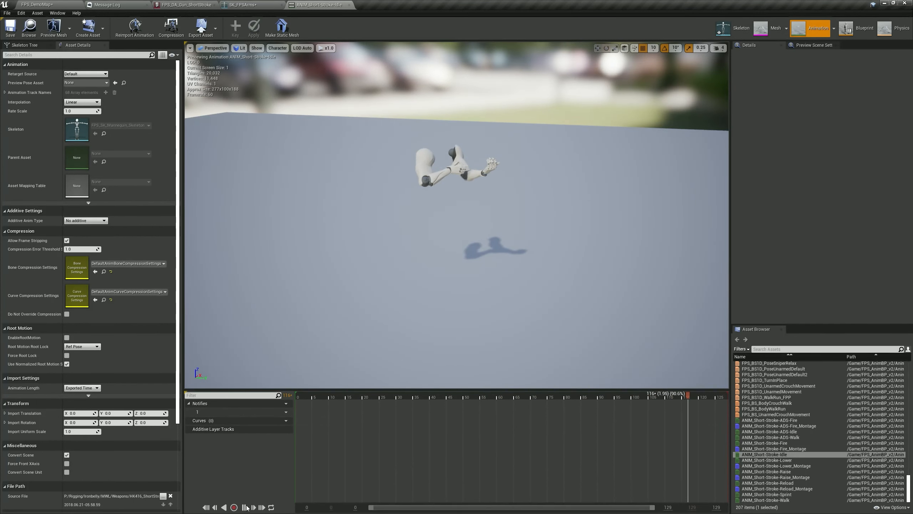
pyautogui.click(246, 508)
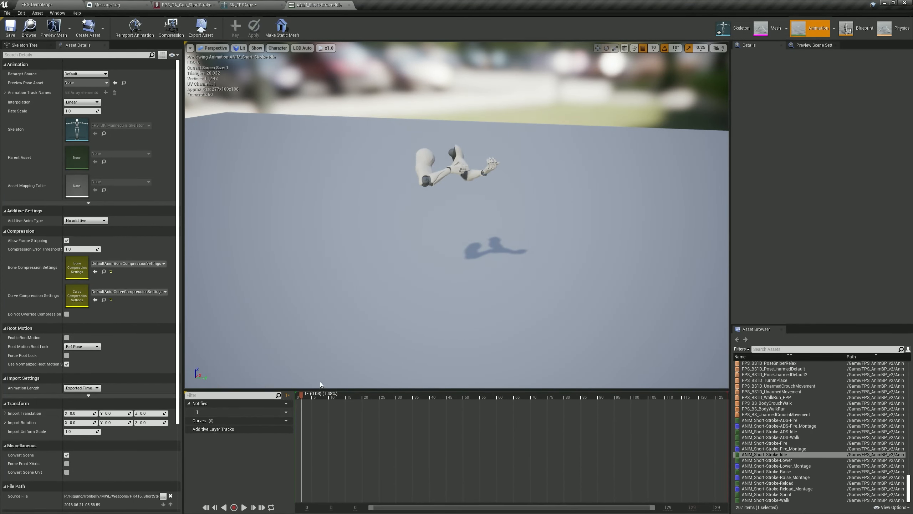
pyautogui.click(278, 48)
pyautogui.moveTo(285, 80)
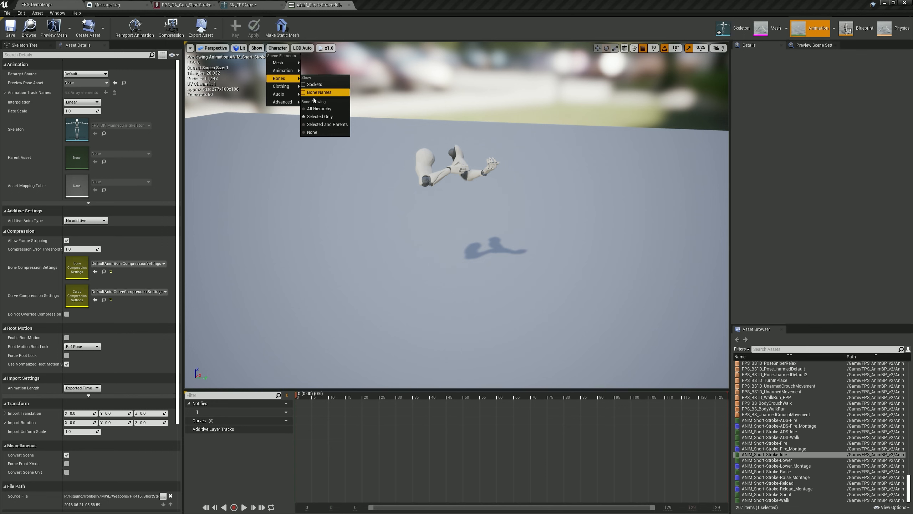
pyautogui.click(316, 111)
pyautogui.scroll(5, 459, 166)
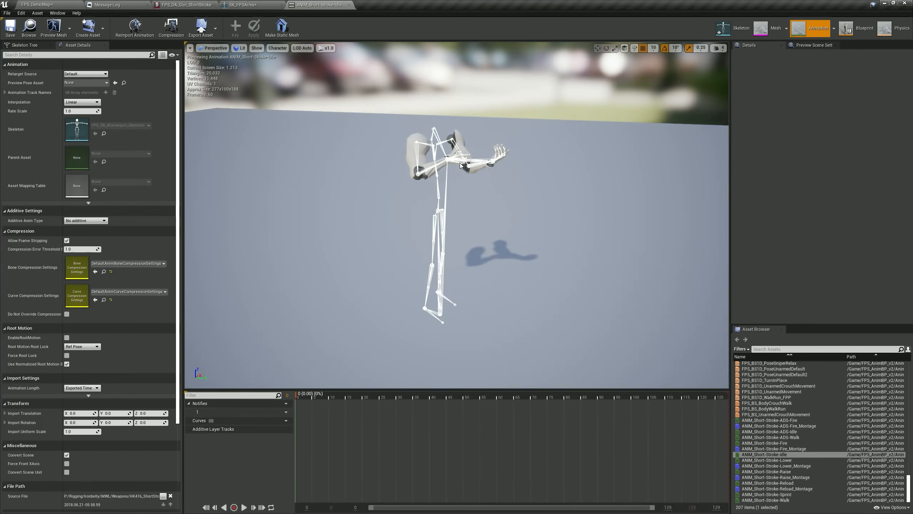
pyautogui.click(718, 48)
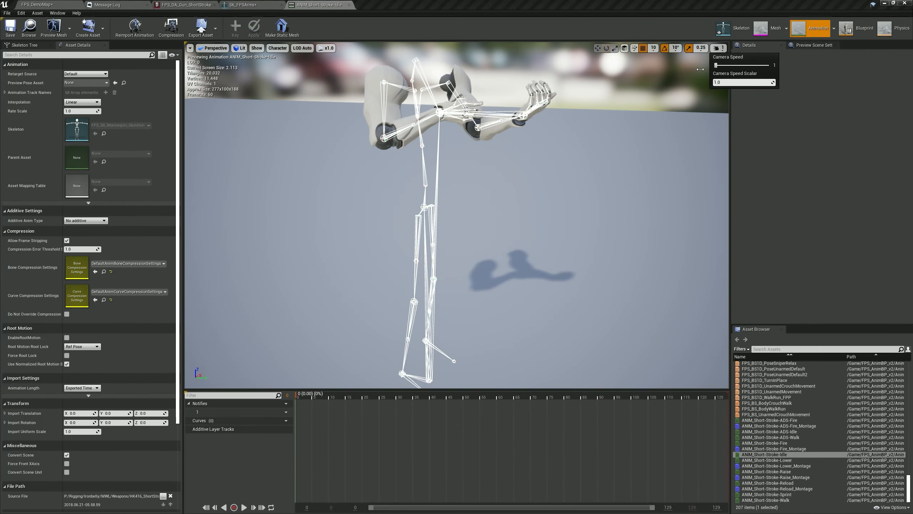
pyautogui.moveTo(590, 155)
pyautogui.mouseDown(button='right')
pyautogui.moveTo(589, 132)
pyautogui.moveTo(590, 141)
pyautogui.mouseUp(button='right')
pyautogui.press('w')
pyautogui.press('d')
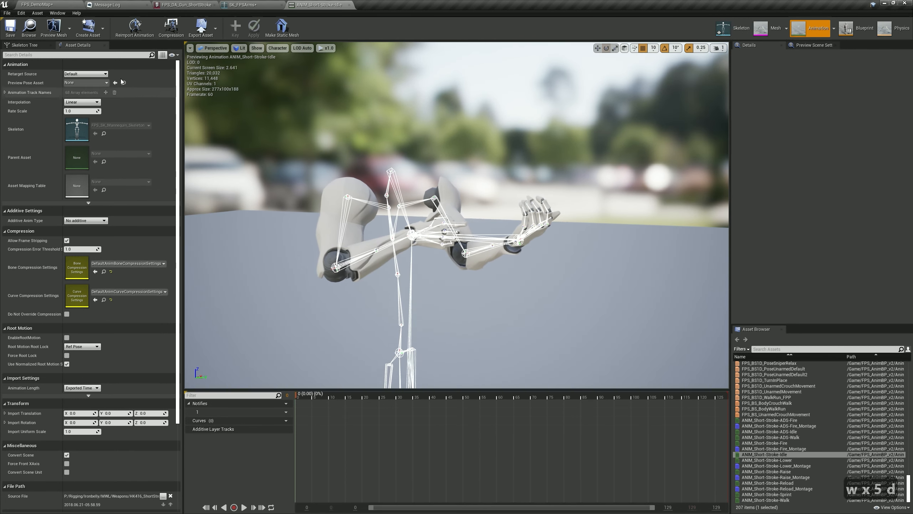
# - Compare the placement of the ik_hand_l and Hand_L bones using the skeleton tree
pyautogui.click(26, 45)
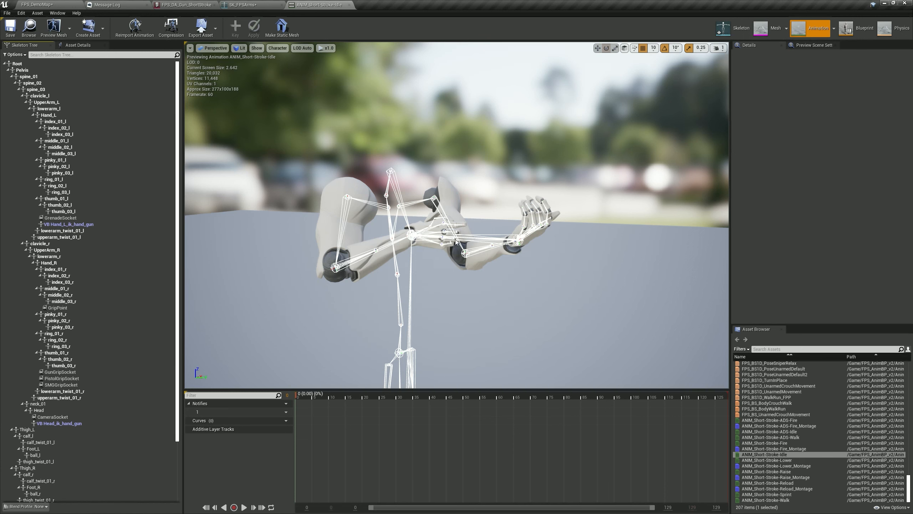
pyautogui.scroll(-3, 76, 410)
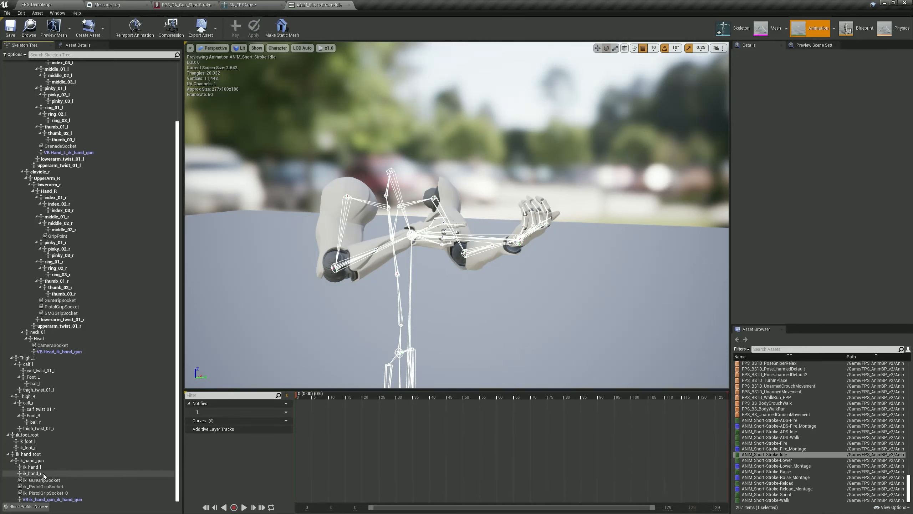
pyautogui.click(43, 469)
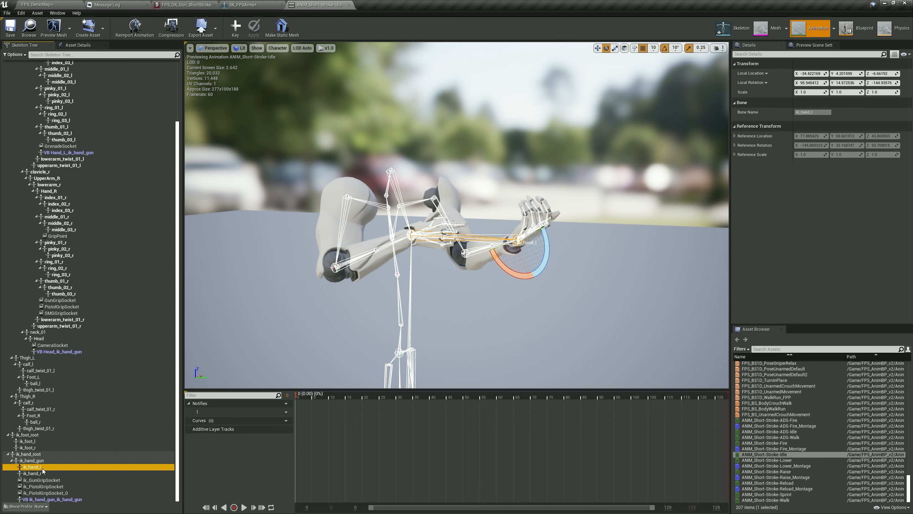
pyautogui.scroll(5, 43, 468)
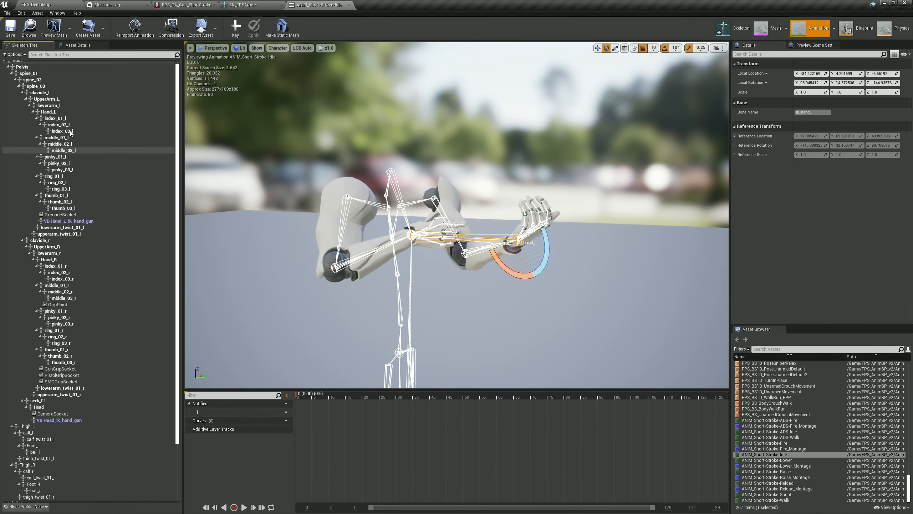
pyautogui.click(64, 113)
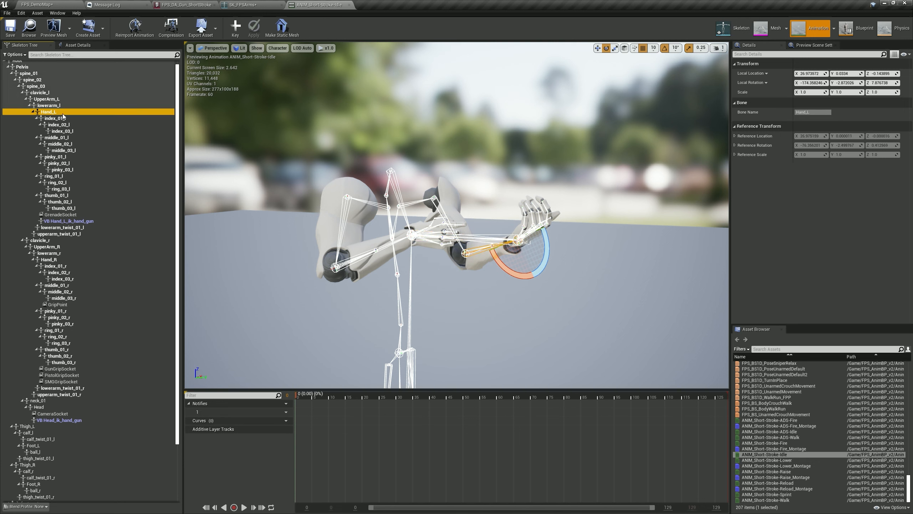
# - Compare the placement of the ik_hand_r and Hand_R bones using the skeleton tree
pyautogui.scroll(-5, 48, 454)
pyautogui.click(46, 473)
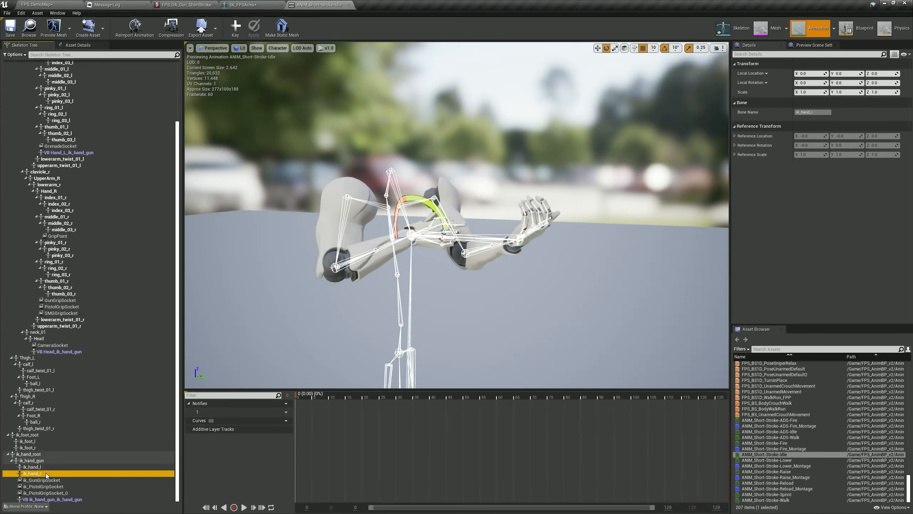
pyautogui.scroll(1, 46, 473)
pyautogui.click(54, 203)
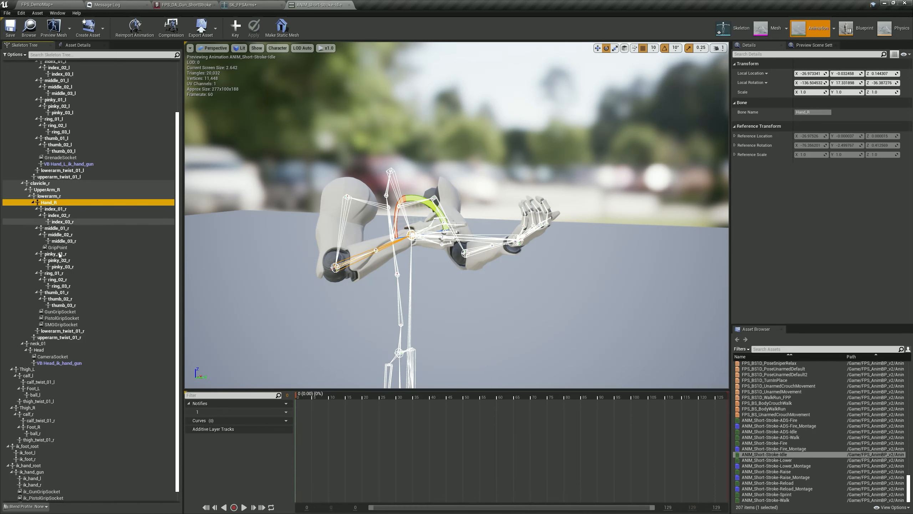
# - Select the ik_hand_gun bone and limit bone drawing in the viewport to Selected Only
pyautogui.click(43, 473)
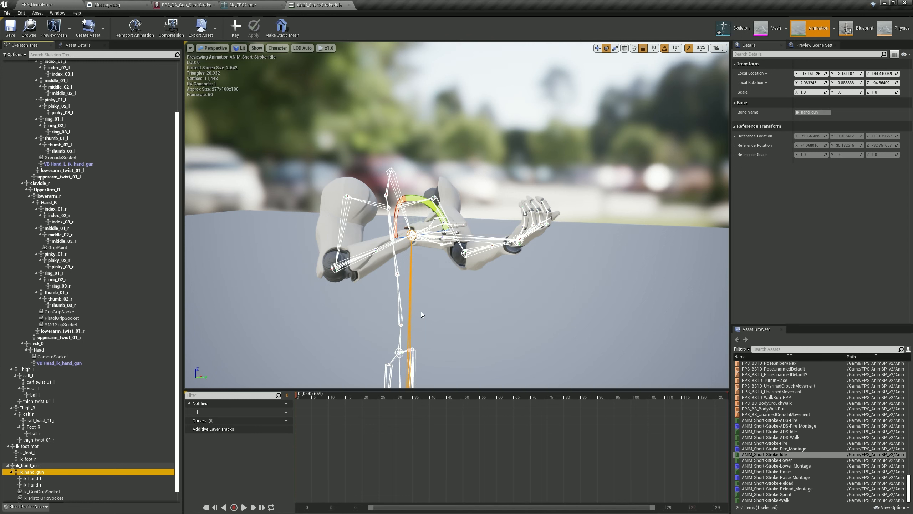
pyautogui.scroll(-5, 419, 308)
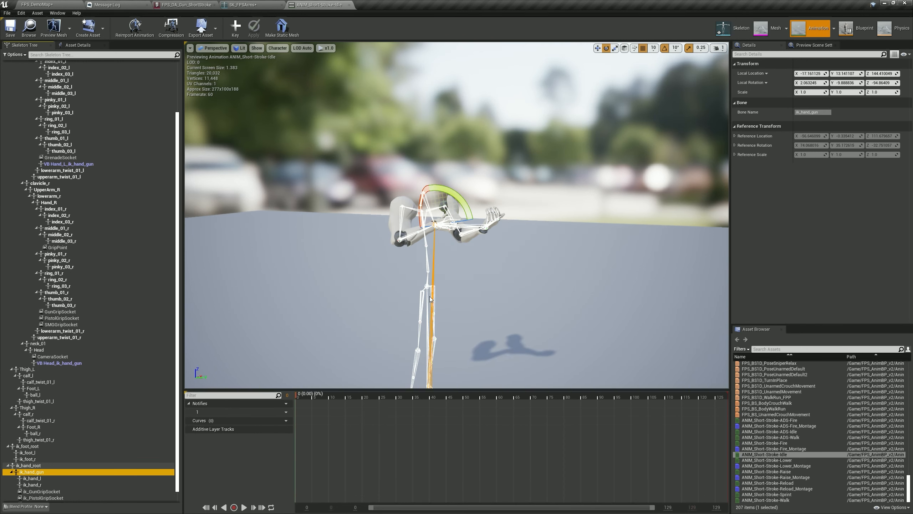
pyautogui.moveTo(488, 293); pyautogui.dragTo(422, 372)
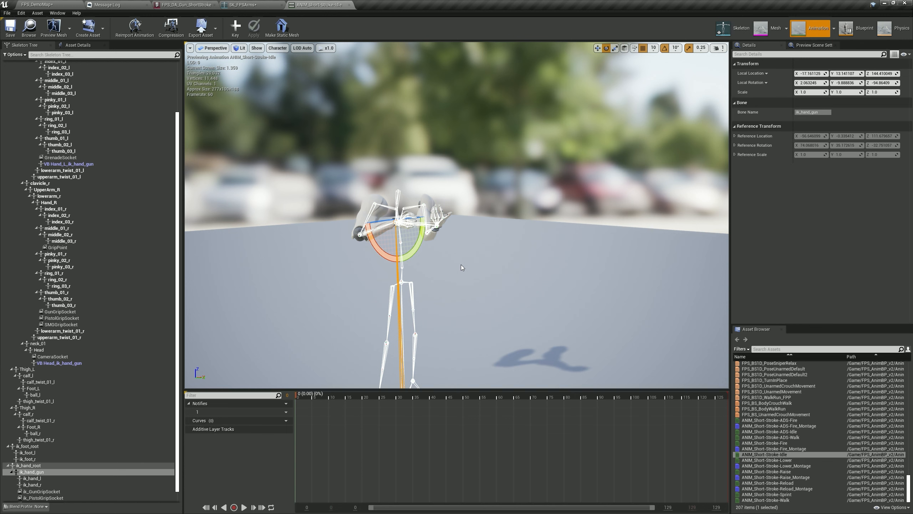
pyautogui.click(278, 47)
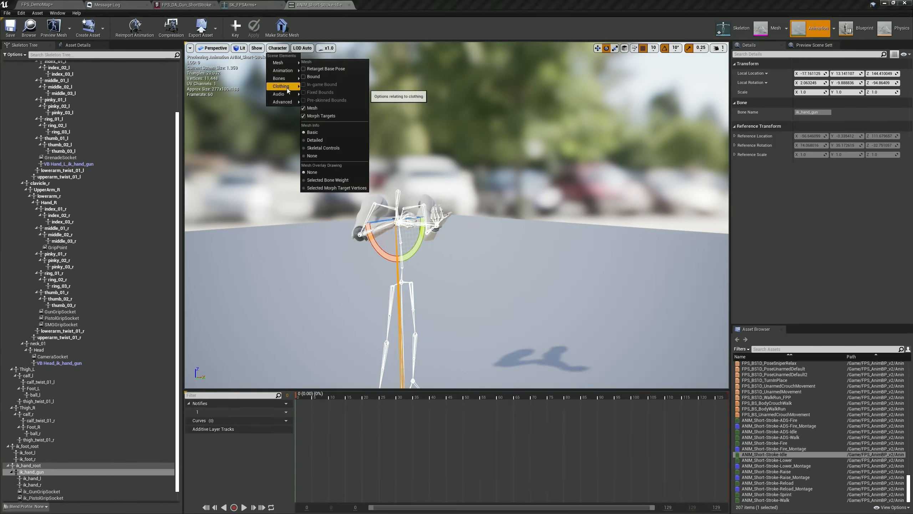
pyautogui.moveTo(287, 78)
pyautogui.click(320, 117)
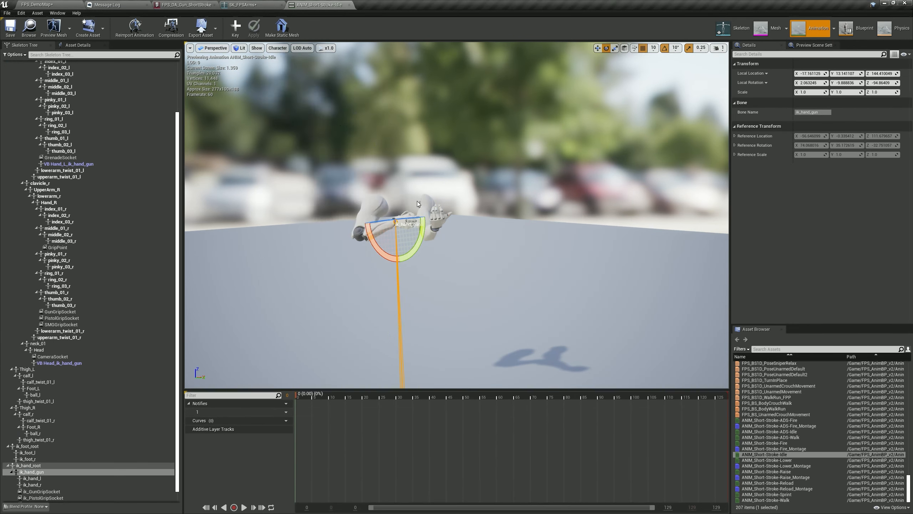
# - Attach the SKM_Short-Stroke mesh to the ik_hand_gun bone as a preview asset and view it beside the arms
pyautogui.rightClick(38, 471)
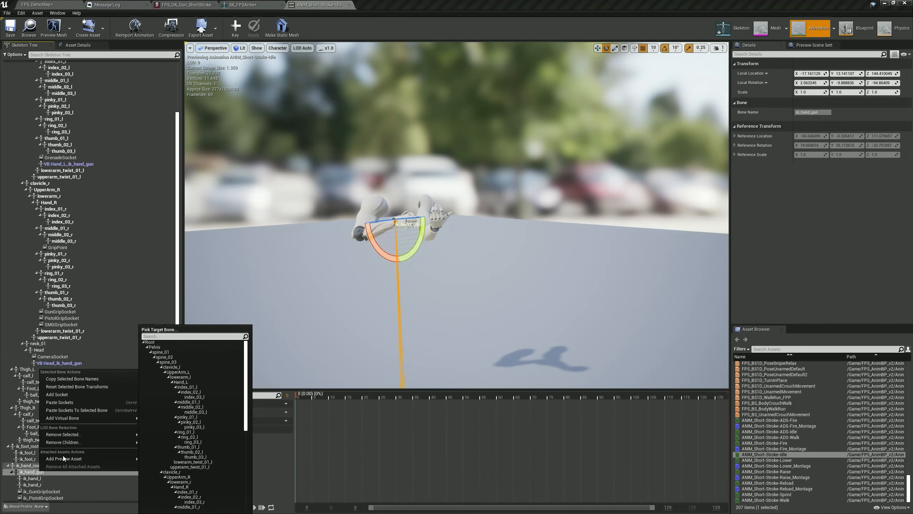
pyautogui.moveTo(63, 459)
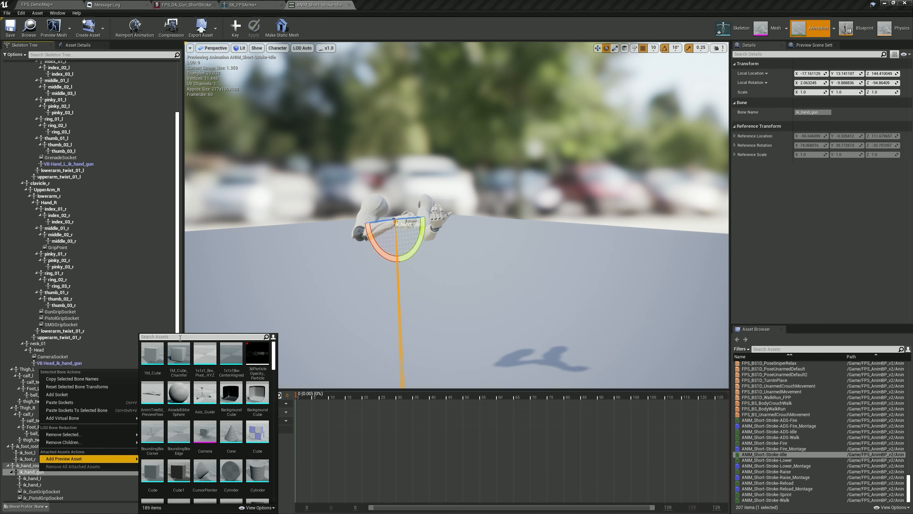
pyautogui.write('short')
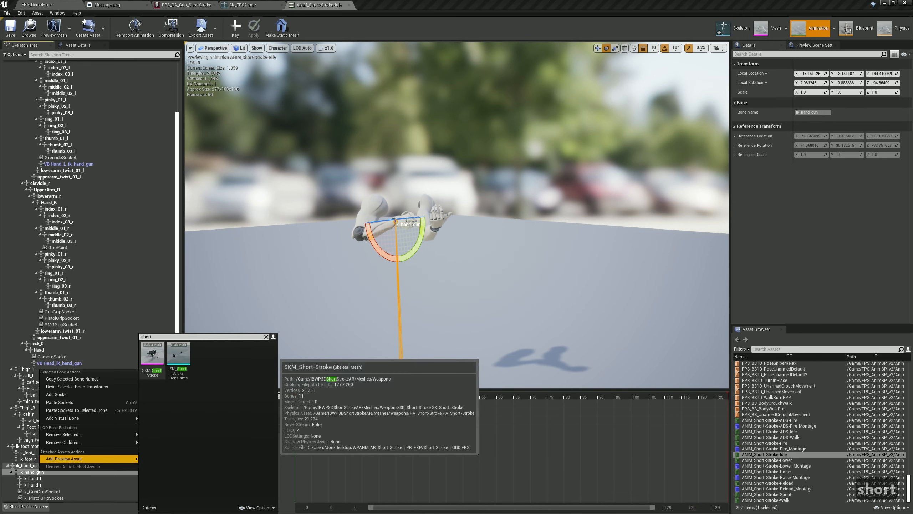
pyautogui.click(154, 356)
pyautogui.keyDown('alt'); pyautogui.moveTo(516, 281); pyautogui.dragTo(622, 345); pyautogui.keyUp('alt')
pyautogui.scroll(5, 516, 281)
pyautogui.keyDown('alt'); pyautogui.moveTo(519, 295); pyautogui.dragTo(509, 314); pyautogui.keyUp('alt')
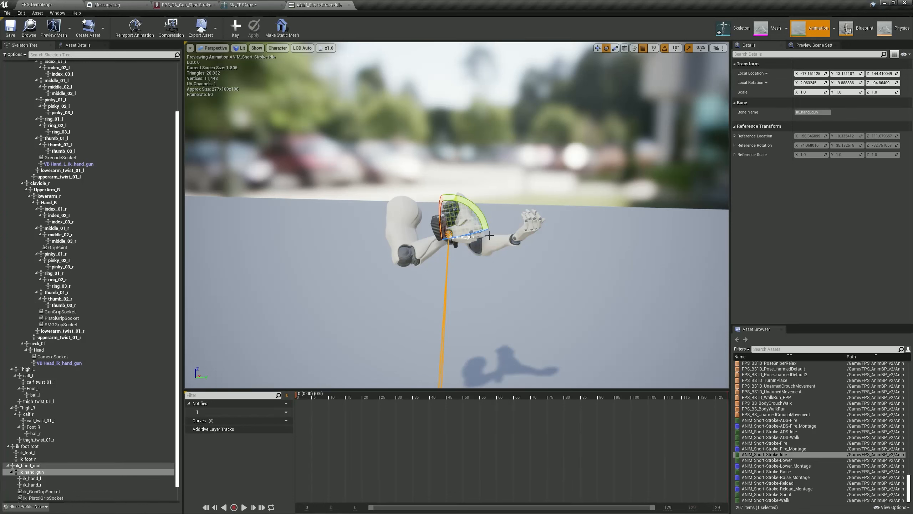
# - Turn off position and rotation snapping and draw the full bone hierarchy over the arms
pyautogui.click(665, 48)
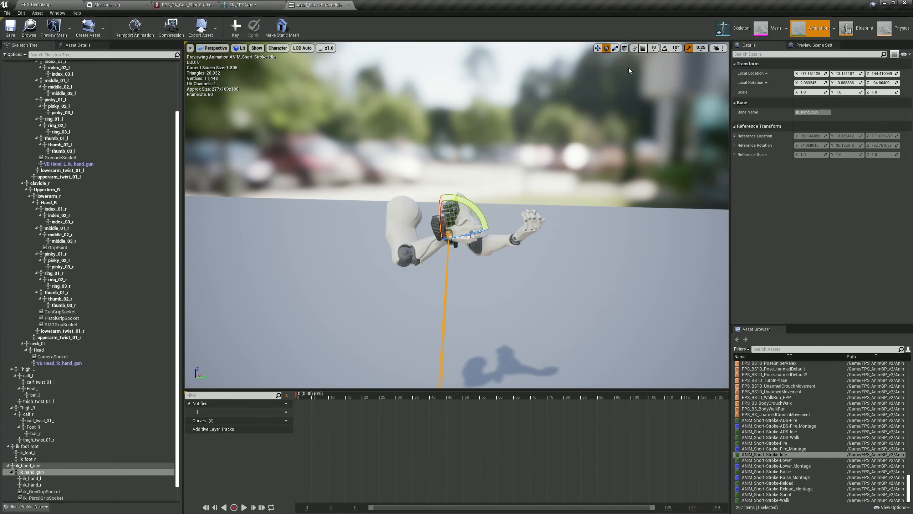
pyautogui.keyDown('alt'); pyautogui.moveTo(521, 215); pyautogui.dragTo(503, 232); pyautogui.keyUp('alt')
pyautogui.click(277, 48)
pyautogui.moveTo(282, 81)
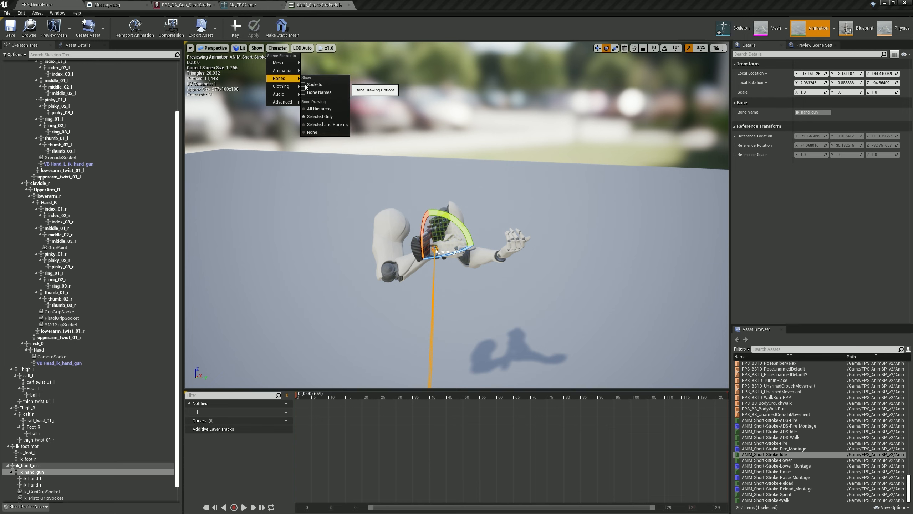
pyautogui.click(319, 111)
# - Rotate the ik_hand_gun bone so the rifle points forward along the arms, to about 3°, -2°, -3°
pyautogui.moveTo(534, 225)
pyautogui.keyDown('alt'); pyautogui.mouseDown()
pyautogui.moveTo(490, 267)
pyautogui.moveTo(532, 201)
pyautogui.moveTo(547, 197)
pyautogui.mouseUp(); pyautogui.keyUp('alt')
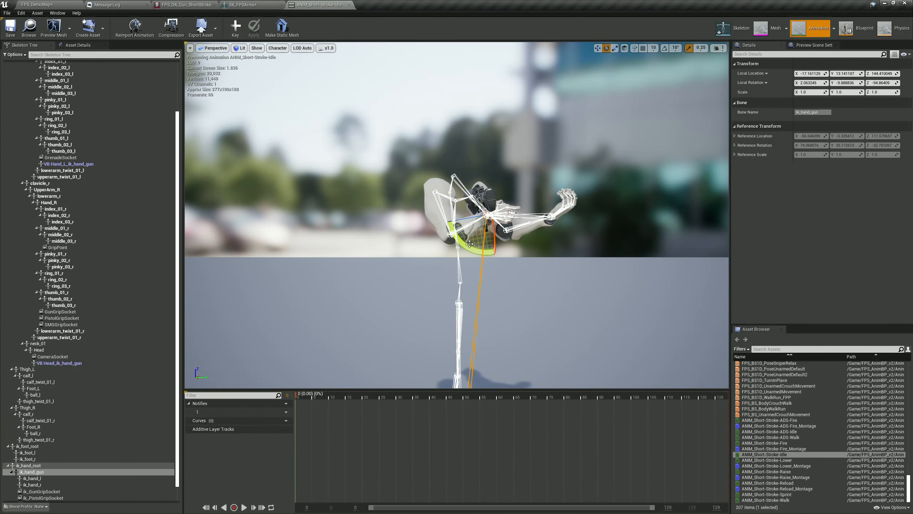
pyautogui.moveTo(469, 244); pyautogui.dragTo(550, 231)
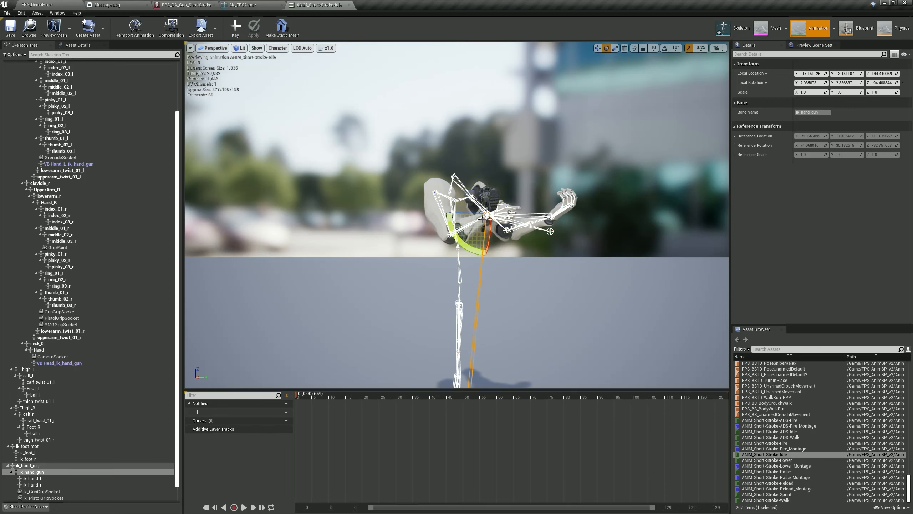
pyautogui.moveTo(477, 213); pyautogui.dragTo(601, 367)
pyautogui.moveTo(493, 213); pyautogui.dragTo(568, 213, button='middle')
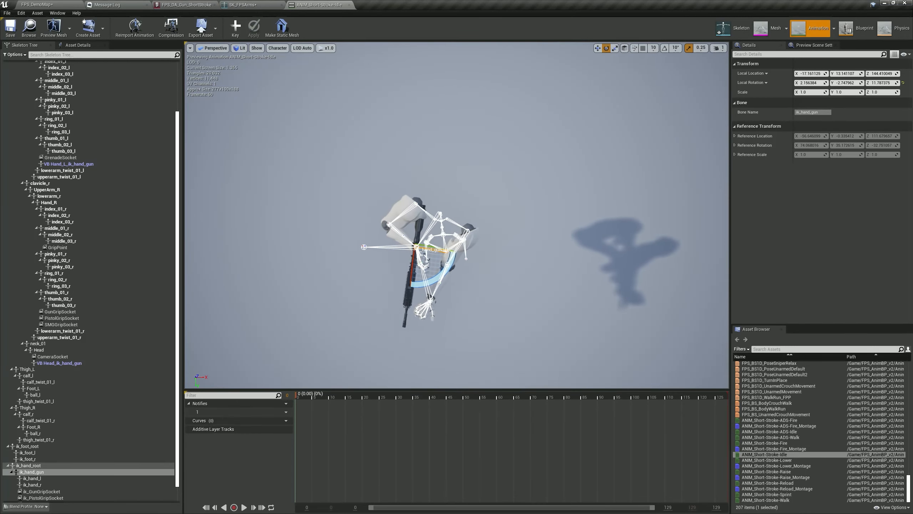
pyautogui.moveTo(521, 260); pyautogui.dragTo(527, 260, button='middle')
pyautogui.moveTo(431, 279); pyautogui.dragTo(453, 275)
pyautogui.keyDown('alt'); pyautogui.moveTo(530, 236); pyautogui.dragTo(344, 206); pyautogui.keyUp('alt')
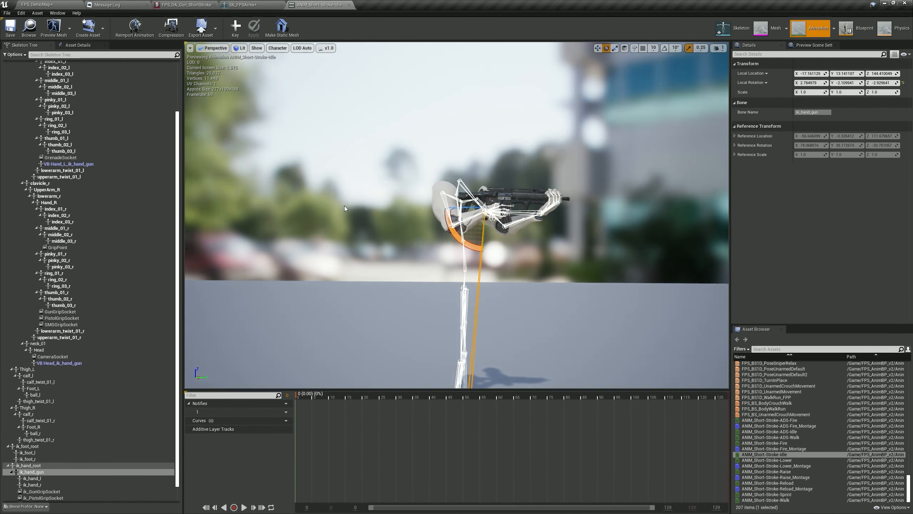
# - Switch the viewport to the orthographic Top view and set bone drawing to None
pyautogui.click(218, 52)
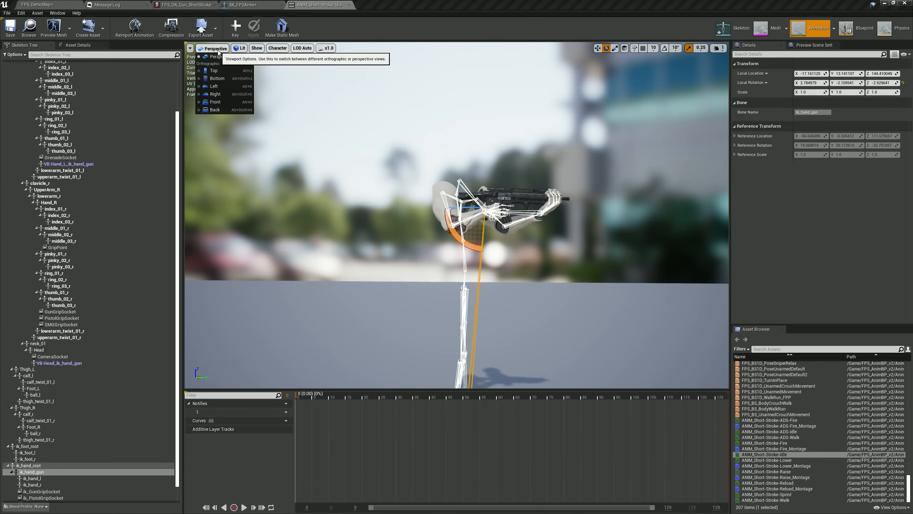
pyautogui.click(212, 71)
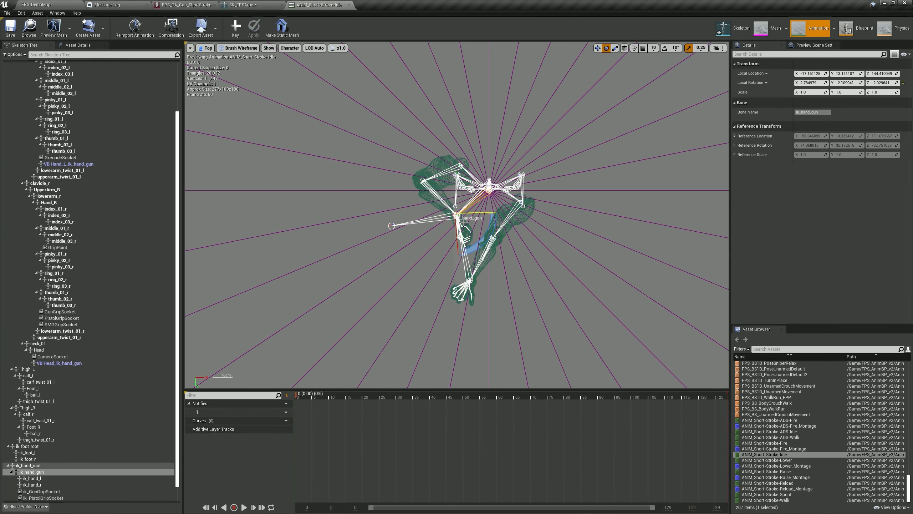
pyautogui.click(289, 48)
pyautogui.moveTo(294, 80)
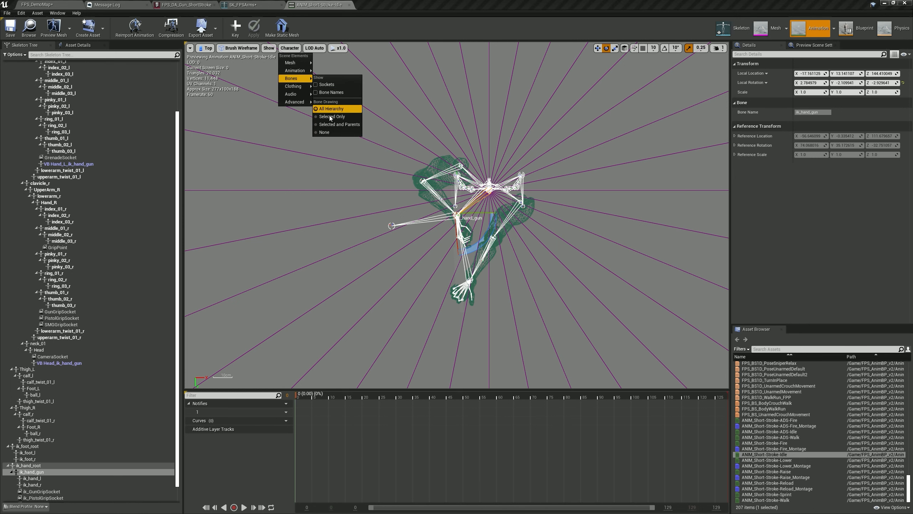
pyautogui.click(324, 132)
# - Move ik_hand_gun clear of the arms onto the central grid line, to about X 0, Y 79
pyautogui.scroll(4, 481, 249)
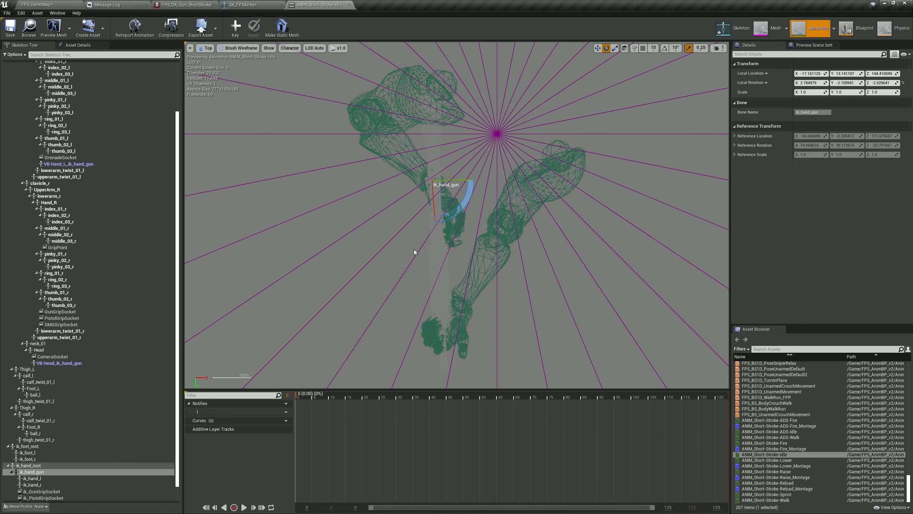
pyautogui.press('w')
pyautogui.scroll(-3, 494, 233)
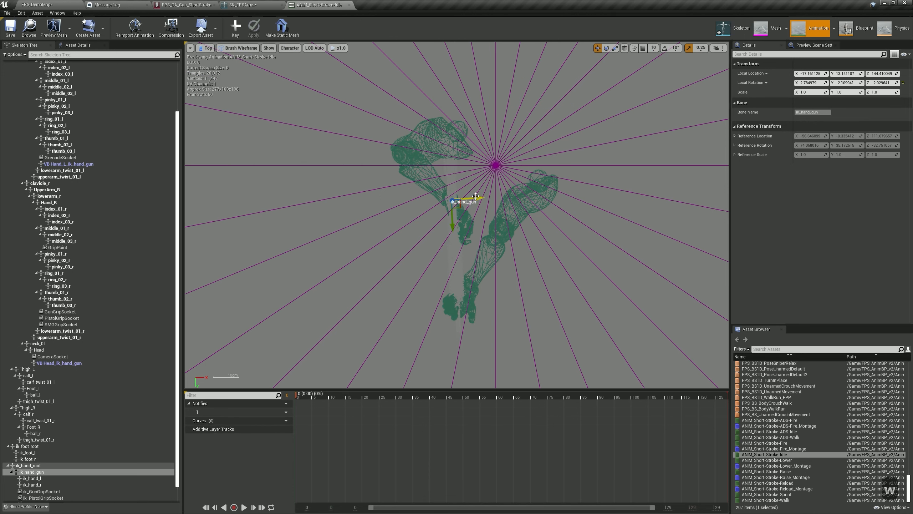
pyautogui.moveTo(475, 196); pyautogui.dragTo(509, 376)
pyautogui.moveTo(540, 342); pyautogui.dragTo(483, 195, button='right')
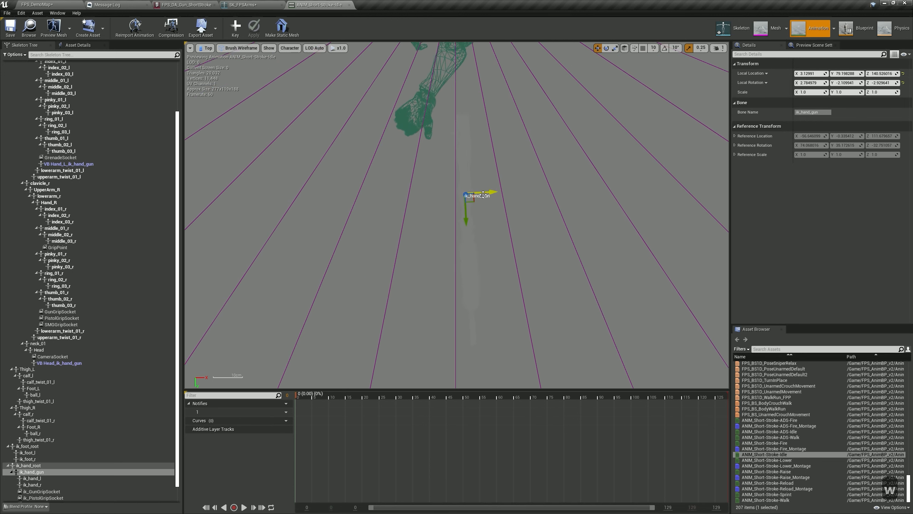
pyautogui.scroll(3, 483, 194)
pyautogui.moveTo(483, 194); pyautogui.dragTo(466, 193)
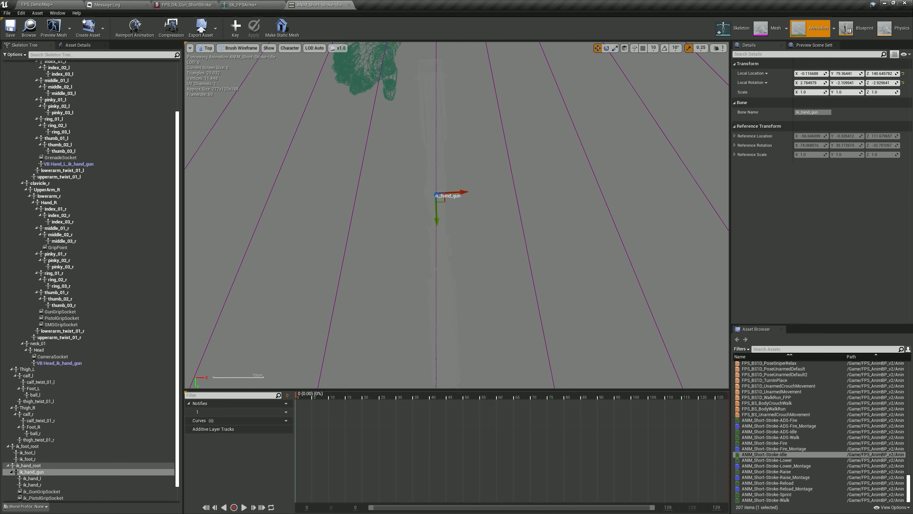
# - Rotate ik_hand_gun around Z to about 0° so the rifle runs parallel to the central grid line
pyautogui.press('e')
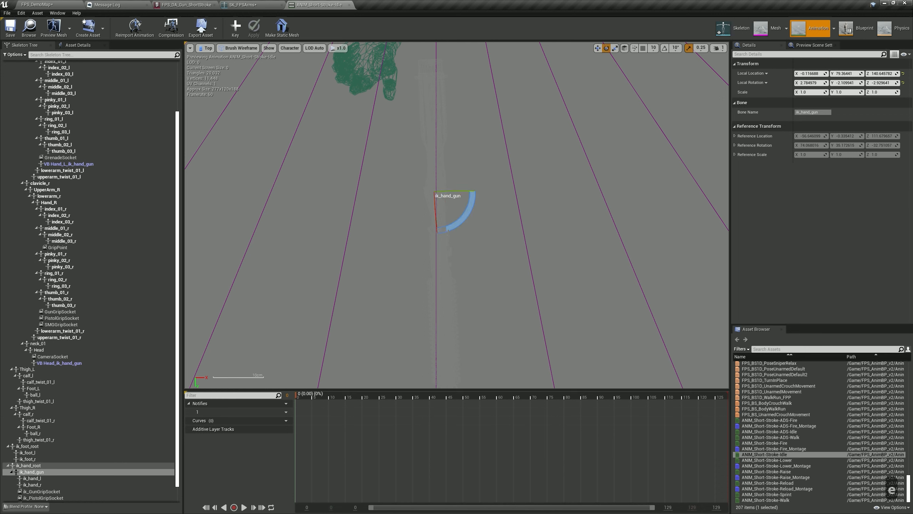
pyautogui.moveTo(469, 211)
pyautogui.mouseDown()
pyautogui.moveTo(478, 193)
pyautogui.moveTo(462, 220)
pyautogui.mouseUp()
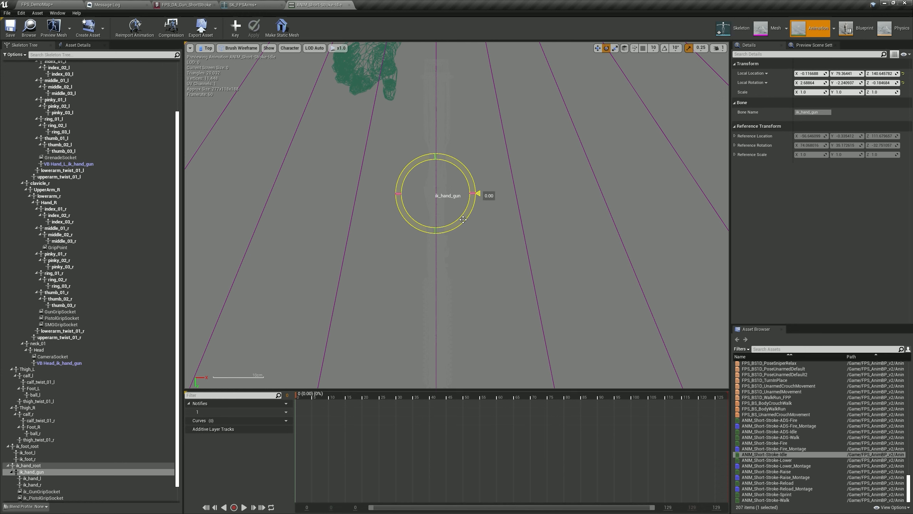
pyautogui.moveTo(463, 219); pyautogui.dragTo(463, 220)
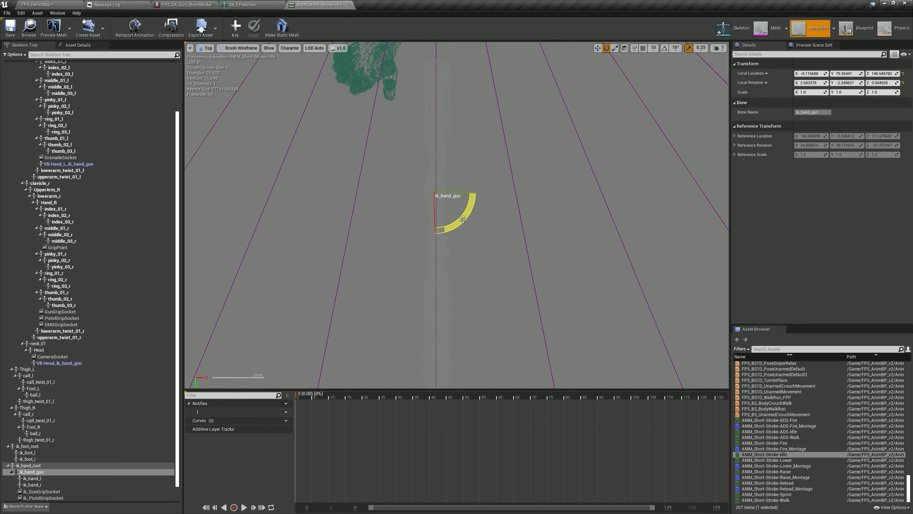
# - In the orthographic Left view, lower ik_hand_gun to about Z 43 and rotate the rifle upright to about 0° in Y
pyautogui.click(206, 48)
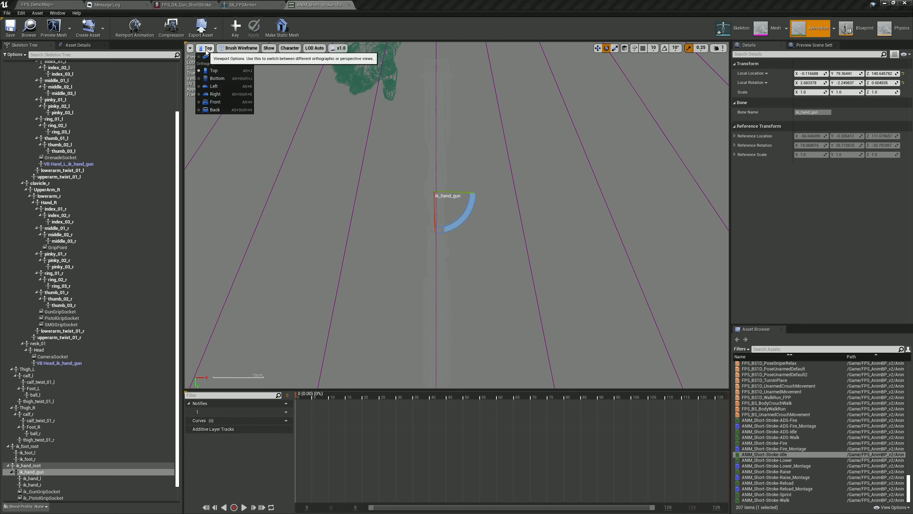
pyautogui.click(214, 87)
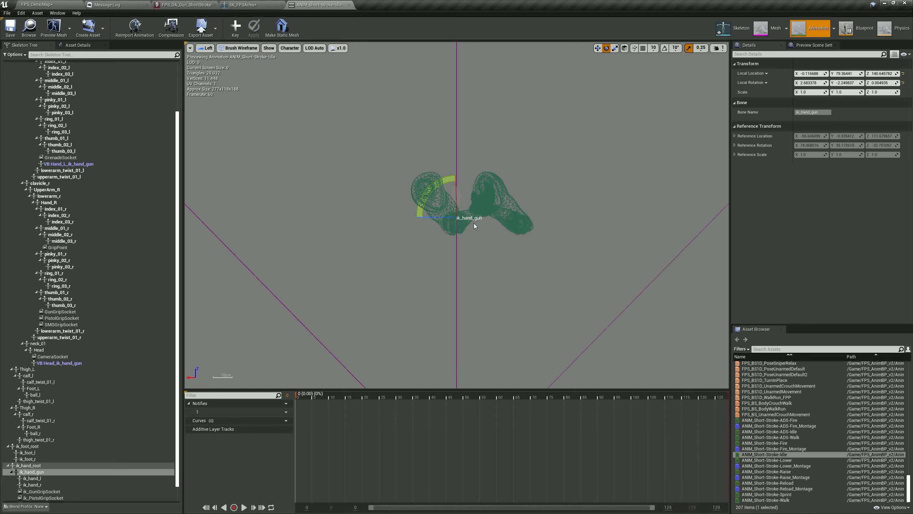
pyautogui.press('w')
pyautogui.scroll(-5, 475, 224)
pyautogui.moveTo(475, 224); pyautogui.dragTo(473, 312)
pyautogui.scroll(7, 473, 312)
pyautogui.moveTo(439, 226); pyautogui.dragTo(400, 227)
pyautogui.press('e')
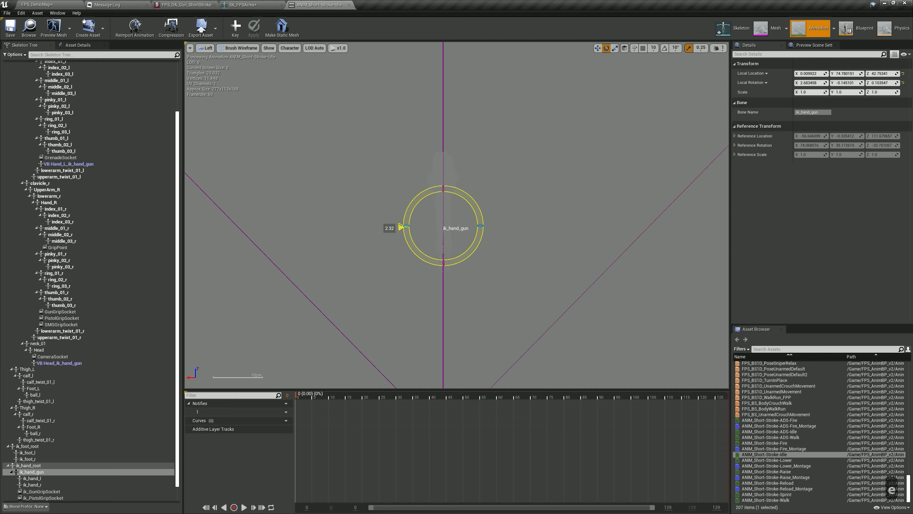
pyautogui.moveTo(401, 227); pyautogui.dragTo(400, 226)
# - In the orthographic Front view, lower ik_hand_gun to the ground line and level the rifle to about 0° in X
pyautogui.click(207, 48)
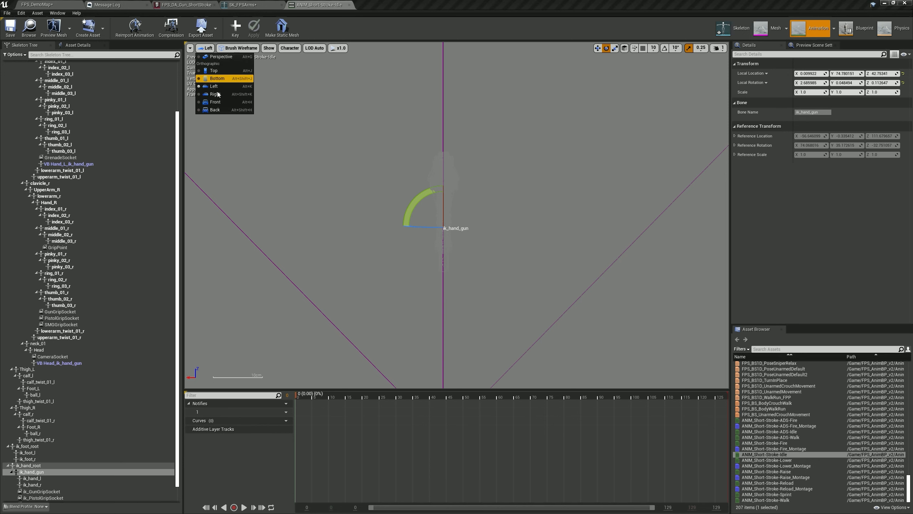
pyautogui.click(216, 102)
pyautogui.press('w')
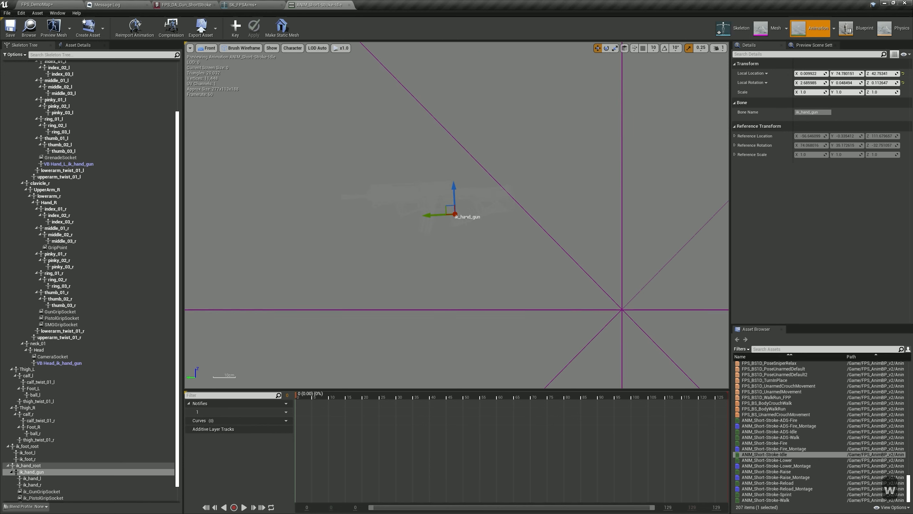
pyautogui.moveTo(451, 195); pyautogui.dragTo(449, 300)
pyautogui.press('e')
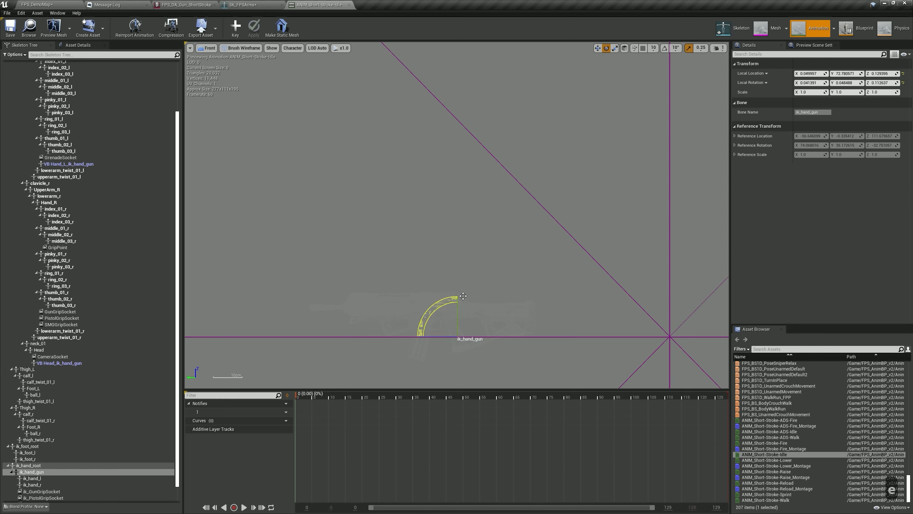
# - Return to the Perspective view and move ik_hand_gun back into the hands, at about X 0, Y 30, Z 147
pyautogui.click(209, 49)
pyautogui.click(211, 56)
pyautogui.scroll(-6, 475, 178)
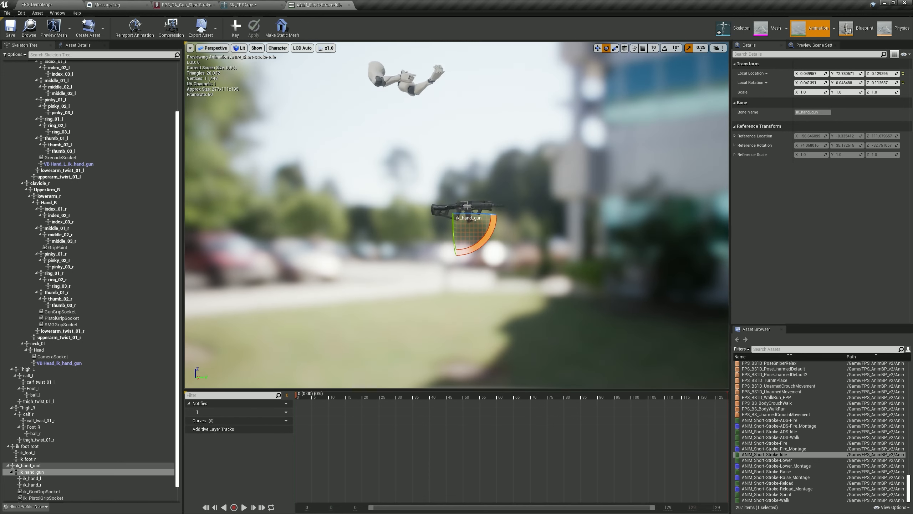
pyautogui.moveTo(476, 178); pyautogui.dragTo(477, 159, button='middle')
pyautogui.moveTo(476, 178)
pyautogui.mouseDown(button='right')
pyautogui.moveTo(468, 141)
pyautogui.moveTo(476, 179)
pyautogui.mouseUp(button='right')
pyautogui.press('w')
pyautogui.press('w')
pyautogui.moveTo(475, 240); pyautogui.dragTo(470, 196, button='middle')
pyautogui.press('w')
pyautogui.moveTo(435, 256); pyautogui.dragTo(432, 142)
pyautogui.moveTo(456, 172); pyautogui.dragTo(423, 172)
pyautogui.scroll(5, 450, 130)
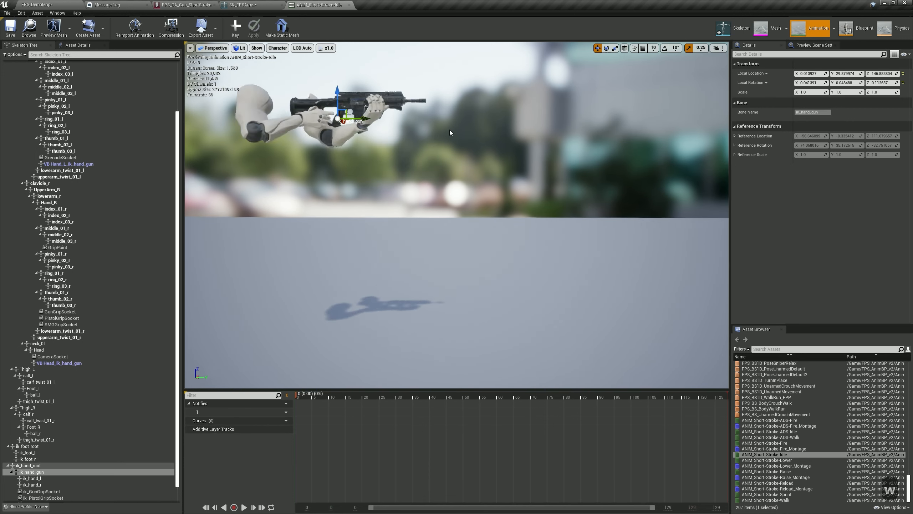
# - Move ik_hand_gun to about X -12, Y 24, Z 144 to bring the rifle's grip into the right hand
pyautogui.moveTo(437, 122); pyautogui.dragTo(437, 122, button='right')
pyautogui.press('w')
pyautogui.press('a')
pyautogui.press('a')
pyautogui.press('a')
pyautogui.press('d')
pyautogui.press('s')
pyautogui.press('d')
pyautogui.press('s')
pyautogui.moveTo(529, 136); pyautogui.dragTo(471, 151)
pyautogui.press('w')
pyautogui.press('a')
pyautogui.moveTo(471, 151); pyautogui.dragTo(494, 245, button='right')
pyautogui.press('d')
pyautogui.press('w')
pyautogui.press('d')
pyautogui.press('w')
pyautogui.press('d')
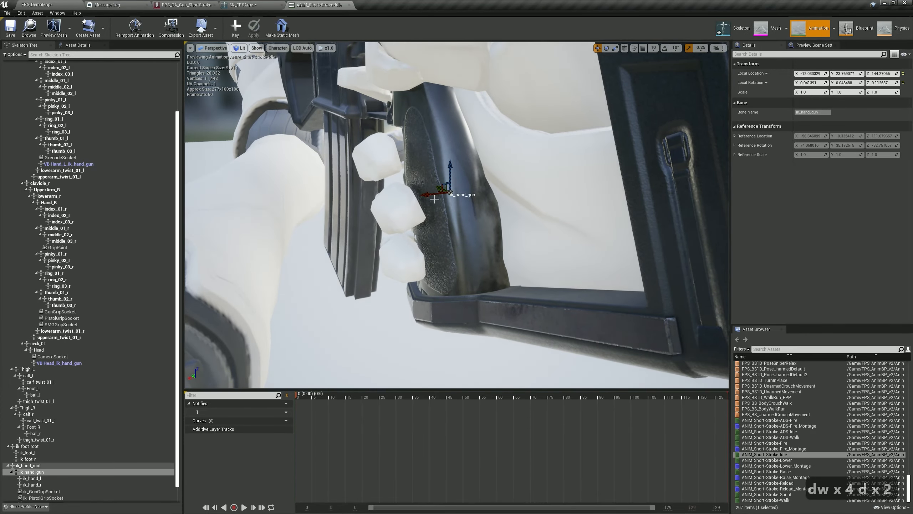
# - Fine-tune ik_hand_gun to about X -11.6, Y 23.2 so the pistol grip sits between the right hand's fingers and palm
pyautogui.moveTo(436, 200); pyautogui.dragTo(441, 201, button='right')
pyautogui.press('s')
pyautogui.press('a')
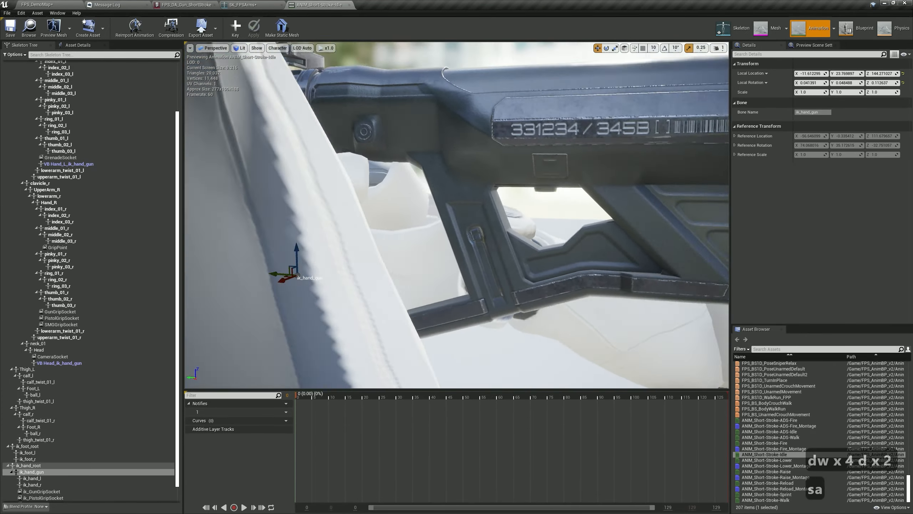
pyautogui.press('s')
pyautogui.press('a')
pyautogui.press('d')
pyautogui.press('w')
pyautogui.press('a')
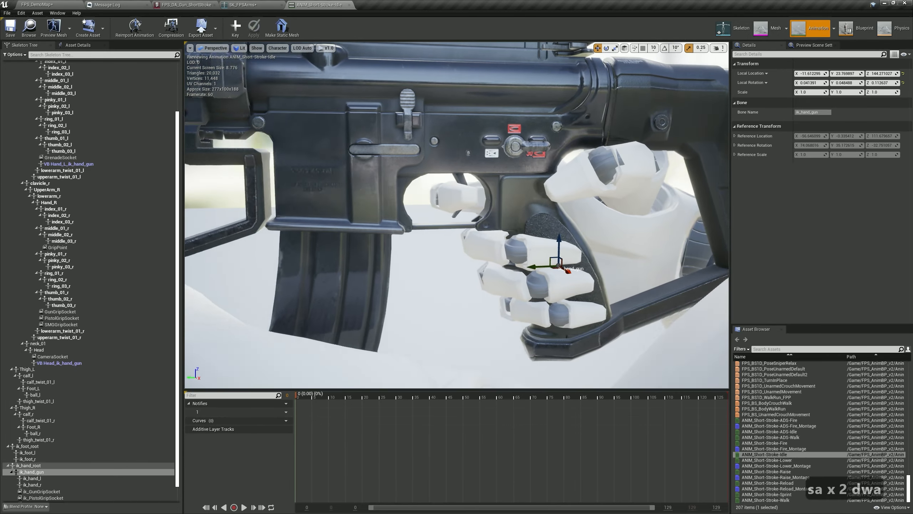
pyautogui.press('w')
pyautogui.press('d')
pyautogui.press('s')
pyautogui.press('d')
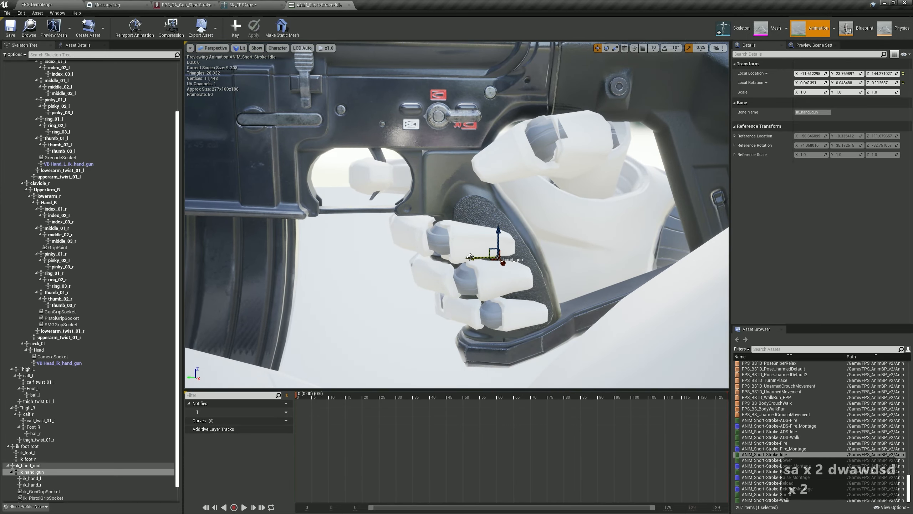
pyautogui.moveTo(471, 257); pyautogui.dragTo(483, 257)
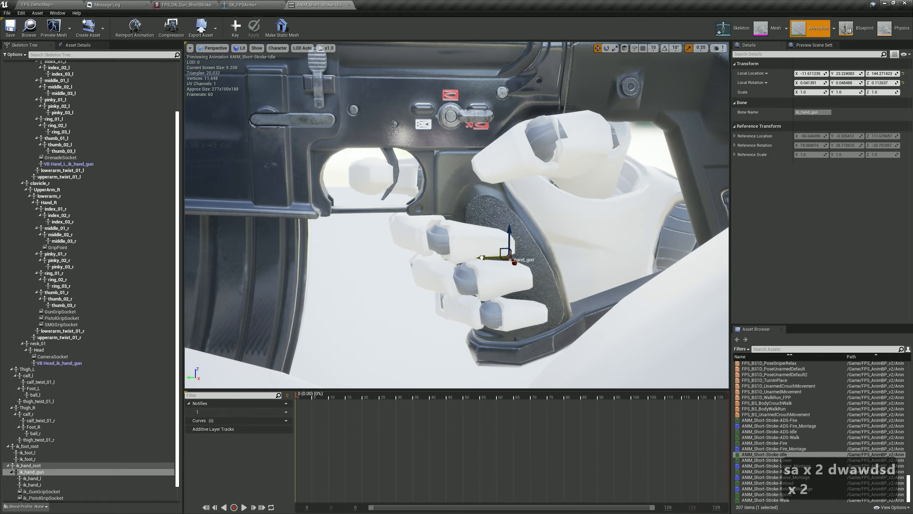
# - Examine from several sides how the rifle sits in both hands
pyautogui.press('d')
pyautogui.press('s')
pyautogui.press('d')
pyautogui.press('w')
pyautogui.press('a')
pyautogui.press('a')
pyautogui.press('a')
pyautogui.press('a')
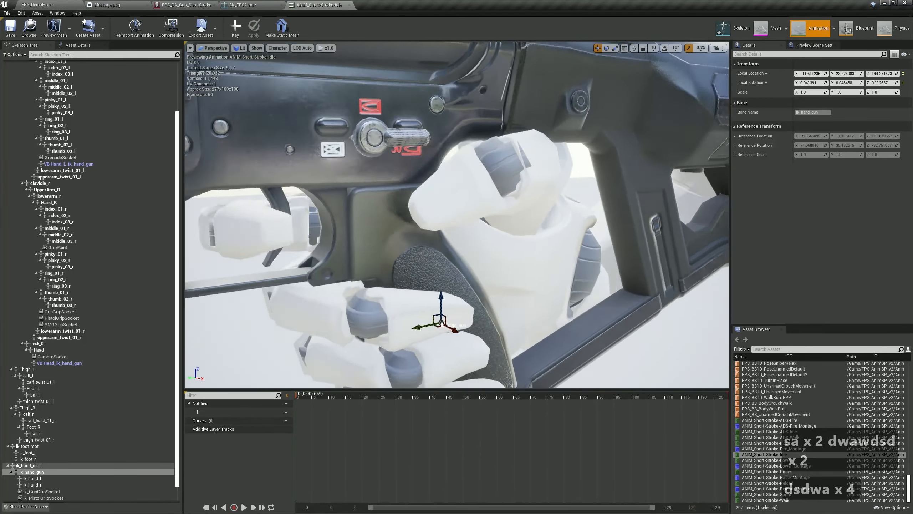
pyautogui.press('a')
pyautogui.press('s')
pyautogui.press('a')
pyautogui.press('a')
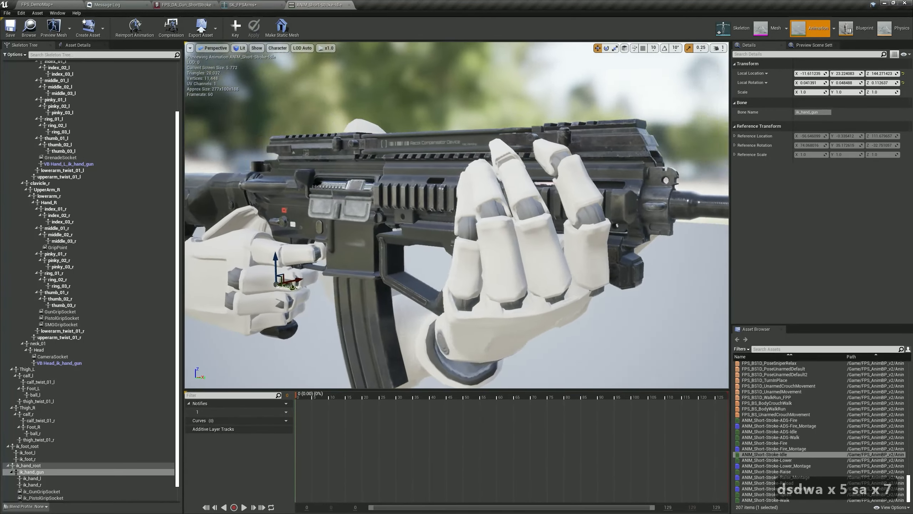
pyautogui.press('a')
pyautogui.press('a')
pyautogui.press('a')
pyautogui.press('a')
pyautogui.press('a')
pyautogui.press('a')
pyautogui.press('a')
pyautogui.press('a')
pyautogui.press('a')
pyautogui.press('a')
pyautogui.press('a')
pyautogui.press('a')
pyautogui.press('a')
pyautogui.press('a')
pyautogui.press('a')
pyautogui.press('a')
pyautogui.press('a')
pyautogui.press('a')
pyautogui.press('a')
pyautogui.press('a')
pyautogui.press('s')
pyautogui.press('d')
pyautogui.press('d')
pyautogui.press('d')
pyautogui.press('d')
pyautogui.press('d')
pyautogui.press('d')
pyautogui.press('d')
pyautogui.press('d')
pyautogui.press('d')
pyautogui.press('d')
pyautogui.press('d')
pyautogui.press('d')
pyautogui.press('d')
pyautogui.press('d')
pyautogui.press('d')
pyautogui.press('d')
pyautogui.press('d')
pyautogui.press('d')
pyautogui.press('d')
pyautogui.press('d')
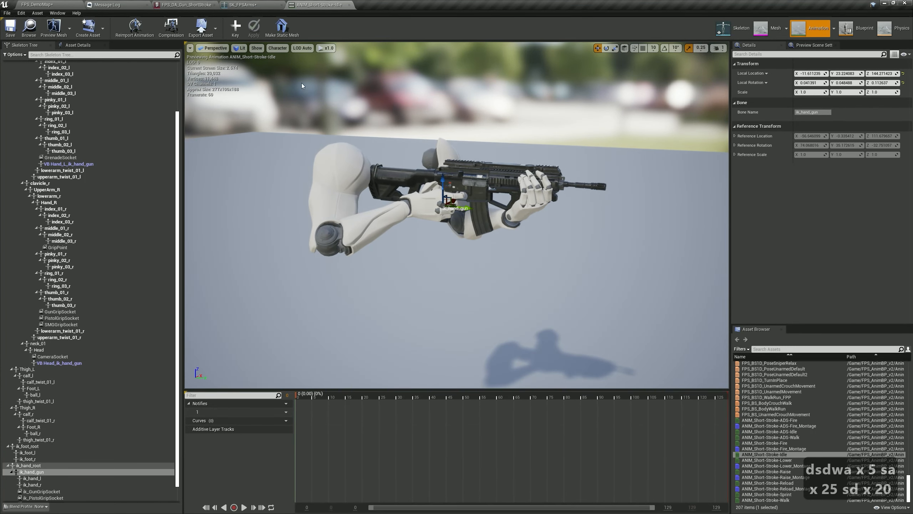
# - Display the character's full bone hierarchy in the viewport and get a clear view of the hand IK bones
pyautogui.click(277, 48)
pyautogui.moveTo(282, 78)
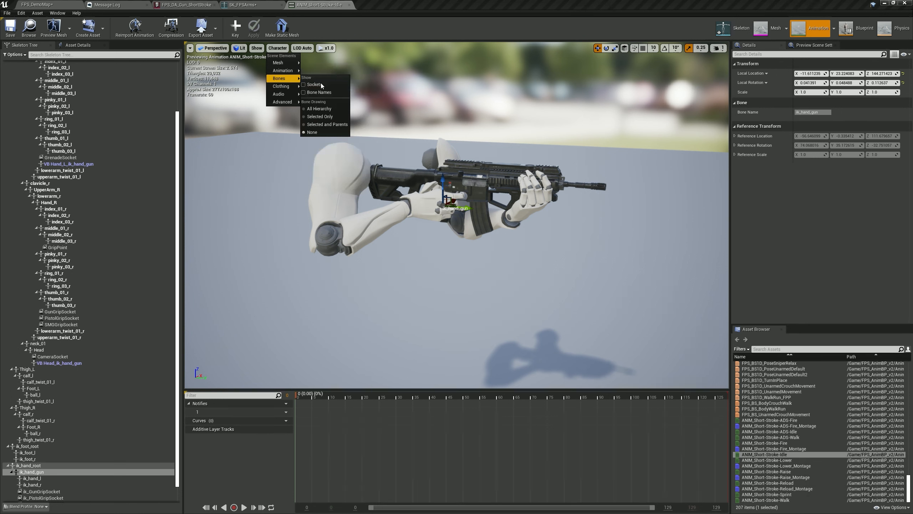
pyautogui.click(321, 110)
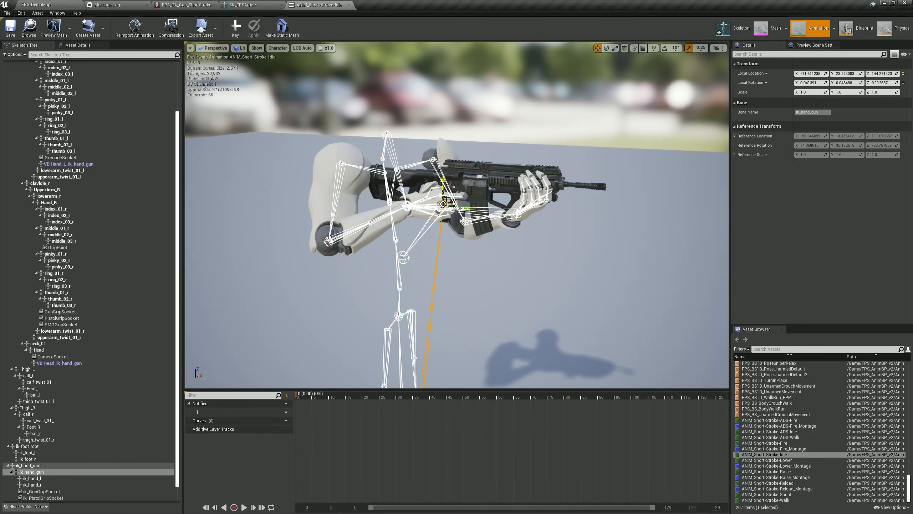
pyautogui.press('w')
pyautogui.press('a')
pyautogui.moveTo(443, 204); pyautogui.dragTo(492, 200, button='right')
pyautogui.moveTo(387, 205); pyautogui.dragTo(376, 213, button='right')
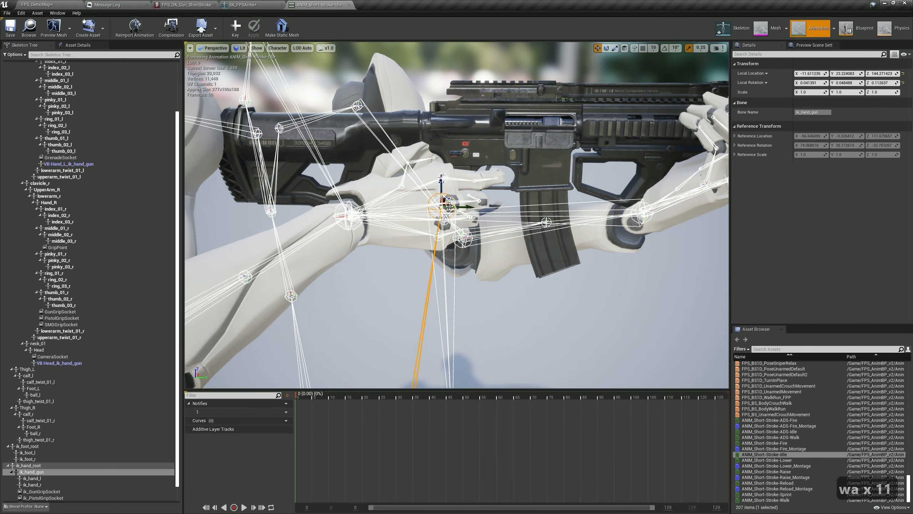
pyautogui.moveTo(449, 208); pyautogui.dragTo(364, 220, button='right')
pyautogui.press('d')
pyautogui.press('s')
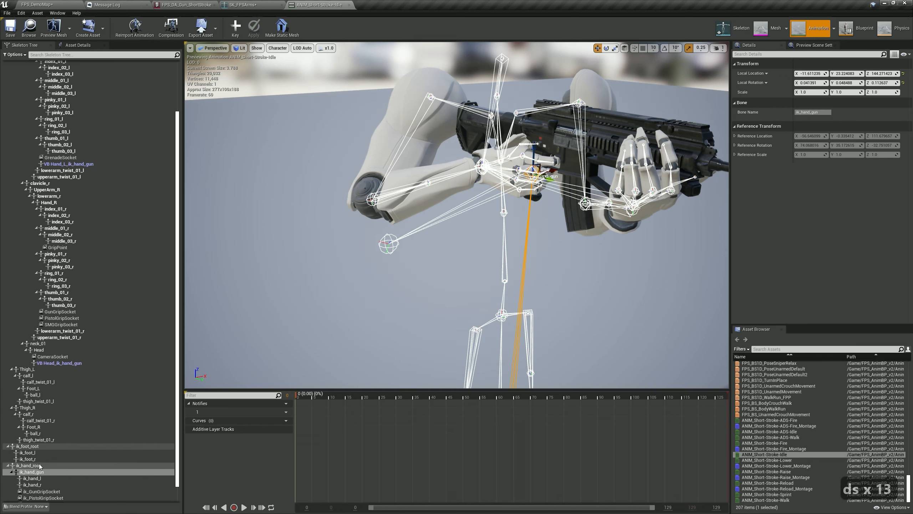
# - Inspect the positions of ik_hand_l, ik_hand_r and ik_hand_gun by selecting each bone in the skeleton
pyautogui.click(35, 478)
pyautogui.click(38, 484)
pyautogui.click(38, 479)
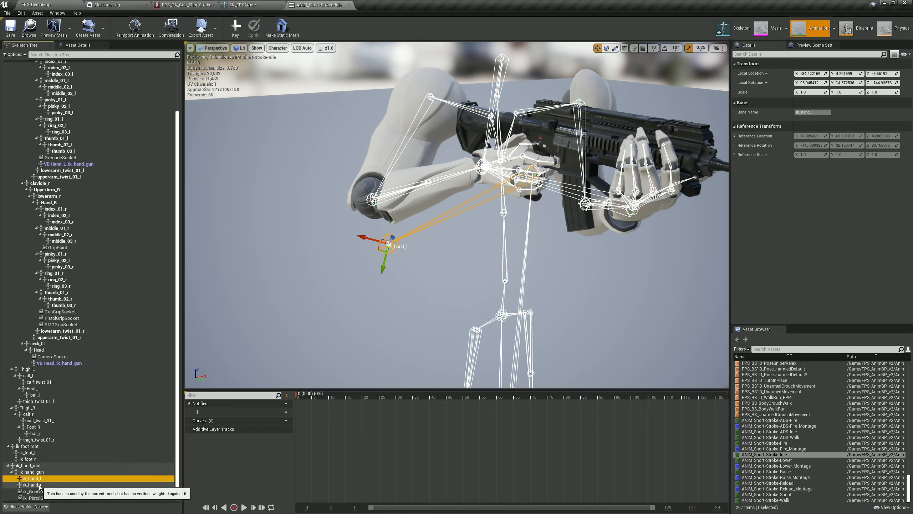
pyautogui.click(38, 484)
pyautogui.click(36, 478)
pyautogui.click(37, 472)
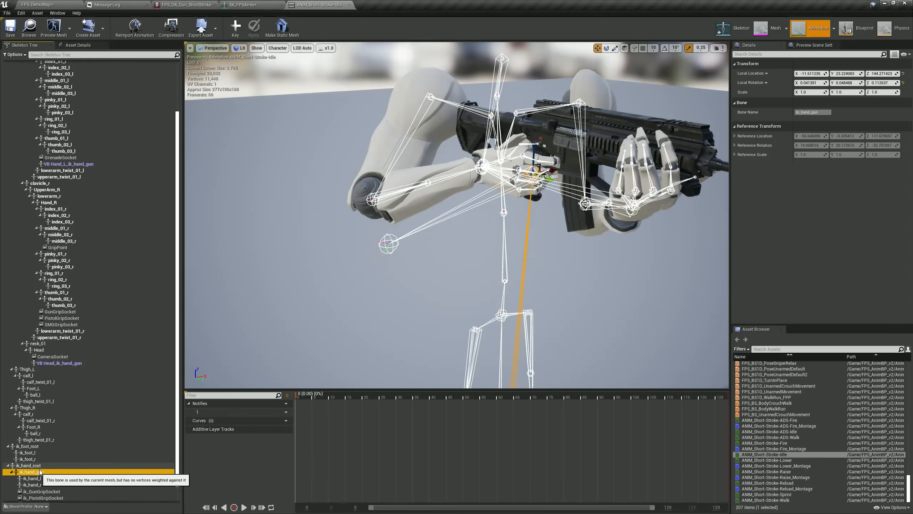
pyautogui.click(38, 478)
pyautogui.click(35, 485)
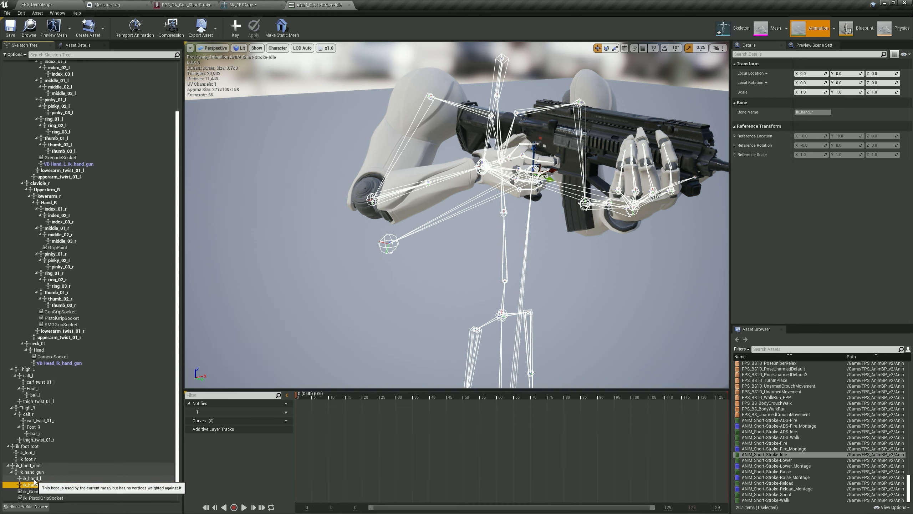
pyautogui.click(32, 478)
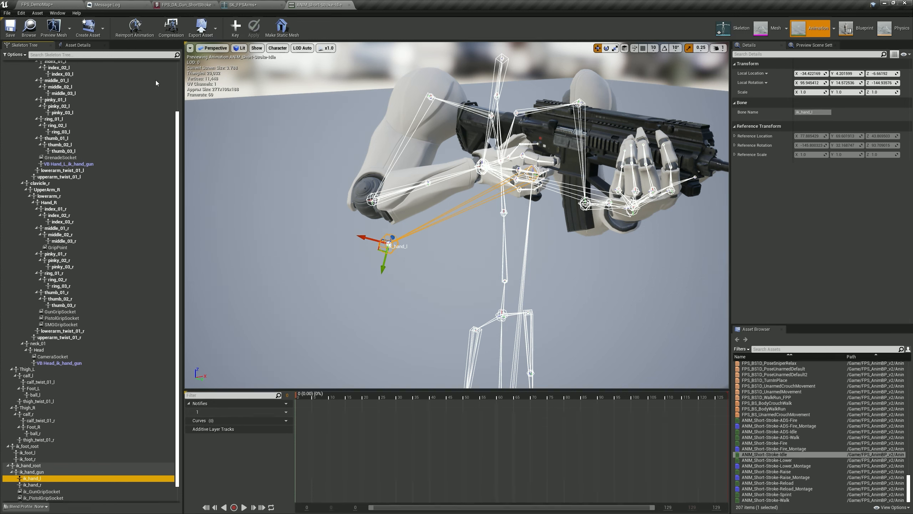
# - Create an animation from the current pose in Animations/ShortStroke, named AS_ShortStroke_BasePose, and set its playhead to frame 0
pyautogui.click(104, 35)
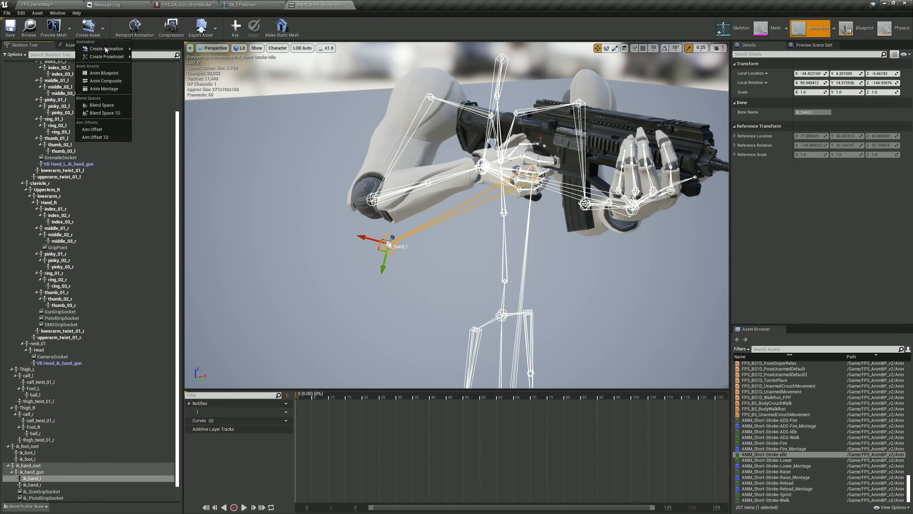
pyautogui.moveTo(107, 49)
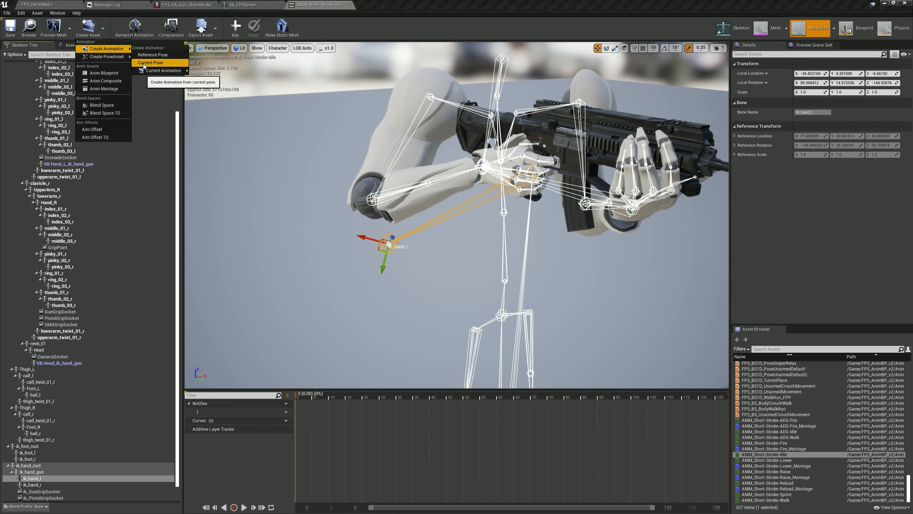
pyautogui.click(144, 63)
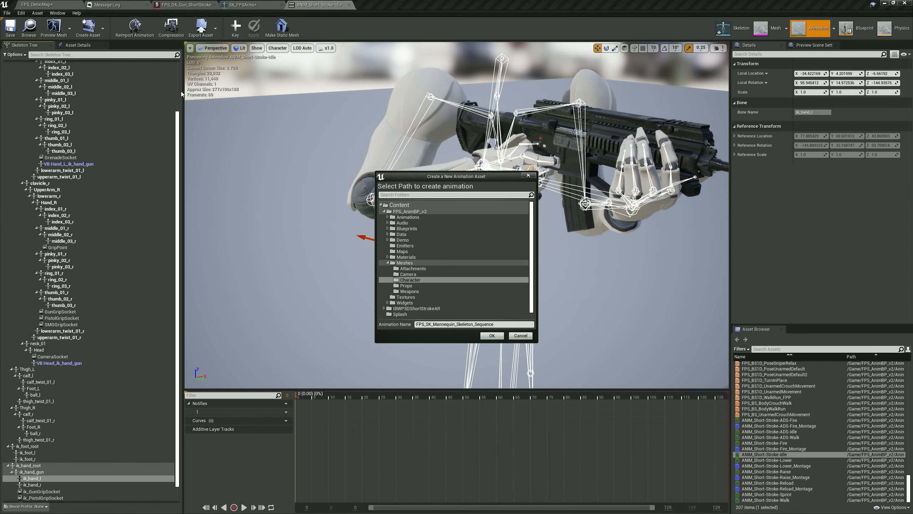
pyautogui.click(387, 217)
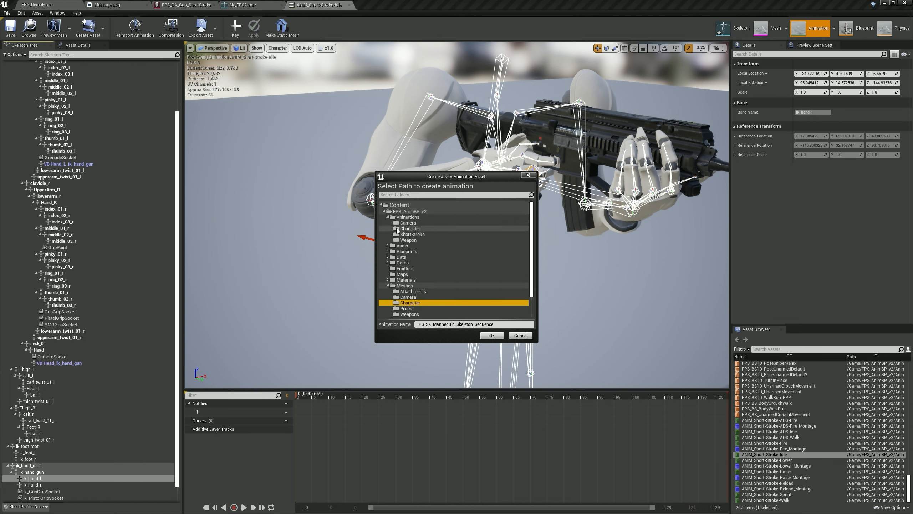
pyautogui.click(405, 234)
pyautogui.click(455, 324)
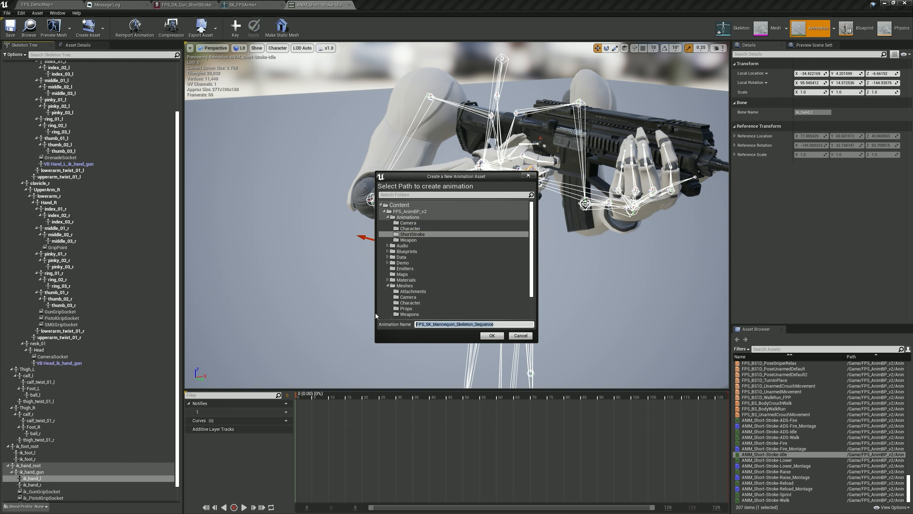
pyautogui.write('AS_')
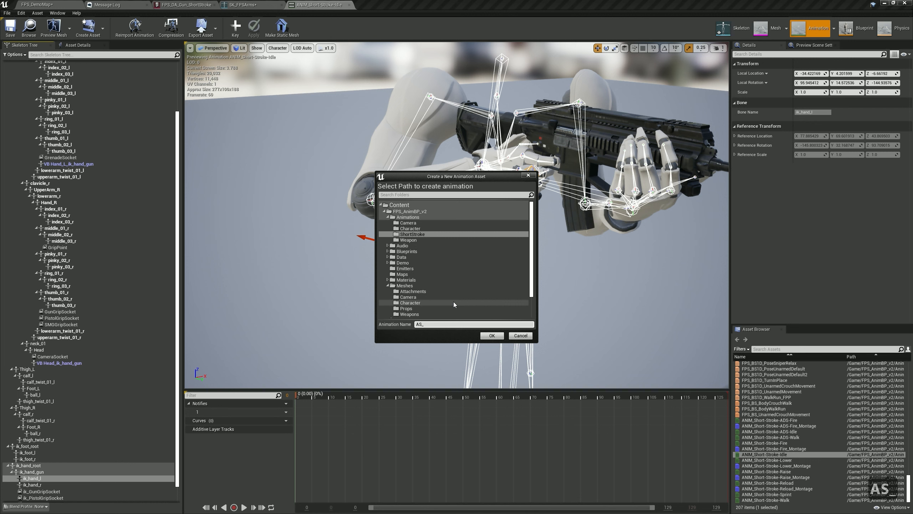
pyautogui.write('ShortStroke_BasePose')
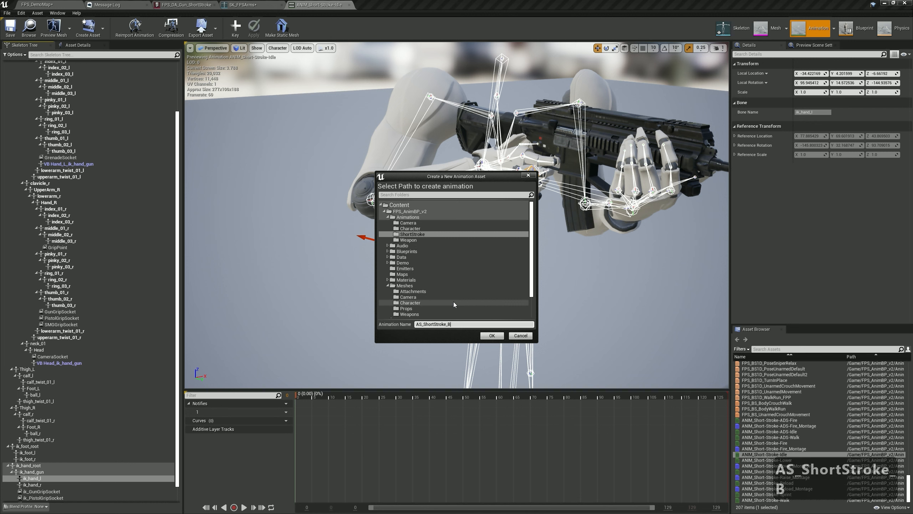
pyautogui.click(492, 336)
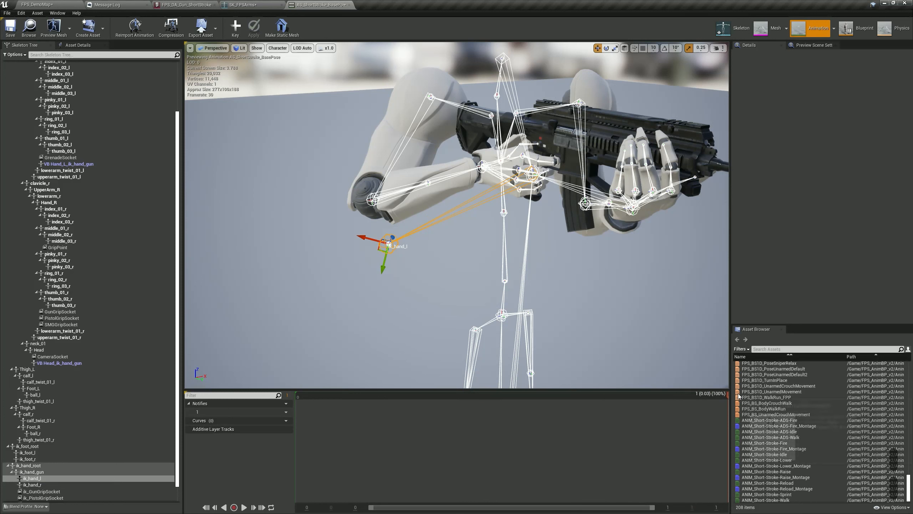
pyautogui.moveTo(680, 397); pyautogui.dragTo(138, 384)
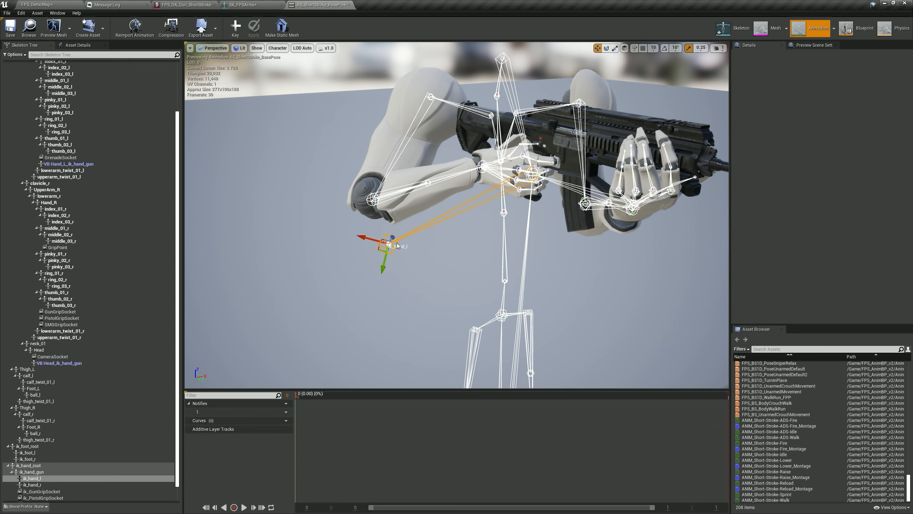
# - Assign AS_ShortStroke_BasePose as the Base Pose in FPS_DA_Gun_ShortStroke's animation set overrides and save the data asset
pyautogui.click(185, 5)
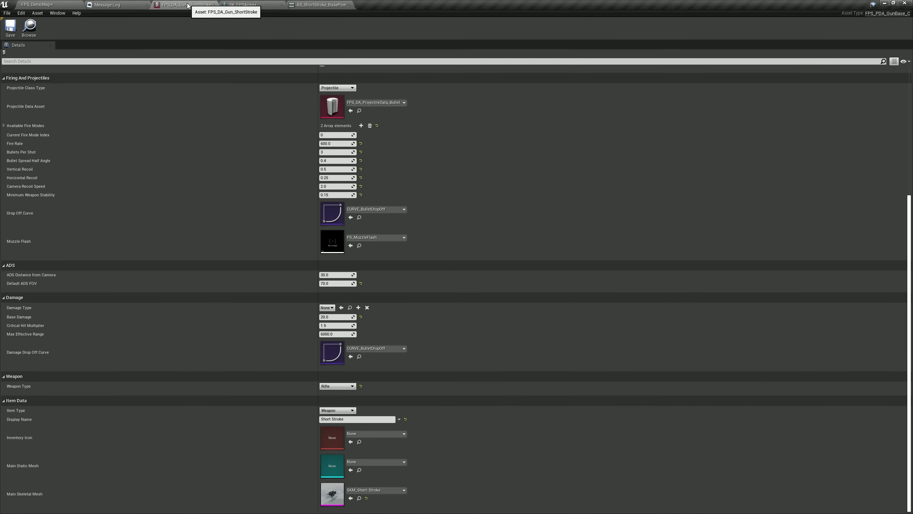
pyautogui.scroll(10, 50, 131)
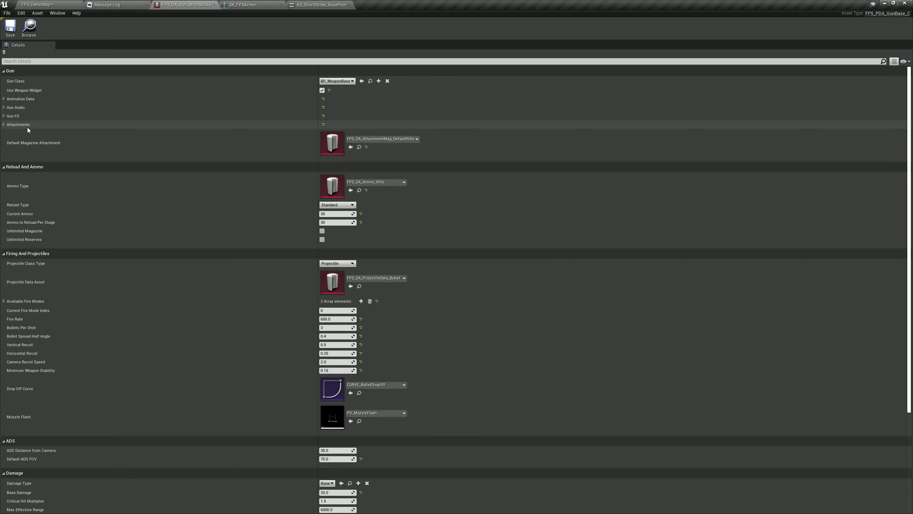
pyautogui.click(4, 99)
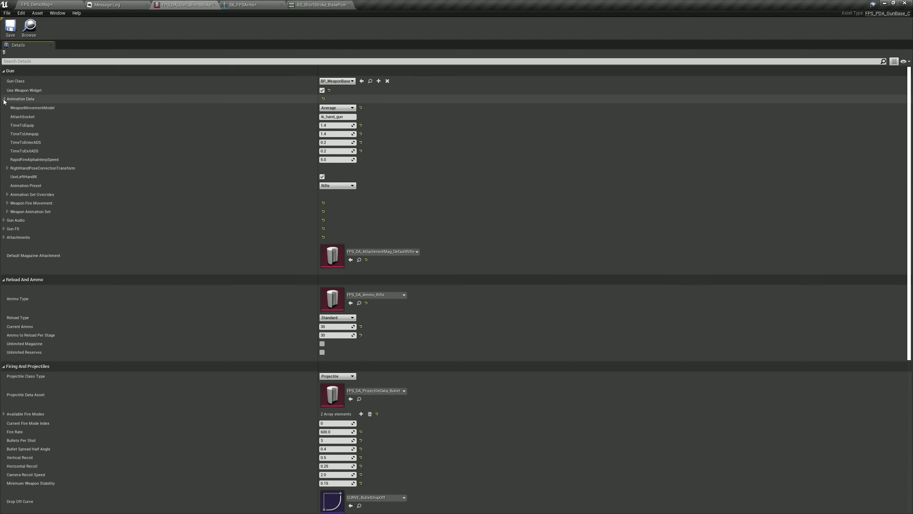
pyautogui.click(7, 195)
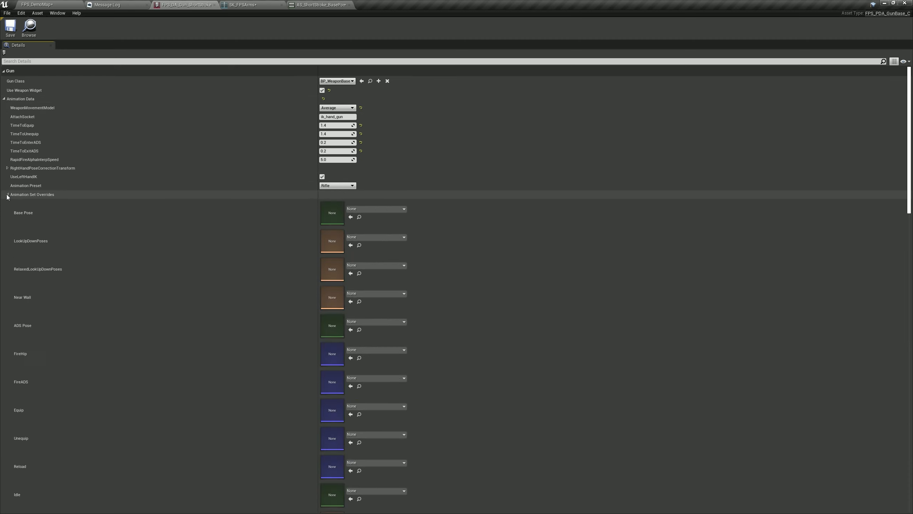
pyautogui.click(38, 5)
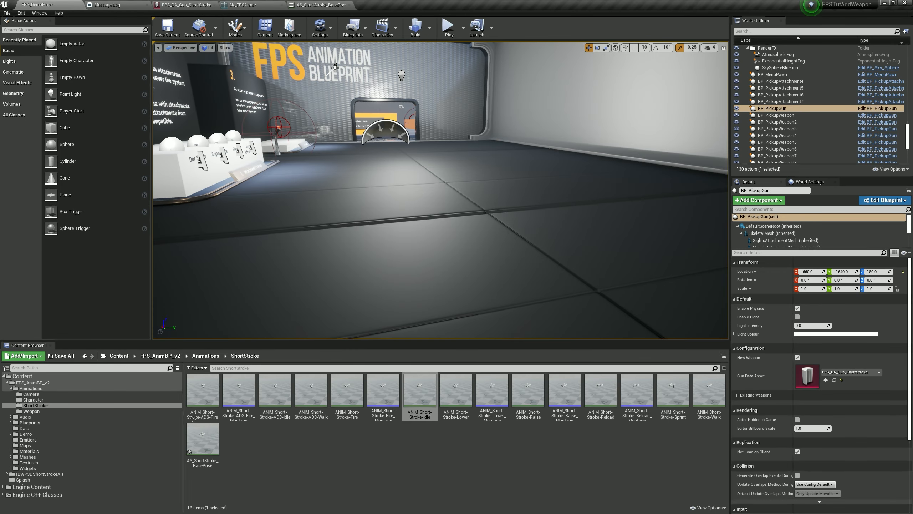
pyautogui.click(184, 6)
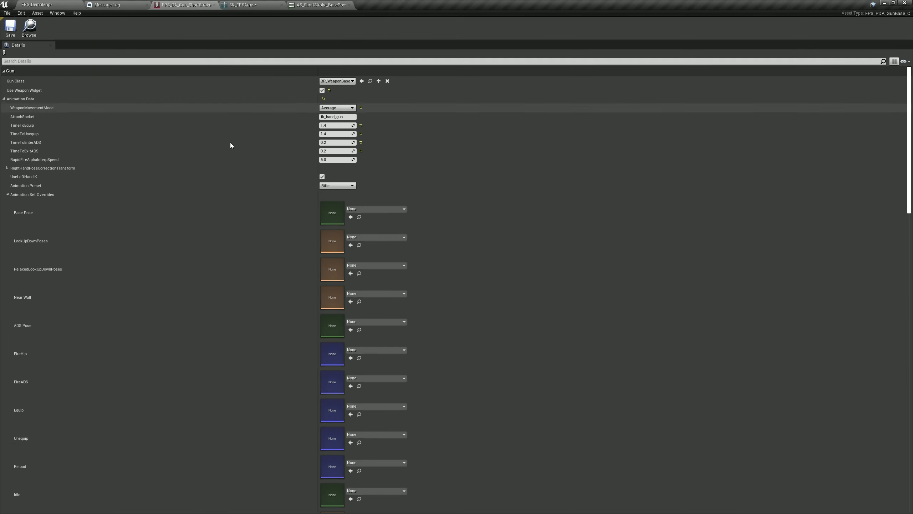
pyautogui.click(351, 218)
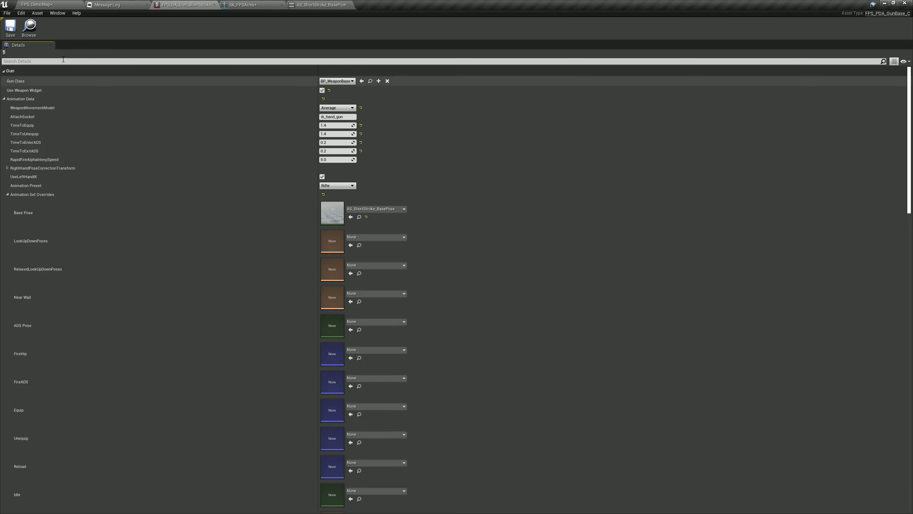
pyautogui.click(10, 28)
# - Play FPS_DemoMap, pick up the Short Stroke and walk around to check the first-person base pose
pyautogui.click(38, 4)
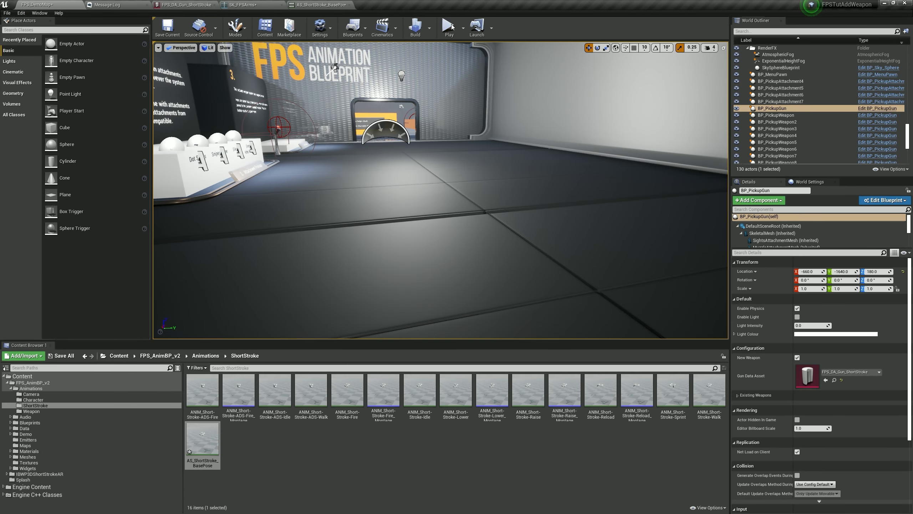
pyautogui.press('w')
pyautogui.press('w')
pyautogui.press('f')
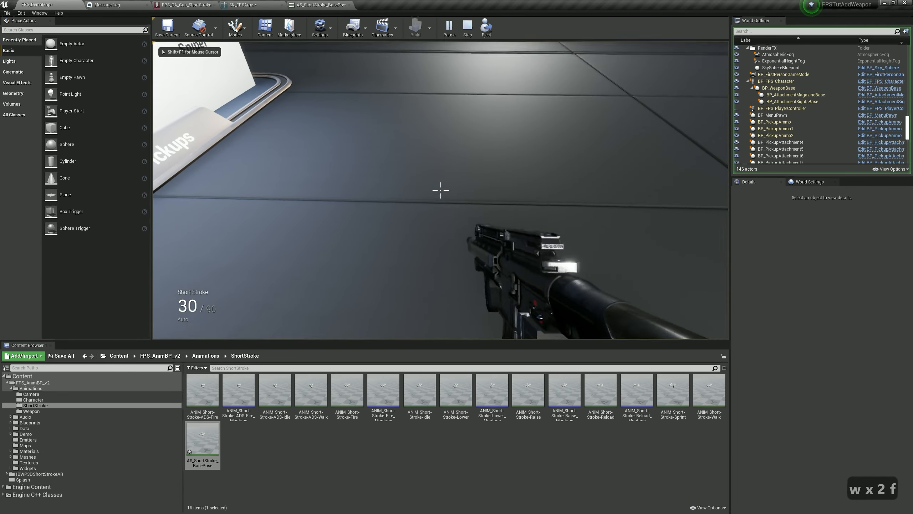
pyautogui.press('w')
pyautogui.press('d')
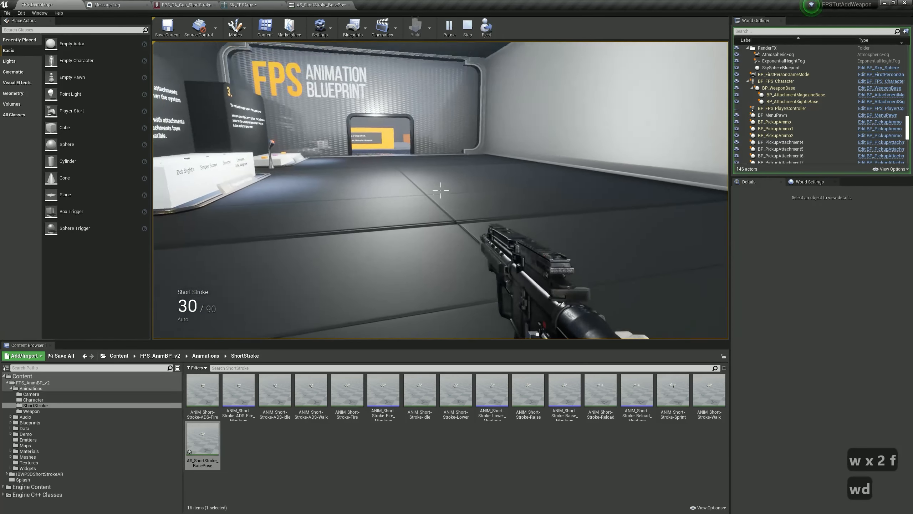
# - Check the Short Stroke base pose on the character in third-person view, return to first person and stop the play session
pyautogui.press('k')
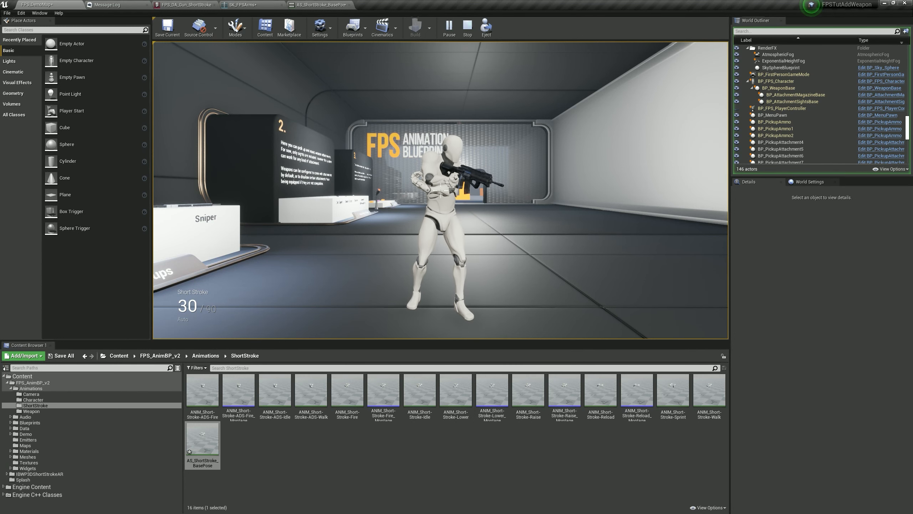
pyautogui.press('k')
pyautogui.press('Escape')
# - Export AS_ShortStroke_BasePose as an FBX file into the Adding Weapons folder under Blender\Tutorials
pyautogui.click(317, 4)
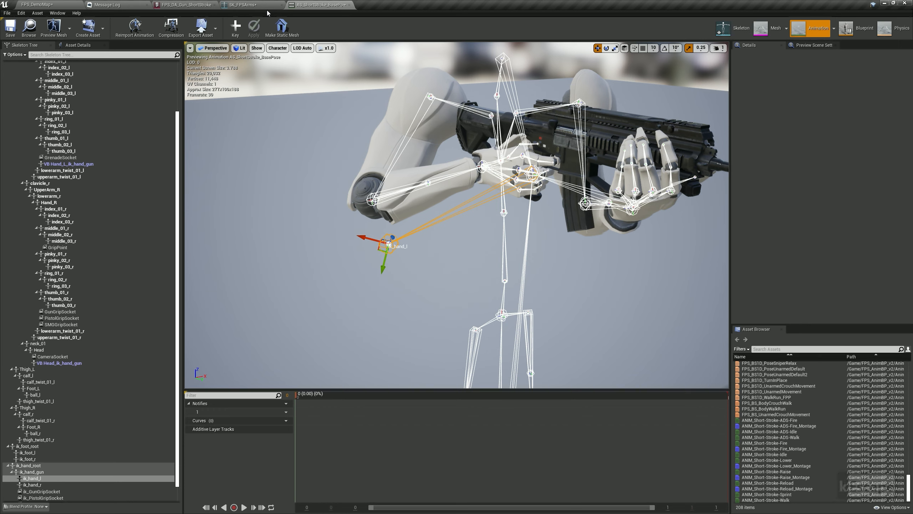
pyautogui.click(50, 4)
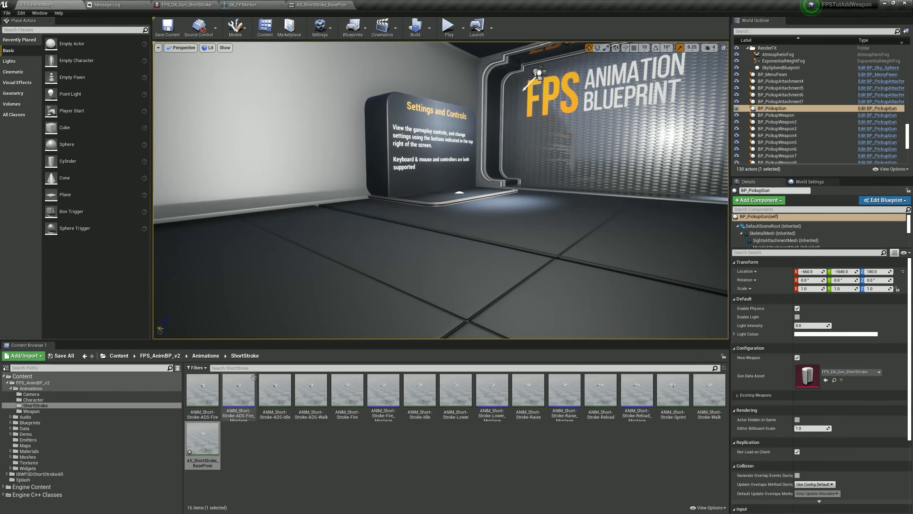
pyautogui.rightClick(203, 464)
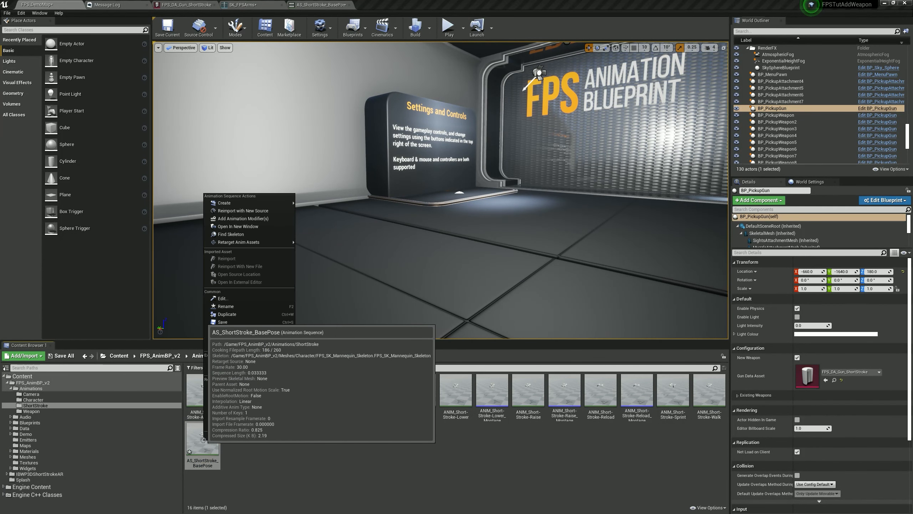
pyautogui.moveTo(231, 338)
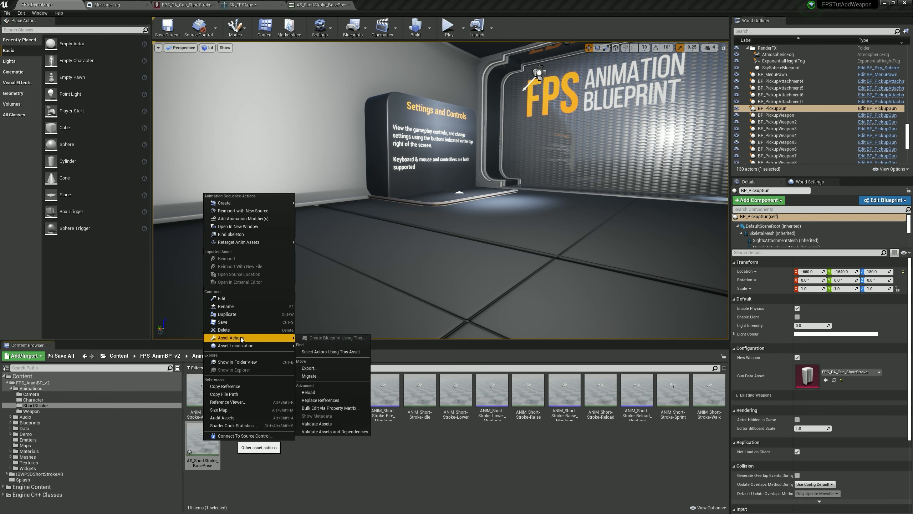
pyautogui.click(312, 369)
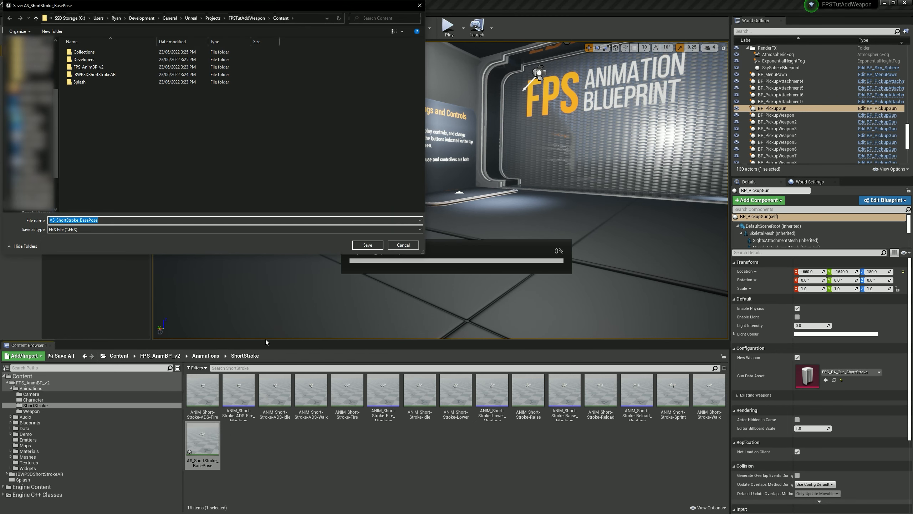
pyautogui.write('G:\\Users\\Ryan\\Development\\Blender\\Tutorials\\Adding Weapons')
pyautogui.press('Return')
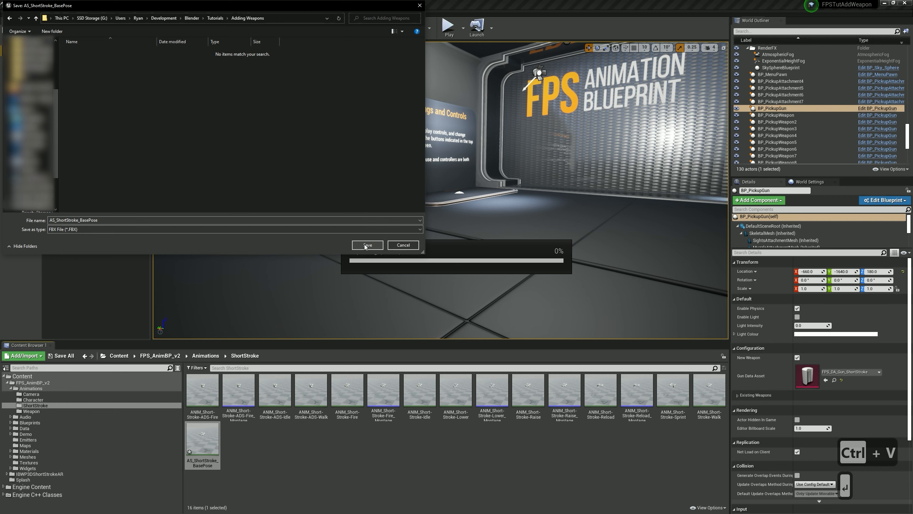
pyautogui.click(366, 245)
pyautogui.click(506, 333)
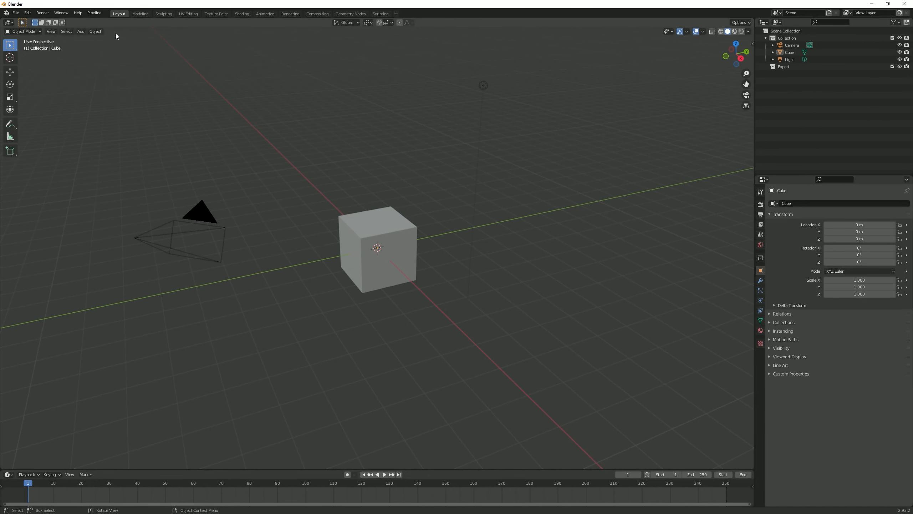
# - In Blender, delete the default camera, cube and light and import AS_ShortStroke_BasePose.FBX from the Adding Weapons folder
pyautogui.moveTo(116, 36); pyautogui.dragTo(654, 384)
pyautogui.press('Delete')
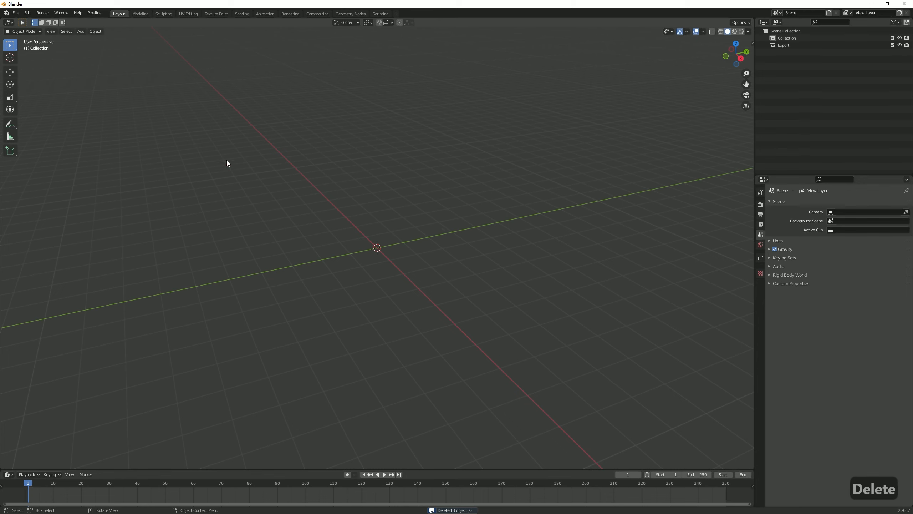
pyautogui.click(17, 14)
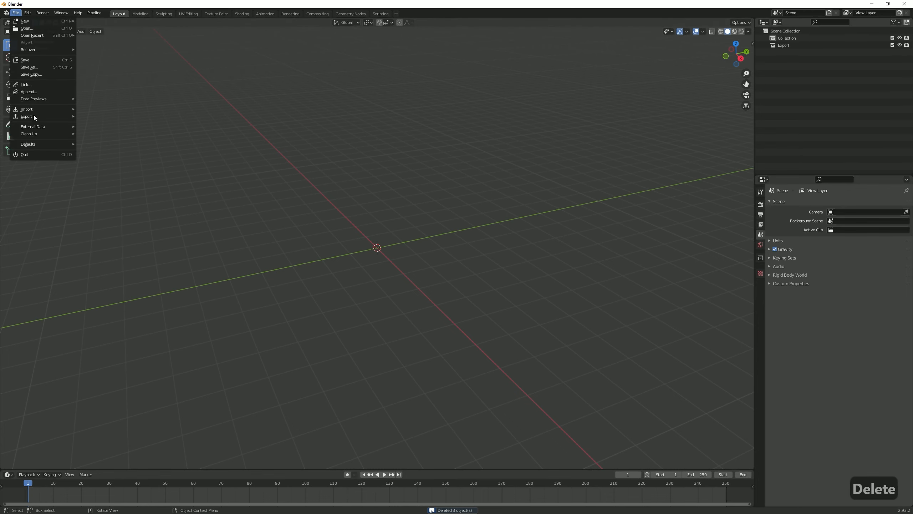
pyautogui.moveTo(47, 111)
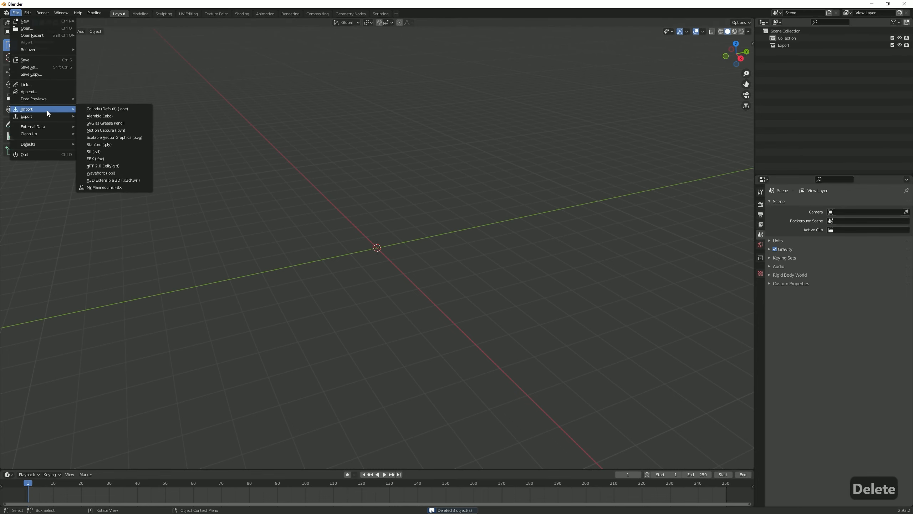
pyautogui.click(100, 158)
pyautogui.click(462, 138)
pyautogui.write('G:\\Users\\Ryan\\Development\\Blender\\Tutorials\\Adding Weapons\\')
pyautogui.press('Return')
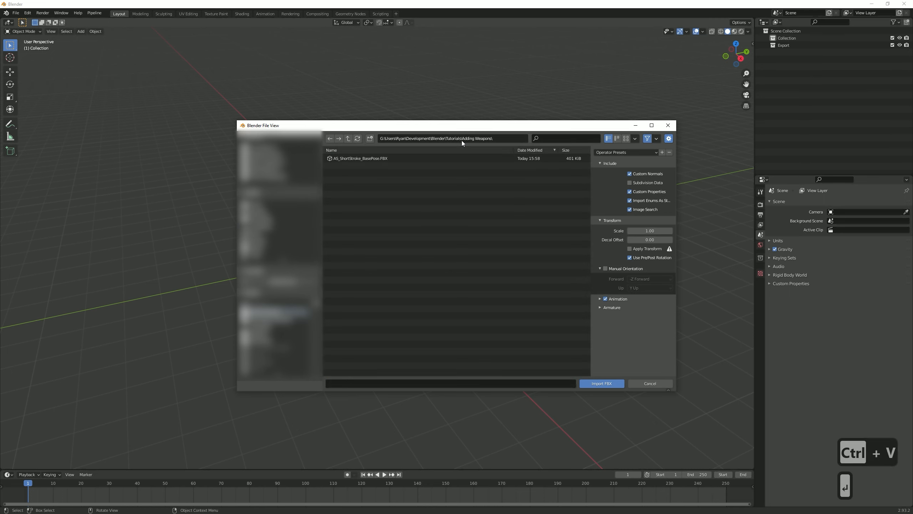
pyautogui.click(368, 159)
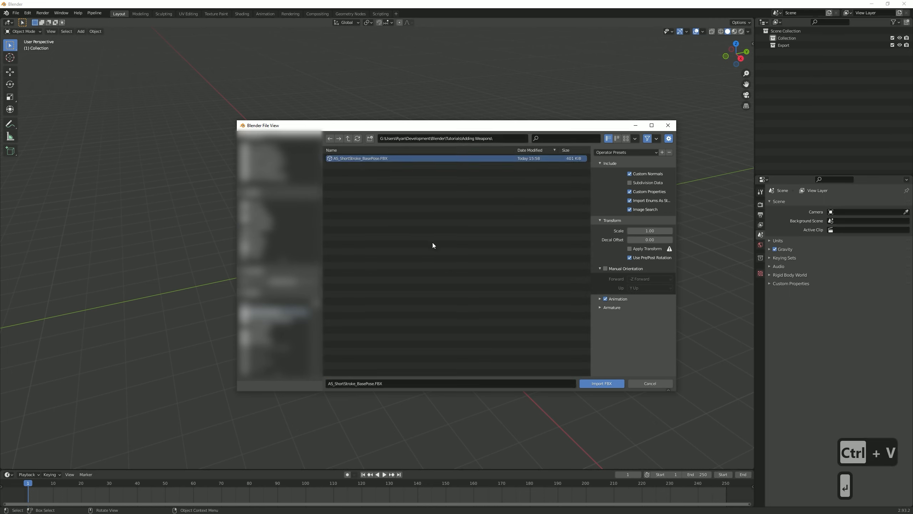
pyautogui.click(588, 385)
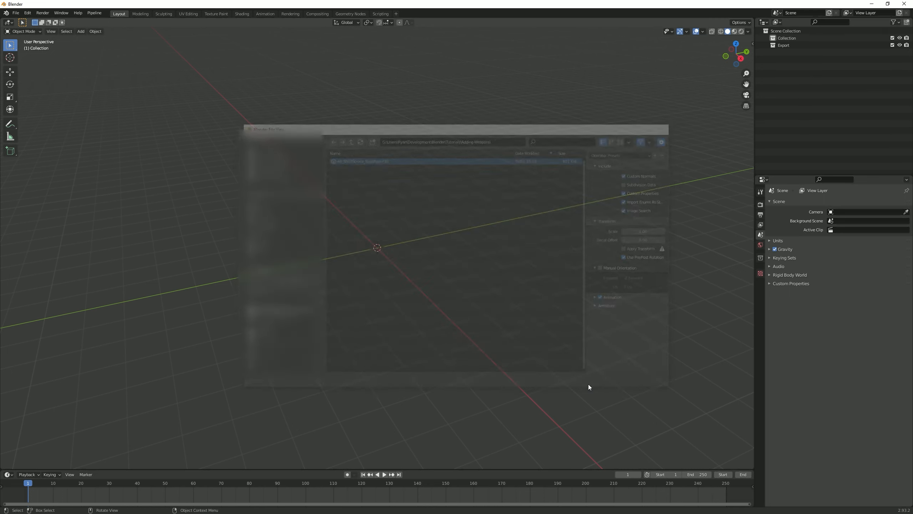
# - Examine the imported root armature from several angles and its keyframes at the start of the timeline
pyautogui.scroll(6, 374, 225)
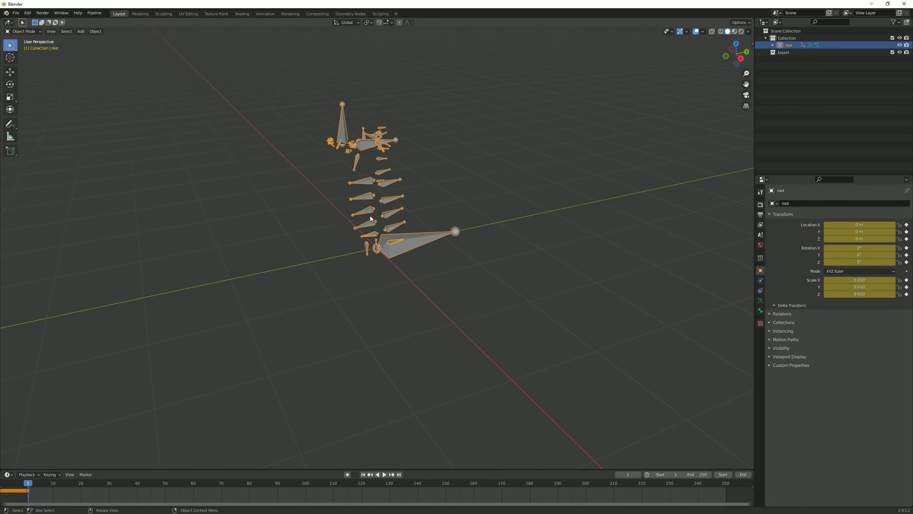
pyautogui.moveTo(390, 226); pyautogui.dragTo(445, 238, button='middle')
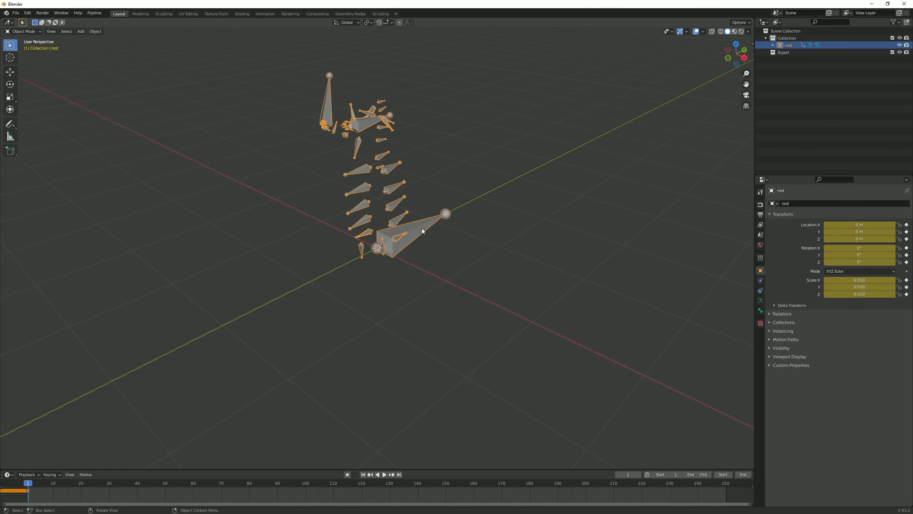
pyautogui.scroll(3, 454, 215)
pyautogui.scroll(2, 456, 216)
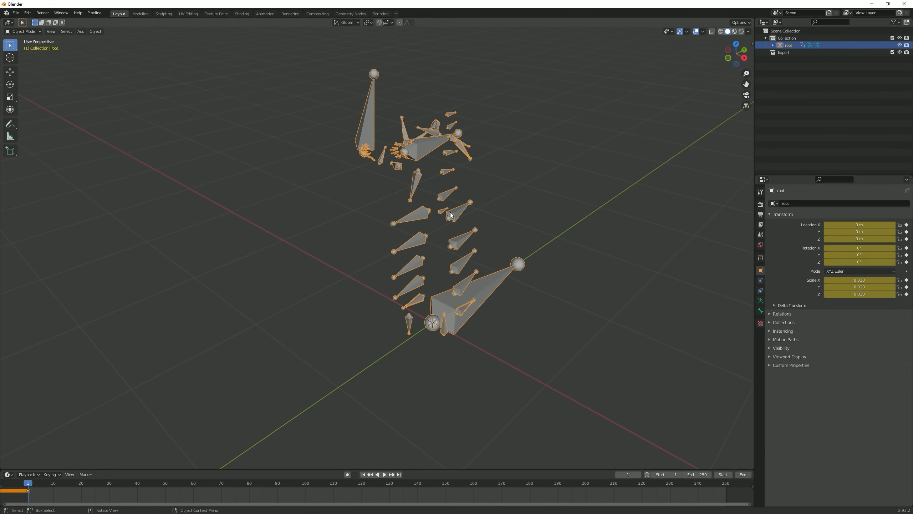
pyautogui.moveTo(372, 255)
pyautogui.mouseDown(button='middle')
pyautogui.moveTo(459, 261)
pyautogui.moveTo(377, 263)
pyautogui.mouseUp(button='middle')
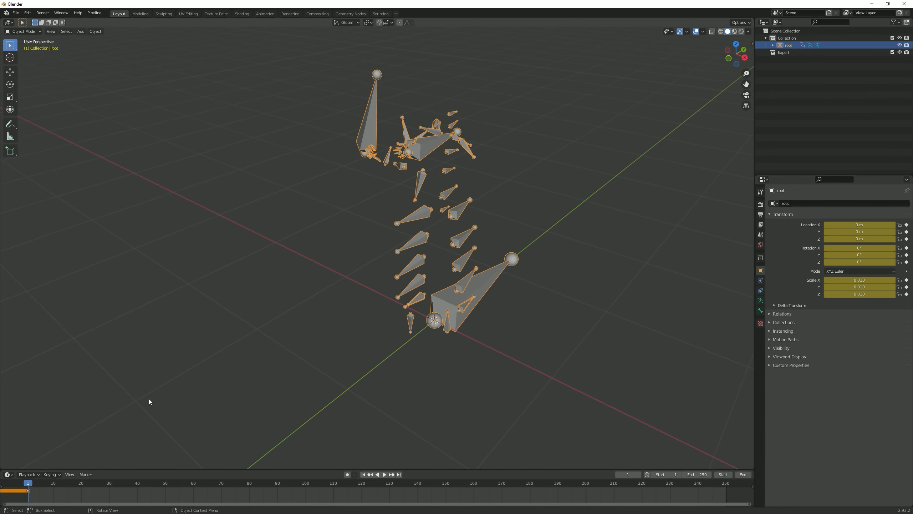
pyautogui.click(13, 493)
pyautogui.click(29, 492)
# - Switch to the Animation workspace and turn the empty 3D viewport into a Dope Sheet in Action Editor mode
pyautogui.click(265, 14)
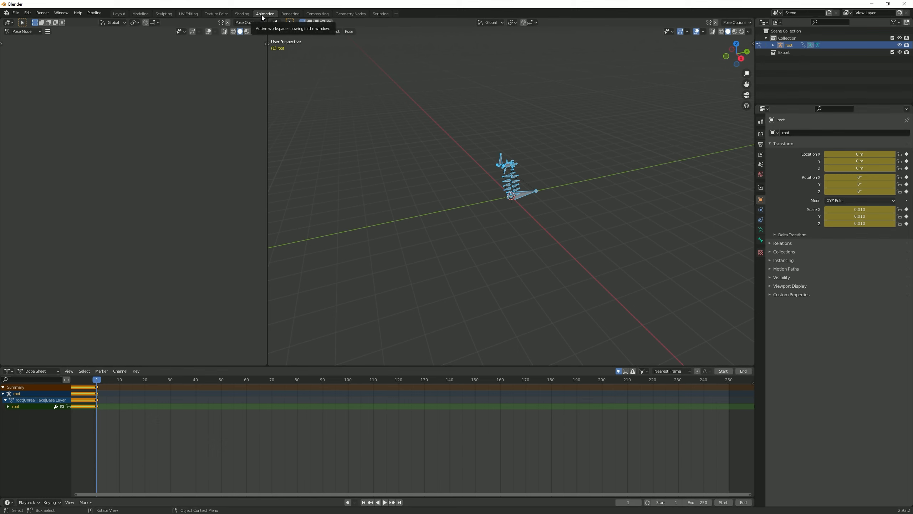
pyautogui.click(8, 23)
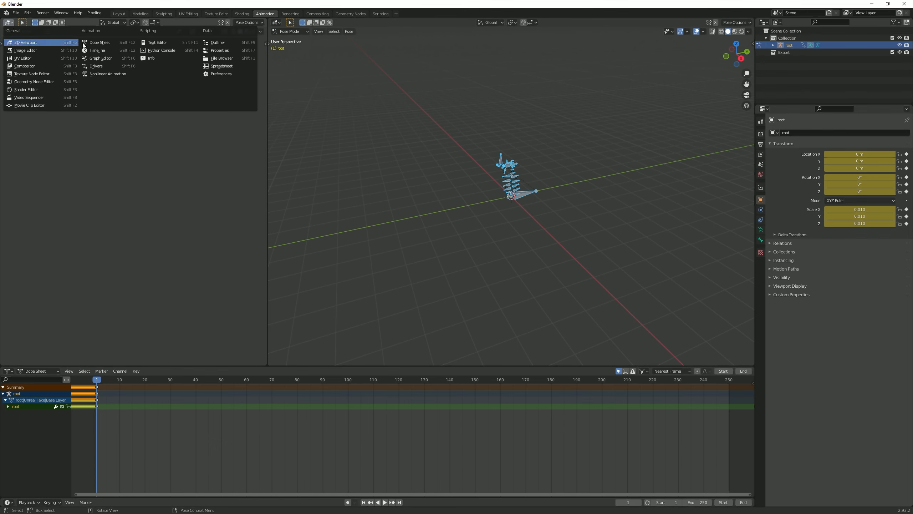
pyautogui.click(94, 42)
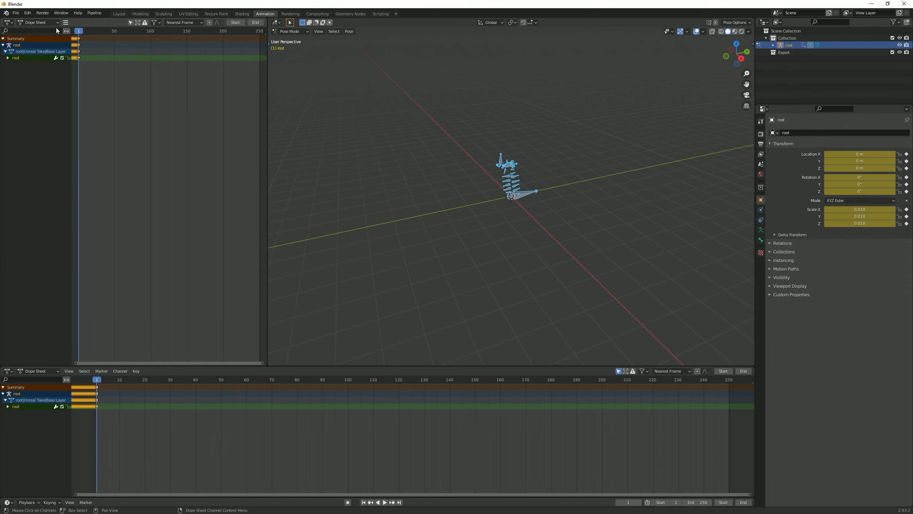
pyautogui.click(43, 23)
pyautogui.click(42, 37)
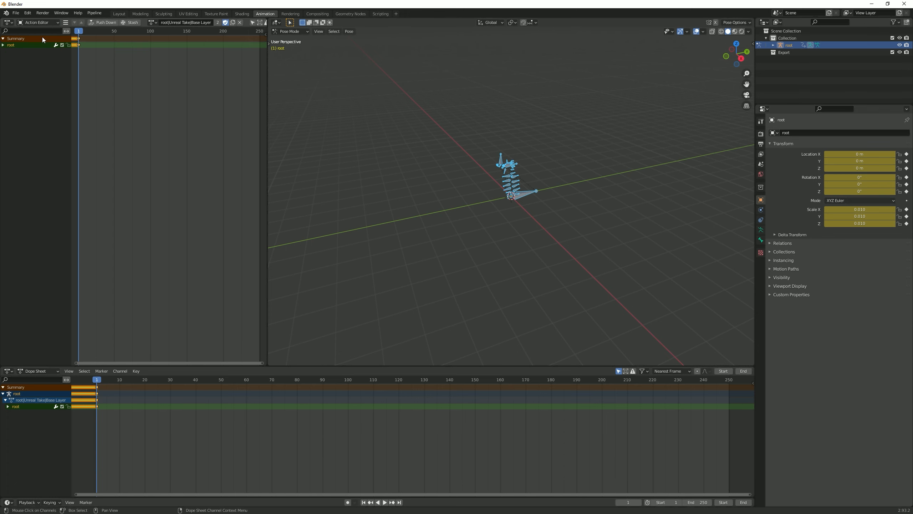
# - Select all bones of the armature and delete all keyframes of the imported root action
pyautogui.click(166, 75)
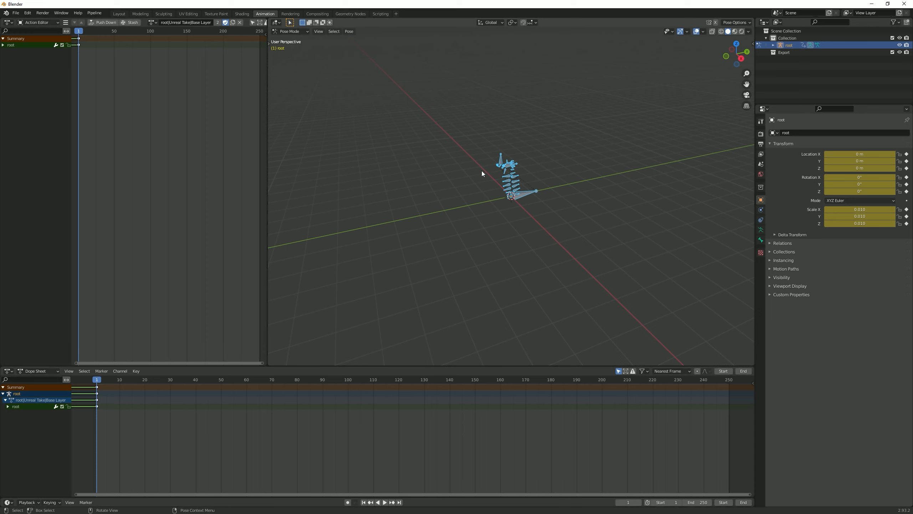
pyautogui.press('a')
pyautogui.click(475, 169)
pyautogui.press('a')
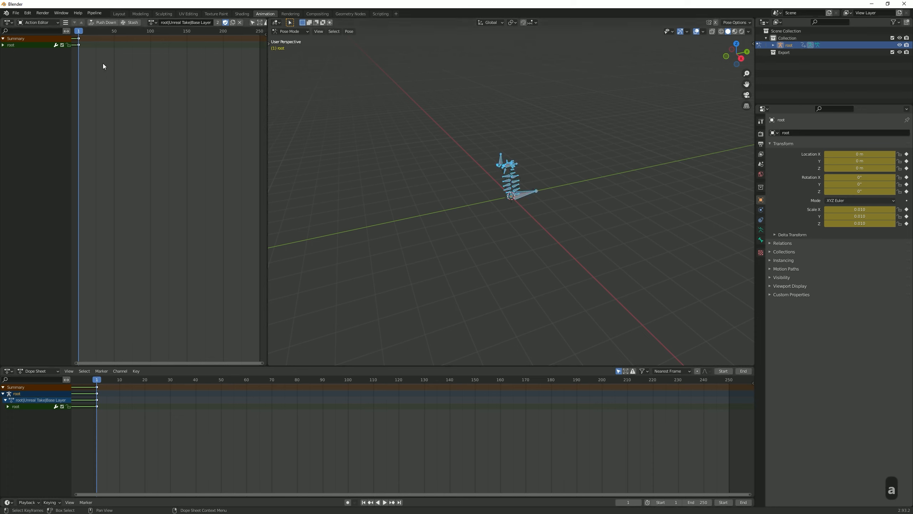
pyautogui.press('a')
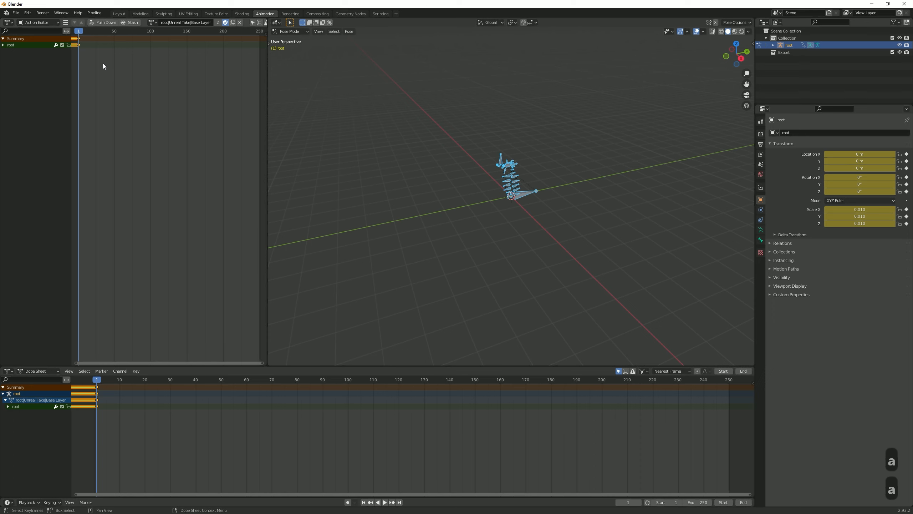
pyautogui.press('Delete')
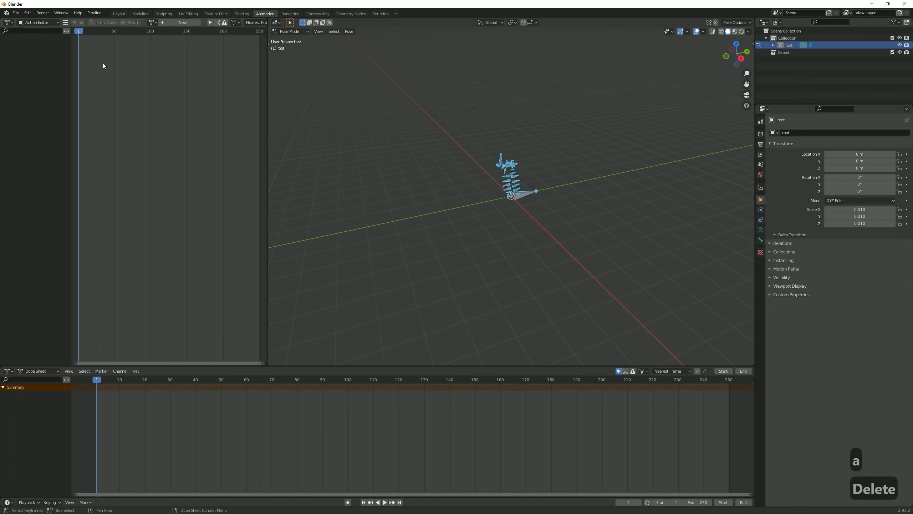
# - Create a new action for the armature and name it BasePose
pyautogui.click(164, 24)
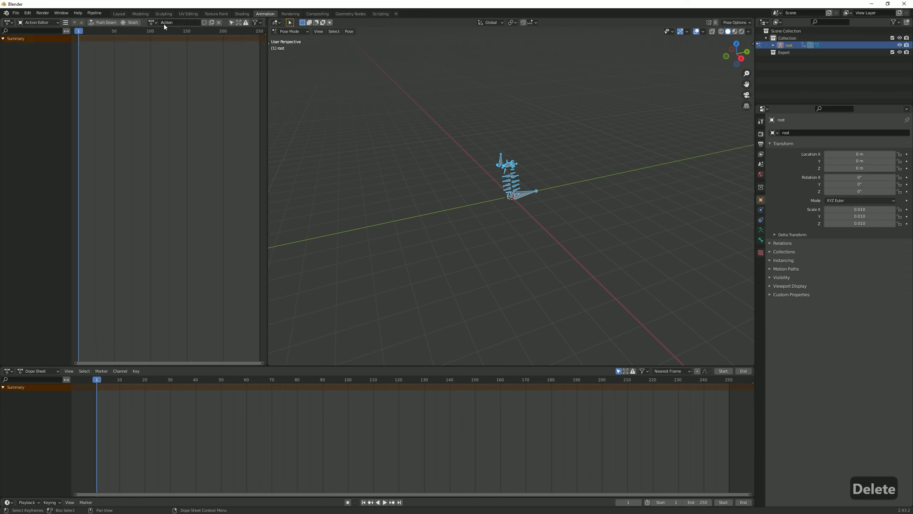
pyautogui.click(188, 23)
pyautogui.write('BasePose')
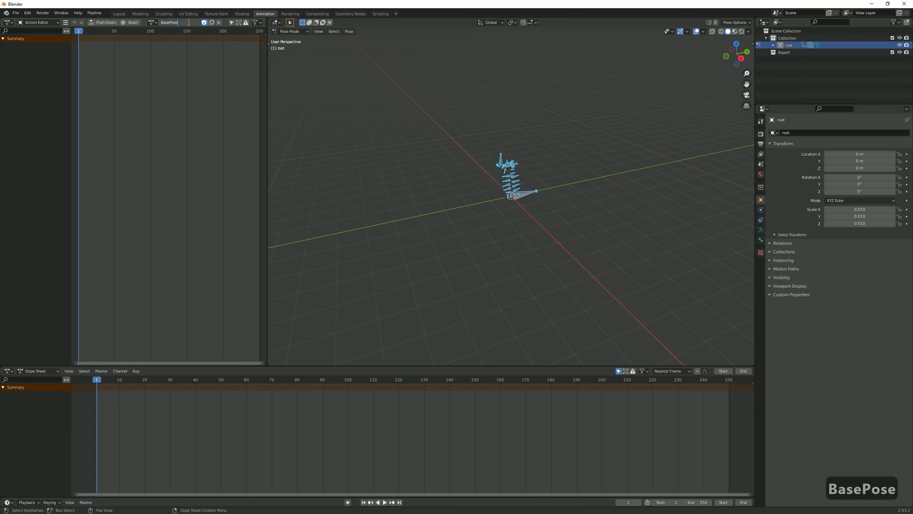
pyautogui.press('Return')
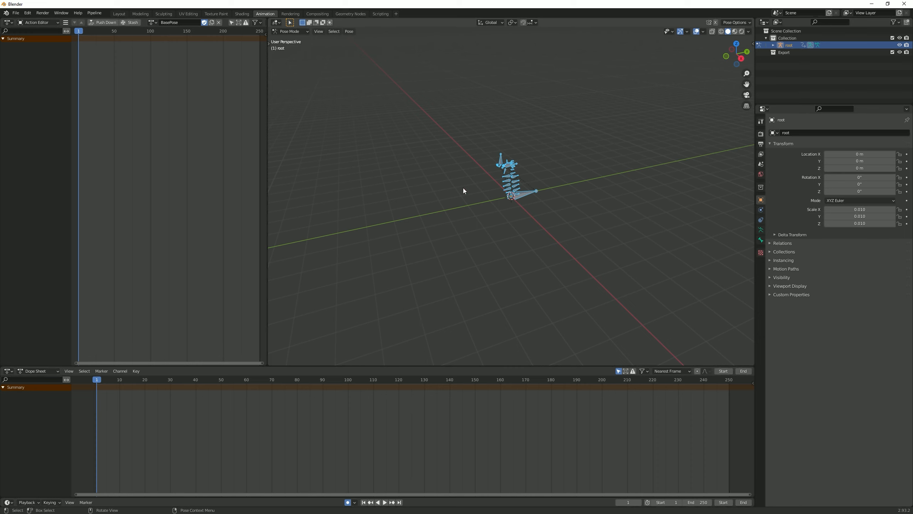
# - Insert a Location & Rotation keyframe for all bones at frame 1 of the BasePose action
pyautogui.press('i')
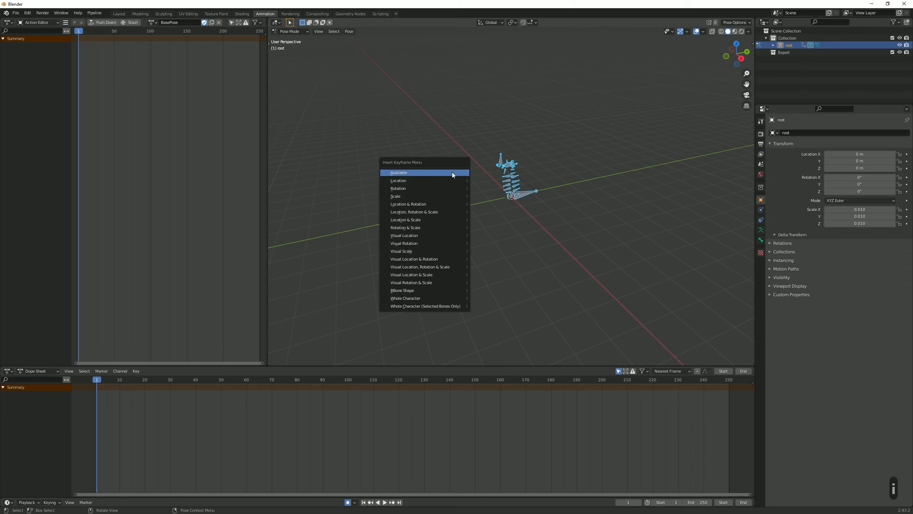
pyautogui.click(445, 203)
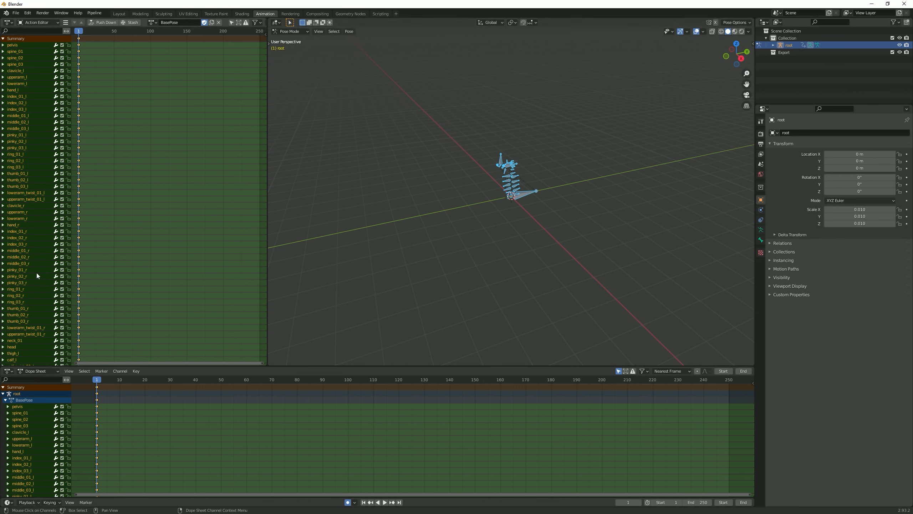
pyautogui.scroll(5, 464, 143)
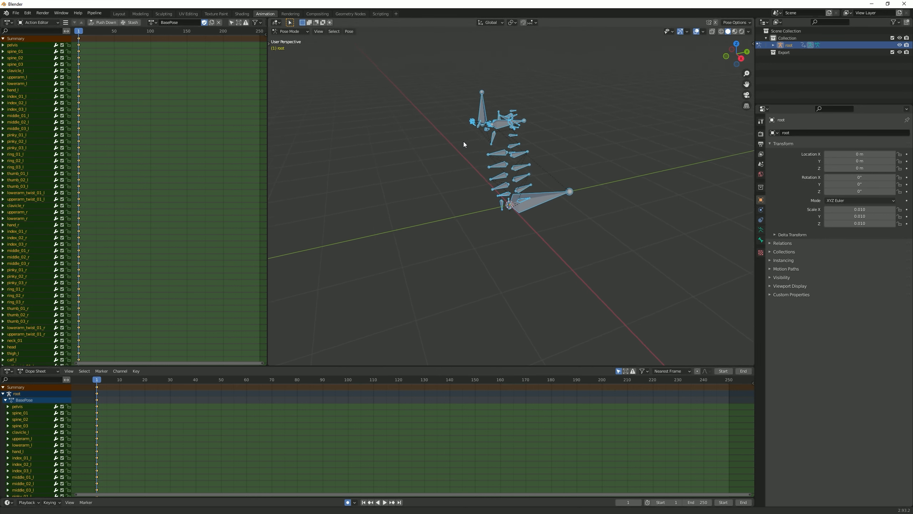
pyautogui.scroll(4, 464, 141)
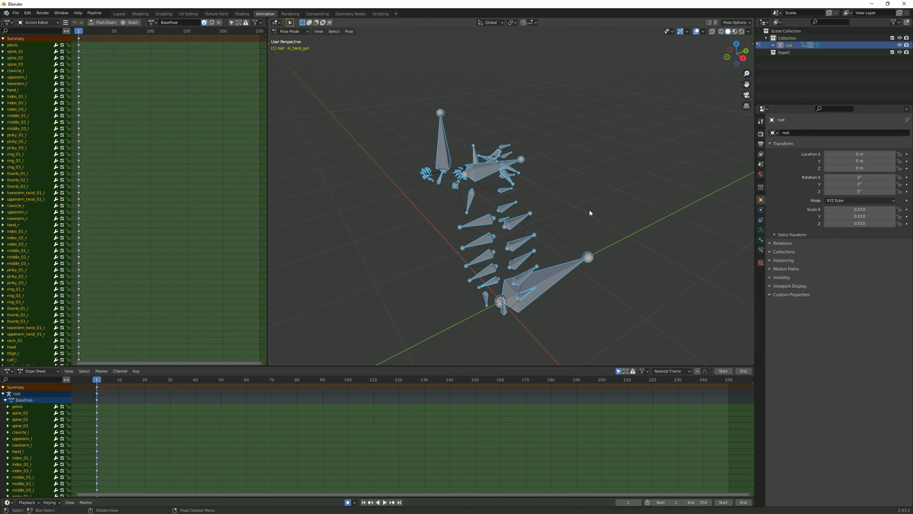
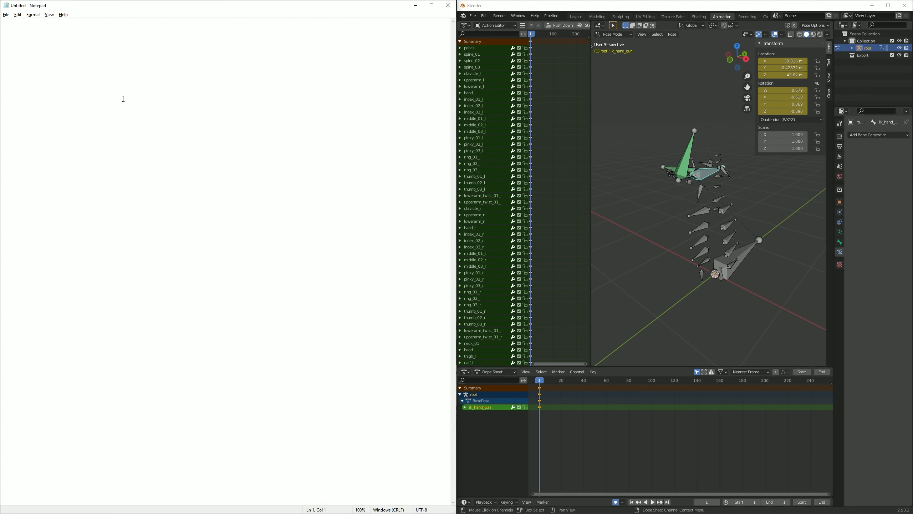
# - Record the ik_hand_gun bone's X and Y locations, 39.3161 and -0.428722, on separate Notepad lines without the unit
pyautogui.write('39.3161 m')
pyautogui.doubleClick(790, 69)
pyautogui.hotkey('ctrl', 'c')
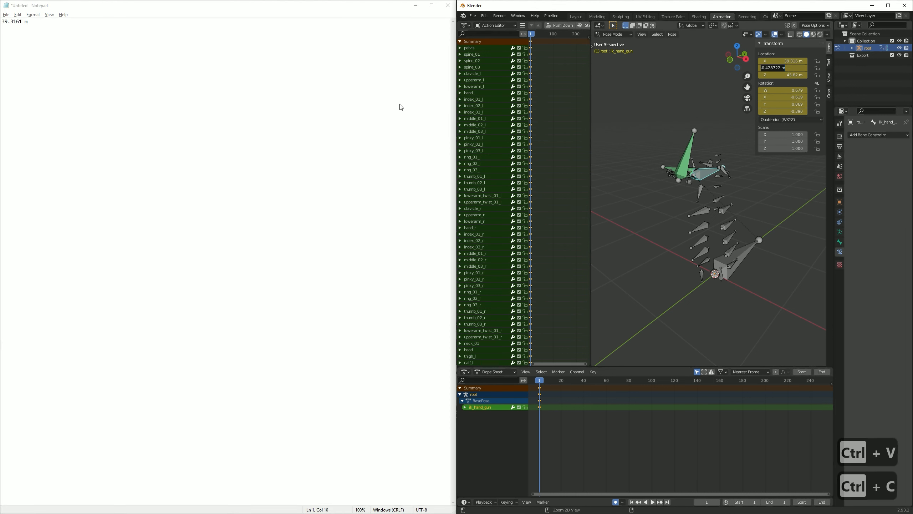
pyautogui.click(133, 65)
pyautogui.press('BackSpace')
pyautogui.press('BackSpace')
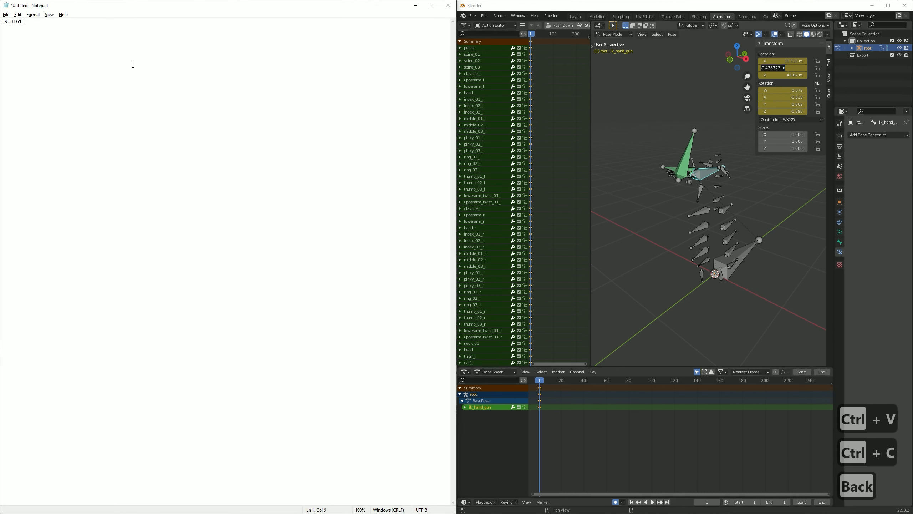
pyautogui.press('Return')
pyautogui.hotkey('ctrl', 'v')
pyautogui.press('BackSpace')
pyautogui.press('BackSpace')
pyautogui.press('Return')
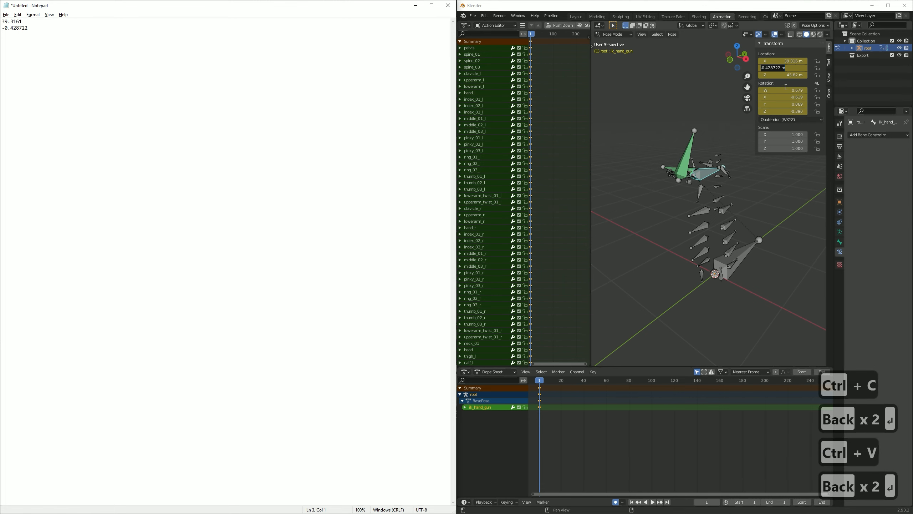
# - Copy the ik_hand_gun bone's Z location, 45.82, to the third line of the Notepad note without the unit
pyautogui.doubleClick(784, 75)
pyautogui.hotkey('ctrl', 'c')
pyautogui.click(75, 100)
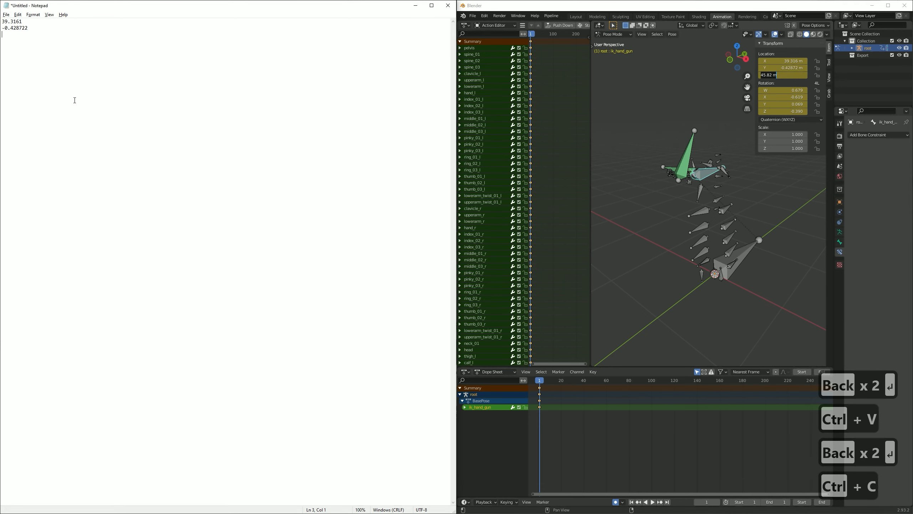
pyautogui.hotkey('ctrl', 'v')
pyautogui.press('BackSpace')
pyautogui.press('BackSpace')
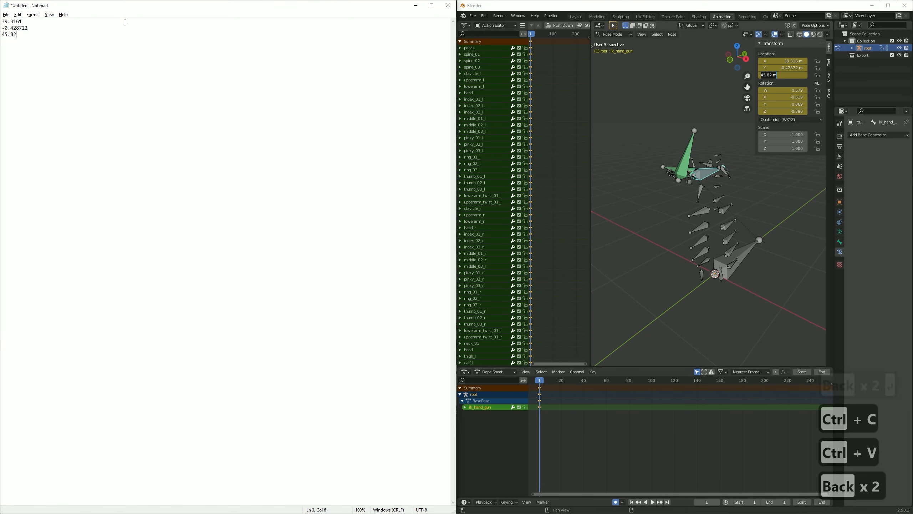
# - Put Notepad away, switch to Unreal Editor and reimport AS_ShortStroke_BasePose from its FBX file into the ShortStroke folder
pyautogui.moveTo(132, 7); pyautogui.dragTo(164, 51)
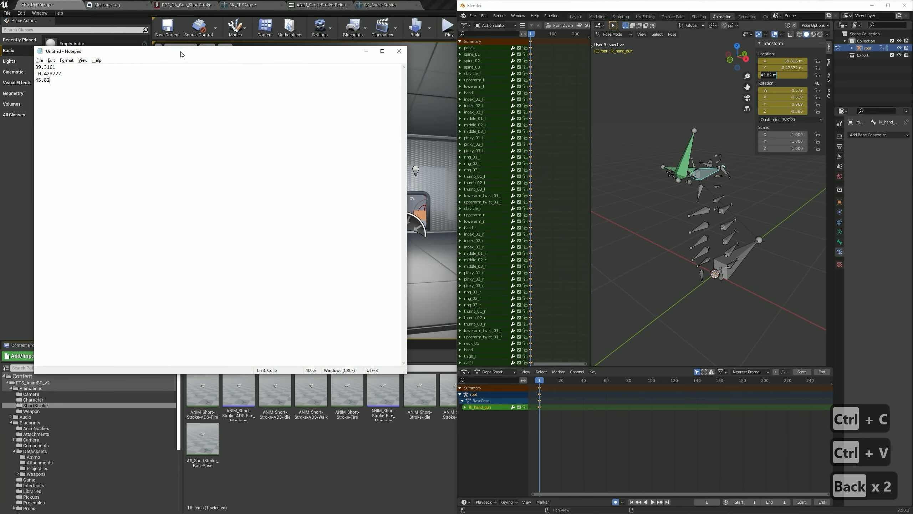
pyautogui.click(366, 50)
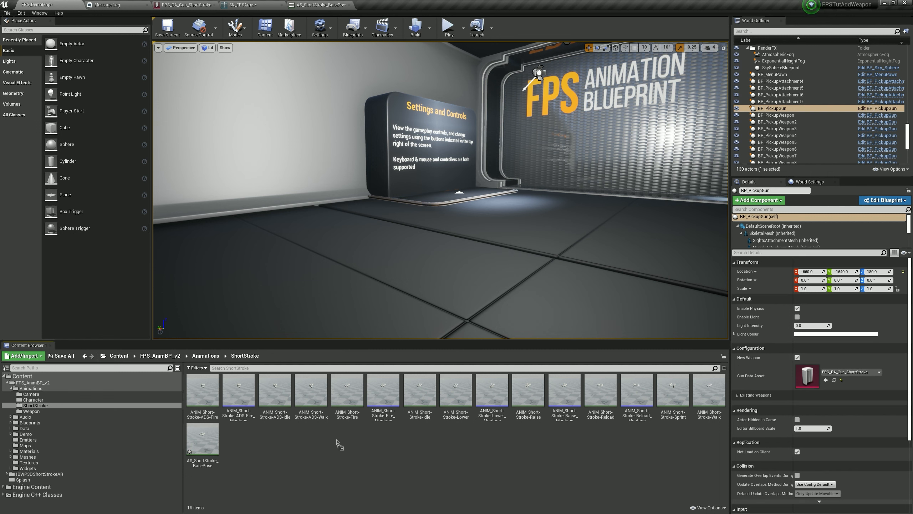
pyautogui.moveTo(272, 442); pyautogui.dragTo(273, 441)
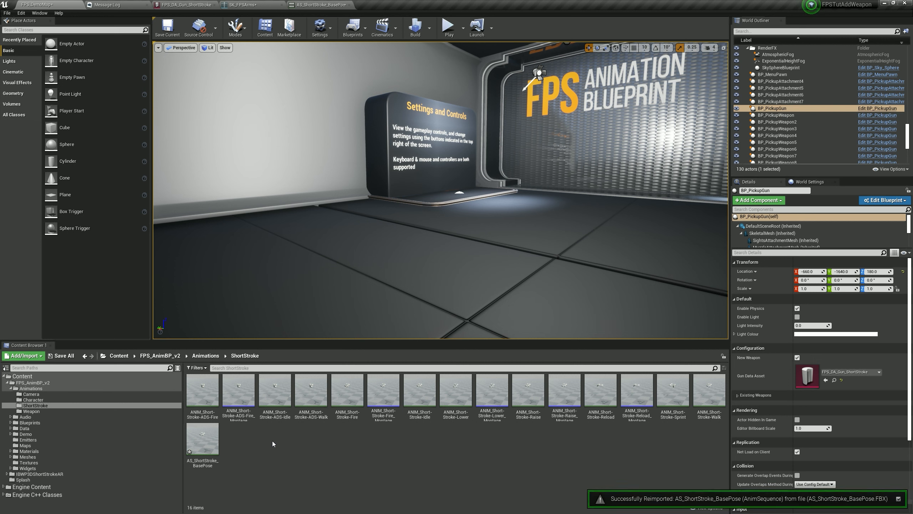
pyautogui.click(215, 444)
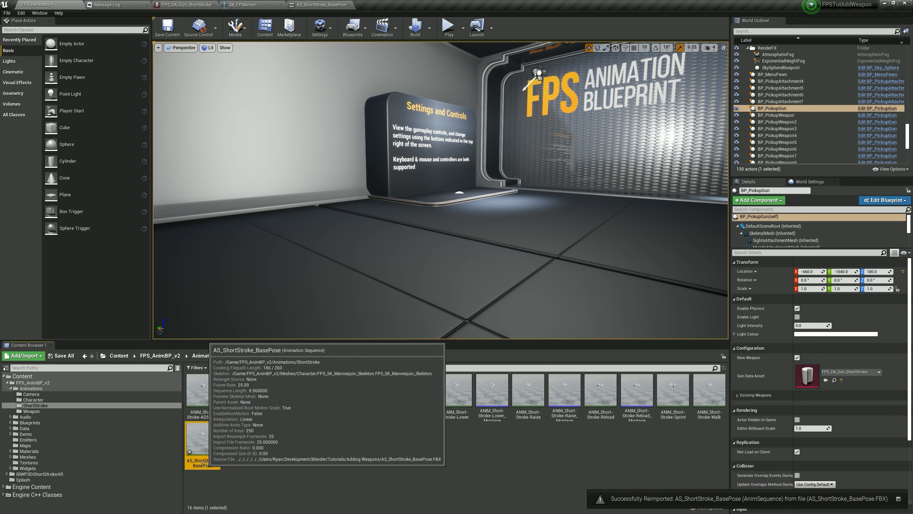
pyautogui.moveTo(202, 441)
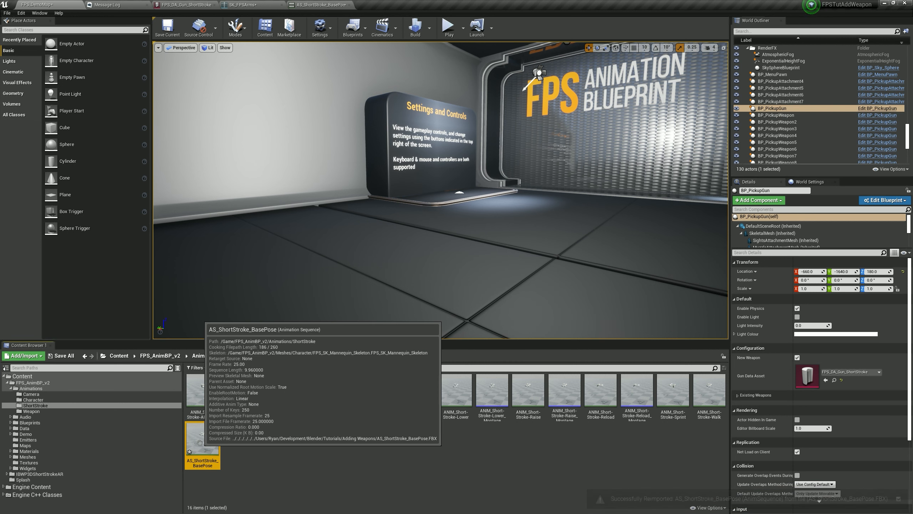
pyautogui.rightClick(202, 441)
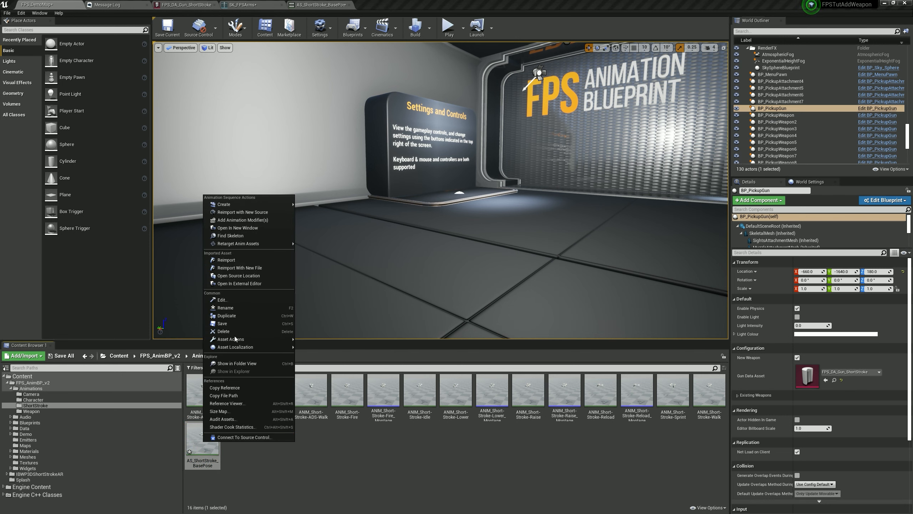
pyautogui.click(240, 268)
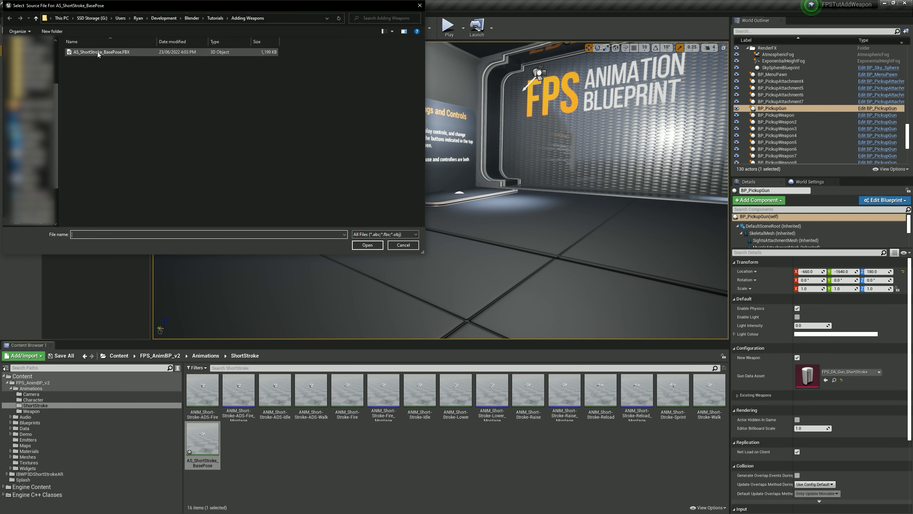
pyautogui.click(403, 245)
# - Open the AS_ShortStroke_BasePose animation and examine where the ik_hand_gun and ik_hand_r bones sit on the rifle
pyautogui.moveTo(200, 436)
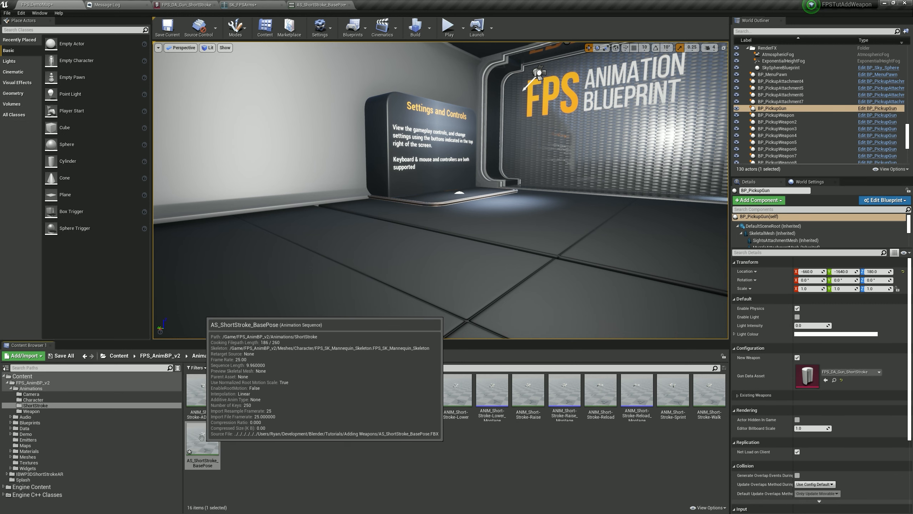
pyautogui.doubleClick(201, 436)
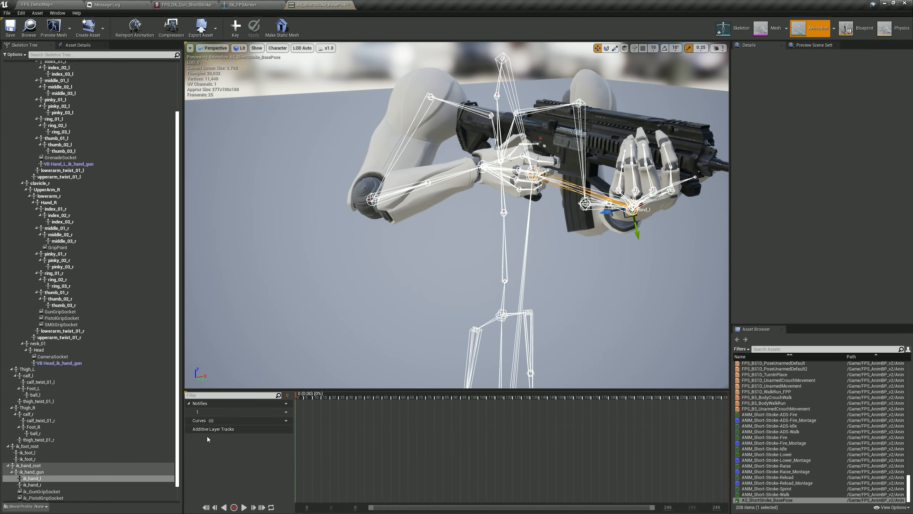
pyautogui.moveTo(530, 266)
pyautogui.mouseDown(button='right')
pyautogui.moveTo(548, 267)
pyautogui.moveTo(533, 267)
pyautogui.mouseUp(button='right')
pyautogui.press('d')
pyautogui.moveTo(584, 254); pyautogui.dragTo(584, 254, button='right')
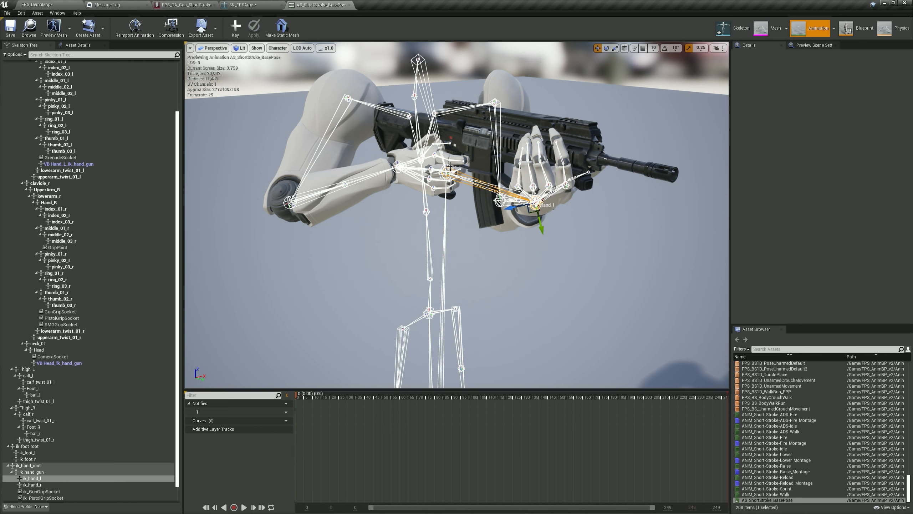
pyautogui.click(449, 178)
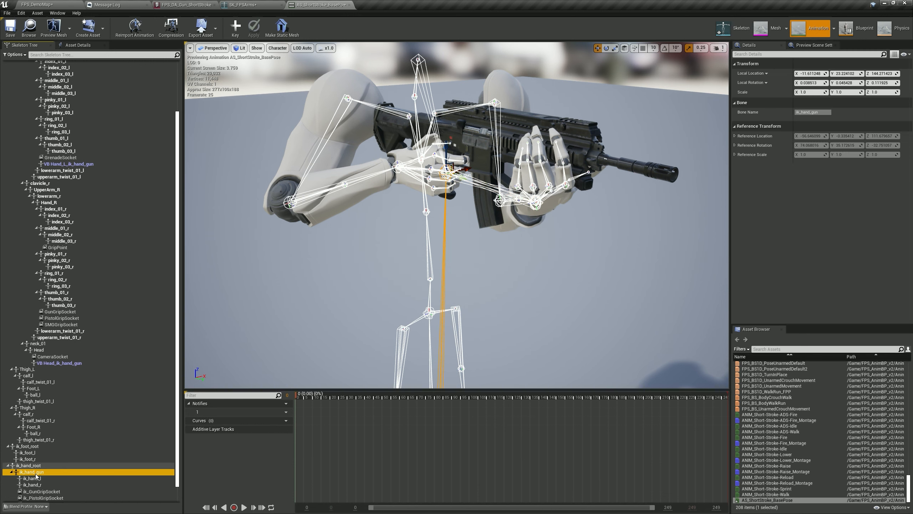
pyautogui.click(33, 485)
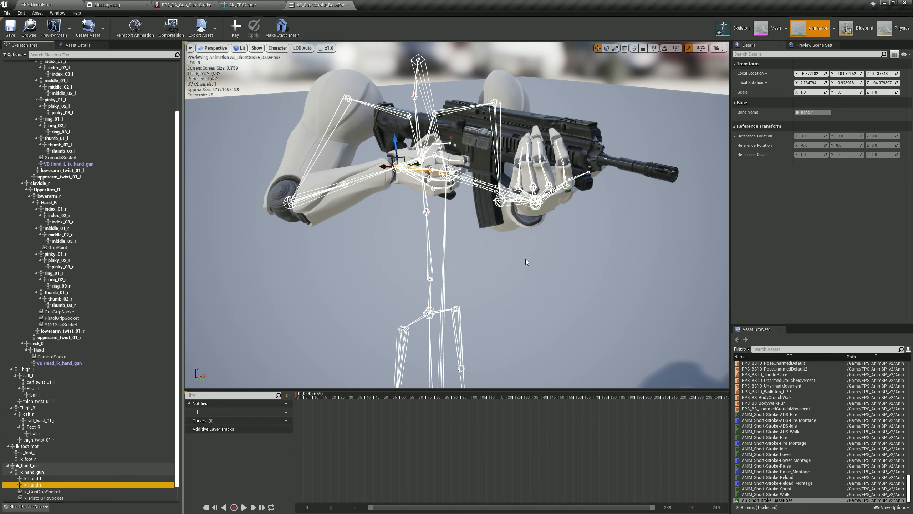
pyautogui.moveTo(527, 262); pyautogui.dragTo(474, 268, button='right')
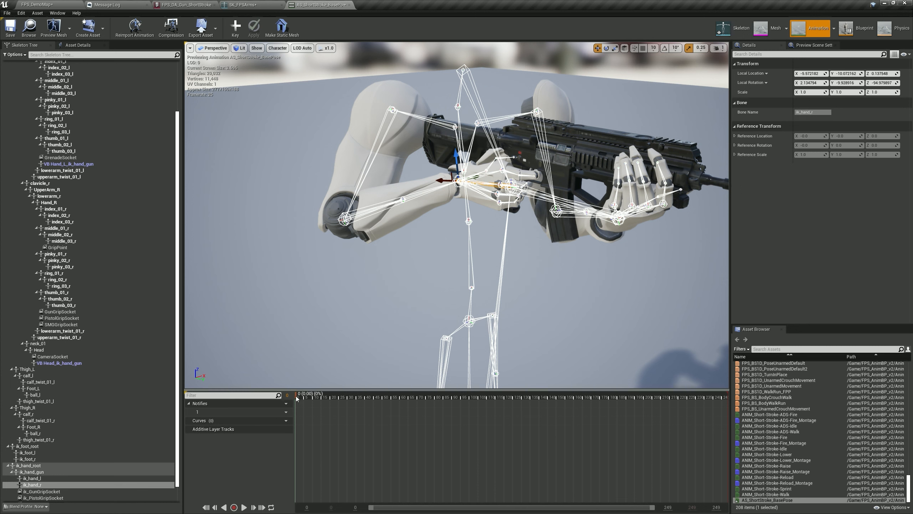
# - Play the base pose animation, scrub through its timeline and return to frame 0
pyautogui.press('e')
pyautogui.press('space')
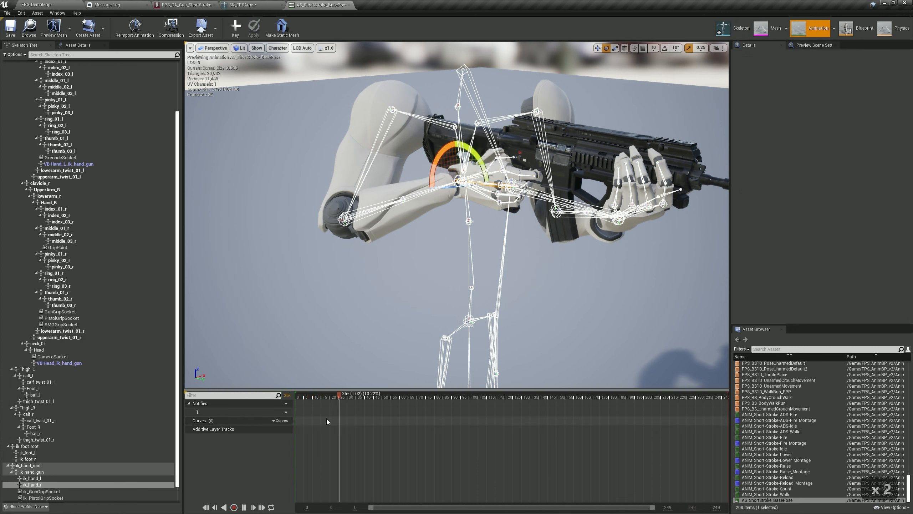
pyautogui.click(400, 403)
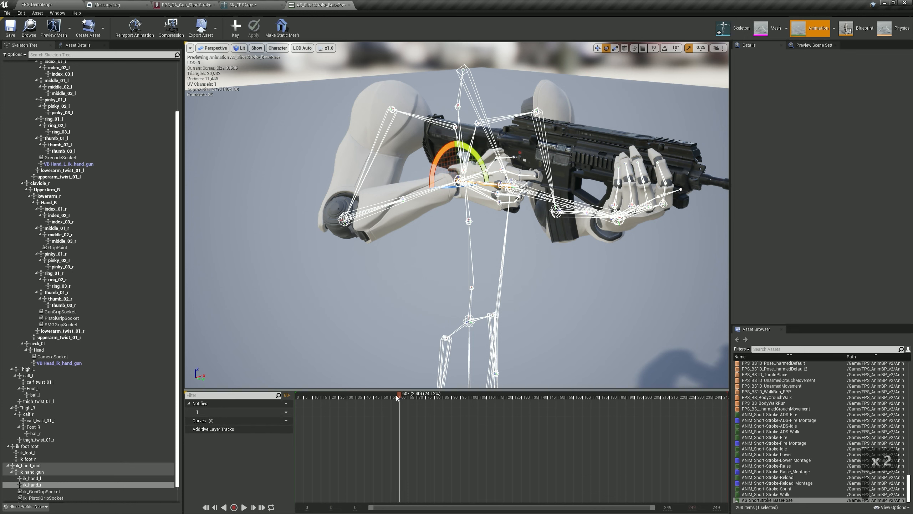
pyautogui.moveTo(396, 395); pyautogui.dragTo(303, 437)
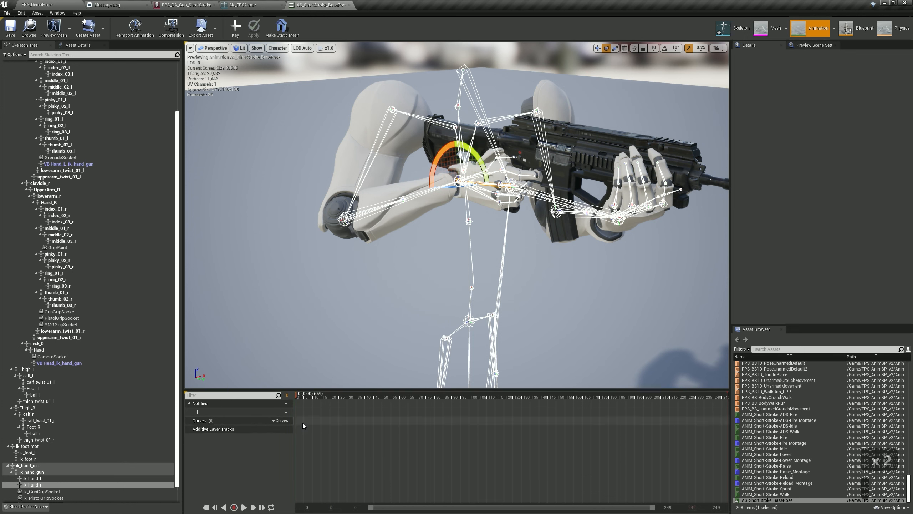
# - Trim the base pose animation by removing everything from frame 2 to frame 250
pyautogui.rightClick(301, 421)
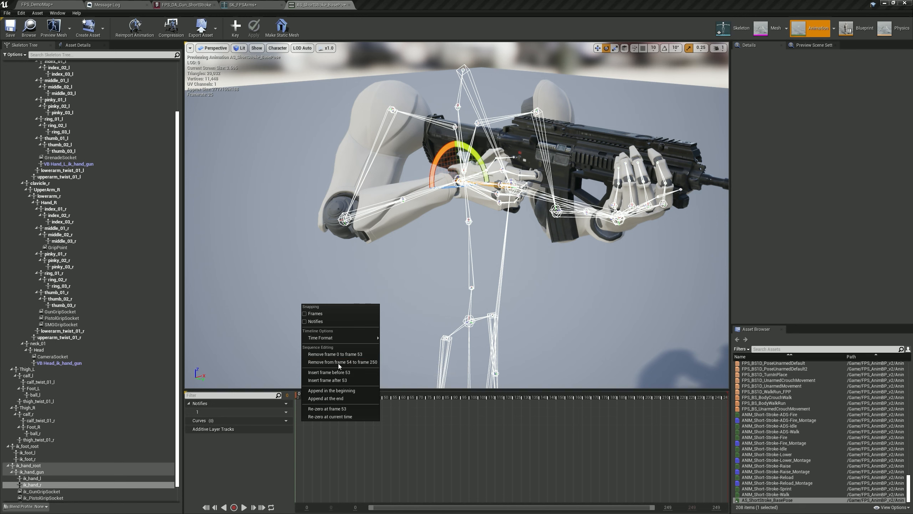
pyautogui.click(364, 475)
pyautogui.moveTo(371, 507); pyautogui.dragTo(254, 509)
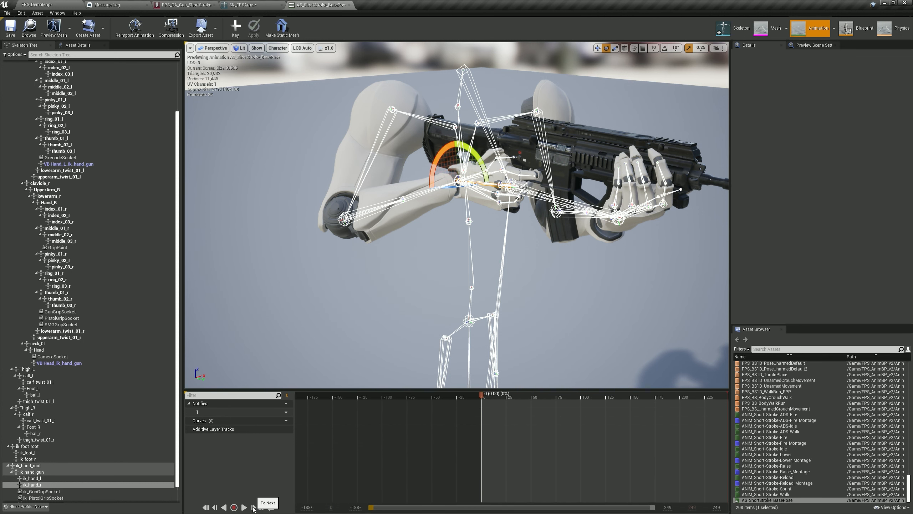
pyautogui.rightClick(344, 441)
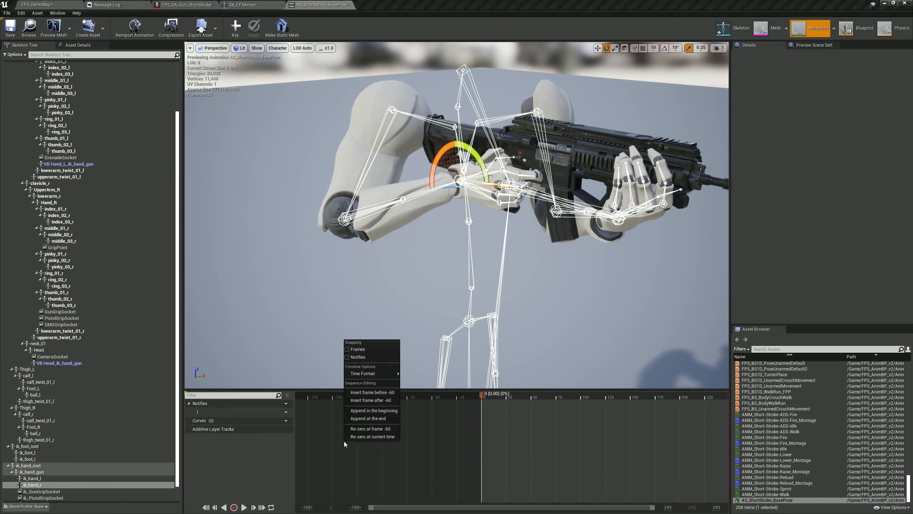
pyautogui.rightClick(389, 445)
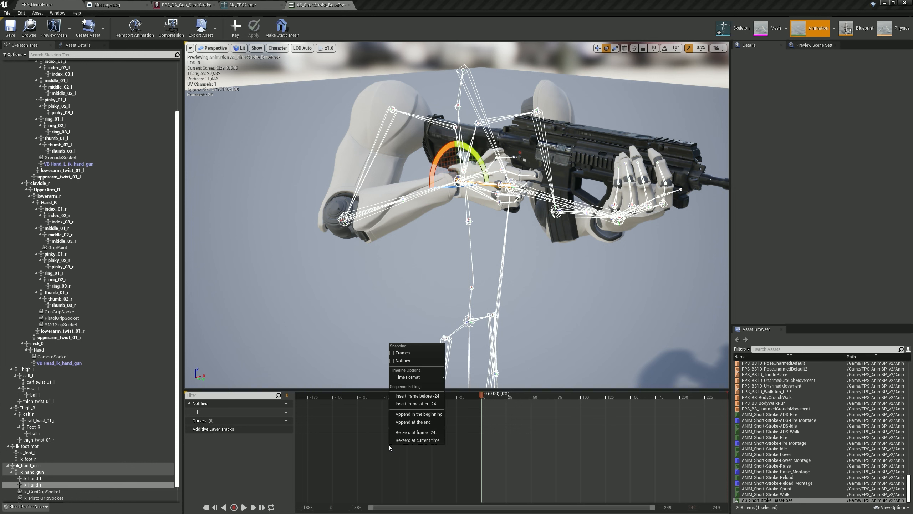
pyautogui.rightClick(421, 449)
pyautogui.rightClick(416, 448)
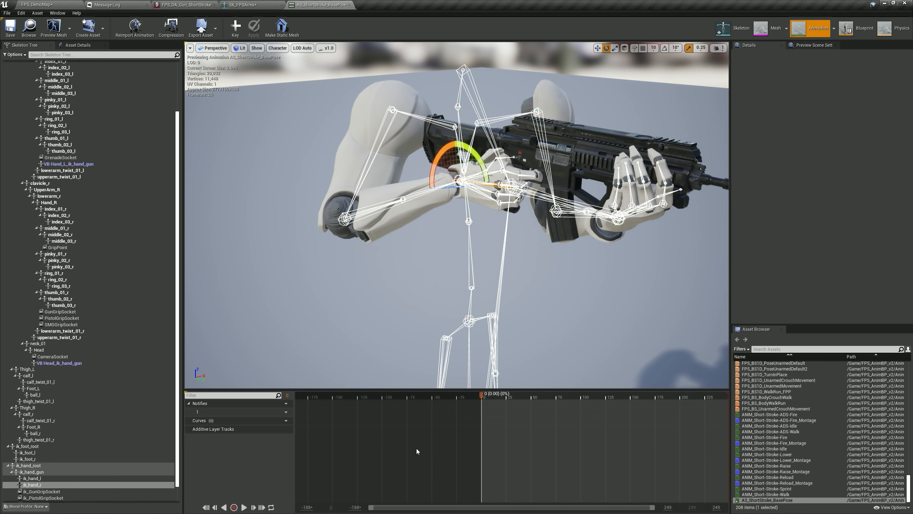
pyautogui.rightClick(417, 448)
pyautogui.rightClick(421, 450)
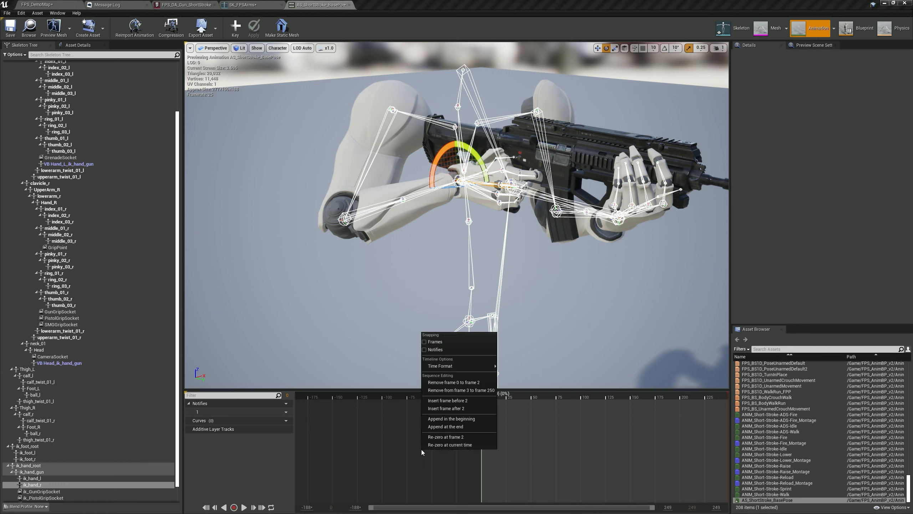
pyautogui.rightClick(420, 450)
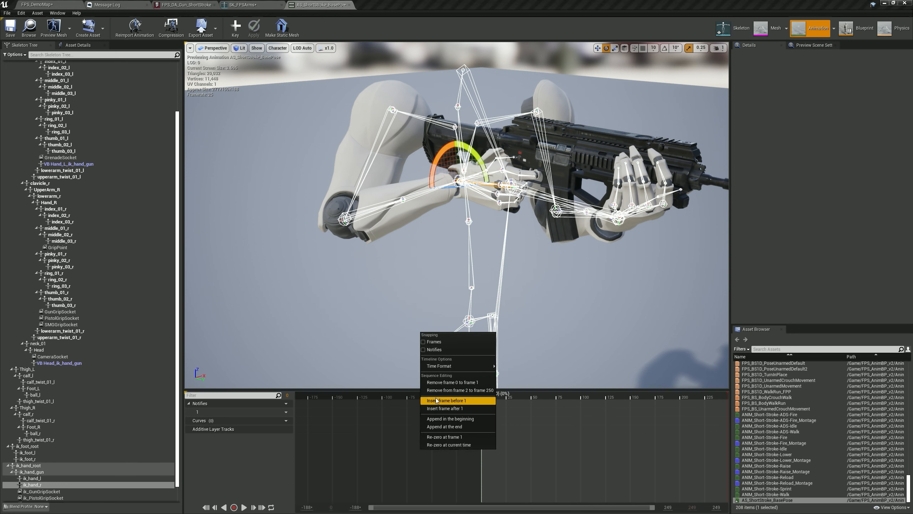
pyautogui.click(473, 391)
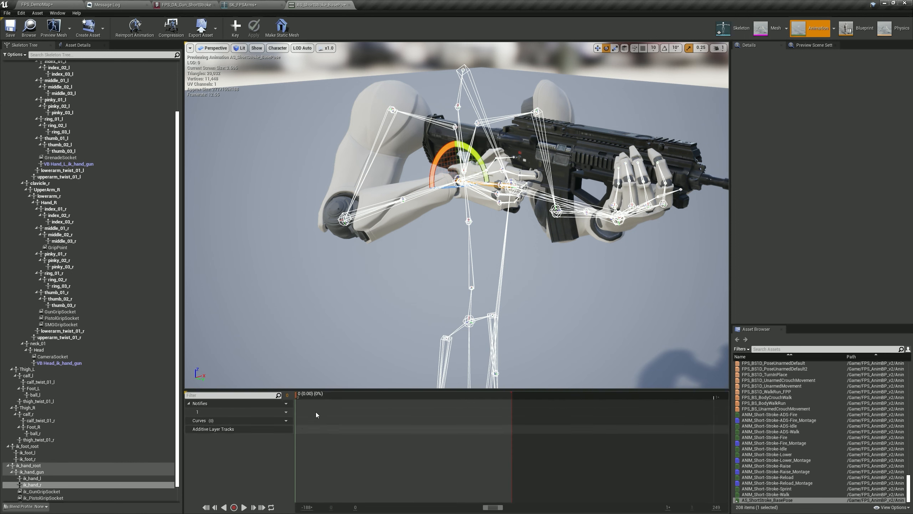
# - Scrub and play the trimmed base pose animation, and return the playhead to frame 0
pyautogui.moveTo(298, 396); pyautogui.dragTo(442, 396)
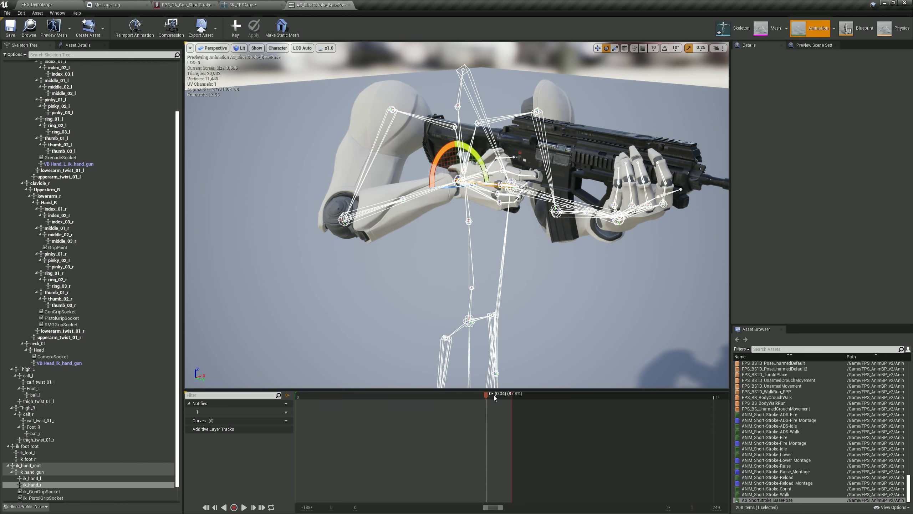
pyautogui.moveTo(509, 396); pyautogui.dragTo(513, 397)
pyautogui.press('space')
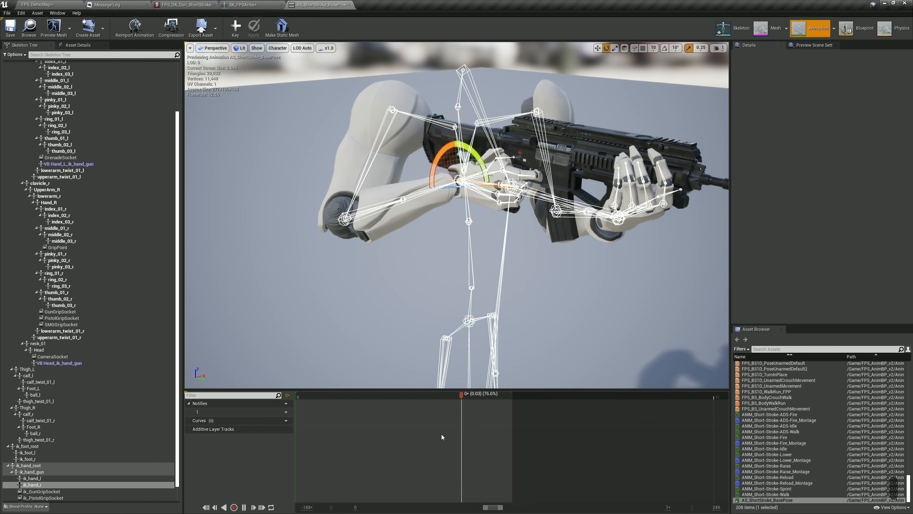
pyautogui.click(297, 395)
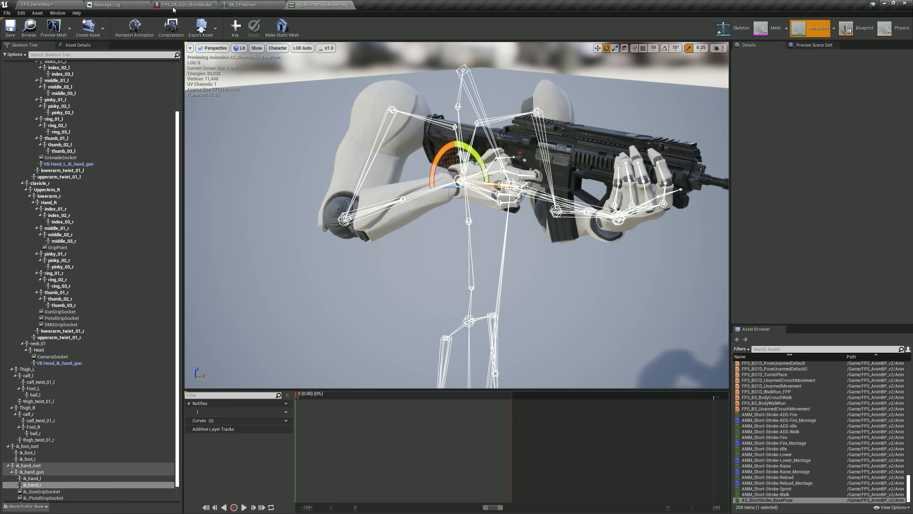
# - Play the demo map, pick up the Short Stroke rifle and test walking and firing with it
pyautogui.click(38, 5)
pyautogui.click(449, 29)
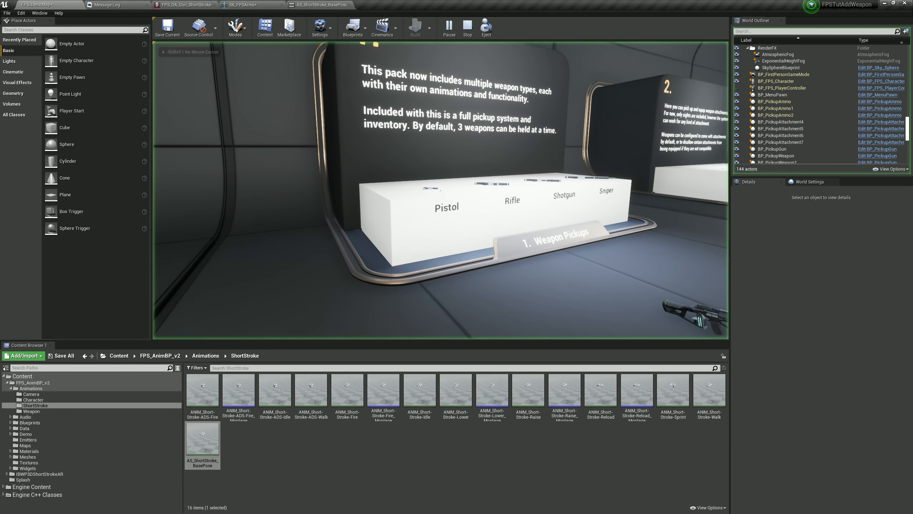
pyautogui.press('w')
pyautogui.press('w')
pyautogui.press('w')
pyautogui.press('w')
pyautogui.press('f')
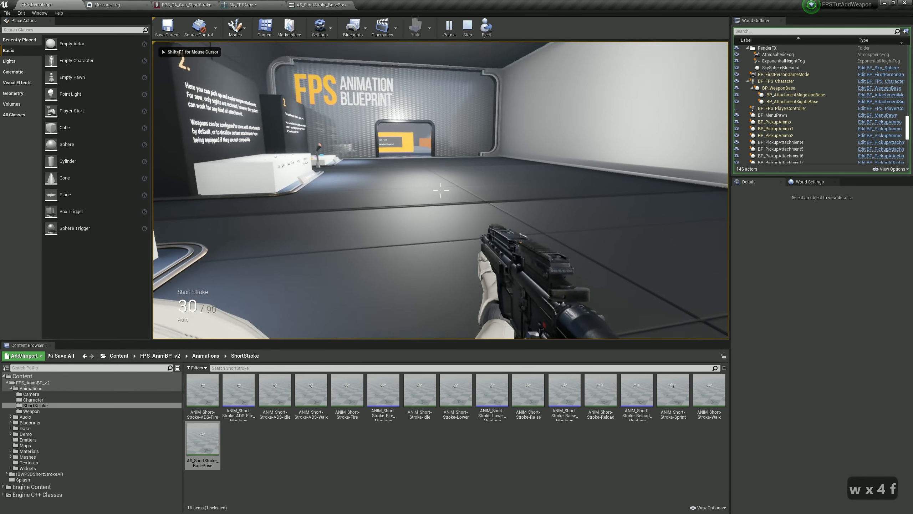
pyautogui.press('w')
pyautogui.press('d')
pyautogui.click(440, 190)
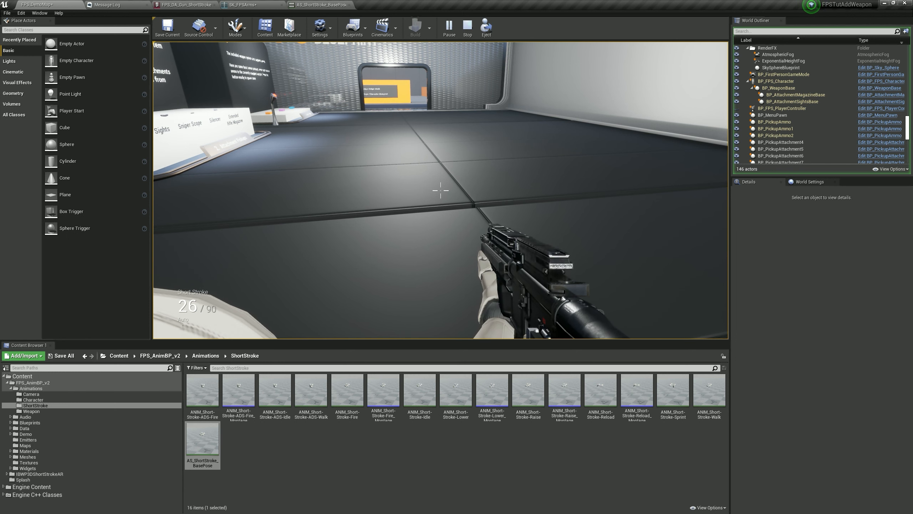
# - Switch to the third-person view, fire the Short Stroke rifle and return to the first-person view
pyautogui.press('k')
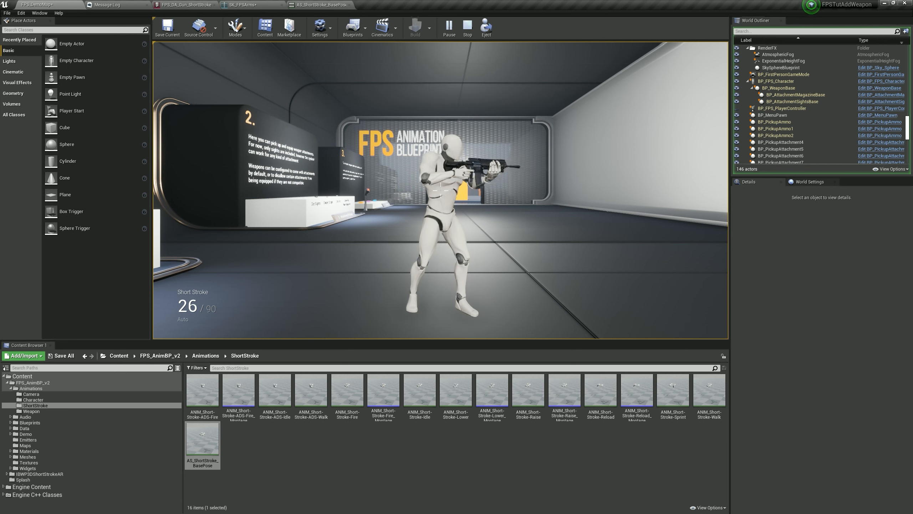
pyautogui.click(441, 191)
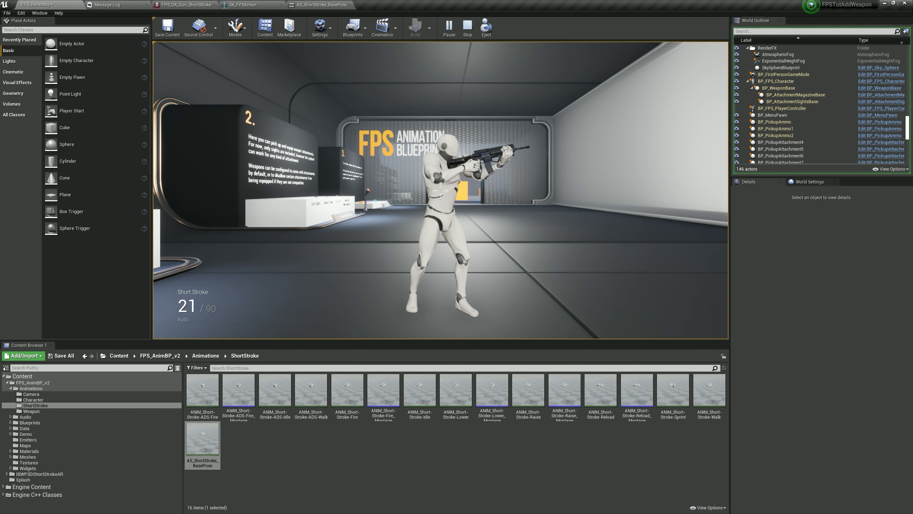
pyautogui.press('k')
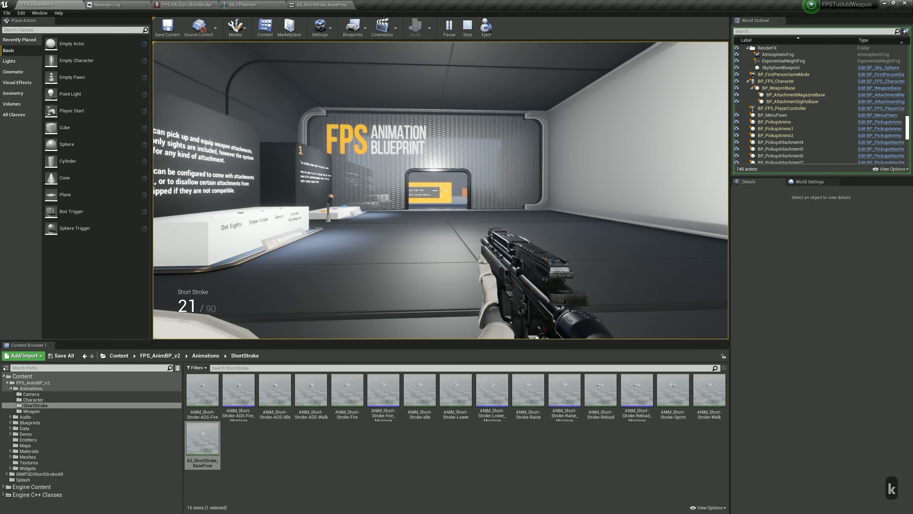
# - Test single shots and aiming with the Short Stroke rifle in first person, and end the play session
pyautogui.click(441, 183)
pyautogui.click(441, 184)
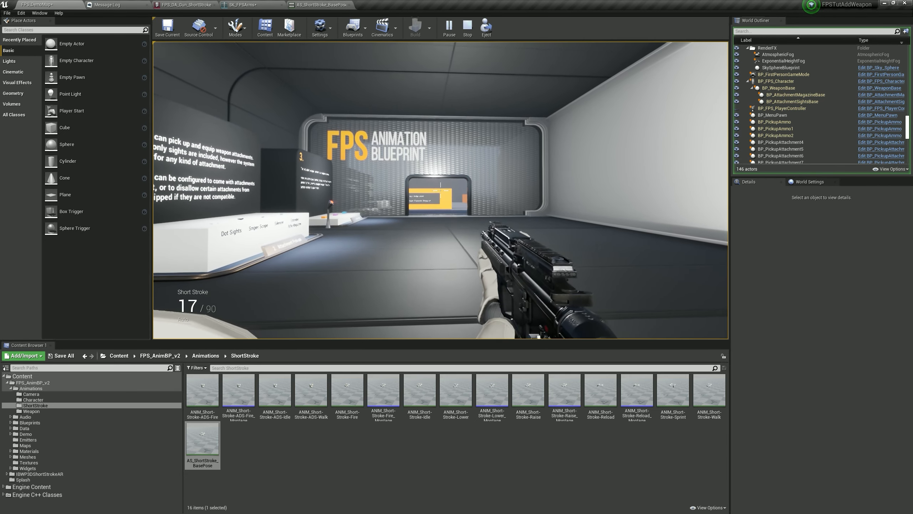
pyautogui.click(441, 185)
pyautogui.click(441, 187)
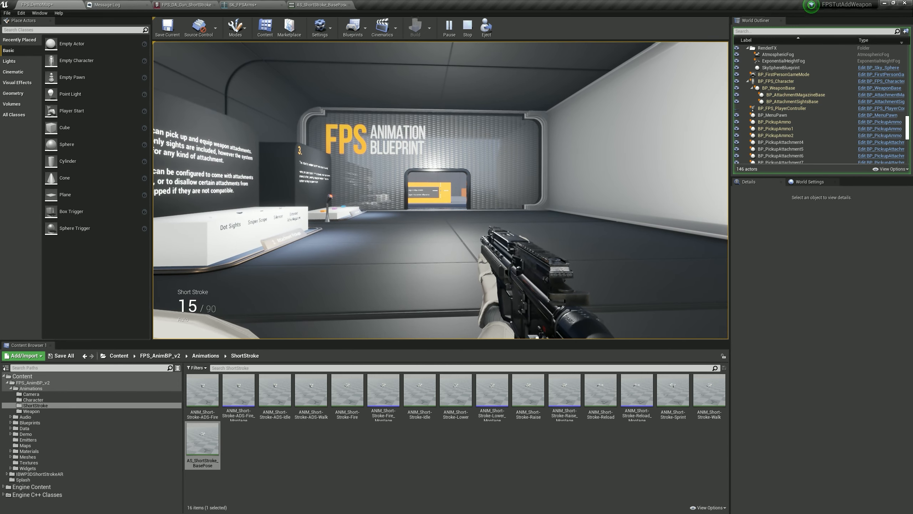
pyautogui.rightClick(441, 190)
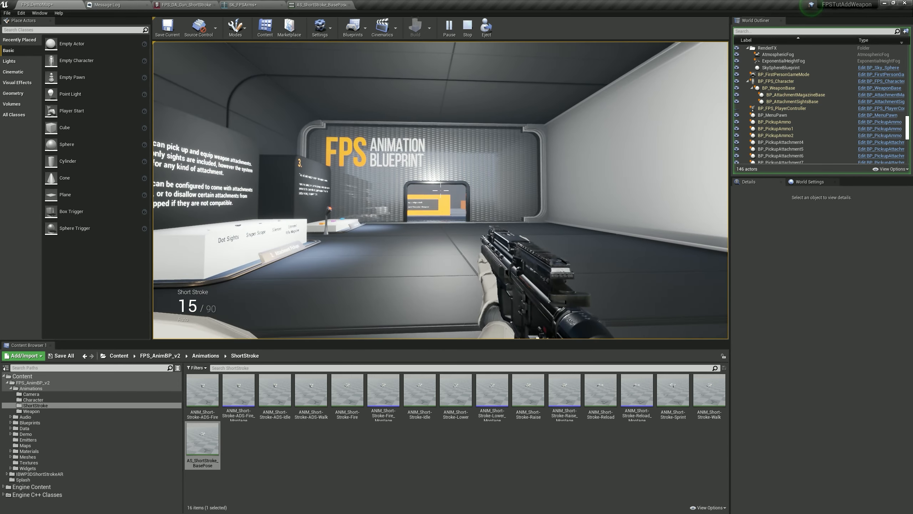
pyautogui.rightClick(441, 190)
pyautogui.rightClick(441, 190)
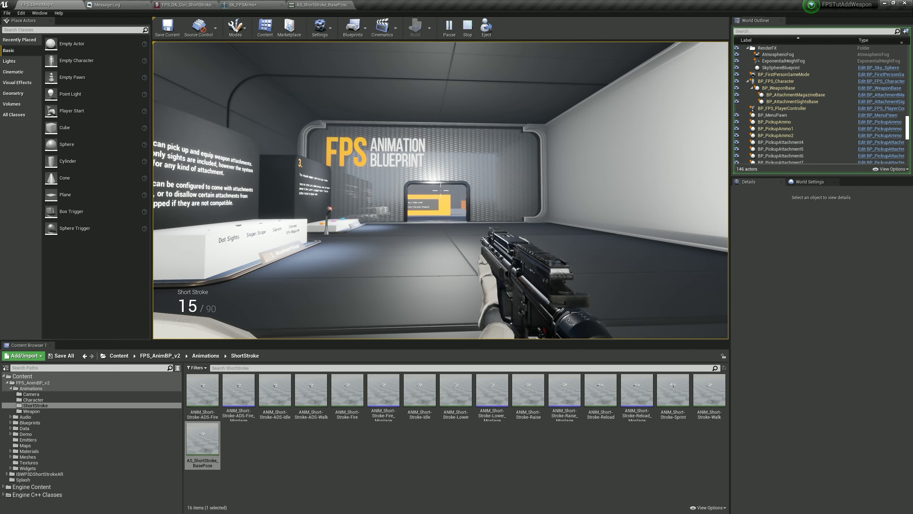
pyautogui.press('Escape')
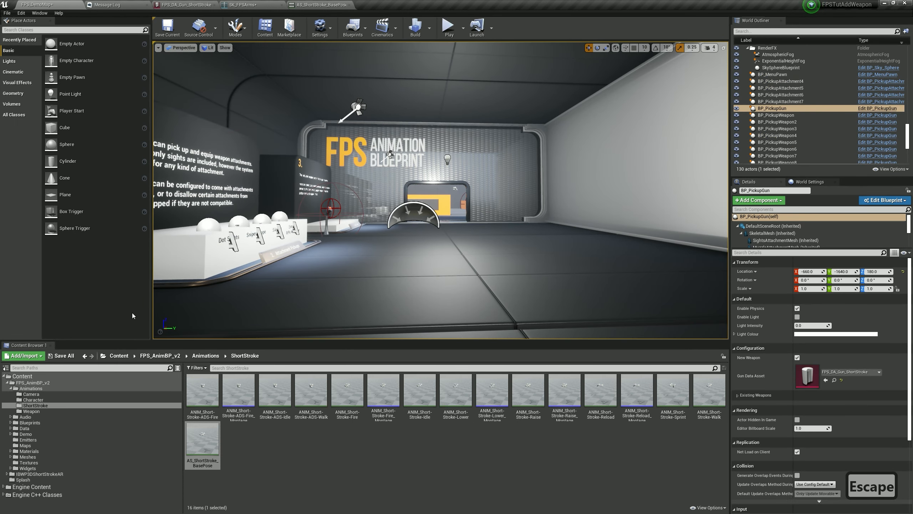
# - Open the SK_Short-Stroke skeleton from the IBWP3DShortStrokeAR weapon meshes and show its skeleton tree with the rifle in side view
pyautogui.click(48, 474)
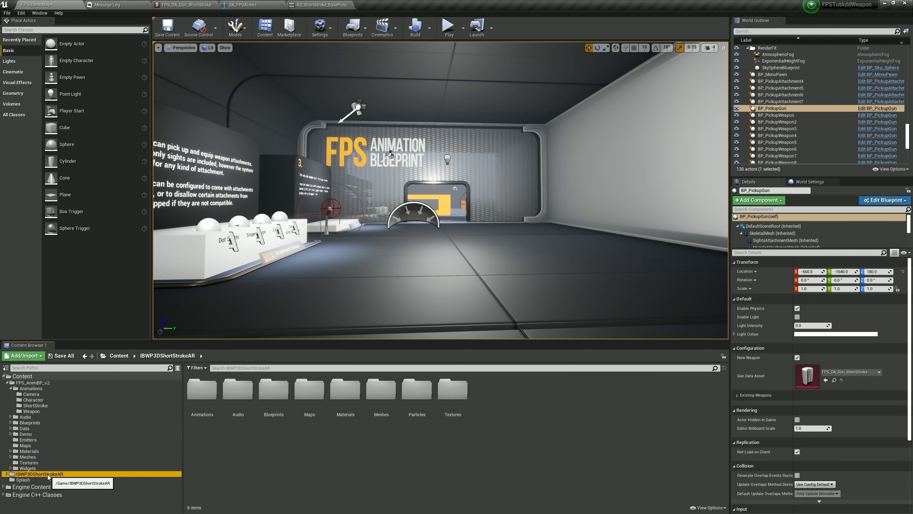
pyautogui.doubleClick(380, 391)
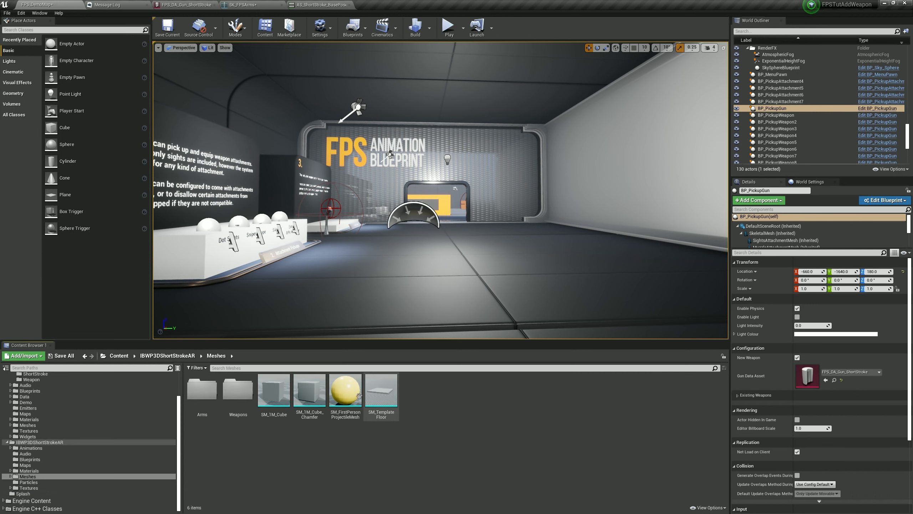
pyautogui.doubleClick(238, 388)
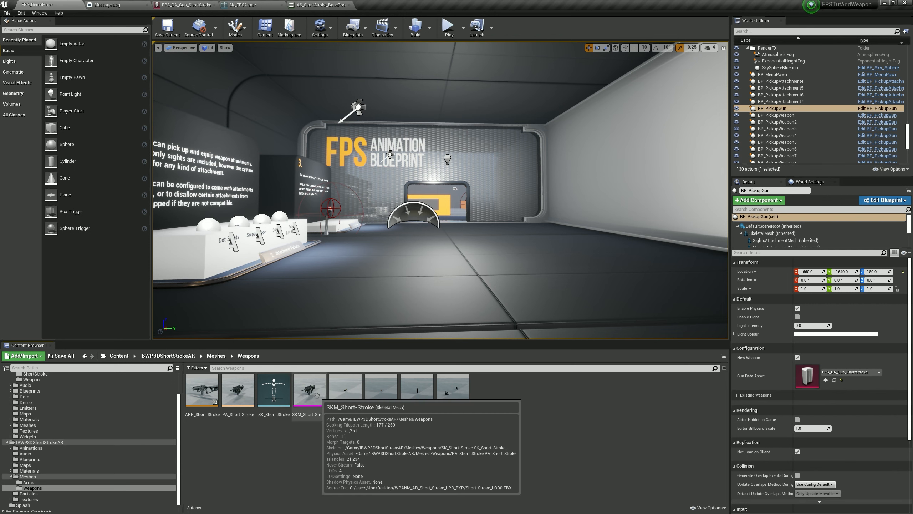
pyautogui.doubleClick(274, 389)
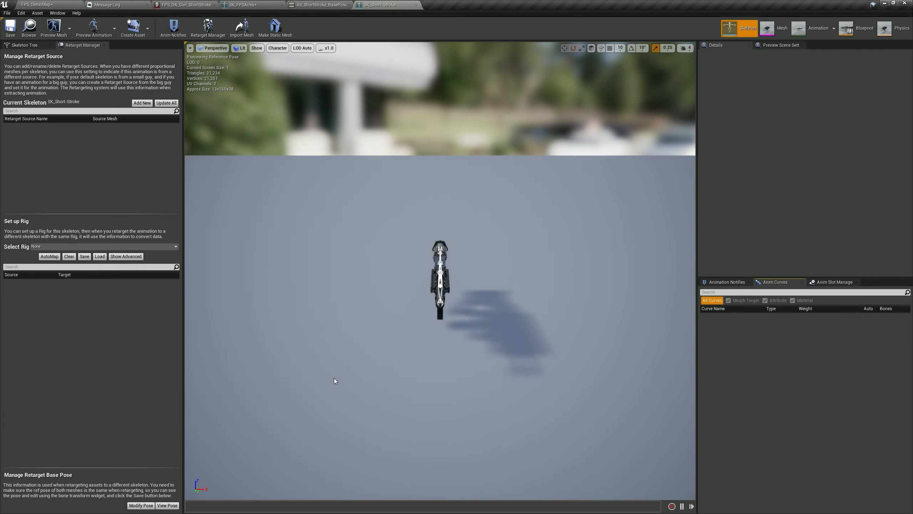
pyautogui.click(35, 47)
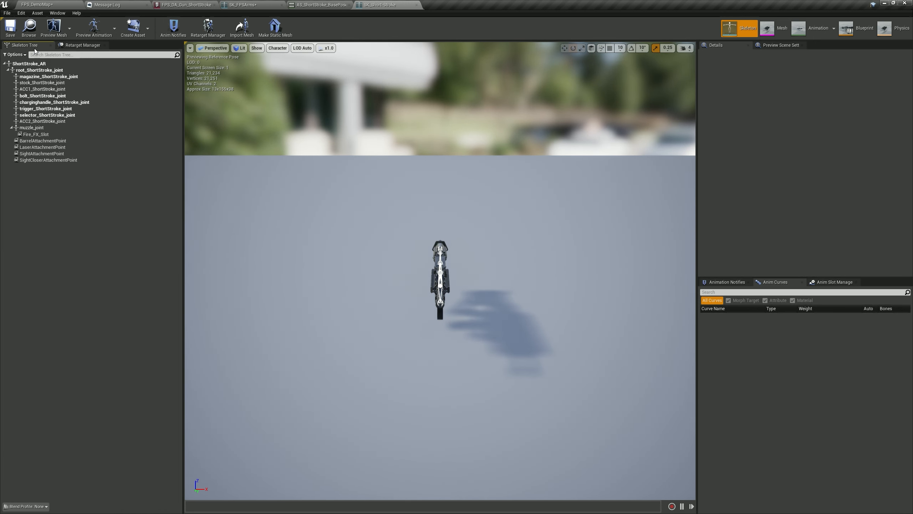
pyautogui.moveTo(416, 271); pyautogui.dragTo(445, 279)
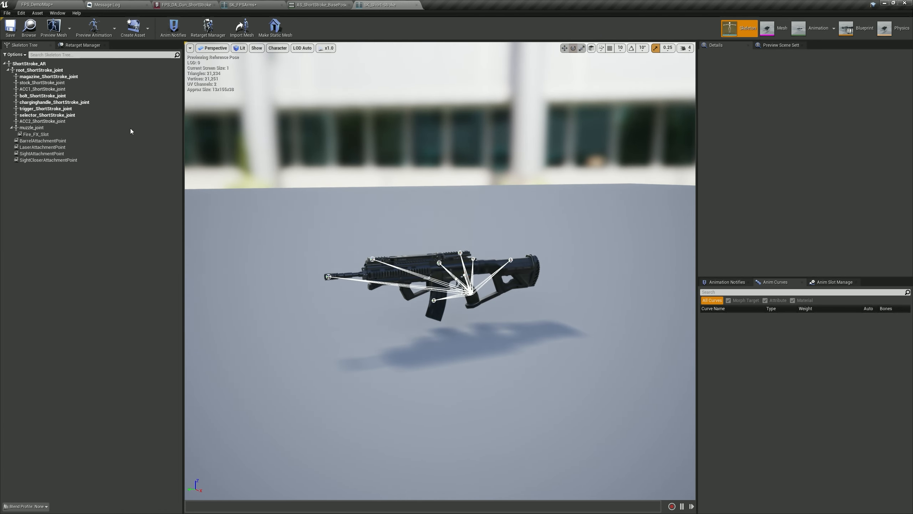
# - Add a socket named muzzle to the ShortStroke_AR bone
pyautogui.rightClick(25, 64)
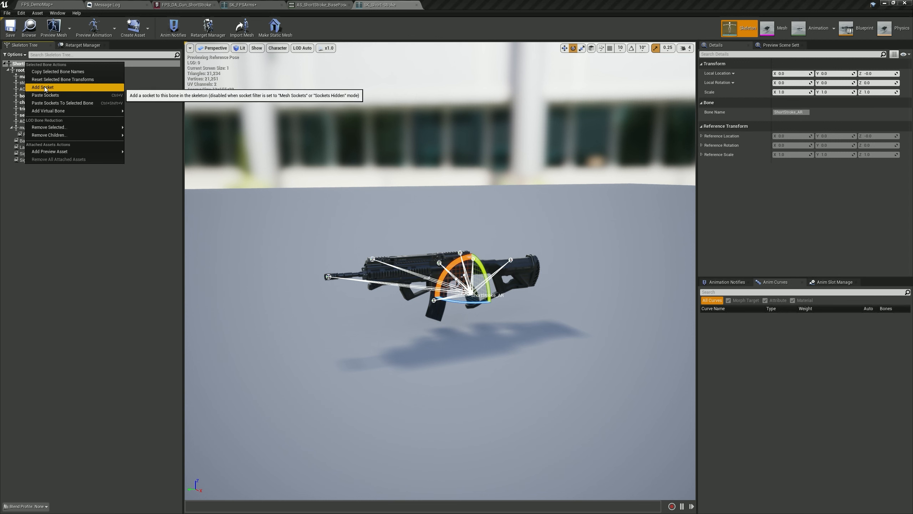
pyautogui.click(44, 88)
pyautogui.write(',')
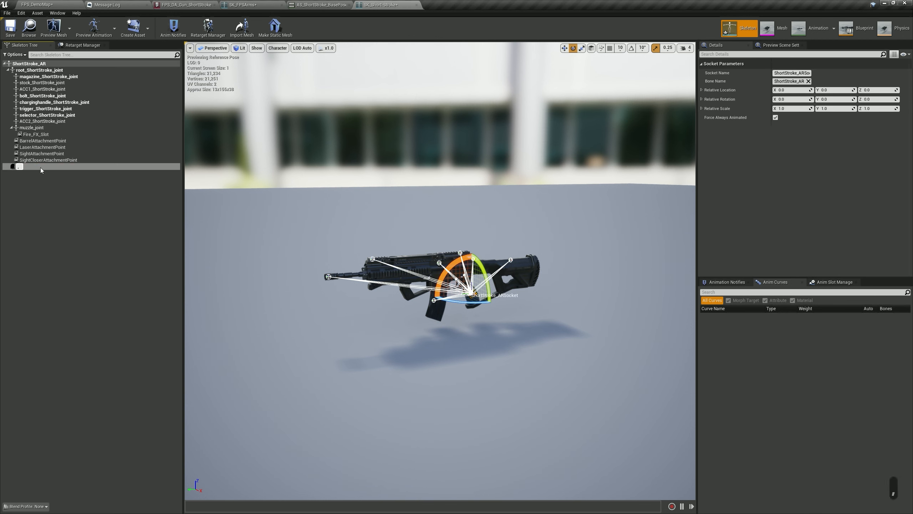
pyautogui.press('BackSpace')
pyautogui.write('muzzle')
pyautogui.press('Return')
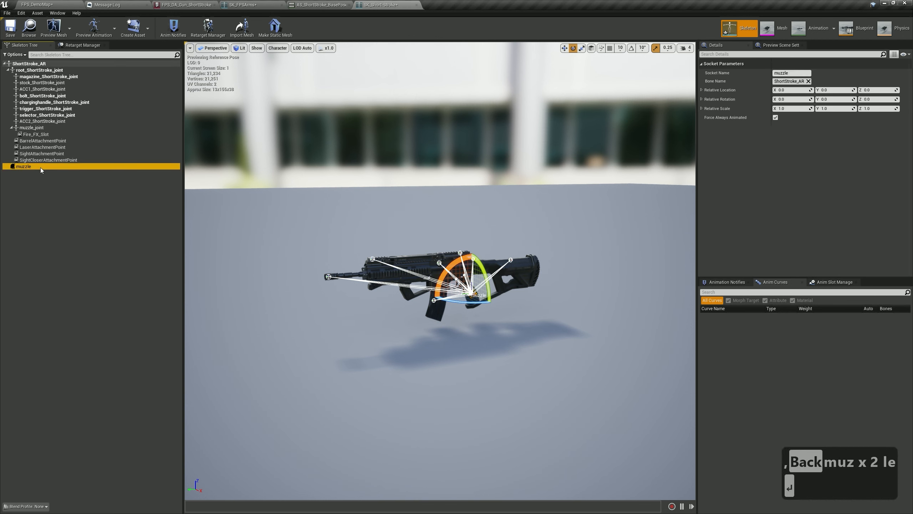
# - Add a socket named sightsAttach to the ShortStroke_AR bone
pyautogui.rightClick(26, 64)
pyautogui.click(45, 87)
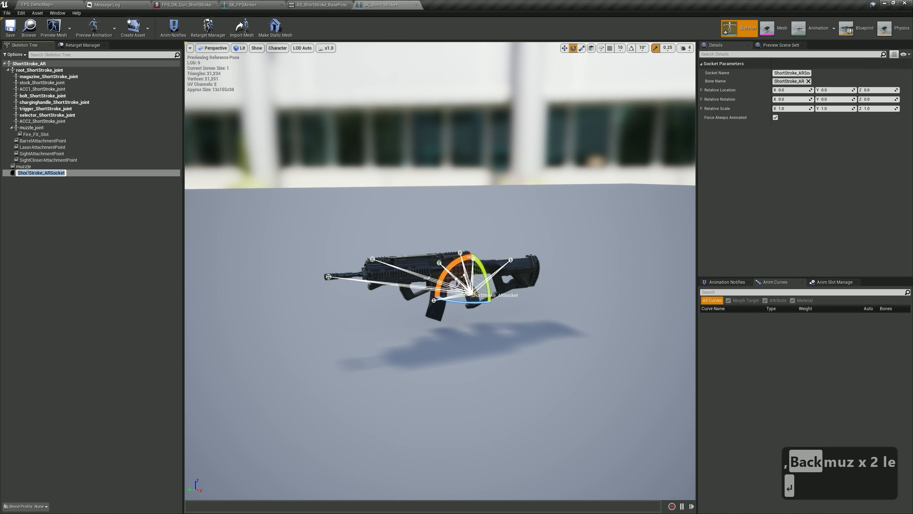
pyautogui.write('sights')
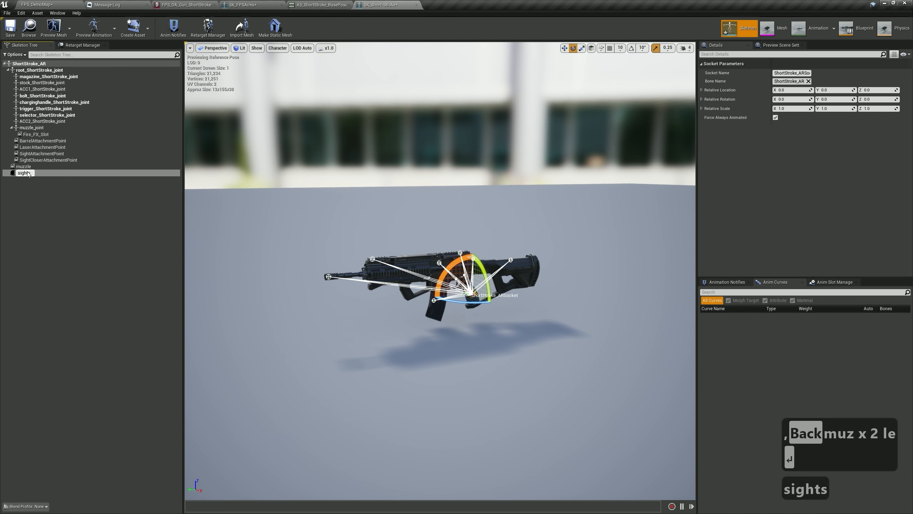
pyautogui.write('Attach')
pyautogui.press('Return')
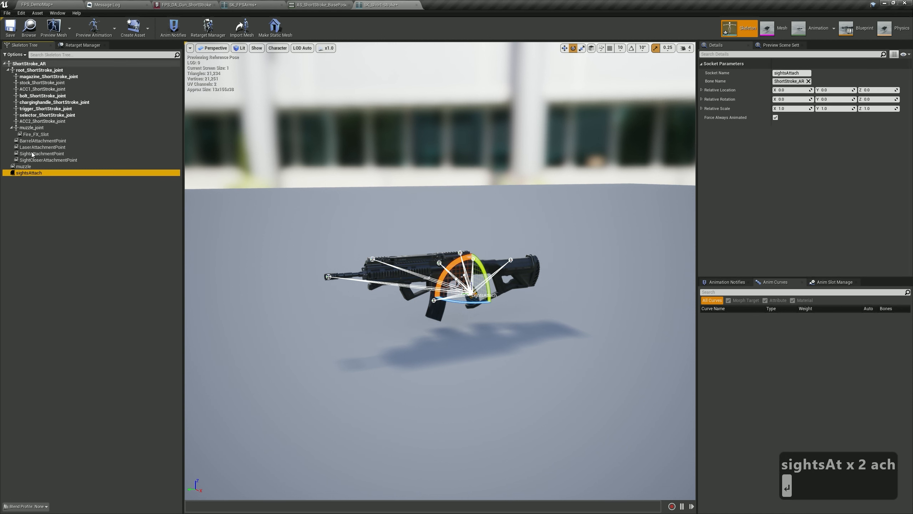
# - Add a socket named sightsCenter to the ShortStroke_AR bone
pyautogui.rightClick(24, 65)
pyautogui.click(45, 88)
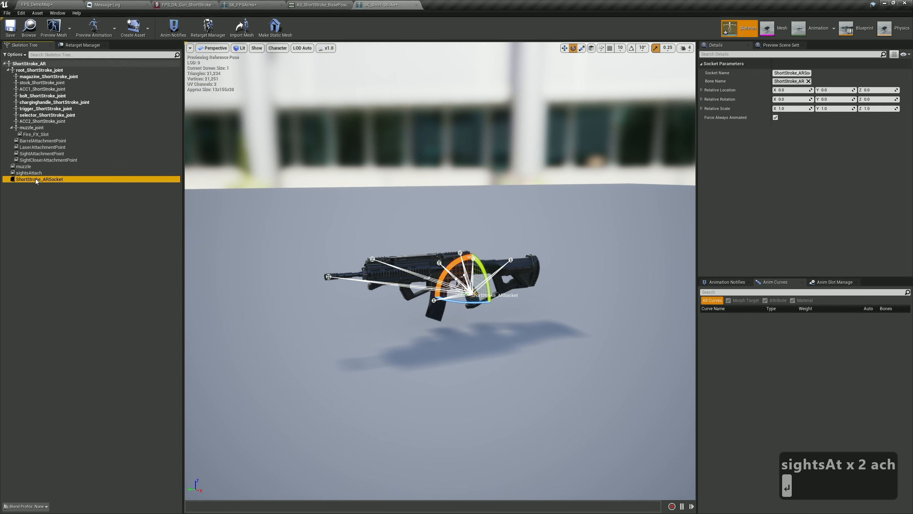
pyautogui.write('sight')
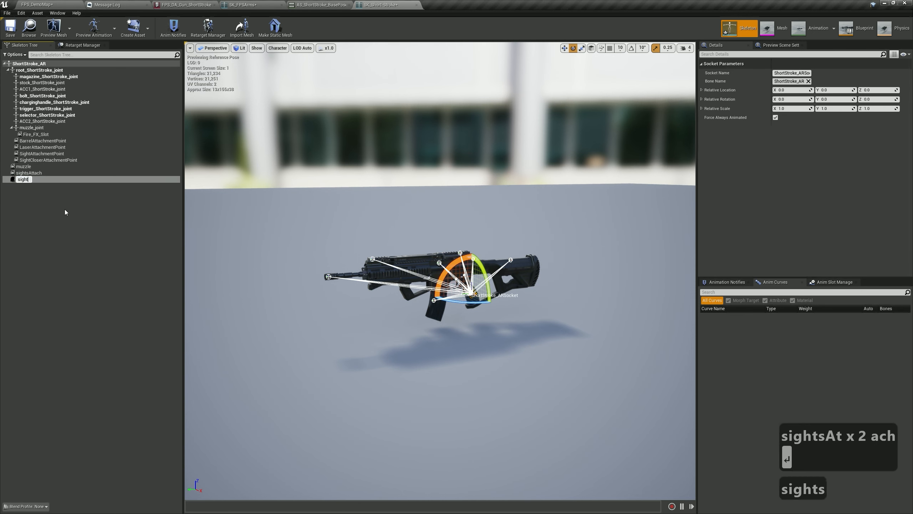
pyautogui.write('sCente')
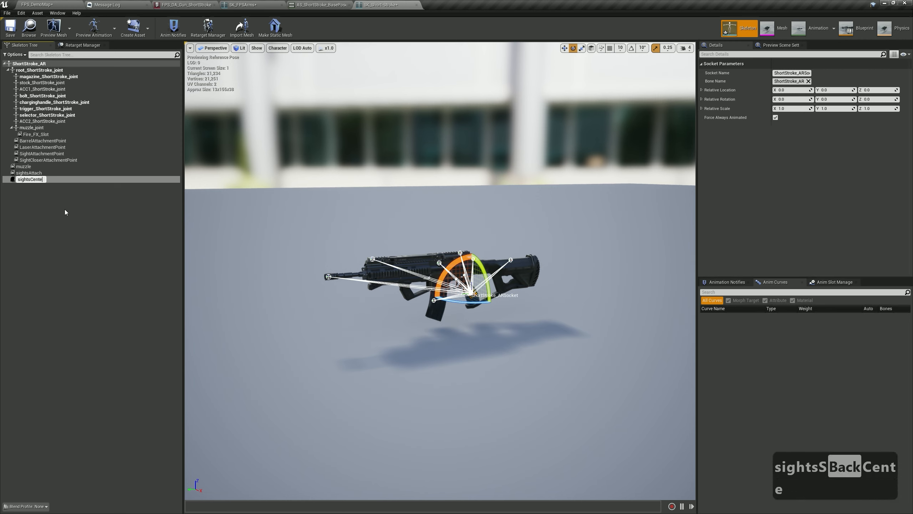
pyautogui.write('r')
pyautogui.press('Return')
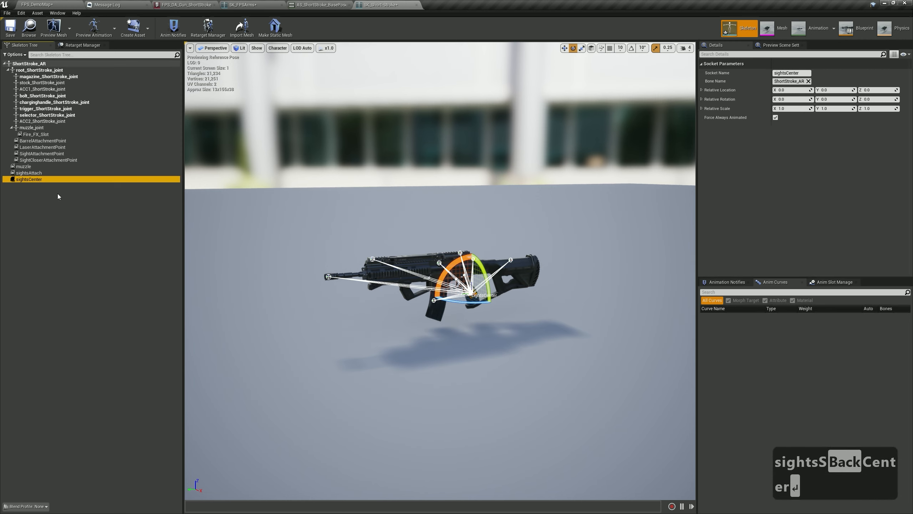
# - Move the muzzle socket to the end of the barrel, at about Y 50.6 and Z 9.9
pyautogui.click(29, 167)
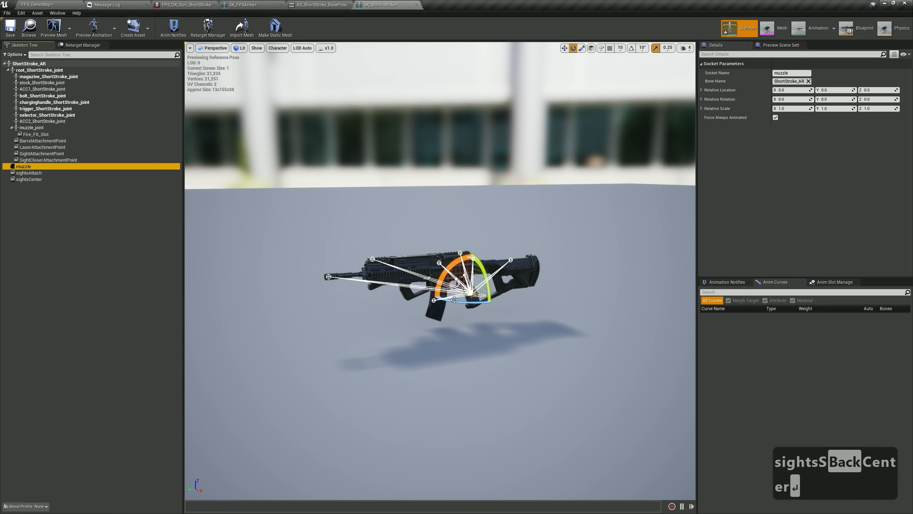
pyautogui.press('w')
pyautogui.moveTo(491, 305); pyautogui.dragTo(488, 303, button='right')
pyautogui.press('w')
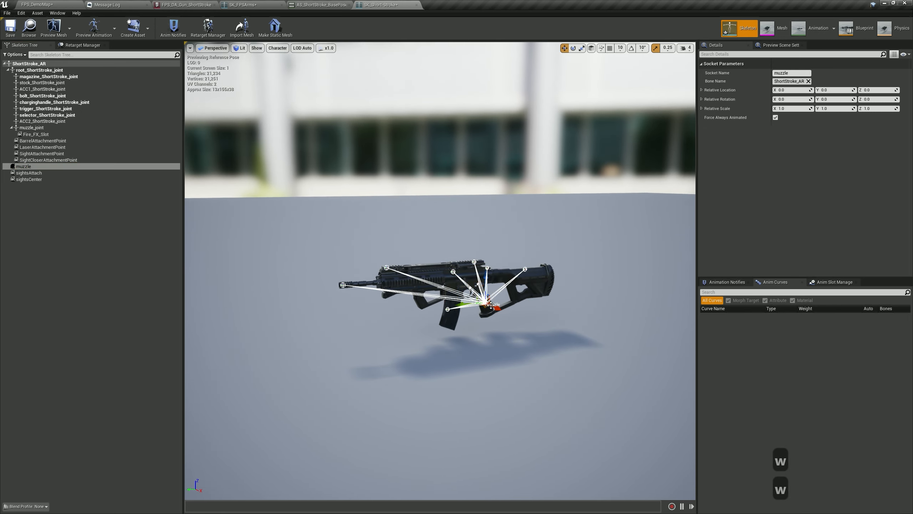
pyautogui.moveTo(464, 304); pyautogui.dragTo(341, 260)
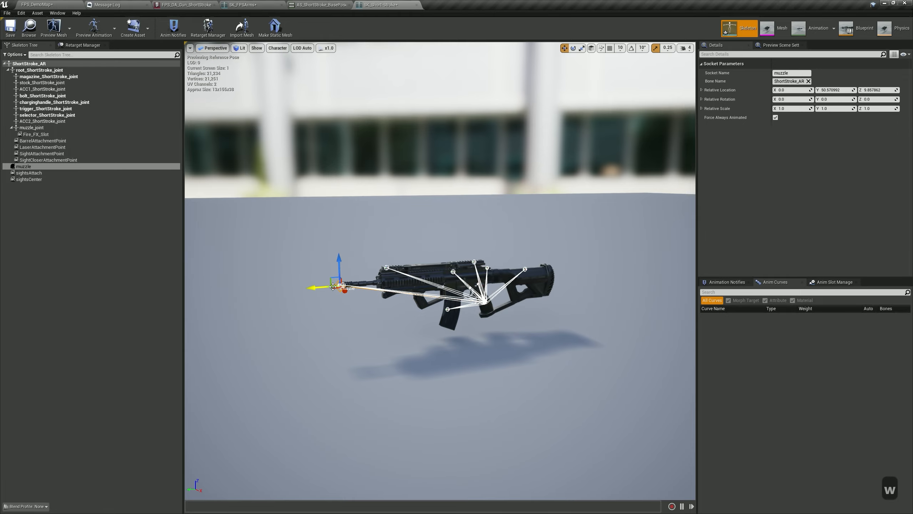
# - Lower the viewport camera speed to 1 for close-up work around the muzzle
pyautogui.scroll(4, 333, 287)
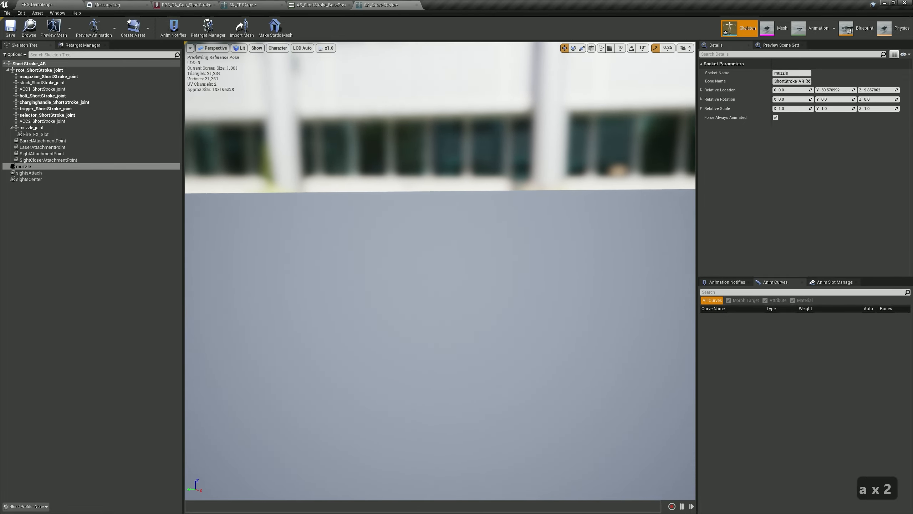
pyautogui.press('d')
pyautogui.press('d')
pyautogui.press('d')
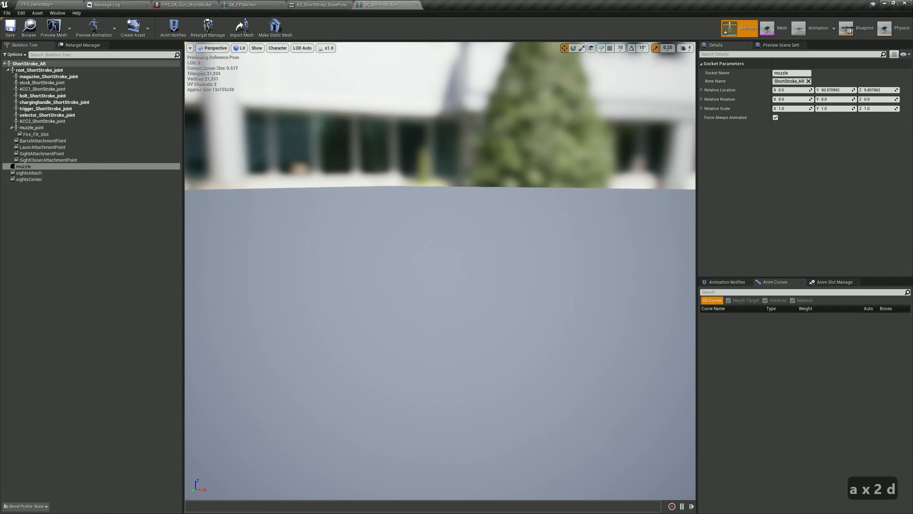
pyautogui.press('w')
pyautogui.press('w')
pyautogui.press('s')
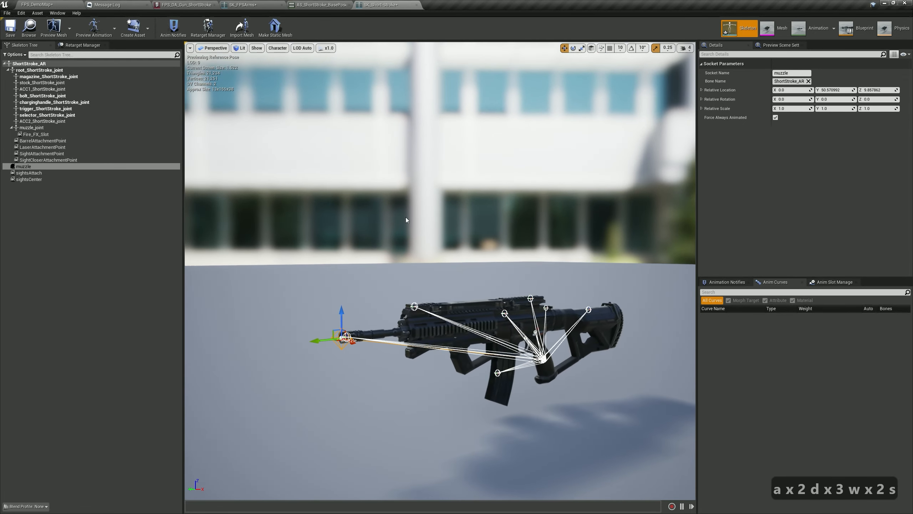
pyautogui.click(685, 49)
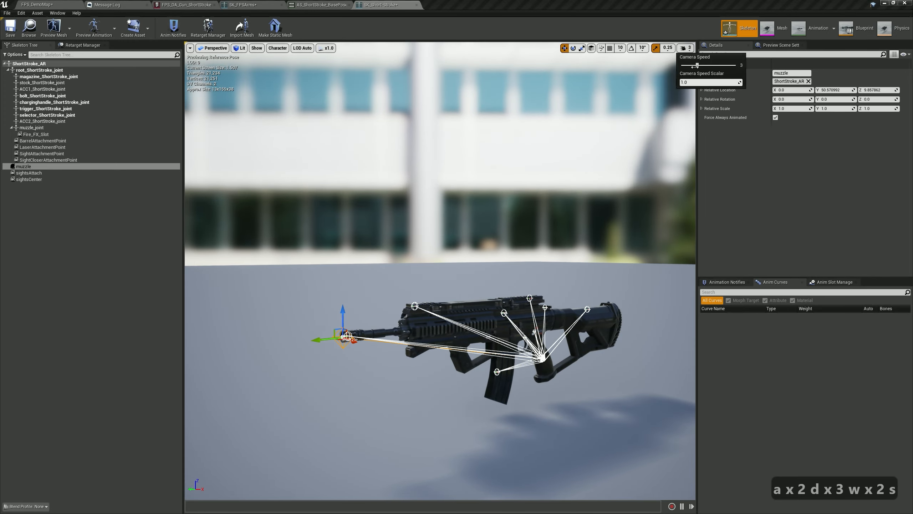
# - Align the muzzle socket with the barrel's centreline and front edge, at about Y 50.78 and Z 10.0
pyautogui.press('w')
pyautogui.press('w')
pyautogui.press('w')
pyautogui.press('w')
pyautogui.press('w')
pyautogui.press('w')
pyautogui.press('w')
pyautogui.press('w')
pyautogui.press('w')
pyautogui.press('w')
pyautogui.press('w')
pyautogui.press('w')
pyautogui.press('w')
pyautogui.press('w')
pyautogui.press('w')
pyautogui.press('w')
pyautogui.press('w')
pyautogui.moveTo(413, 264); pyautogui.dragTo(383, 270, button='right')
pyautogui.press('d')
pyautogui.press('d')
pyautogui.moveTo(382, 270); pyautogui.dragTo(405, 310, button='middle')
pyautogui.moveTo(404, 309); pyautogui.dragTo(366, 305, button='right')
pyautogui.moveTo(366, 305); pyautogui.dragTo(421, 299, button='middle')
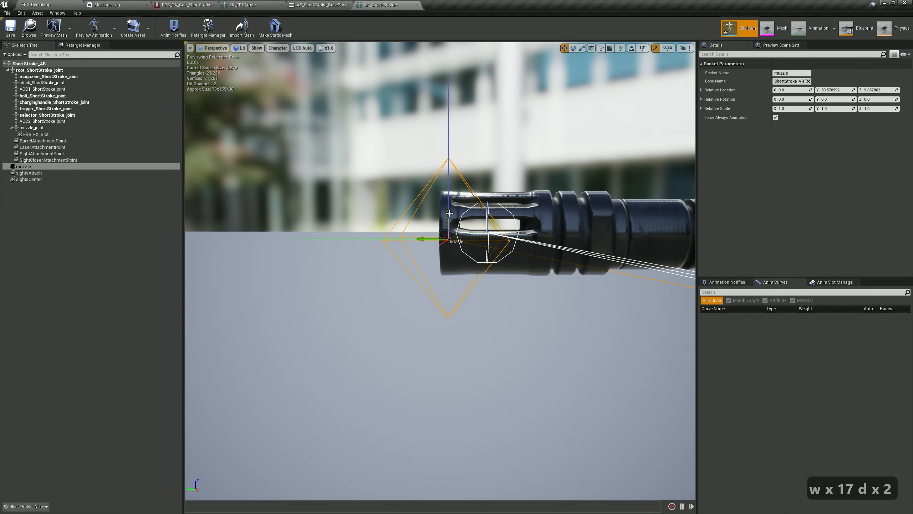
pyautogui.moveTo(427, 233); pyautogui.dragTo(418, 233)
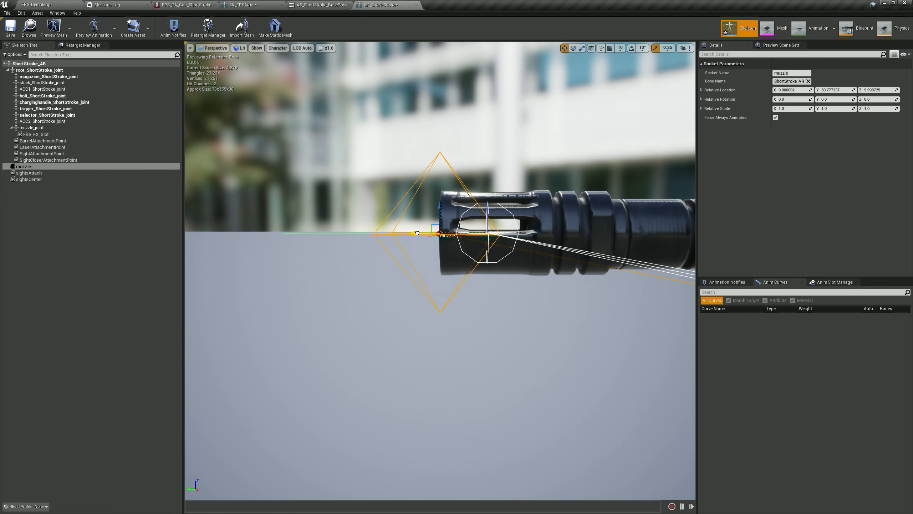
# - Nudge the muzzle socket slightly forward to about Y 50.79, just in front of the flash hider's edge
pyautogui.moveTo(457, 231); pyautogui.dragTo(490, 212, button='right')
pyautogui.moveTo(457, 231); pyautogui.dragTo(435, 256, button='middle')
pyautogui.moveTo(412, 227); pyautogui.dragTo(406, 225)
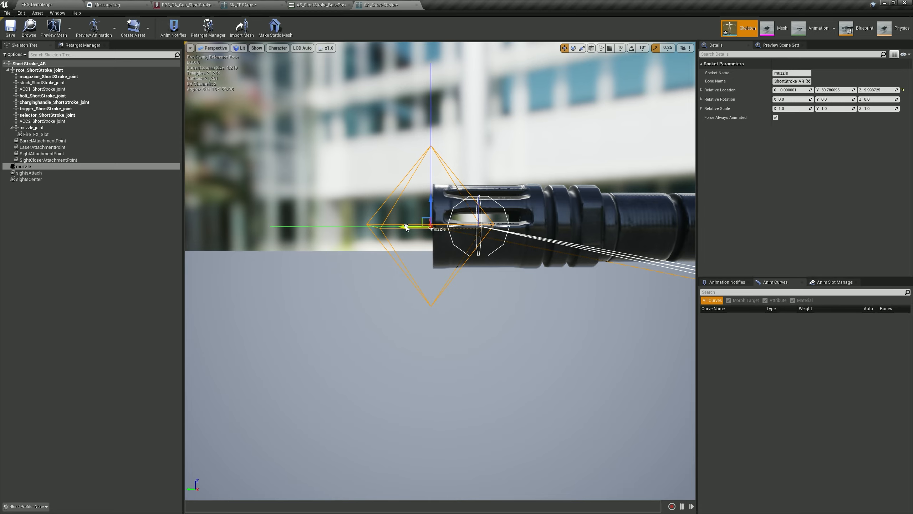
pyautogui.click(407, 228)
pyautogui.click(60, 166)
pyautogui.press('s')
pyautogui.press('d')
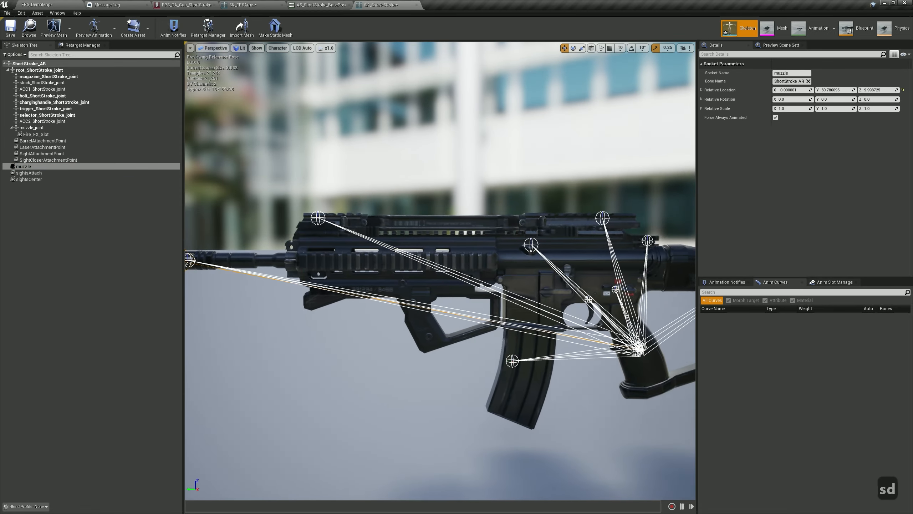
# - Move the sightsAttach socket up onto the rifle's top rail, at about Y 4.68 and Z 14.76
pyautogui.press('d')
pyautogui.press('s')
pyautogui.press('d')
pyautogui.click(146, 173)
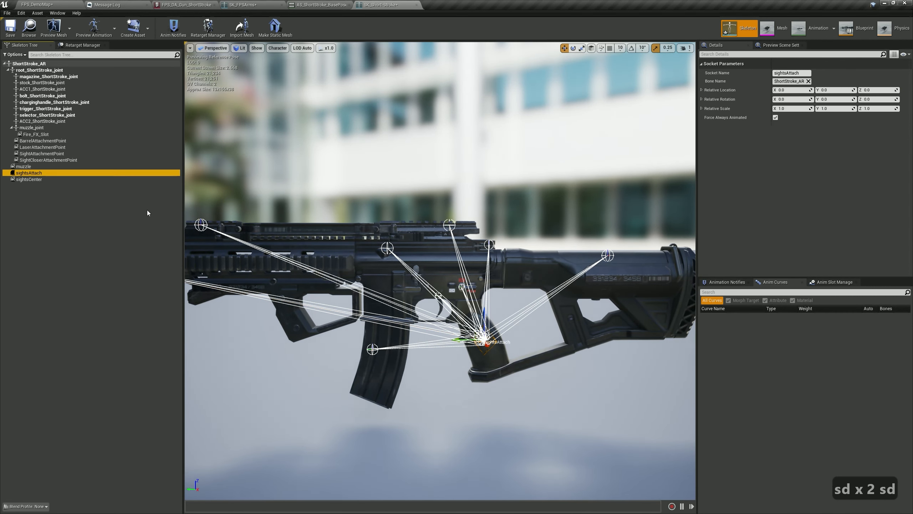
pyautogui.moveTo(485, 311); pyautogui.dragTo(435, 220)
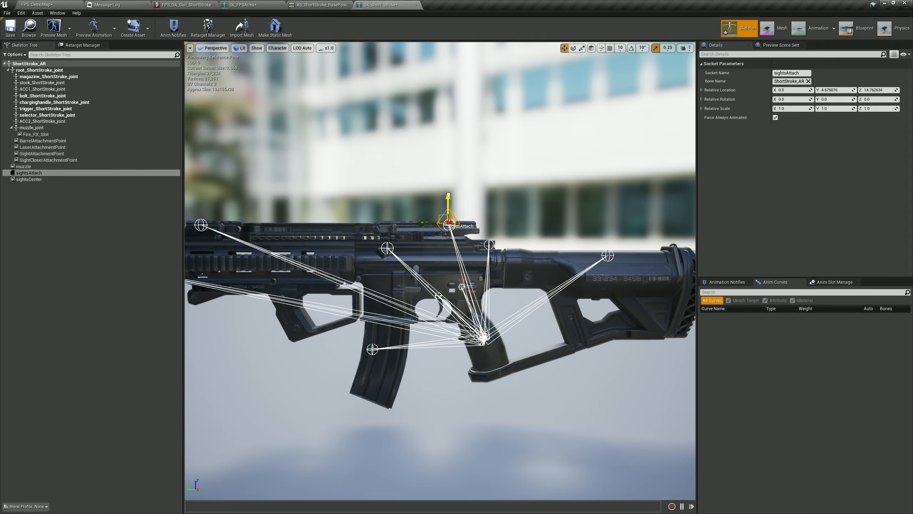
# - Add the FPS_DotSights mesh as a preview asset on the sightsAttach socket
pyautogui.scroll(10, 472, 244)
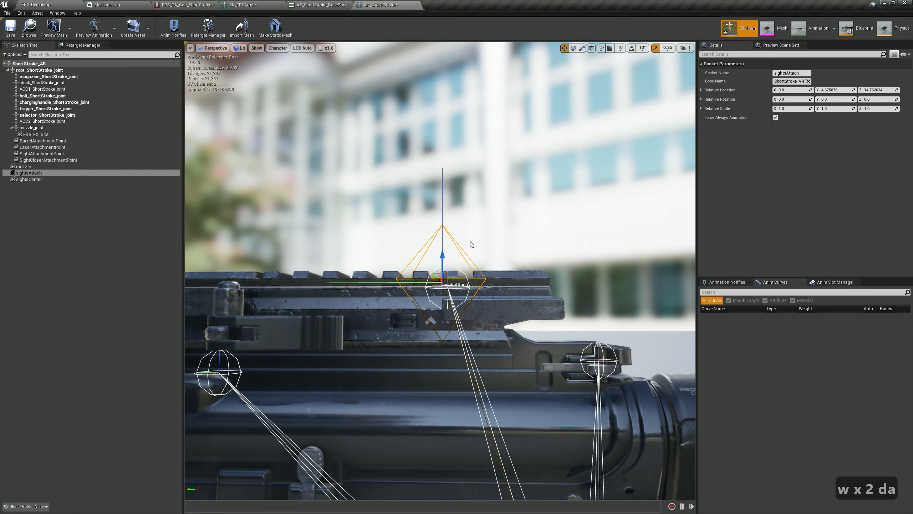
pyautogui.moveTo(471, 244); pyautogui.dragTo(473, 201, button='middle')
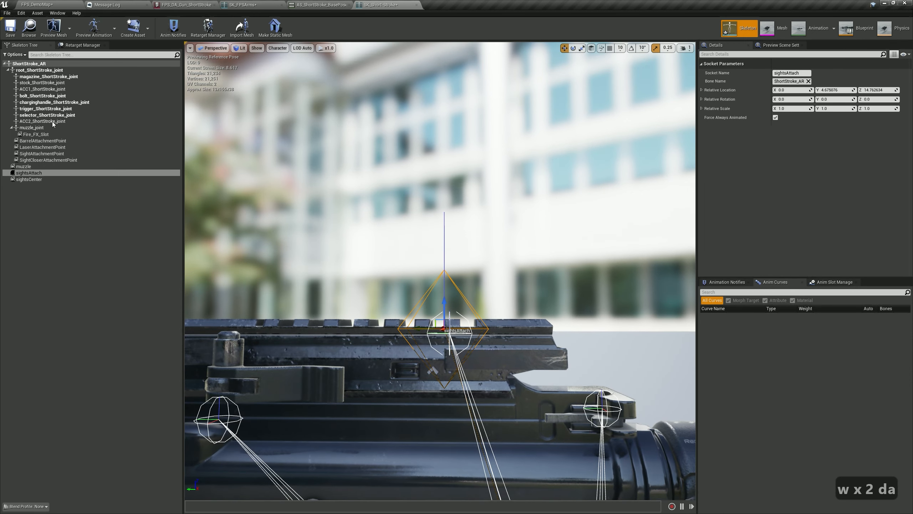
pyautogui.rightClick(33, 173)
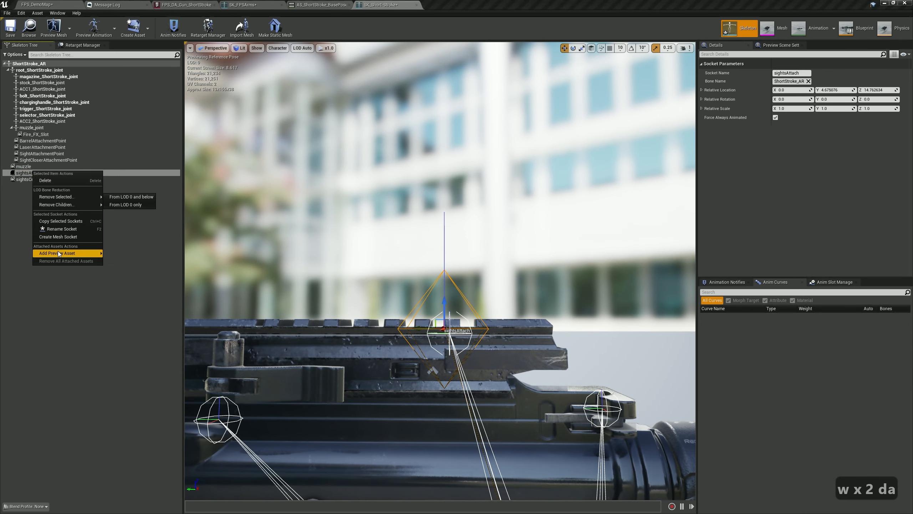
pyautogui.moveTo(59, 254)
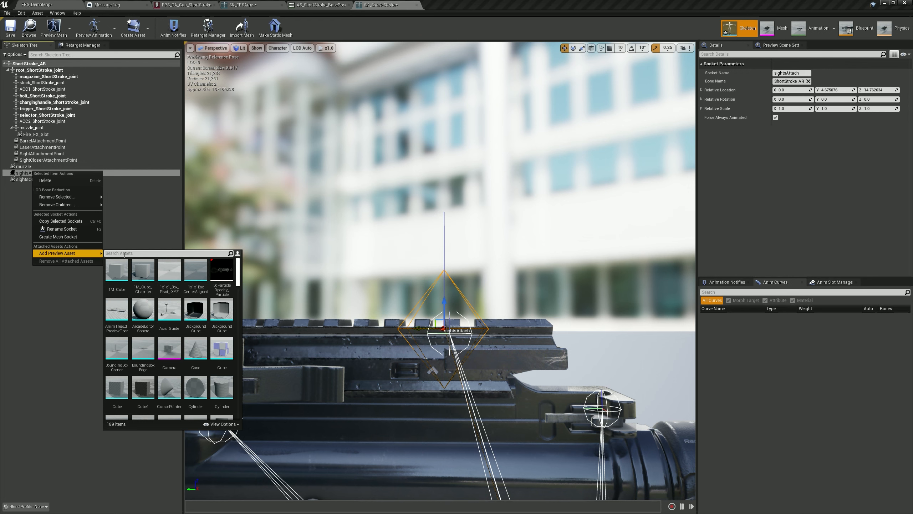
pyautogui.write('dot')
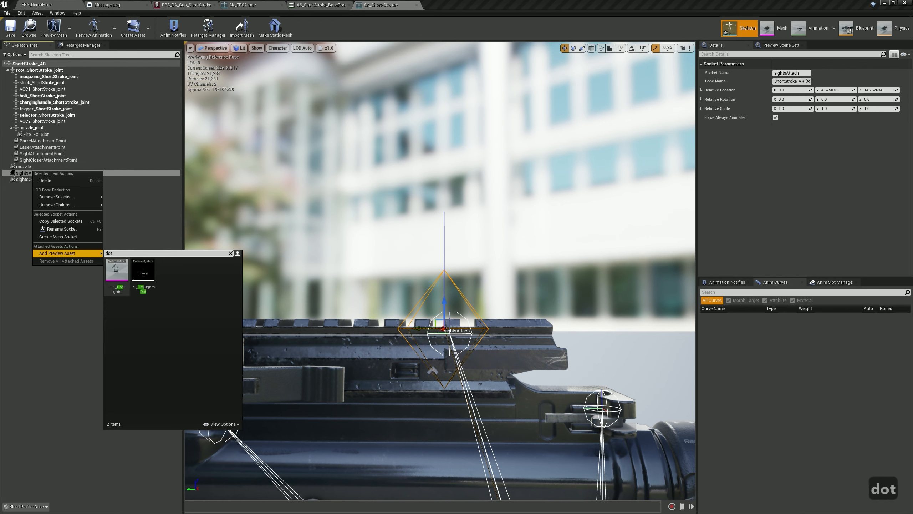
pyautogui.click(116, 270)
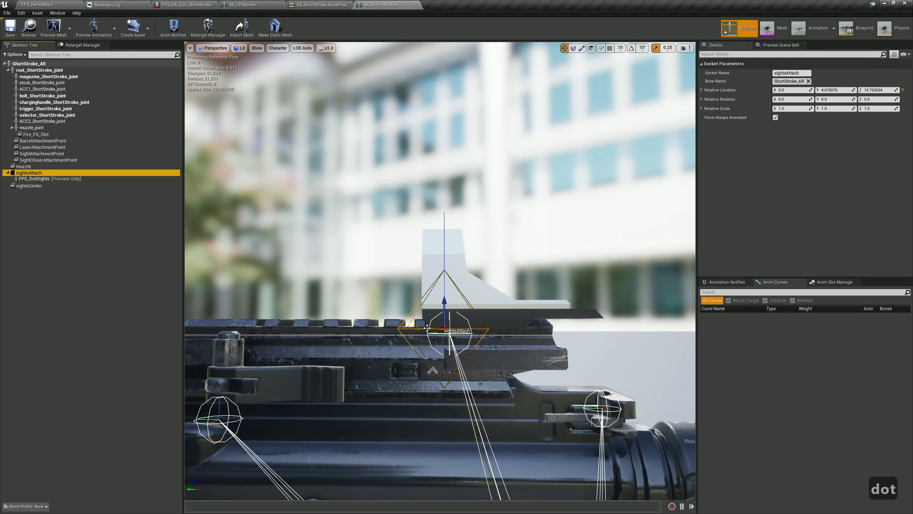
# - Seat the previewed sight on the rail with sightsAttach at about Y 6.42 and Z 14.74, and remove the preview asset
pyautogui.moveTo(426, 327); pyautogui.dragTo(369, 301)
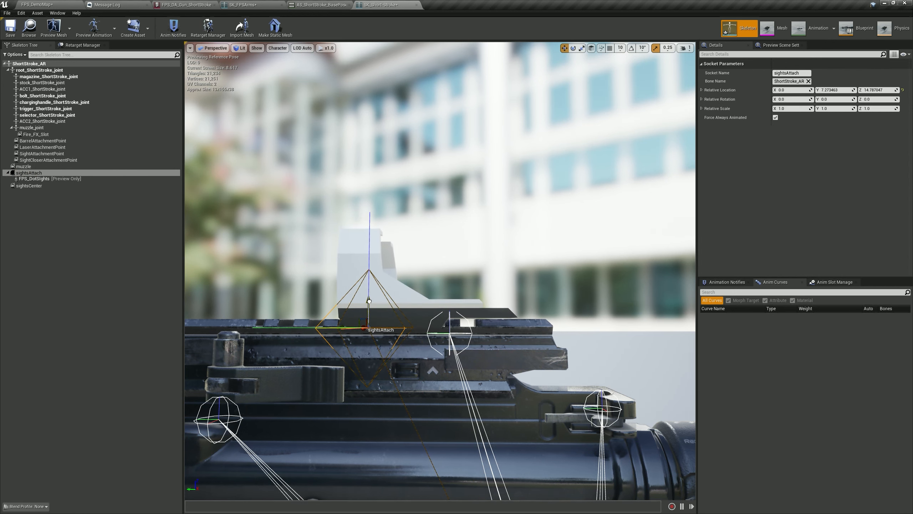
pyautogui.press('d')
pyautogui.moveTo(369, 301); pyautogui.dragTo(199, 303, button='right')
pyautogui.press('d')
pyautogui.press('w')
pyautogui.press('s')
pyautogui.press('d')
pyautogui.press('d')
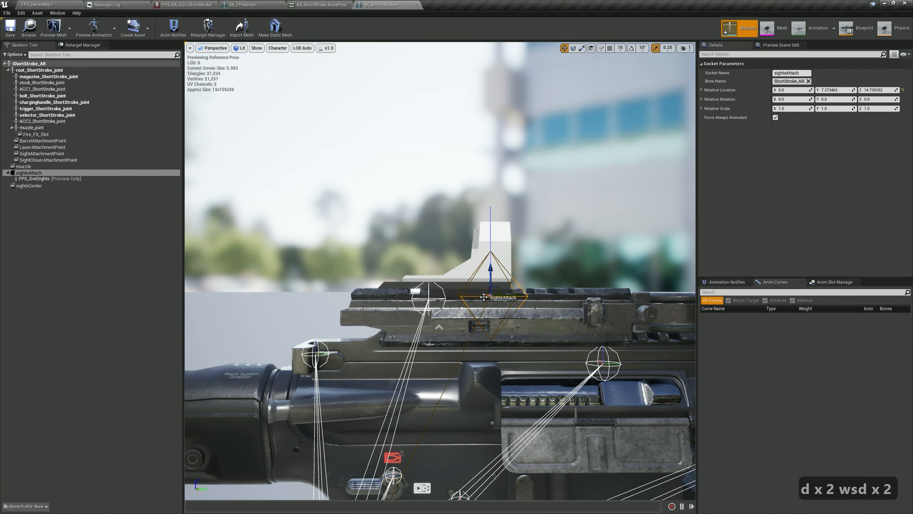
pyautogui.moveTo(513, 295); pyautogui.dragTo(496, 296)
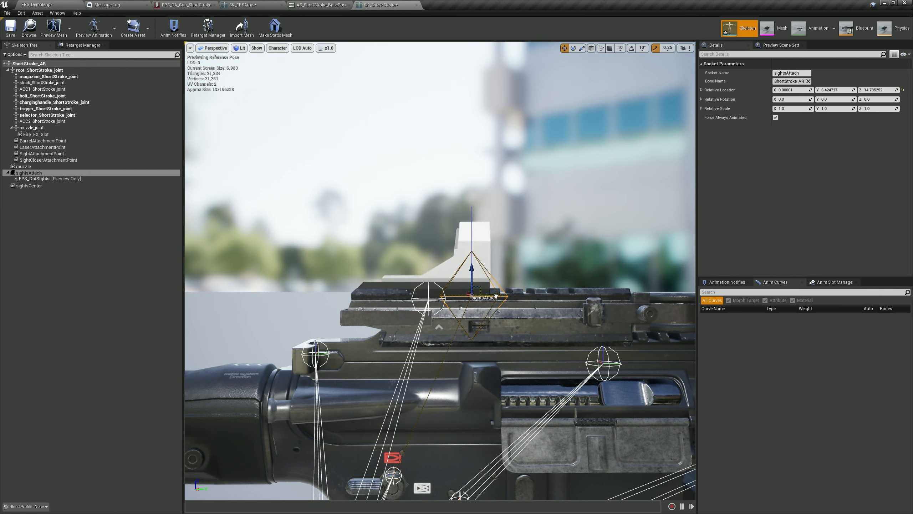
pyautogui.rightClick(38, 179)
pyautogui.click(53, 266)
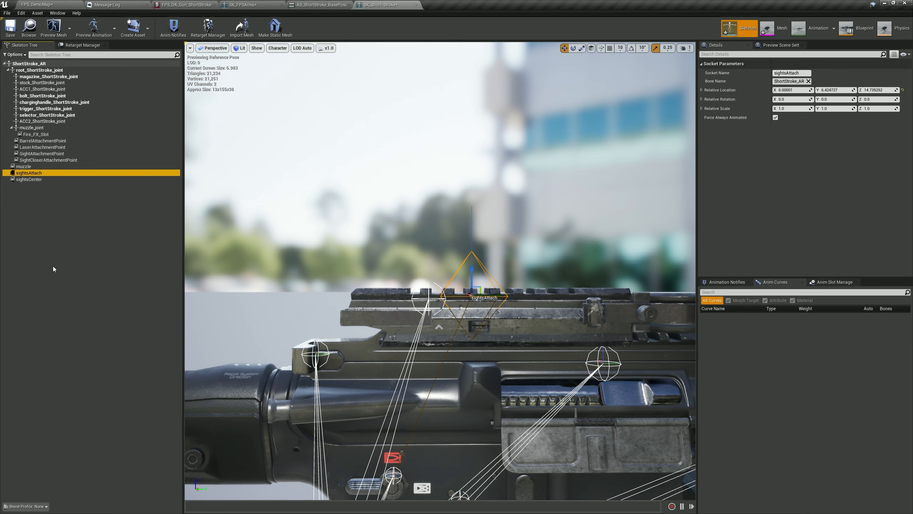
# - Move the sightsCenter socket just above the top rail, at about Y 5.79 and Z 15.87, and check its alignment from behind
pyautogui.click(36, 180)
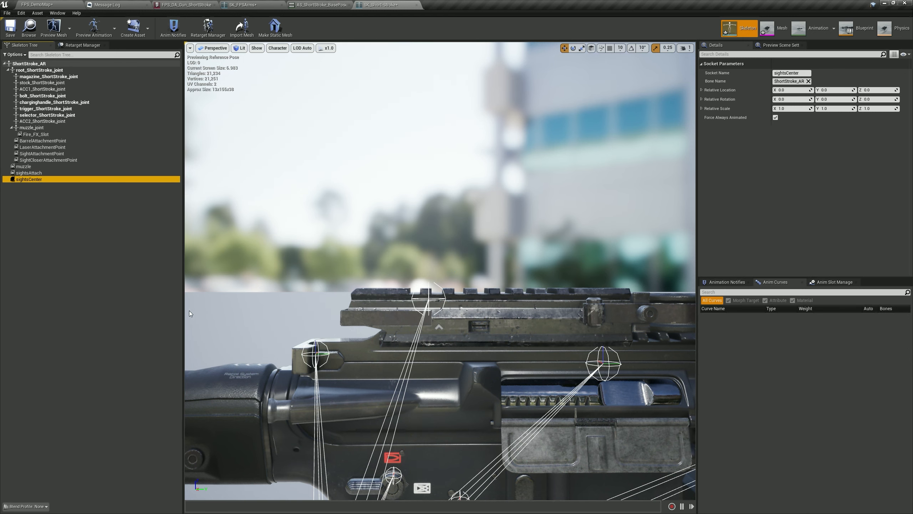
pyautogui.scroll(-8, 338, 324)
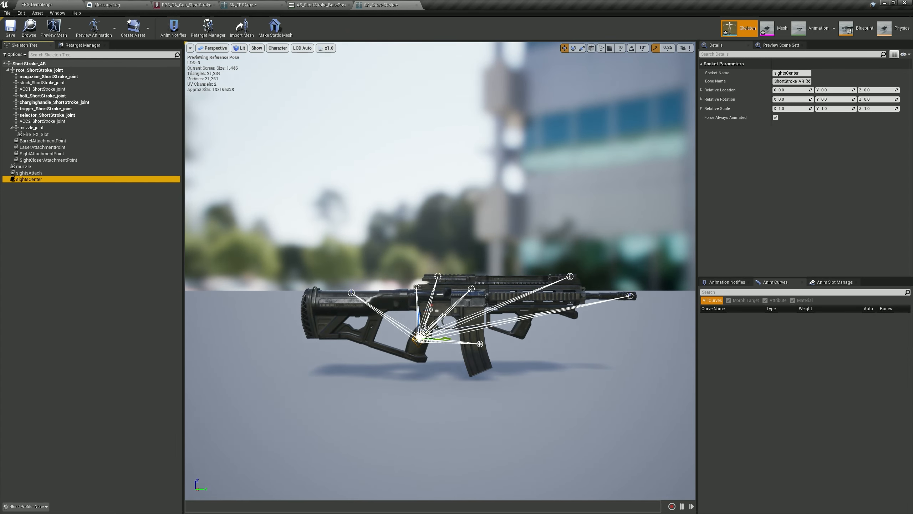
pyautogui.moveTo(419, 314); pyautogui.dragTo(424, 262)
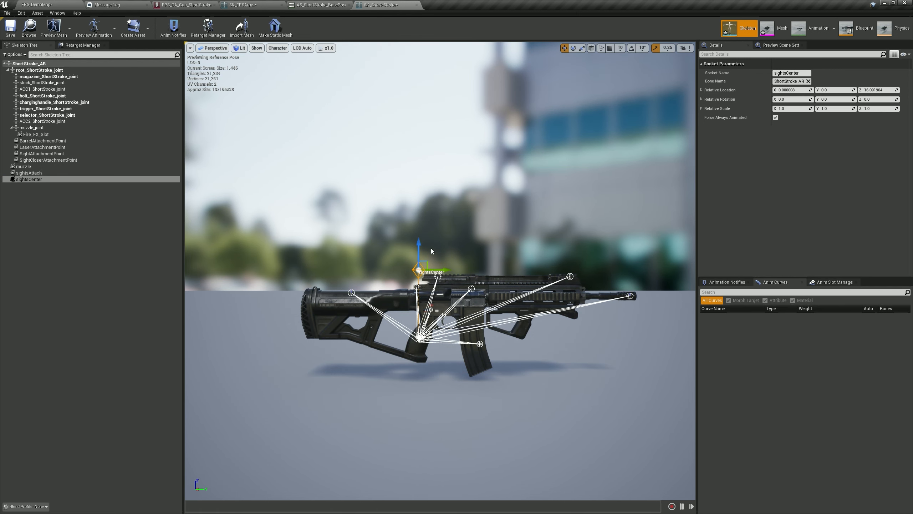
pyautogui.scroll(8, 431, 251)
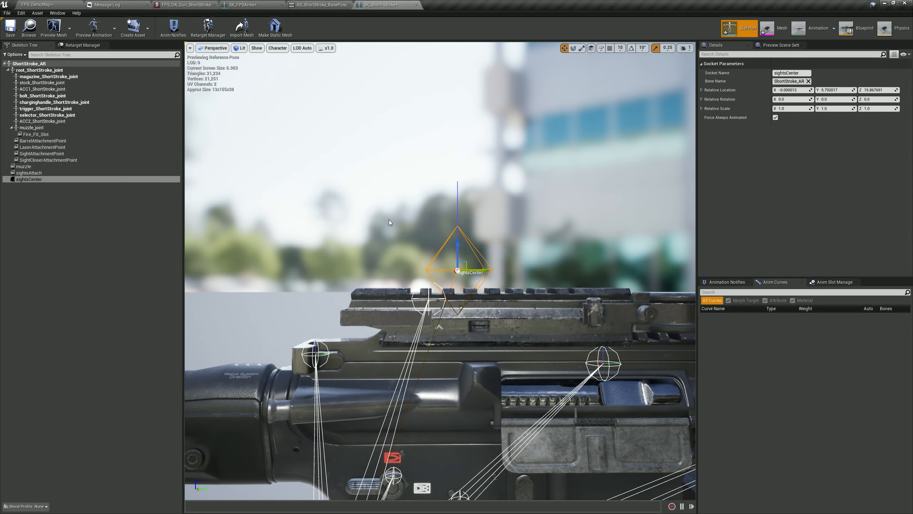
pyautogui.moveTo(390, 222); pyautogui.dragTo(516, 213, button='right')
pyautogui.press('a')
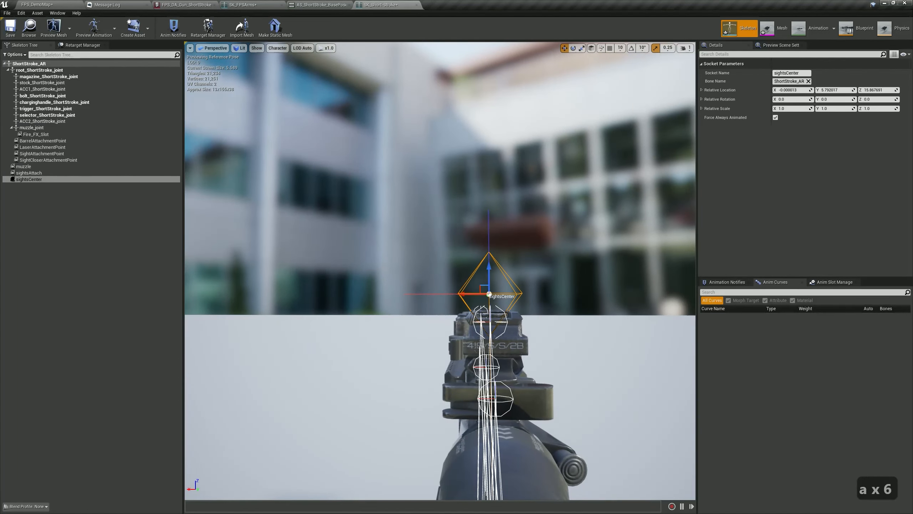
pyautogui.click(490, 269)
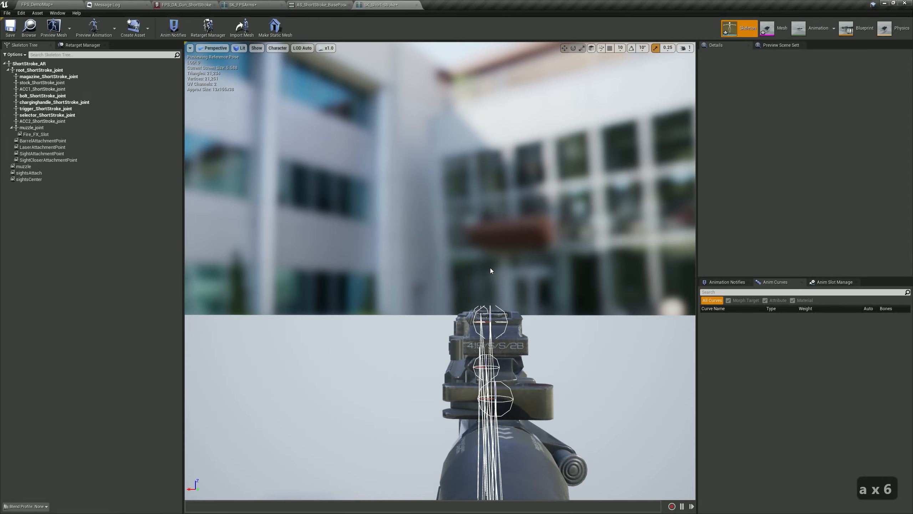
pyautogui.press('d')
pyautogui.moveTo(492, 269); pyautogui.dragTo(365, 277, button='right')
pyautogui.press('s')
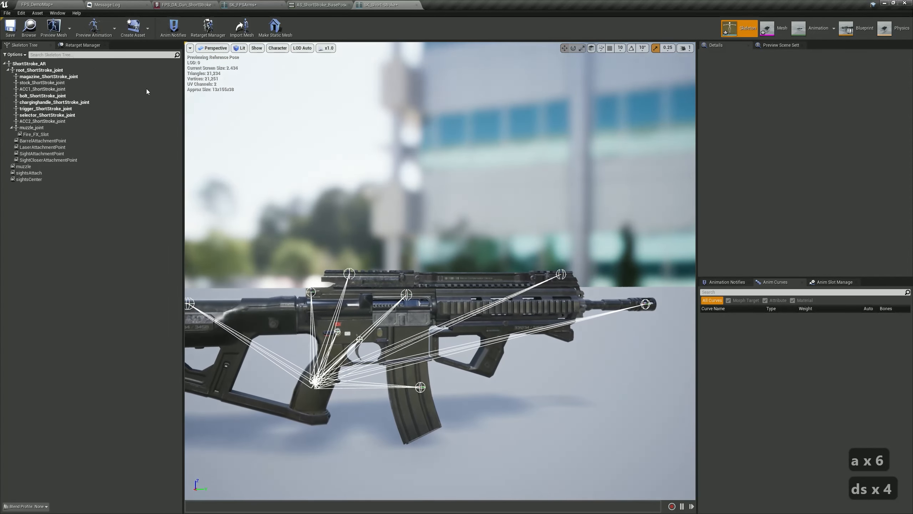
# - Play the demo map in the level editor and pick up the Short Stroke rifle
pyautogui.click(41, 5)
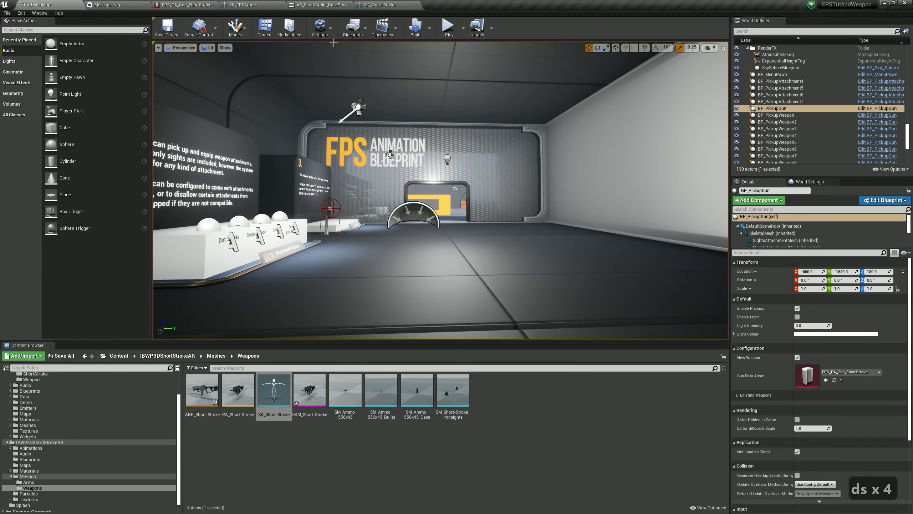
pyautogui.click(450, 29)
pyautogui.press('w')
pyautogui.press('f')
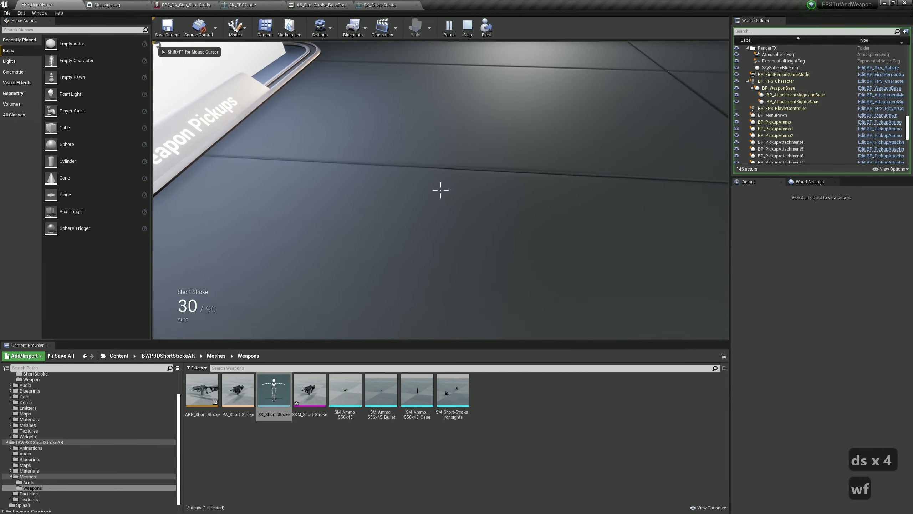
# - Walk through the level with the Short Stroke rifle and unequip its sight using the in-game attachments menu
pyautogui.press('w')
pyautogui.moveTo(441, 190); pyautogui.dragTo(440, 190)
pyautogui.press('d')
pyautogui.press('w')
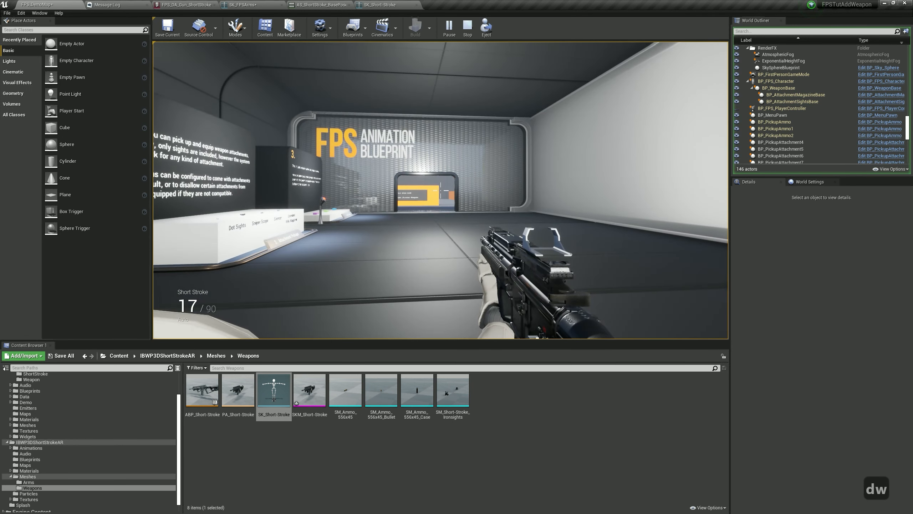
pyautogui.press('i')
pyautogui.press('Escape')
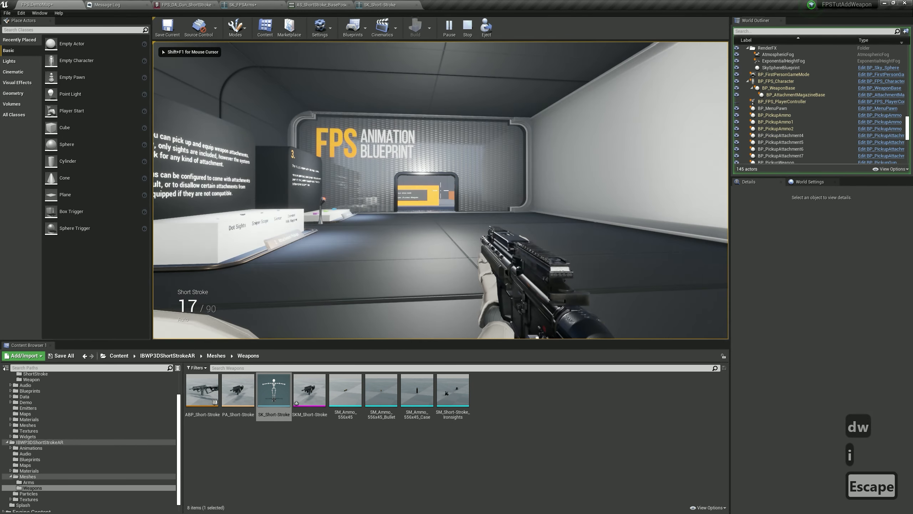
# - Test aiming and firing the Short Stroke rifle without its sight while moving through the level
pyautogui.rightClick(440, 190)
pyautogui.rightClick(441, 190)
pyautogui.click(440, 190)
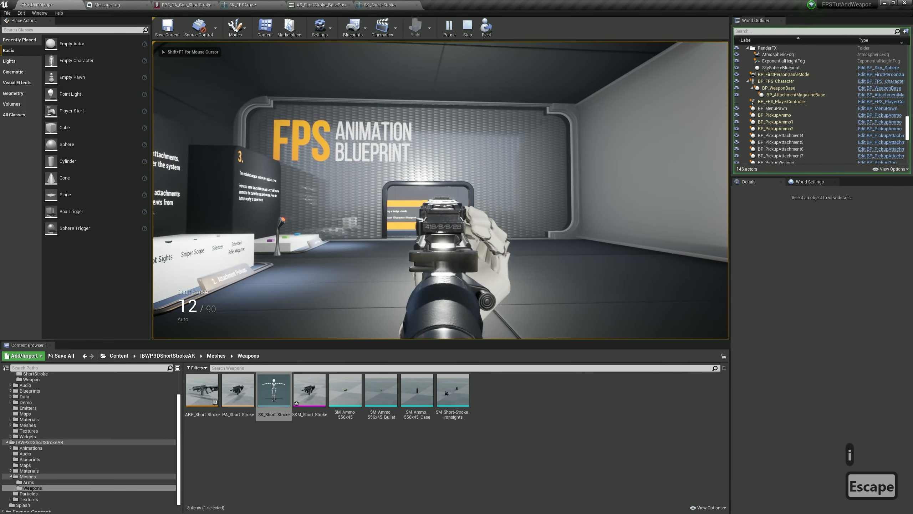
pyautogui.press('w')
pyautogui.press('d')
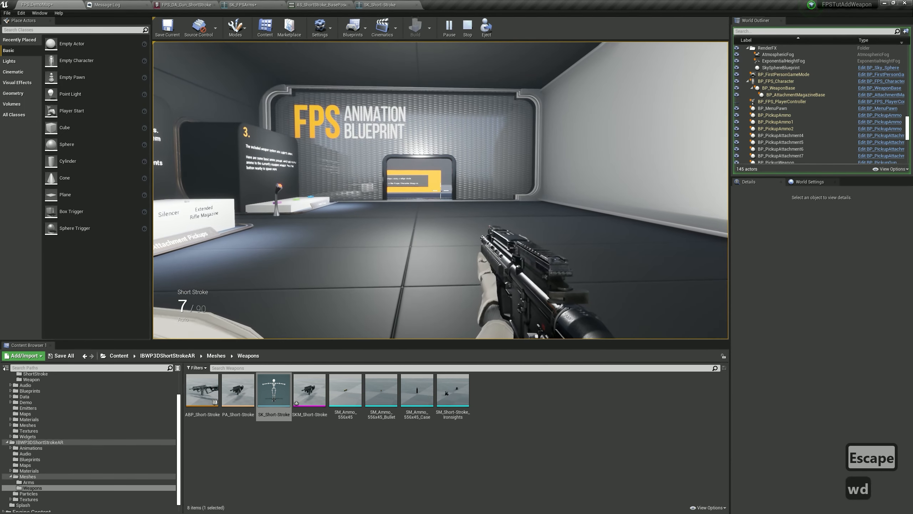
# - Re-equip the dot sights in the in-game attachments menu and end the play session
pyautogui.press('i')
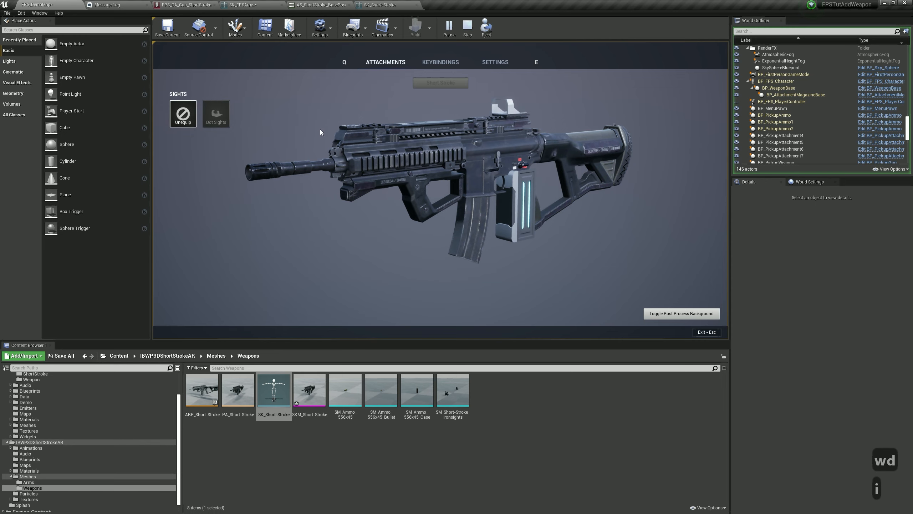
pyautogui.press('Escape')
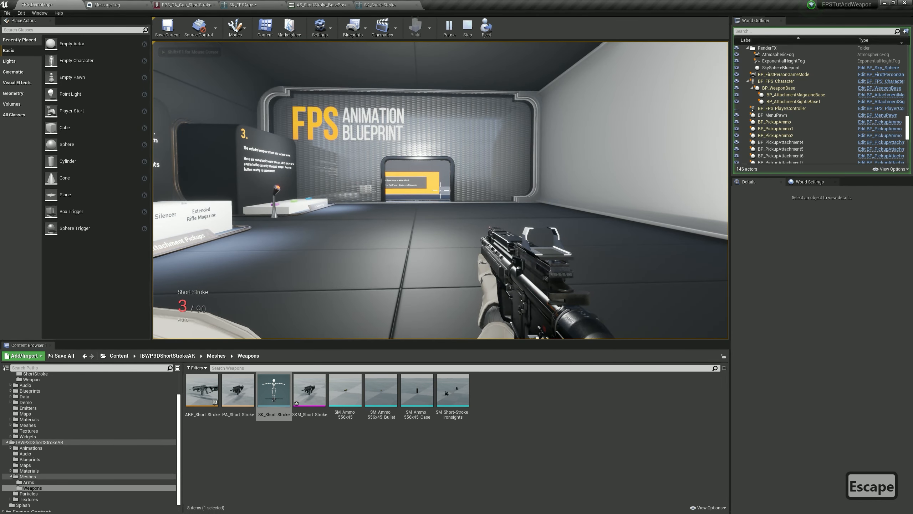
pyautogui.press('Escape')
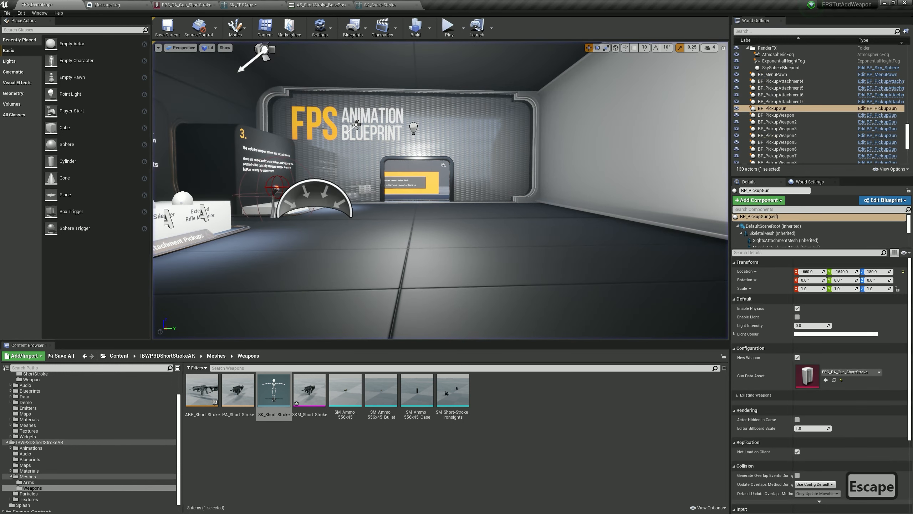
# - Clear the Sights attachment in the FPS_DA_Gun_ShortStroke data asset and save the asset
pyautogui.click(192, 5)
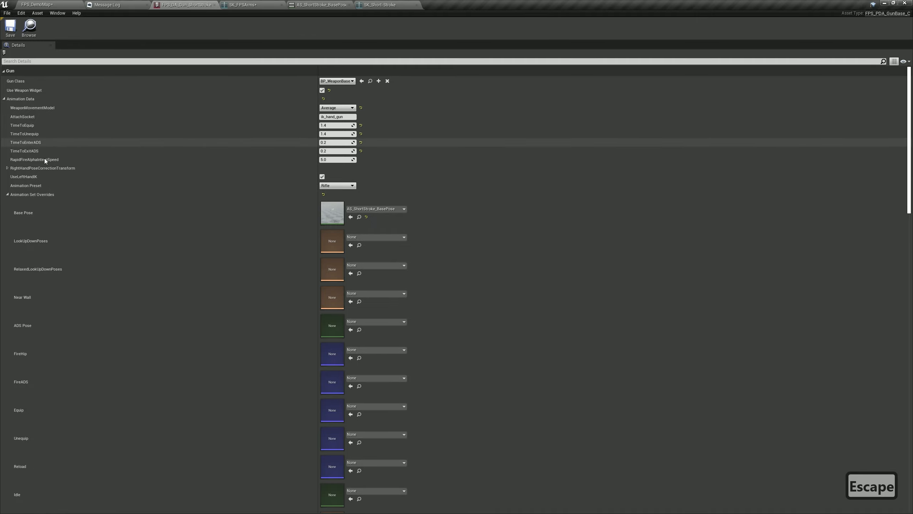
pyautogui.click(4, 99)
pyautogui.click(3, 125)
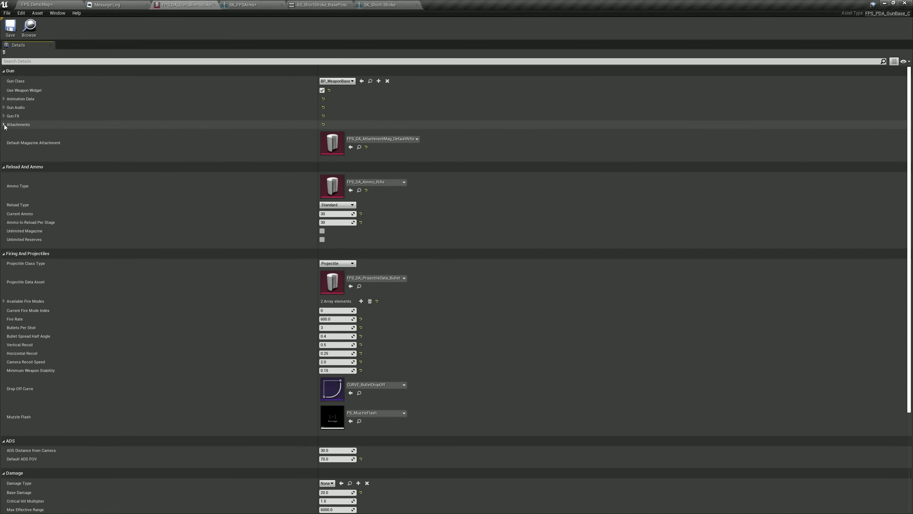
pyautogui.click(373, 140)
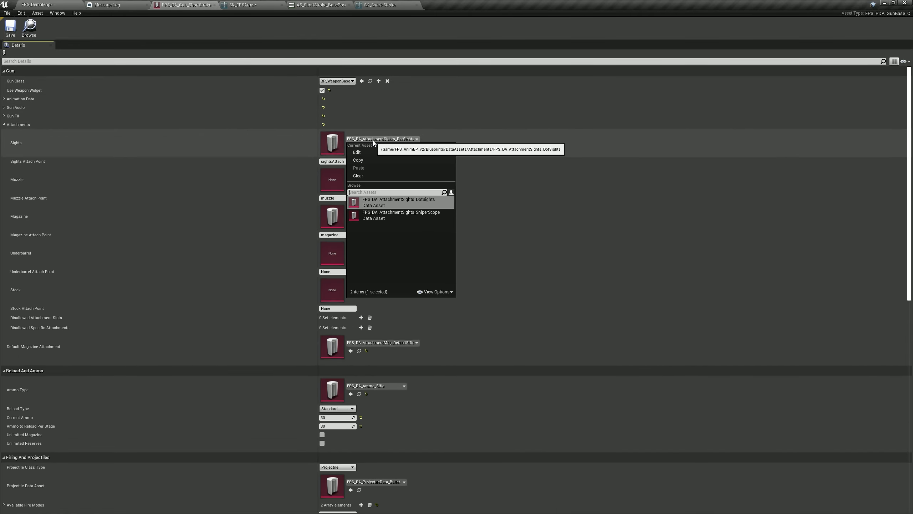
pyautogui.click(368, 175)
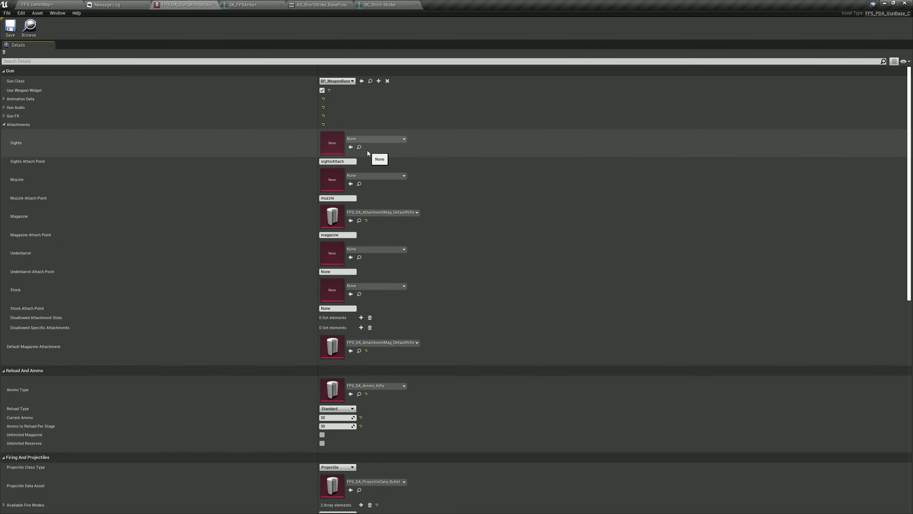
pyautogui.click(10, 28)
# - Play the demo level, pick up the Short Stroke rifle, and aim and fire it without a sight attachment
pyautogui.click(43, 5)
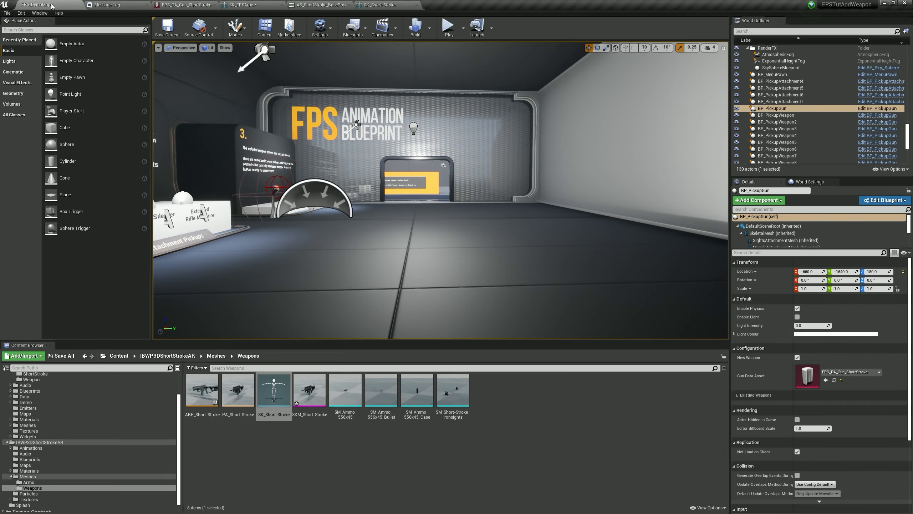
pyautogui.click(449, 28)
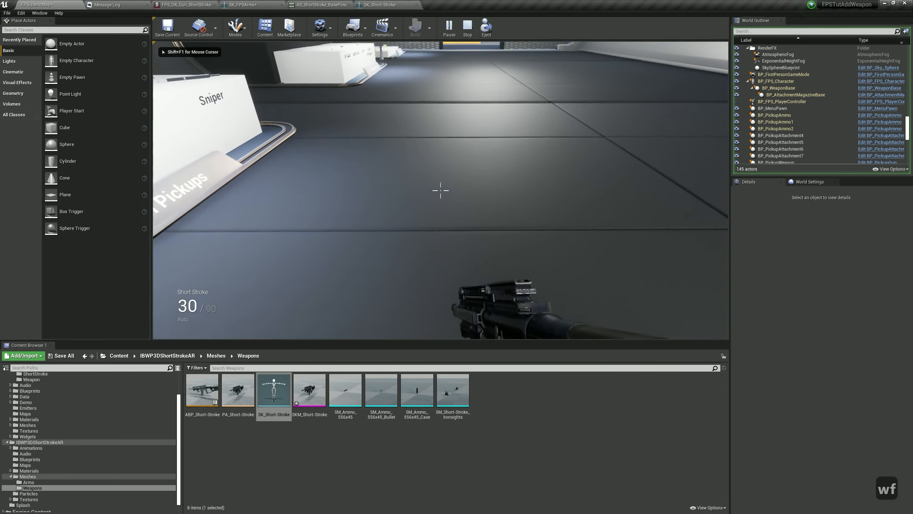
pyautogui.rightClick(441, 190)
pyautogui.click(440, 190)
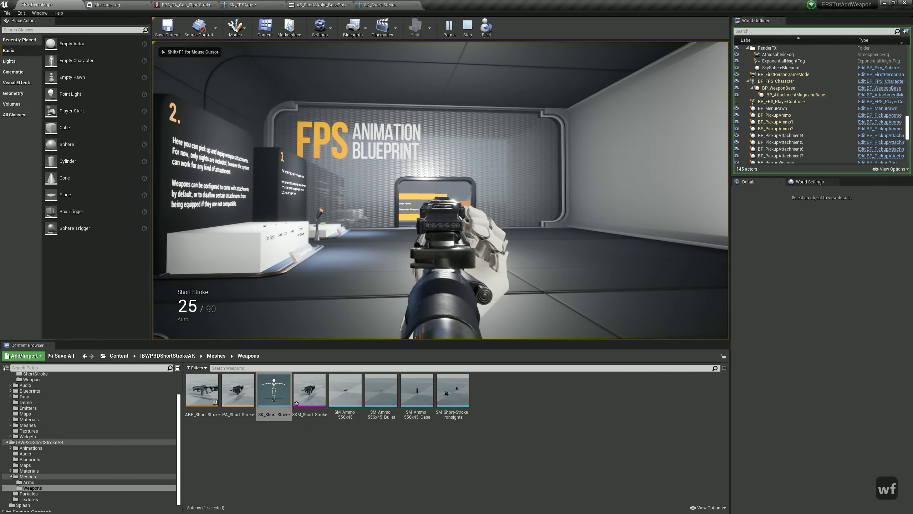
# - Drop the Short Stroke rifle on the floor, inspect its magazine area, and end the play session
pyautogui.press('d')
pyautogui.press('w')
pyautogui.press('d')
pyautogui.press('w')
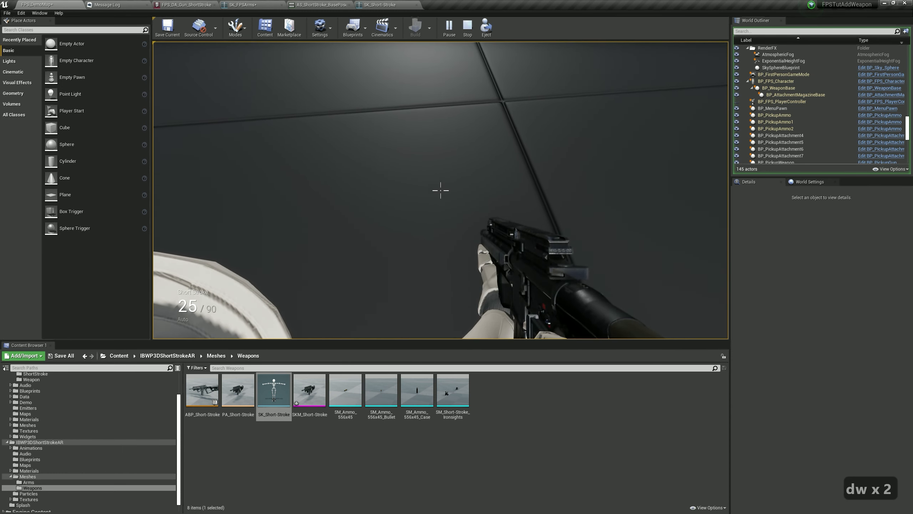
pyautogui.press('n')
pyautogui.press('w')
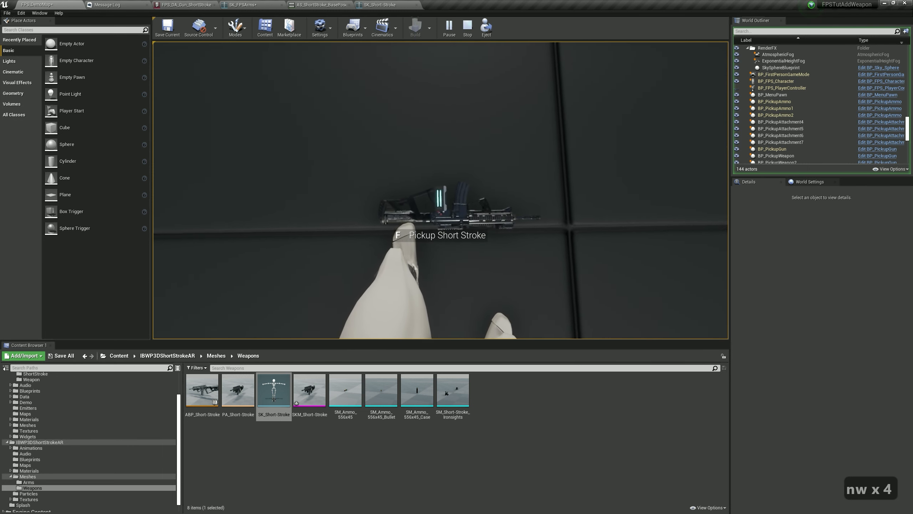
pyautogui.press('Escape')
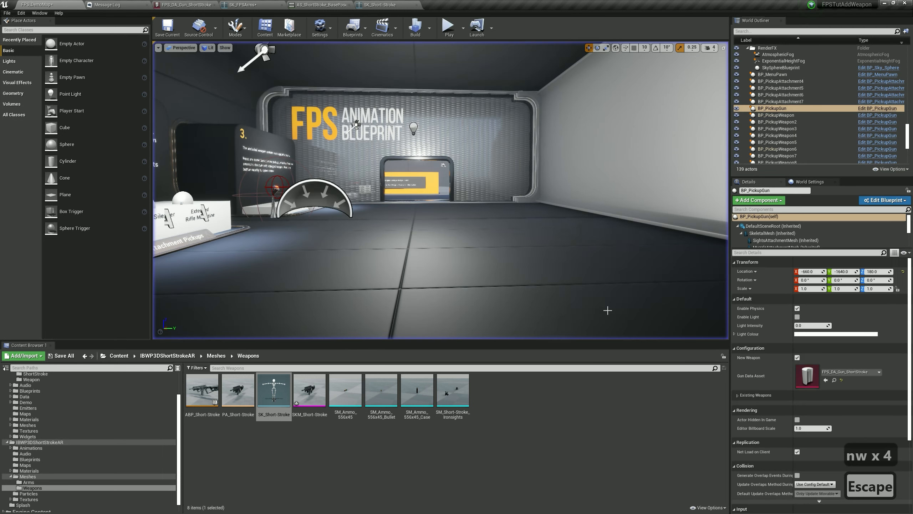
# - Open the Attachments data assets folder under FPS_AnimBP_v2/Blueprints/DataAssets in the content browser
pyautogui.click(183, 7)
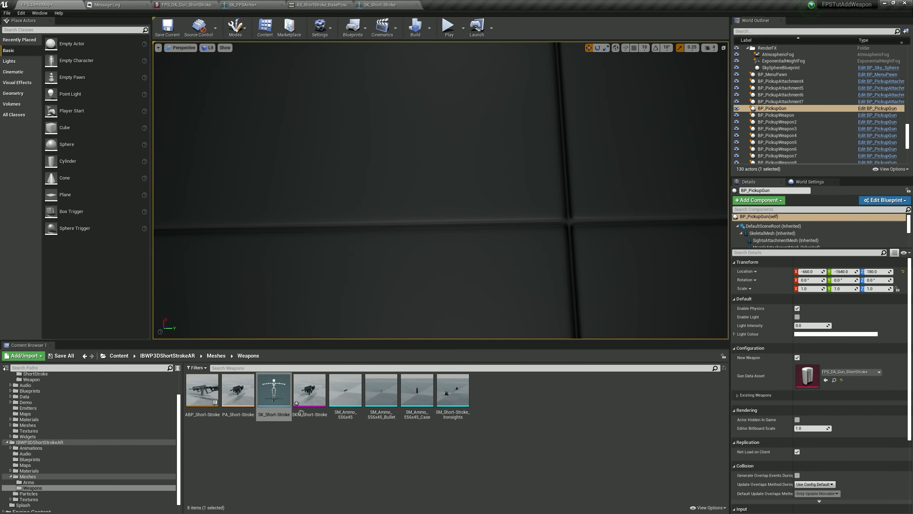
pyautogui.click(303, 402)
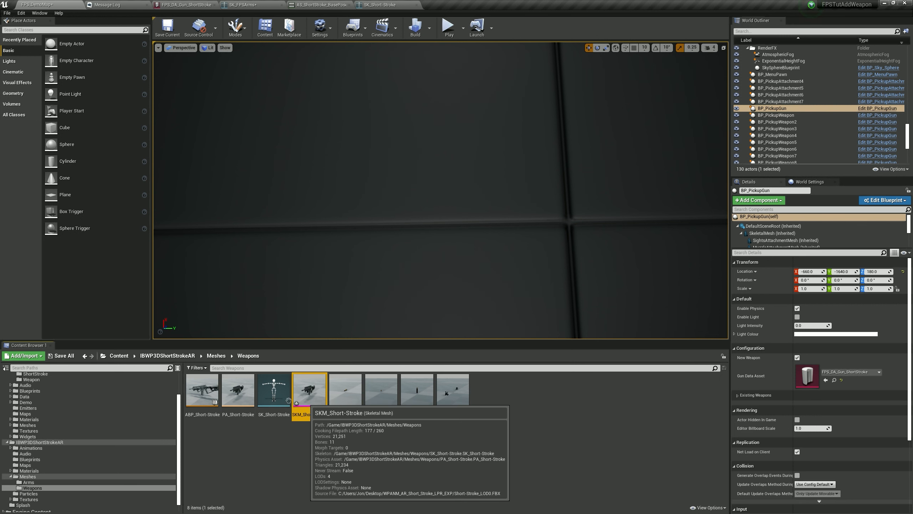
pyautogui.moveTo(178, 448); pyautogui.dragTo(177, 426)
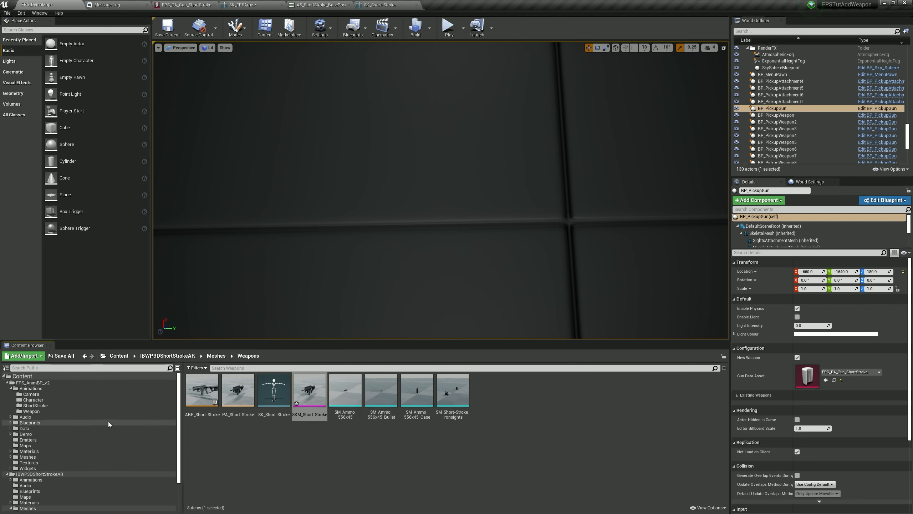
pyautogui.click(30, 423)
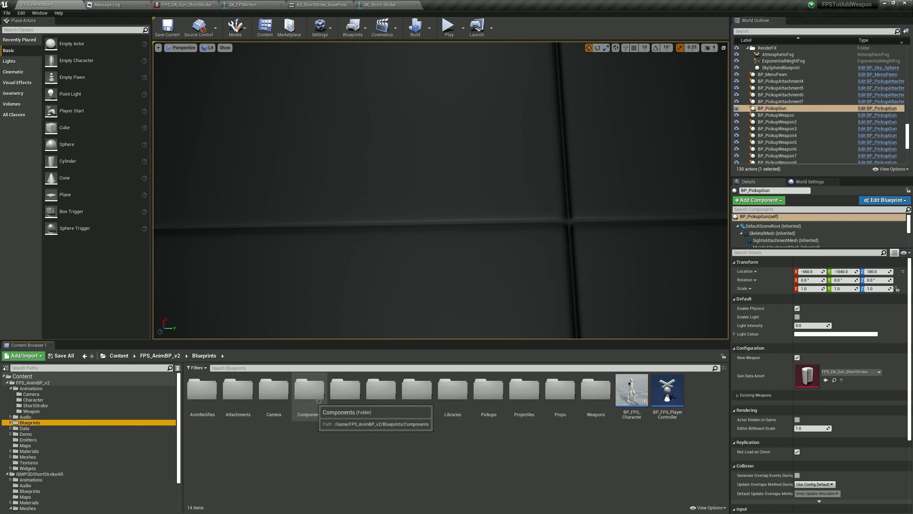
pyautogui.doubleClick(345, 389)
pyautogui.doubleClick(243, 395)
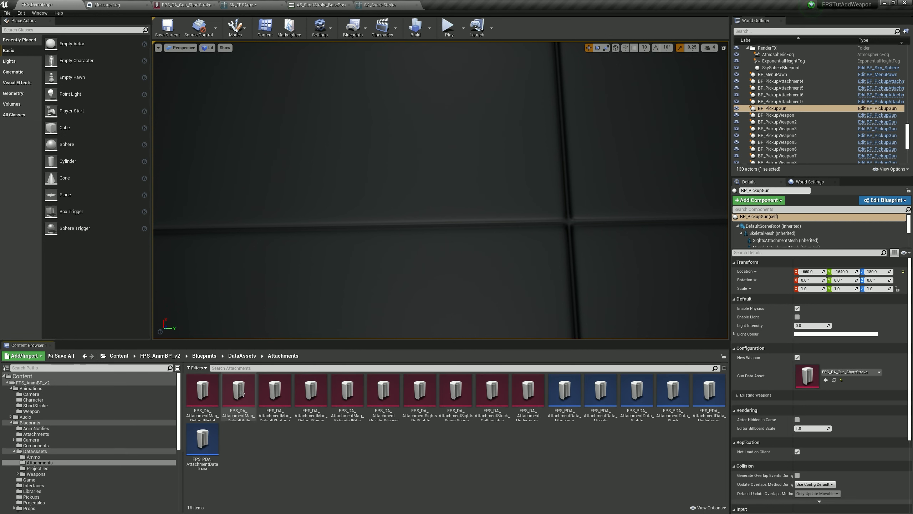
# - Duplicate the FPS_DA_AttachmentMag_DefaultRifle data asset and name the copy FPS_DA_AttachmentMag_DefaultShortStroke
pyautogui.click(244, 420)
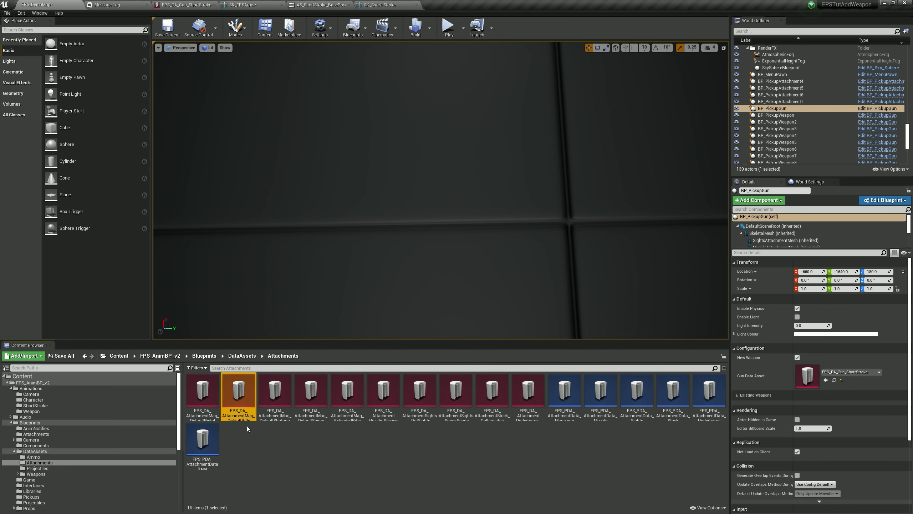
pyautogui.hotkey('ctrl', 'w')
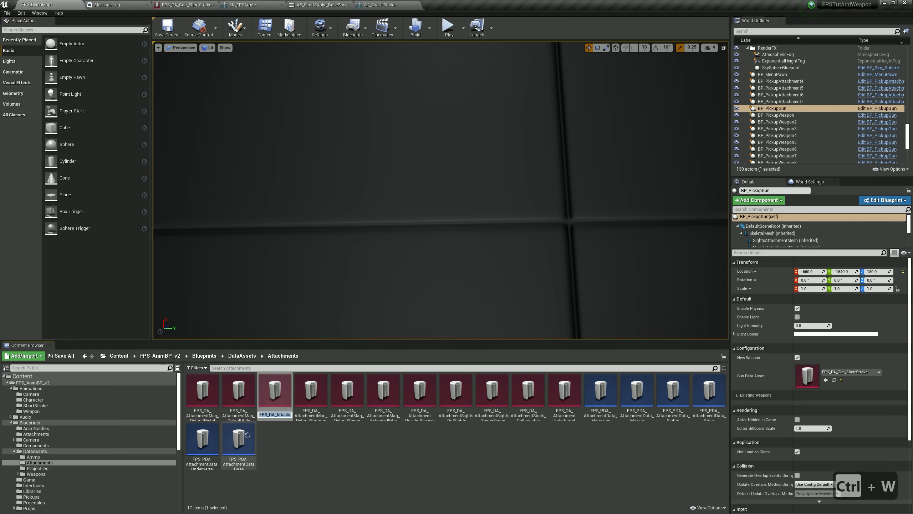
pyautogui.press('End')
pyautogui.press('BackSpace')
pyautogui.press('BackSpace')
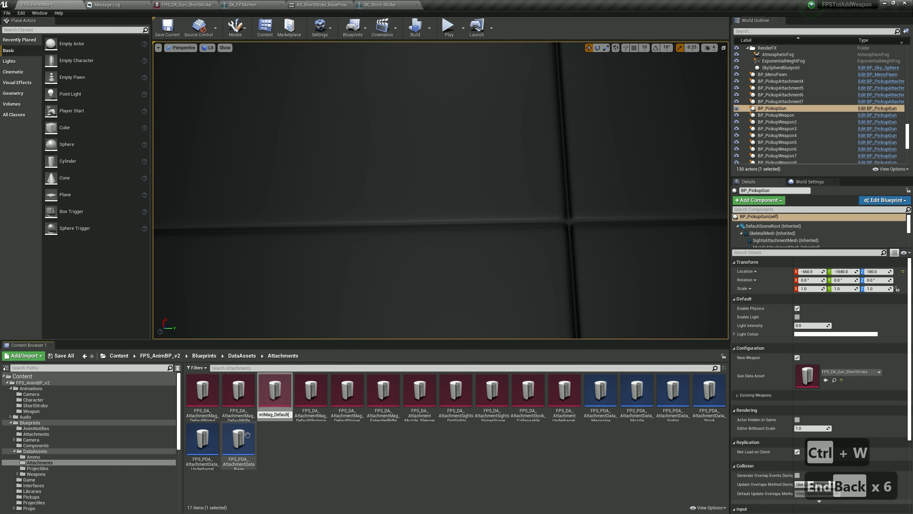
pyautogui.write('ShortS')
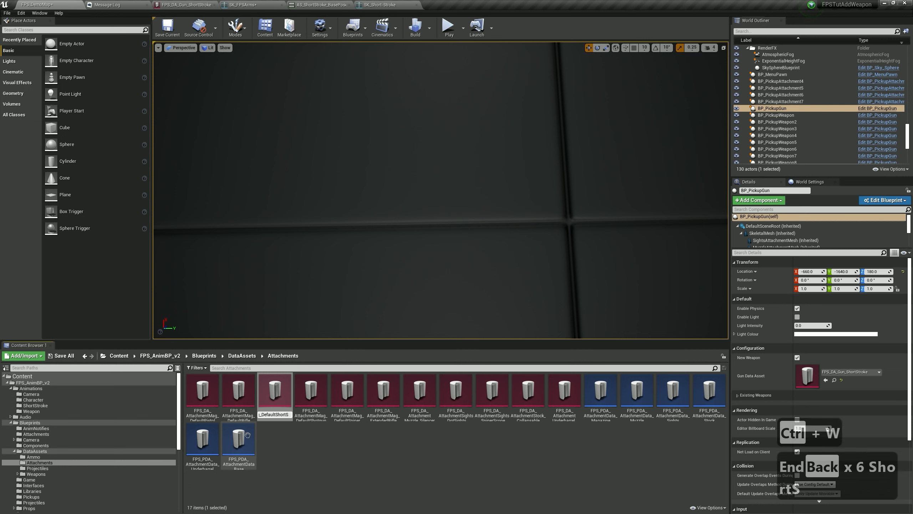
pyautogui.write('troke')
pyautogui.press('Return')
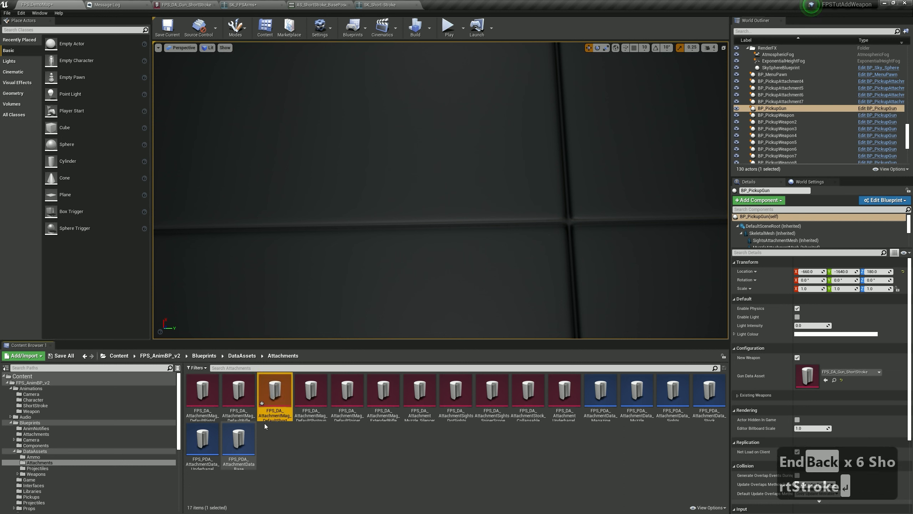
# - Clear the Main Static Mesh in the new DefaultShortStroke magazine data asset, then save and close the asset
pyautogui.doubleClick(277, 393)
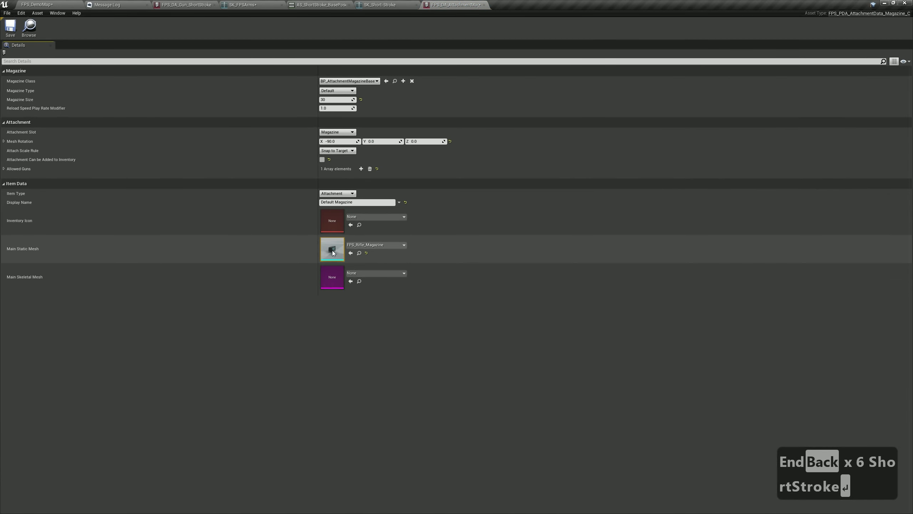
pyautogui.click(360, 245)
pyautogui.click(363, 280)
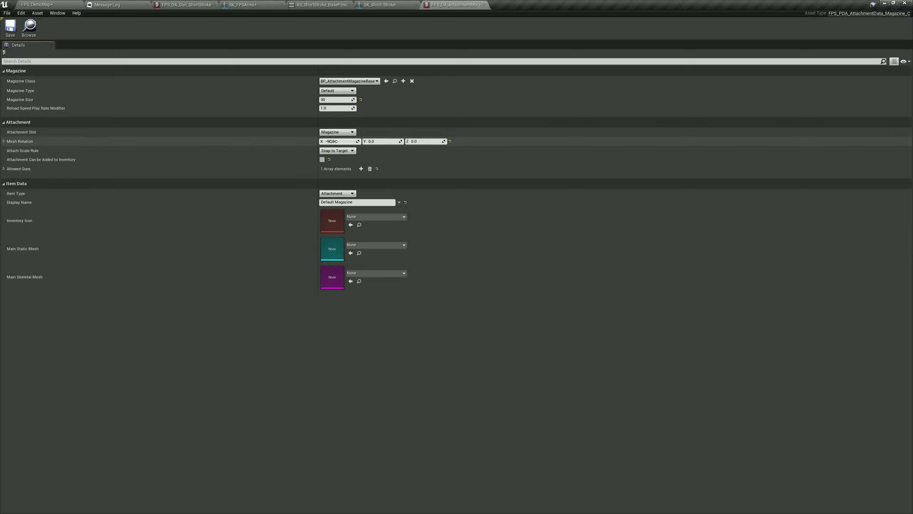
pyautogui.click(10, 27)
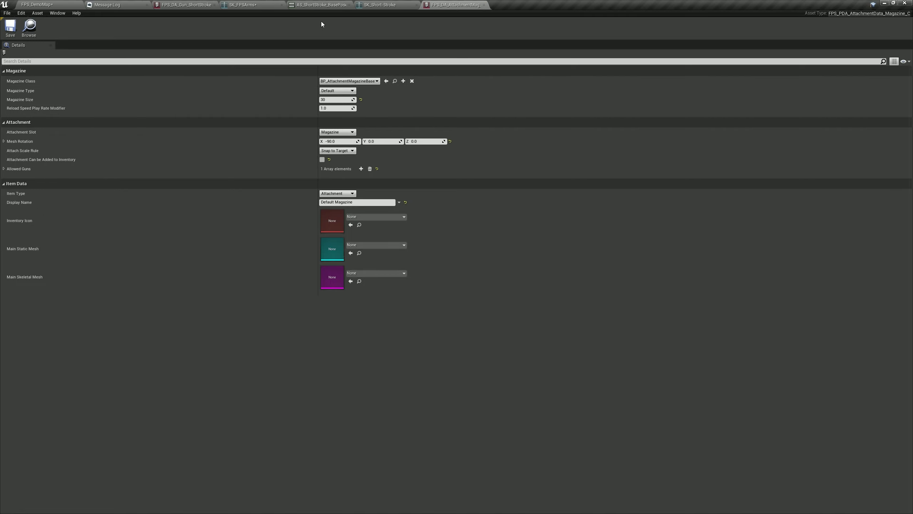
pyautogui.click(484, 6)
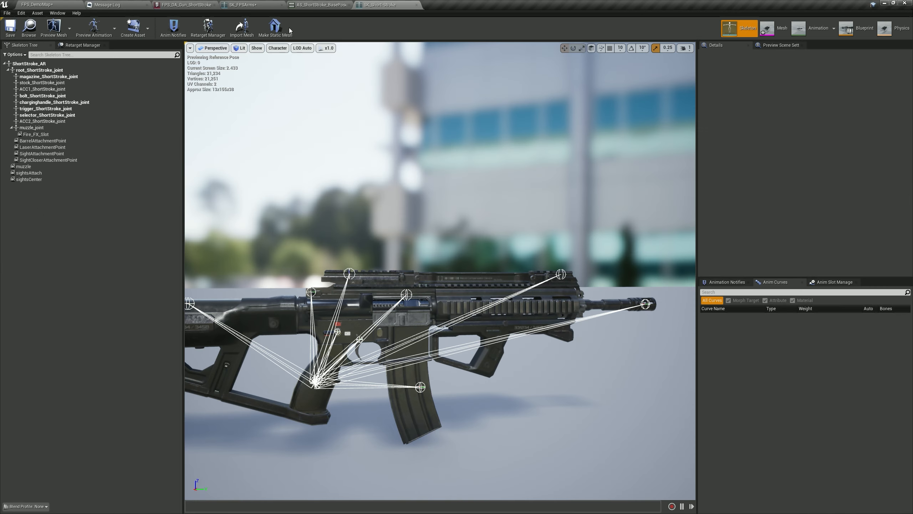
# - Set FPS_DA_AttachmentMag_DefaultShortStroke as both Magazine and Default Magazine Attachment in the Short Stroke gun data asset and save it
pyautogui.click(196, 6)
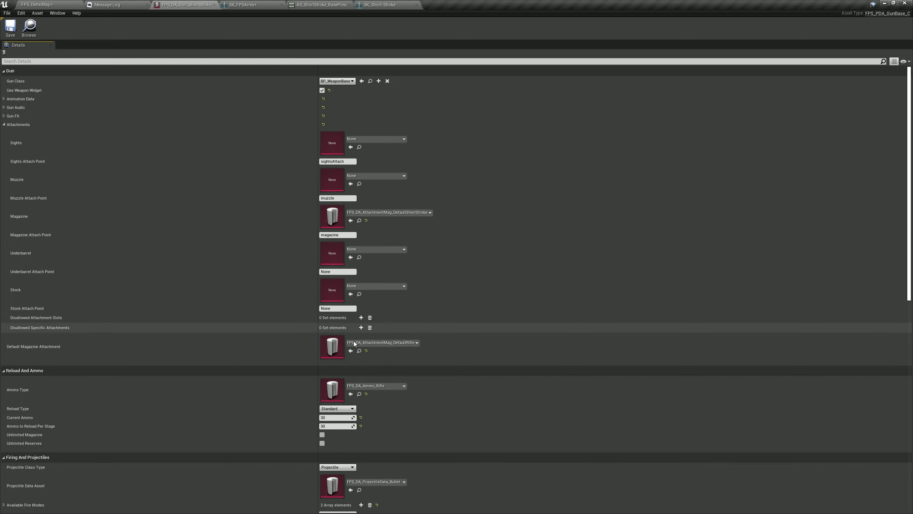
pyautogui.click(10, 27)
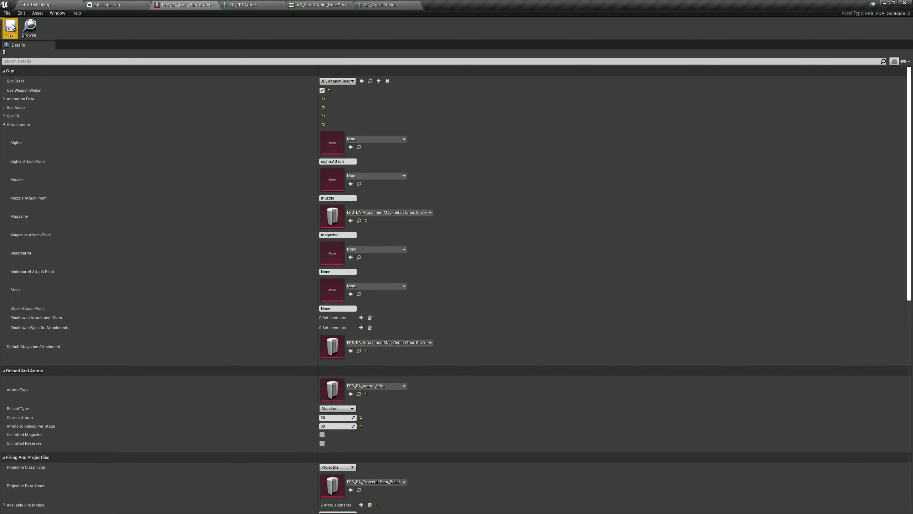
# - Play-test the demo map by picking up the Short Stroke, firing and reloading it, and end the play session
pyautogui.click(63, 4)
pyautogui.click(439, 27)
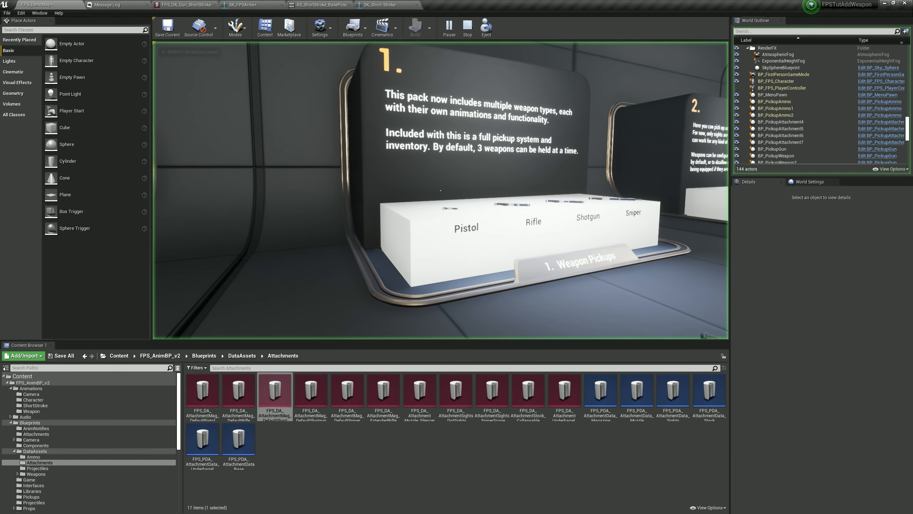
pyautogui.press('w')
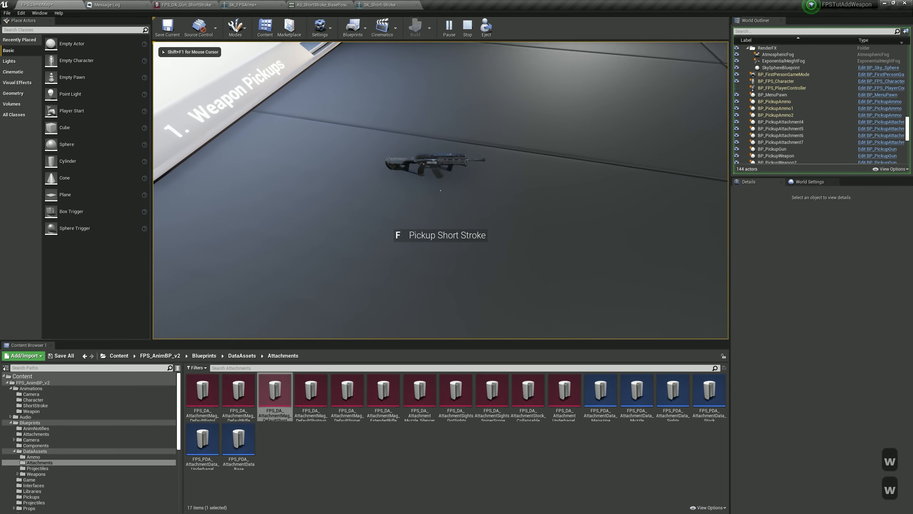
pyautogui.press('f')
pyautogui.click(440, 190)
pyautogui.press('w')
pyautogui.press('w')
pyautogui.press('w')
pyautogui.press('w')
pyautogui.press('w')
pyautogui.press('w')
pyautogui.press('w')
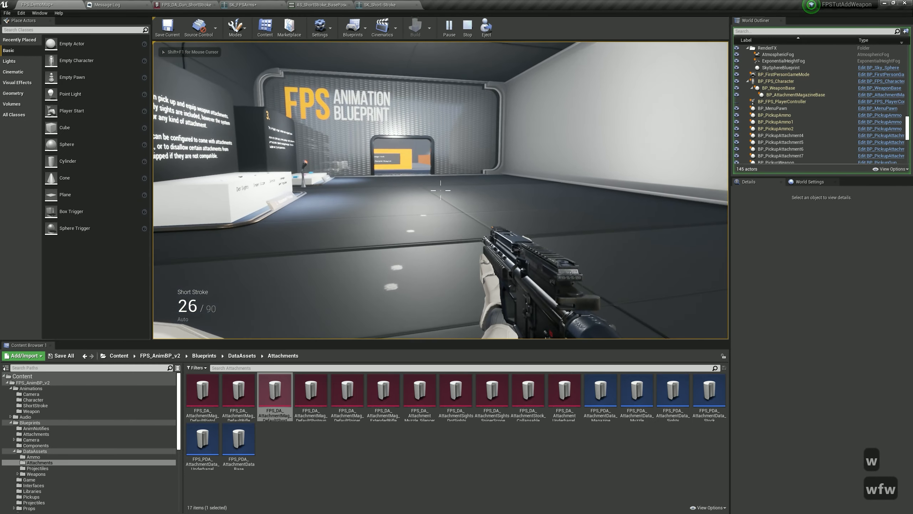
pyautogui.press('r')
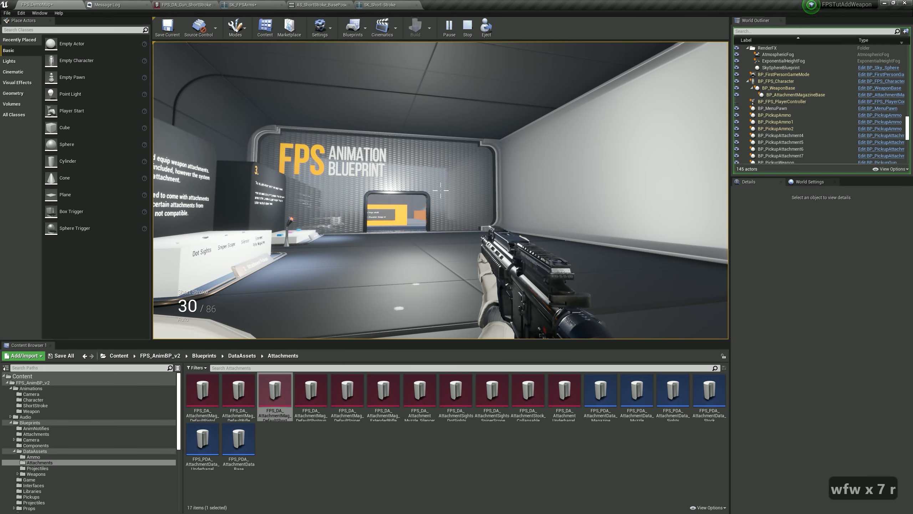
pyautogui.press('Escape')
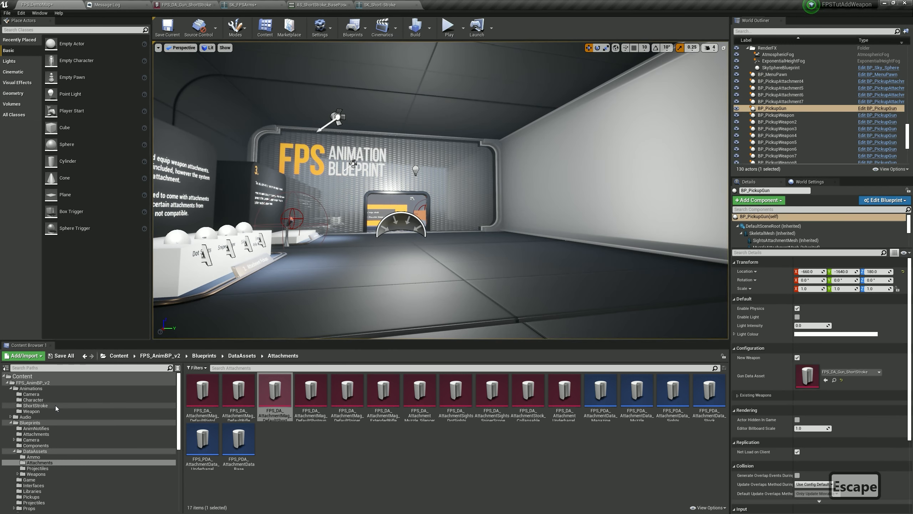
# - Open the ANIM_Short-Stroke-Reload animation from the FPS_AnimBP_v2/Animations/ShortStroke folder
pyautogui.scroll(-8, 61, 413)
pyautogui.click(40, 431)
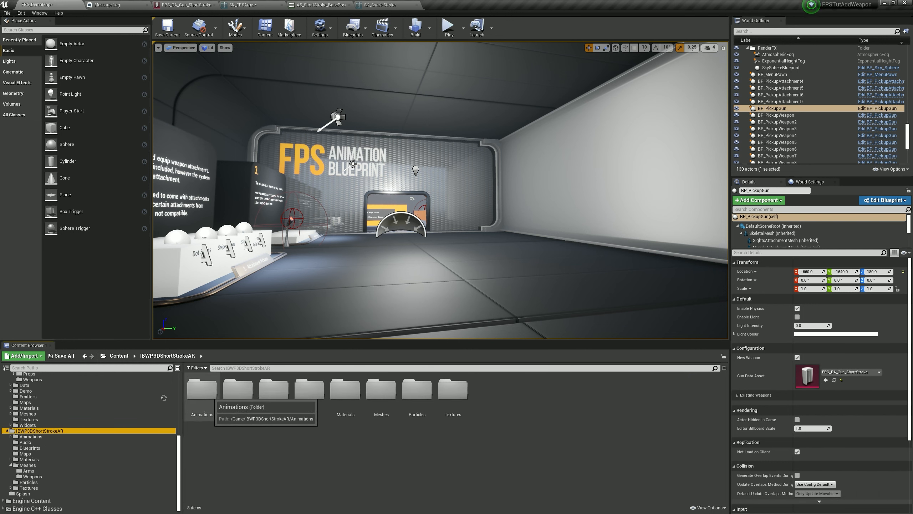
pyautogui.scroll(10, 27, 388)
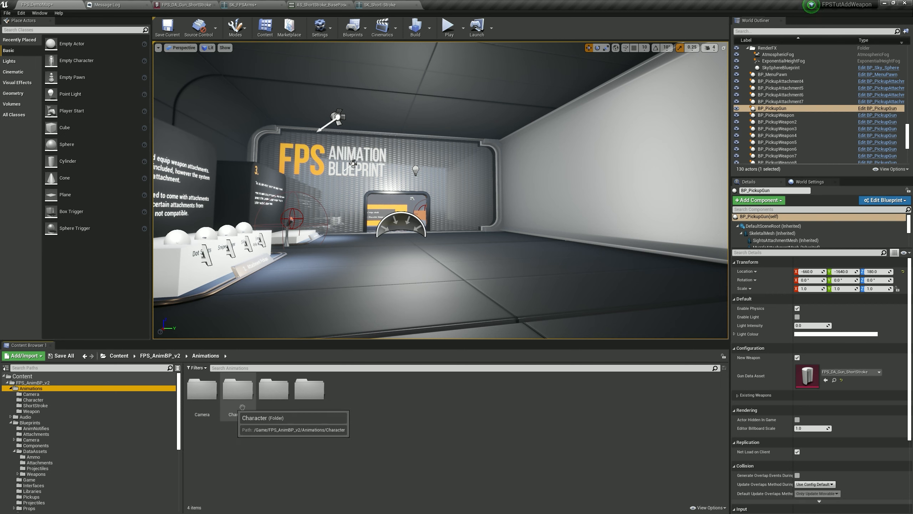
pyautogui.doubleClick(263, 394)
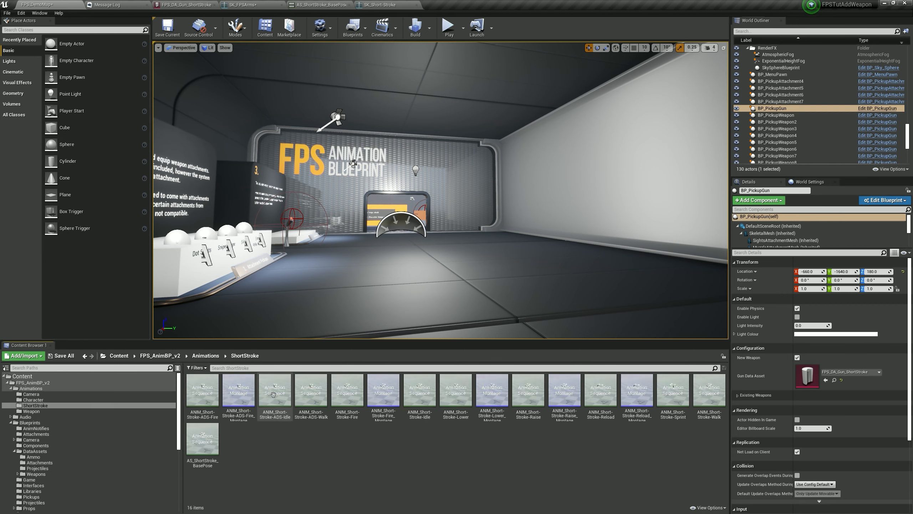
pyautogui.doubleClick(599, 415)
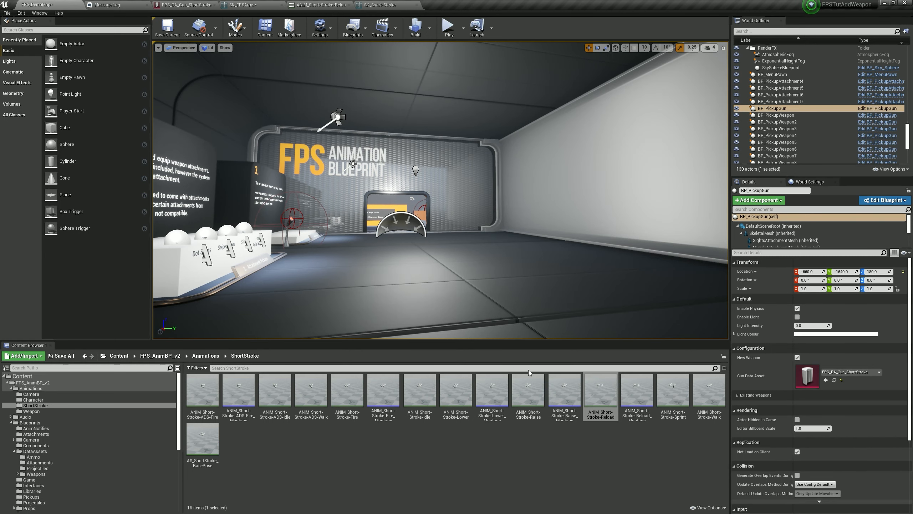
# - Export ANIM_Short-Stroke-Reload as an FBX file to the Adding Weapons folder using the default FBX 2013 options
pyautogui.rightClick(601, 391)
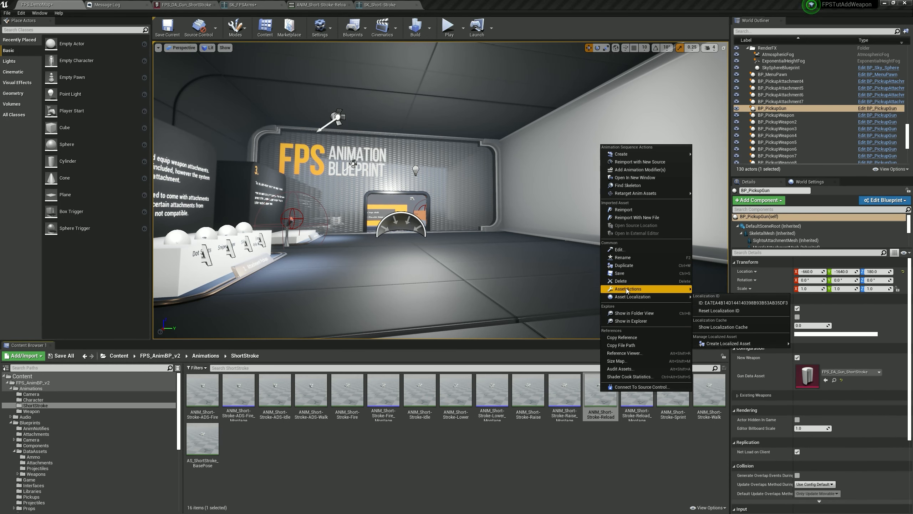
pyautogui.moveTo(627, 290)
pyautogui.click(711, 323)
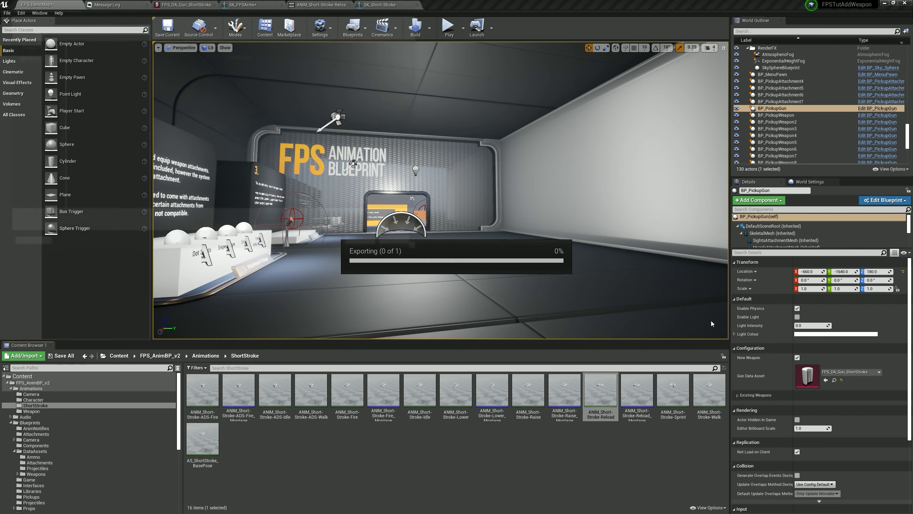
pyautogui.click(368, 246)
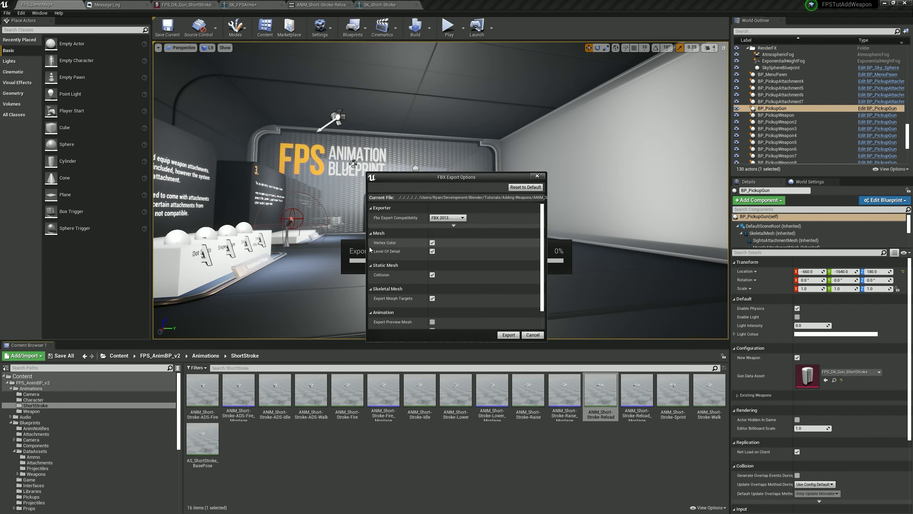
pyautogui.click(505, 332)
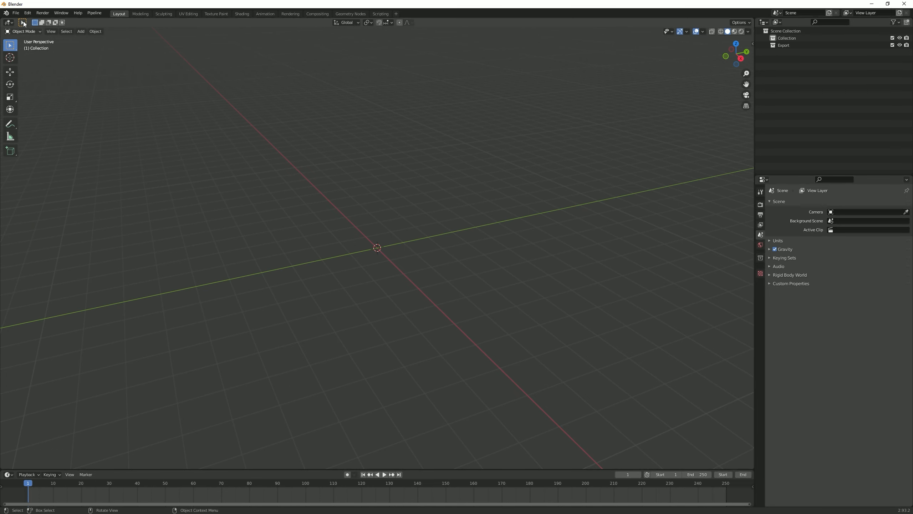
# - Switch to Blender, import ANIM_Short-Stroke-Reload.FBX from the Adding Weapons folder, and select the imported root armature
pyautogui.click(16, 13)
pyautogui.moveTo(37, 109)
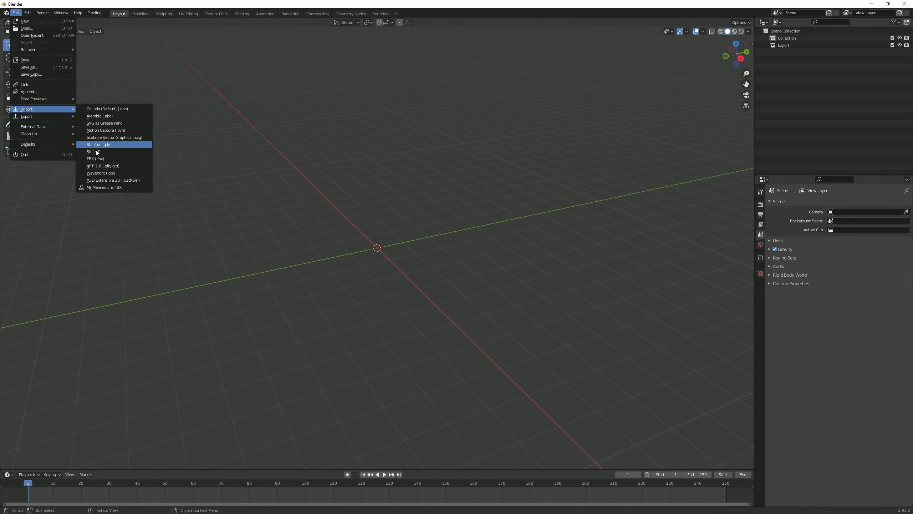
pyautogui.click(93, 158)
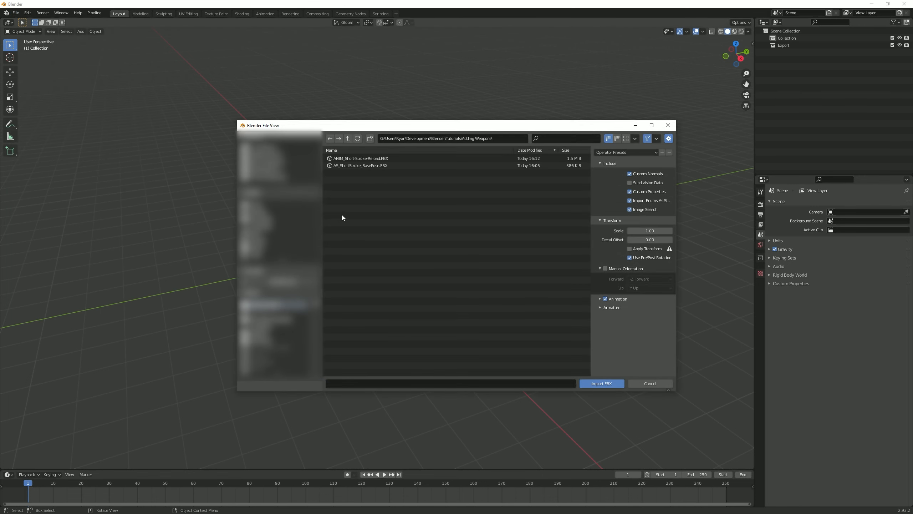
pyautogui.click(354, 160)
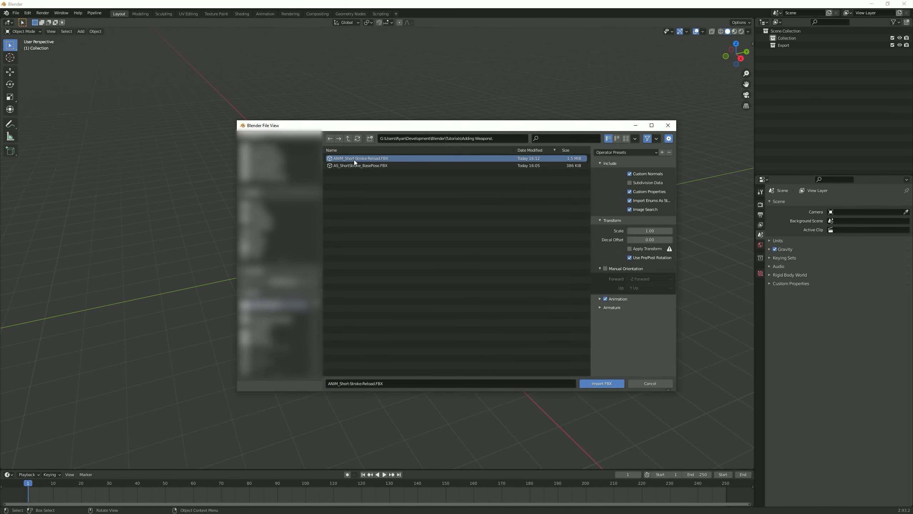
pyautogui.click(593, 384)
pyautogui.scroll(5, 349, 214)
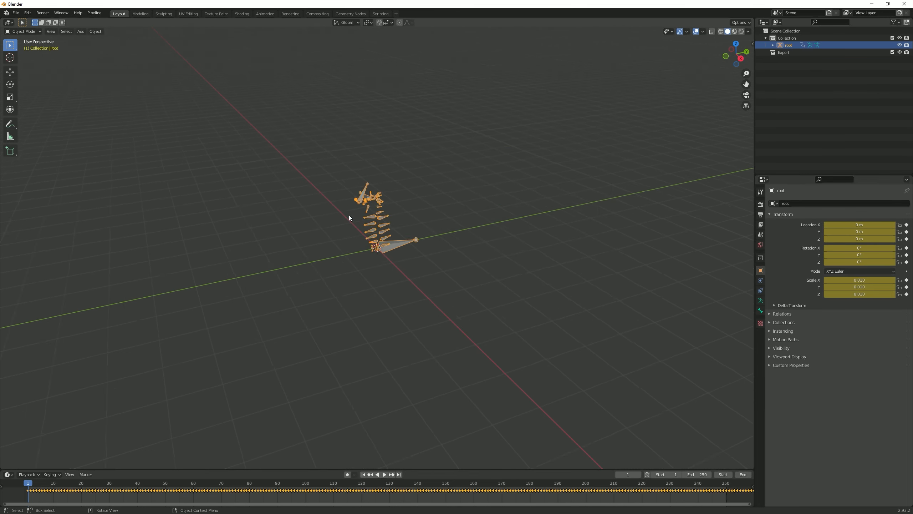
pyautogui.click(327, 201)
pyautogui.moveTo(335, 184)
pyautogui.mouseDown(button='middle')
pyautogui.moveTo(406, 186)
pyautogui.moveTo(348, 184)
pyautogui.mouseUp(button='middle')
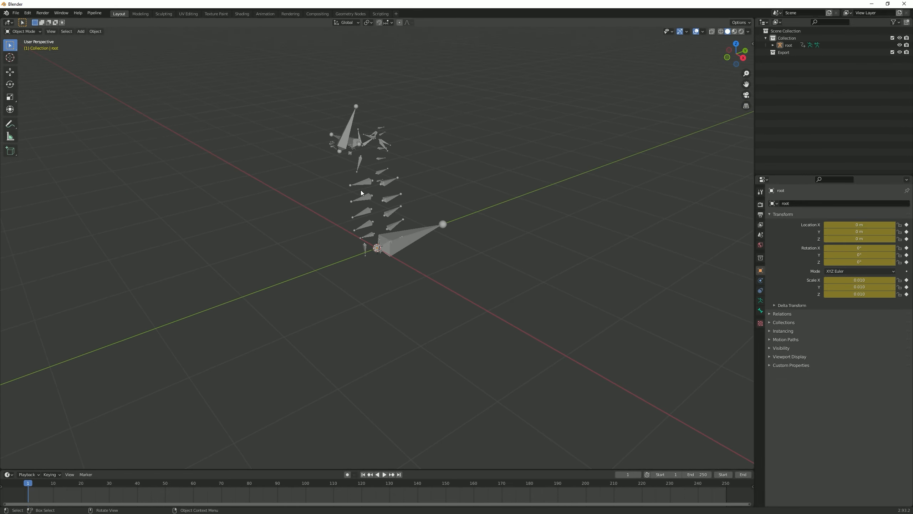
pyautogui.press('a')
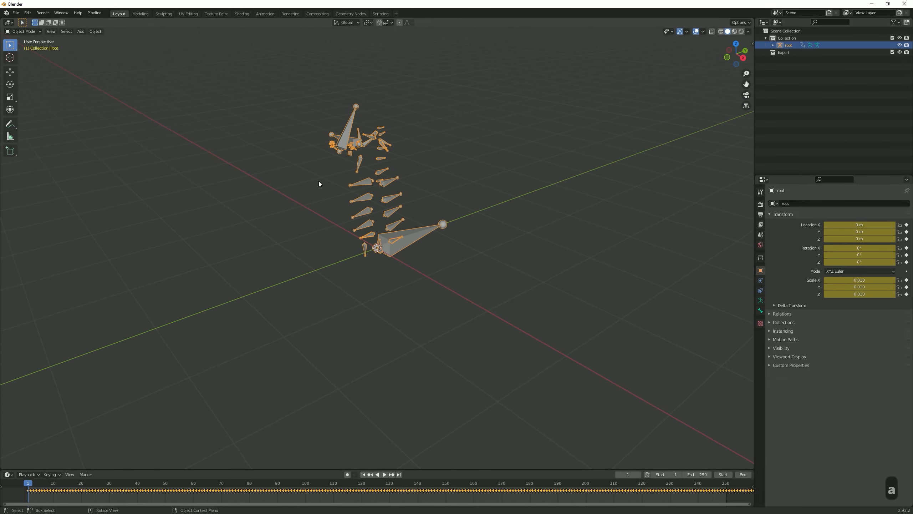
# - Switch to the Animation workspace and set the scene's end frame to 300, matching the last keyframe of the reload animation
pyautogui.click(265, 15)
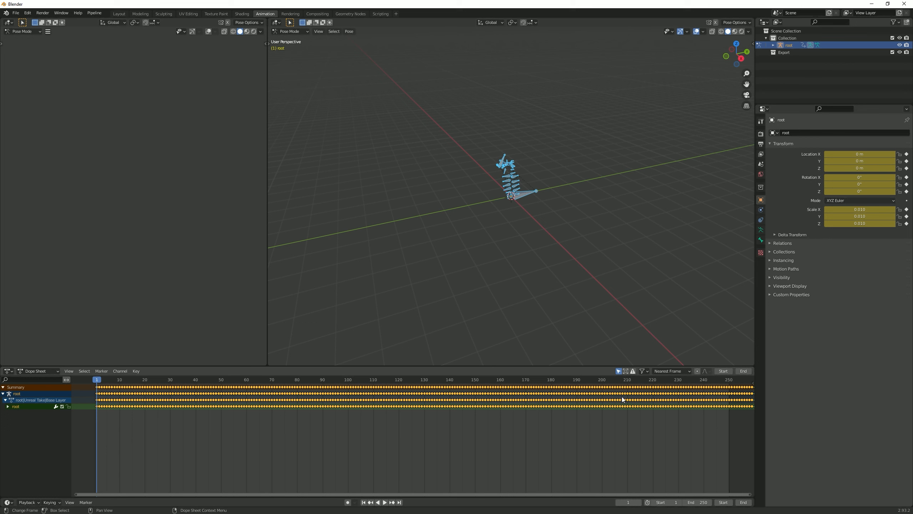
pyautogui.scroll(-2, 547, 447)
pyautogui.scroll(-2, 546, 446)
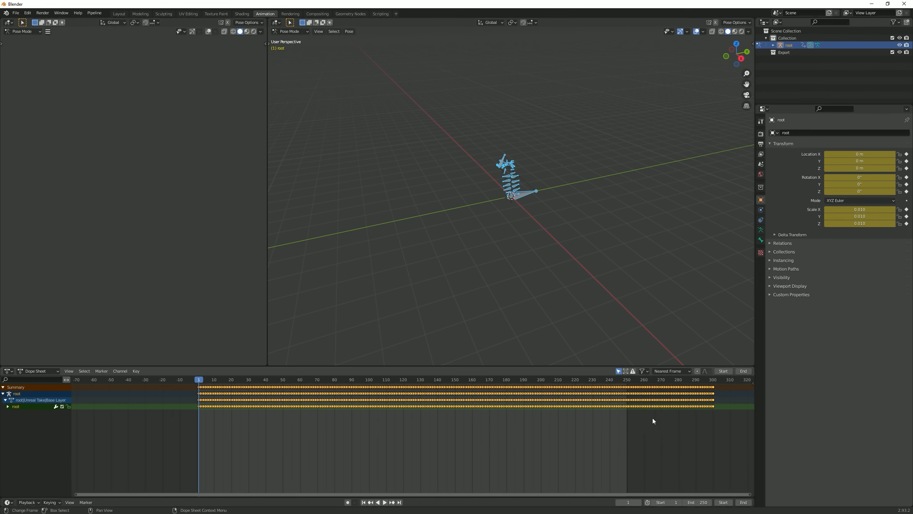
pyautogui.click(714, 381)
pyautogui.click(699, 502)
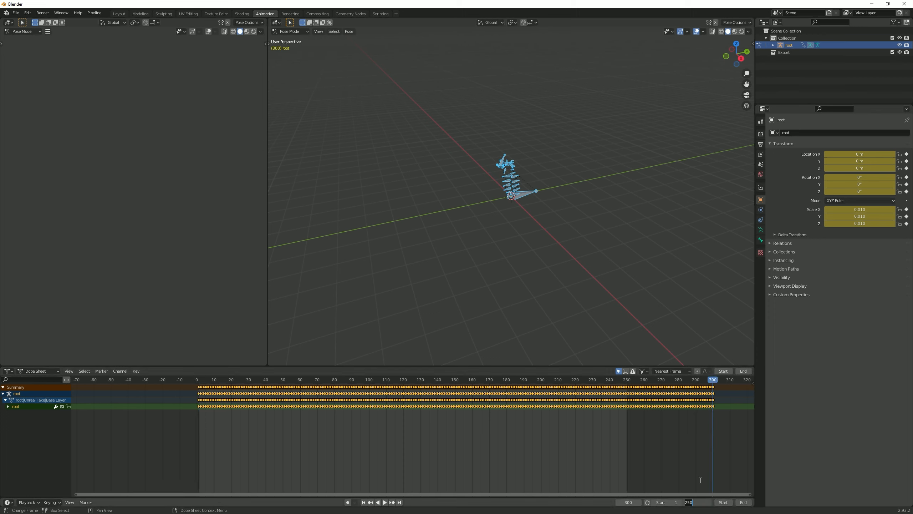
pyautogui.write('300')
pyautogui.press('Return')
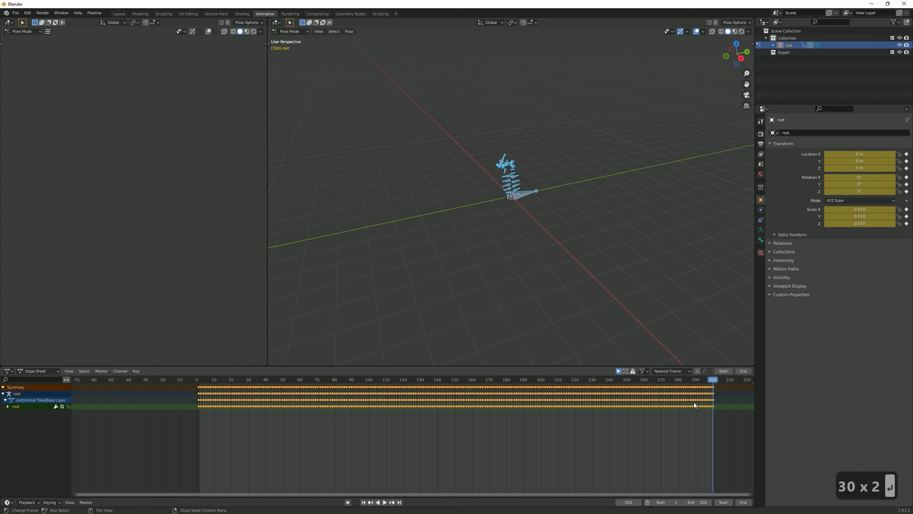
# - Switch the root armature from Pose Mode to Object Mode, keeping it selected
pyautogui.click(514, 183)
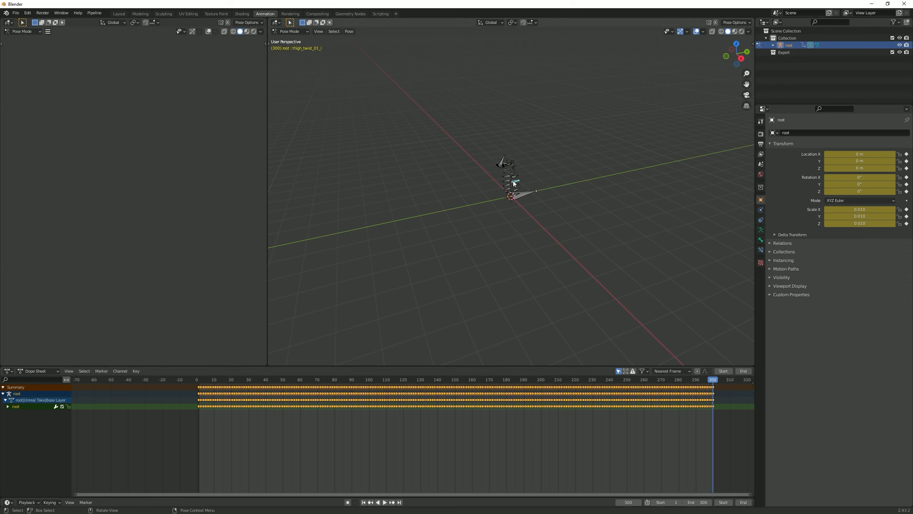
pyautogui.press('Tab')
pyautogui.press('Tab')
pyautogui.press('Tab')
pyautogui.press('Tab')
pyautogui.press('Tab')
pyautogui.press('Tab')
pyautogui.press('Tab')
pyautogui.press('Tab')
pyautogui.press('Tab')
pyautogui.press('Tab')
pyautogui.press('Tab')
pyautogui.press('Tab')
pyautogui.press('Tab')
pyautogui.press('Tab')
pyautogui.press('Tab')
pyautogui.press('Tab')
pyautogui.press('Tab')
pyautogui.press('Tab')
pyautogui.press('Tab')
pyautogui.press('Tab')
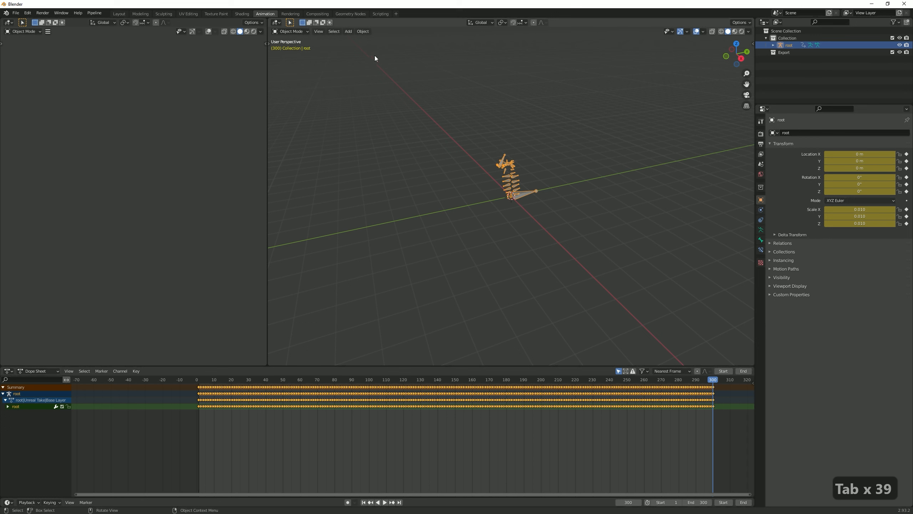
# - Bake the armature's action over frames 1 to 300 as Pose data, with Only Selected Bones off and Clean Curves on
pyautogui.click(363, 31)
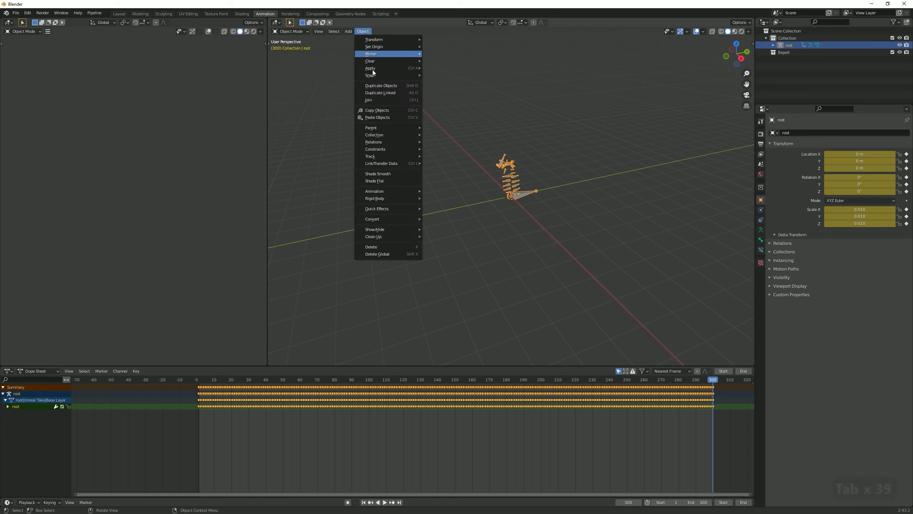
pyautogui.moveTo(398, 191)
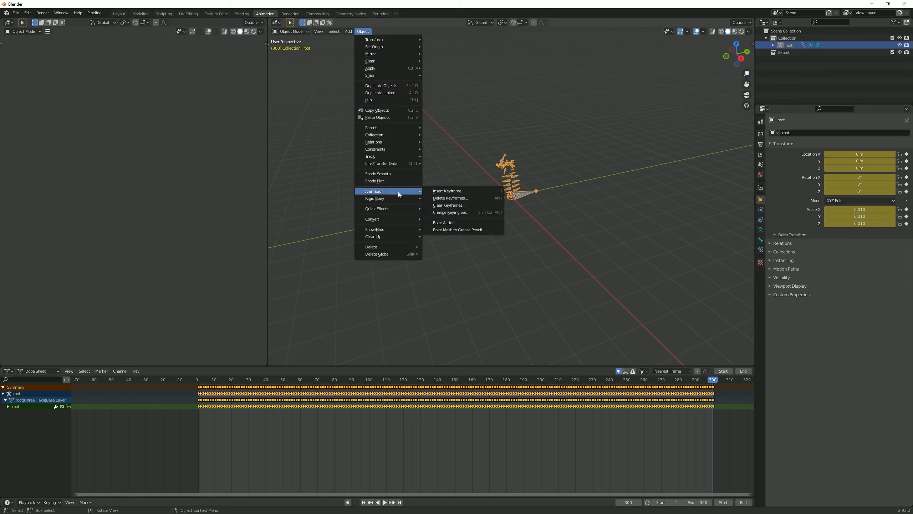
pyautogui.click(443, 223)
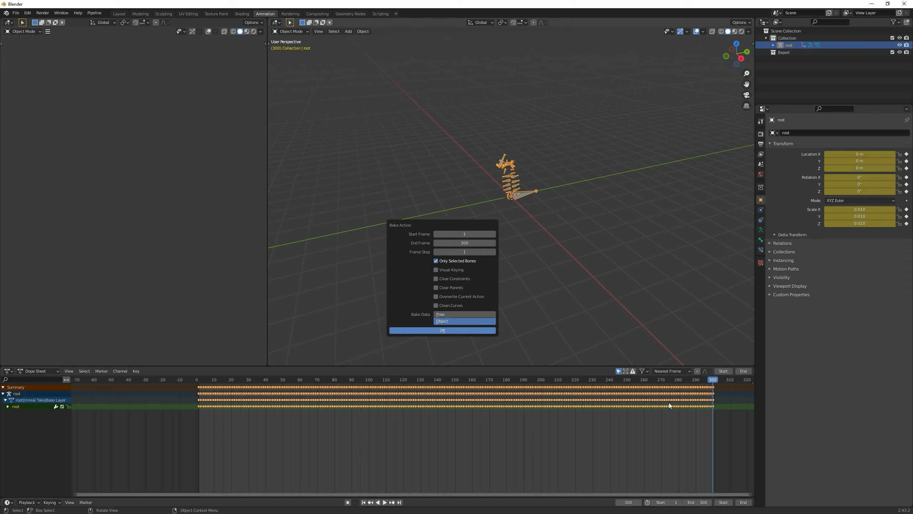
pyautogui.click(437, 261)
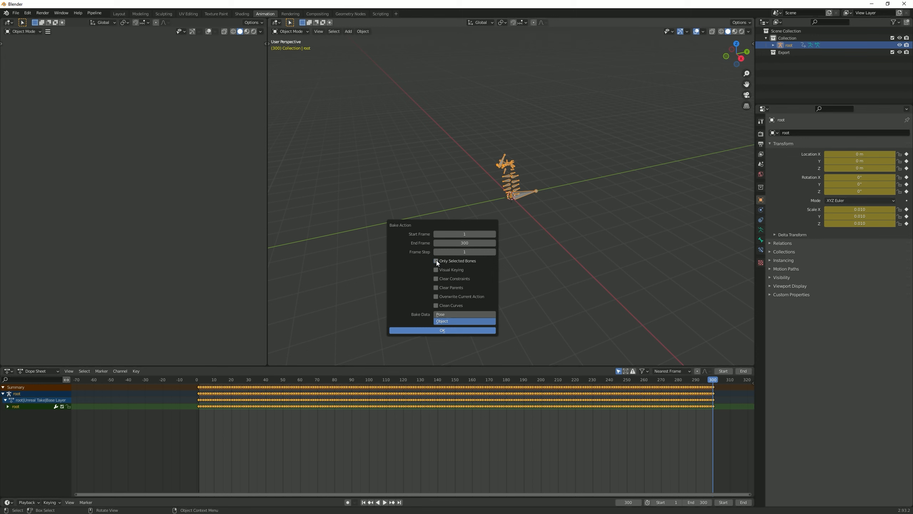
pyautogui.click(442, 314)
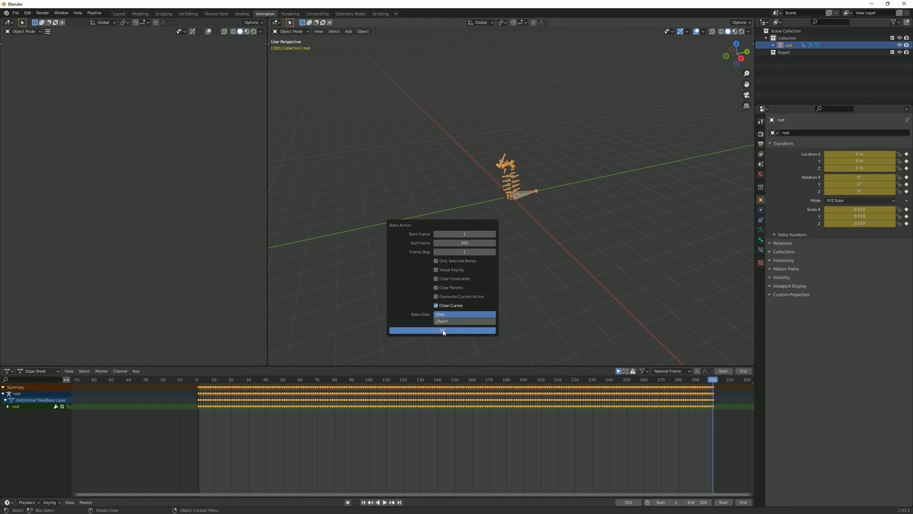
pyautogui.click(443, 331)
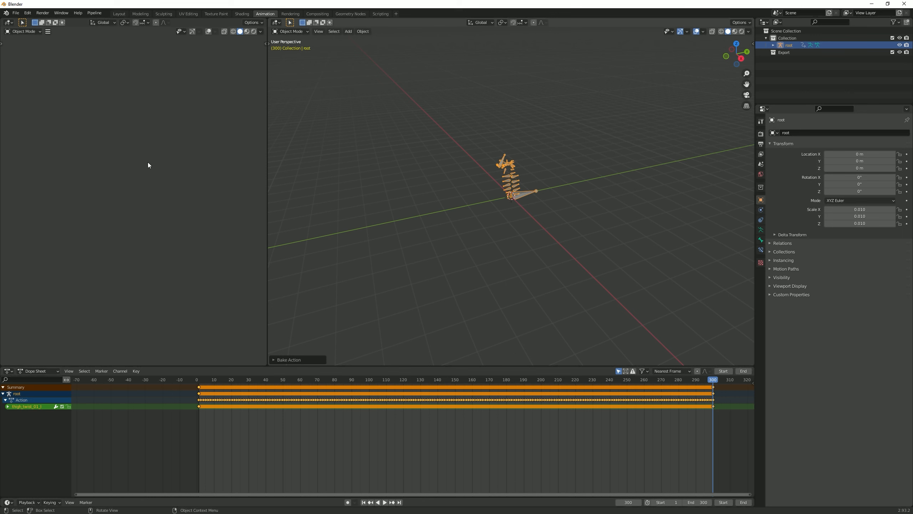
# - Change the empty camera viewport area to the Action Editor and rename the baked action Reload
pyautogui.click(8, 23)
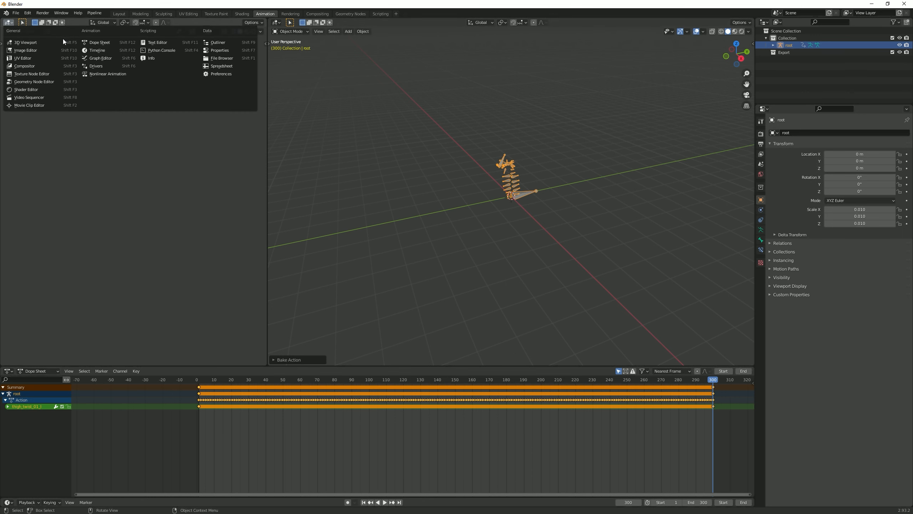
pyautogui.click(90, 43)
pyautogui.click(40, 23)
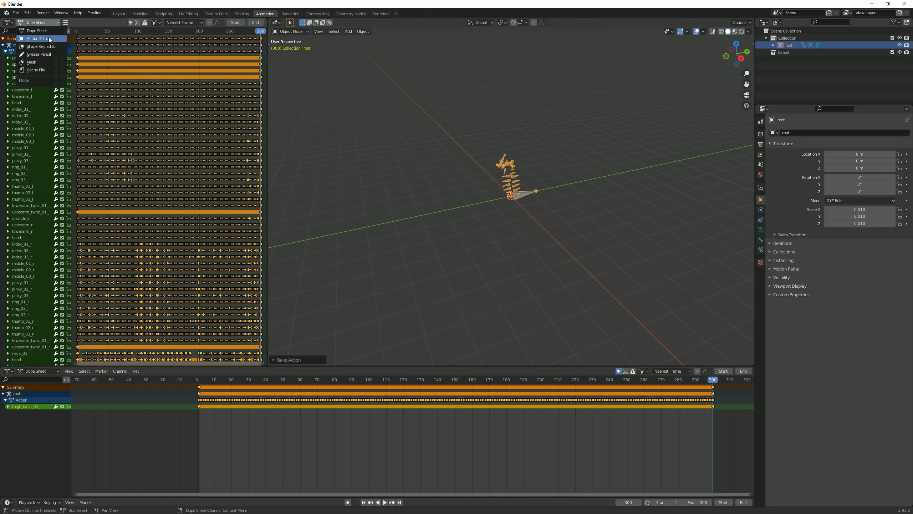
pyautogui.click(49, 39)
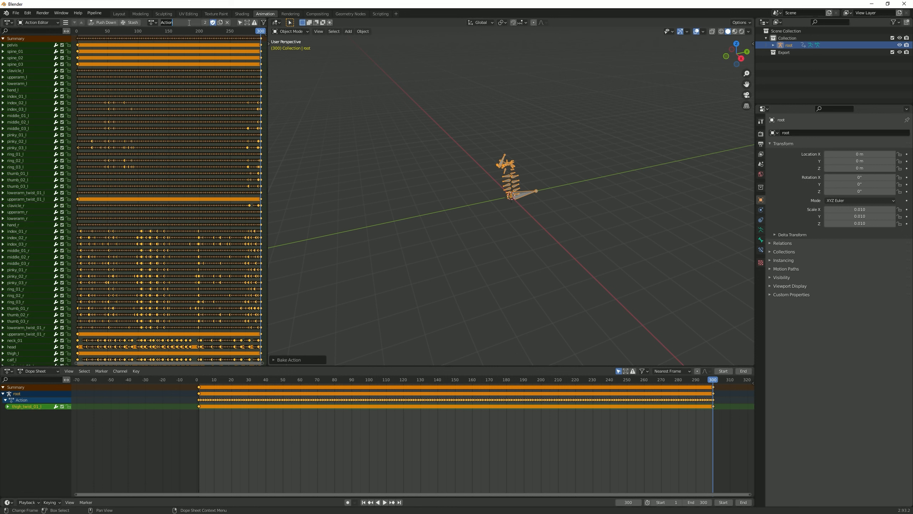
pyautogui.write('Reload')
pyautogui.press('Return')
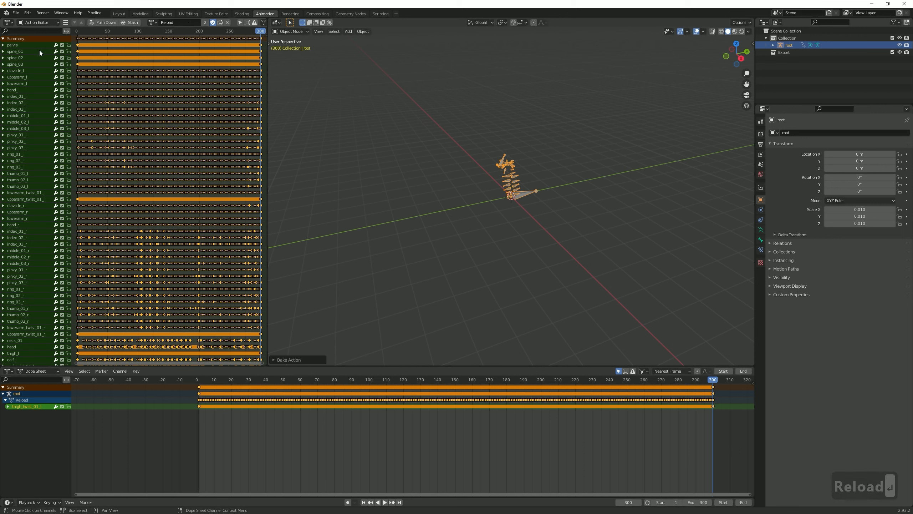
# - Switch the root armature from Object Mode to Pose Mode
pyautogui.scroll(4, 493, 138)
pyautogui.scroll(2, 501, 134)
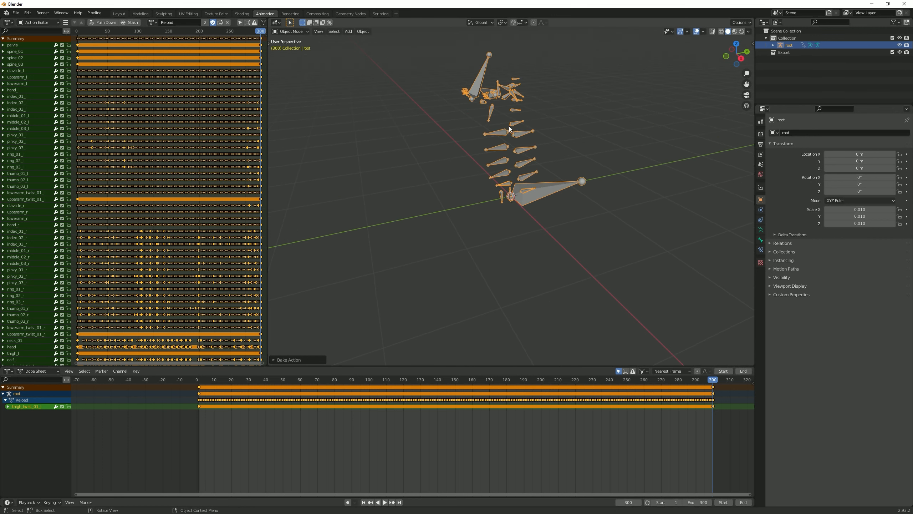
pyautogui.moveTo(509, 125); pyautogui.dragTo(544, 164, button='middle')
pyautogui.scroll(2, 544, 166)
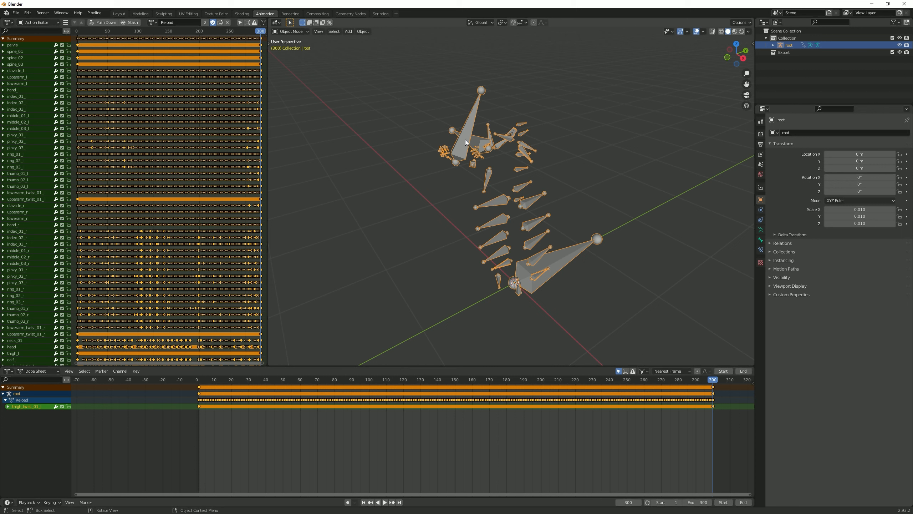
pyautogui.press('Tab')
pyautogui.press('Tab')
pyautogui.press('Tab')
pyautogui.press('Tab')
pyautogui.press('Tab')
pyautogui.press('Tab')
pyautogui.press('Tab')
pyautogui.press('Tab')
pyautogui.press('Tab')
pyautogui.press('Tab')
pyautogui.press('Tab')
pyautogui.press('Tab')
pyautogui.press('Tab')
pyautogui.press('Tab')
pyautogui.press('Tab')
pyautogui.press('Tab')
pyautogui.press('Tab')
pyautogui.press('Tab')
pyautogui.press('Tab')
pyautogui.press('Tab')
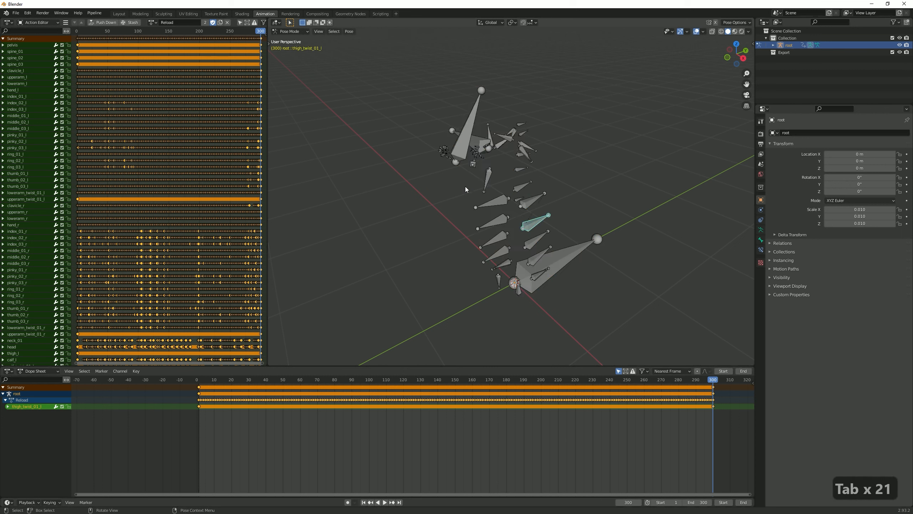
# - Delete all Reload keyframes of the ik_hand_l, ik_hand_r and ik_hand_gun bones, with the current frame set to 1
pyautogui.click(465, 137)
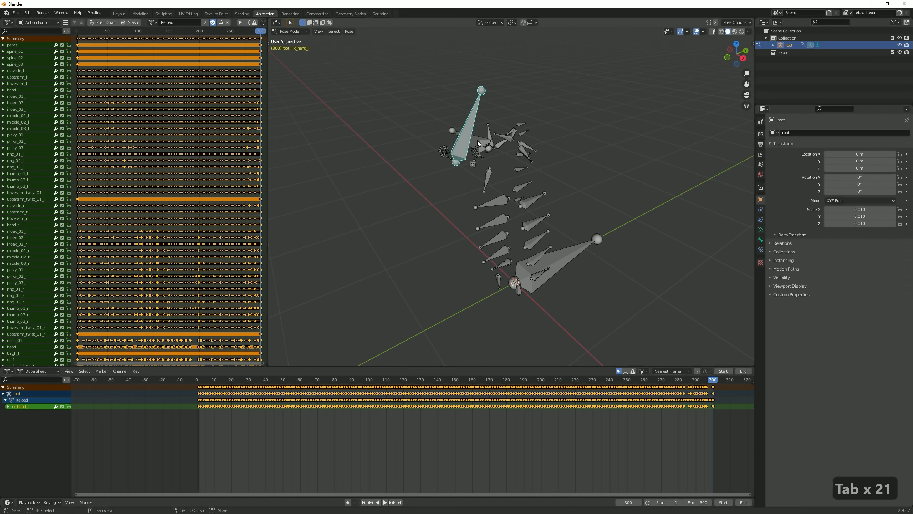
pyautogui.keyDown('shift'); pyautogui.click(477, 141); pyautogui.keyUp('shift')
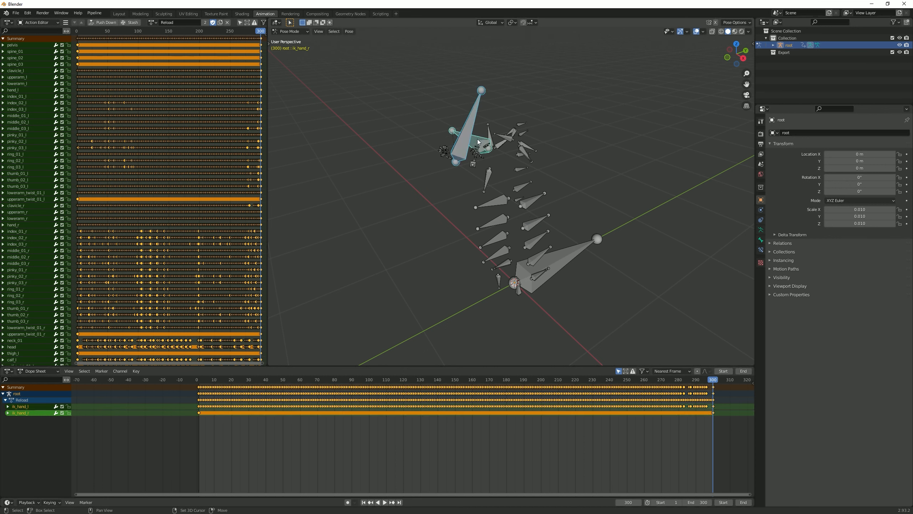
pyautogui.keyDown('shift'); pyautogui.click(478, 140); pyautogui.keyUp('shift')
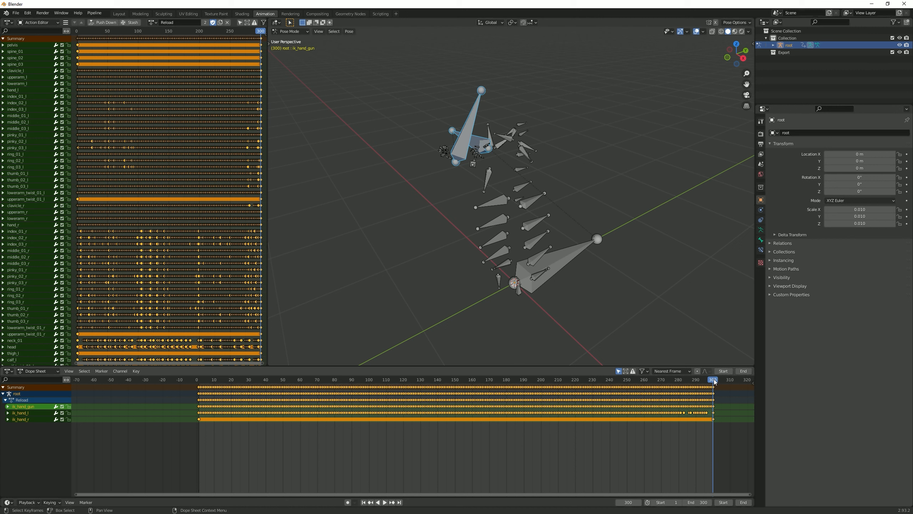
pyautogui.moveTo(714, 381); pyautogui.dragTo(200, 393)
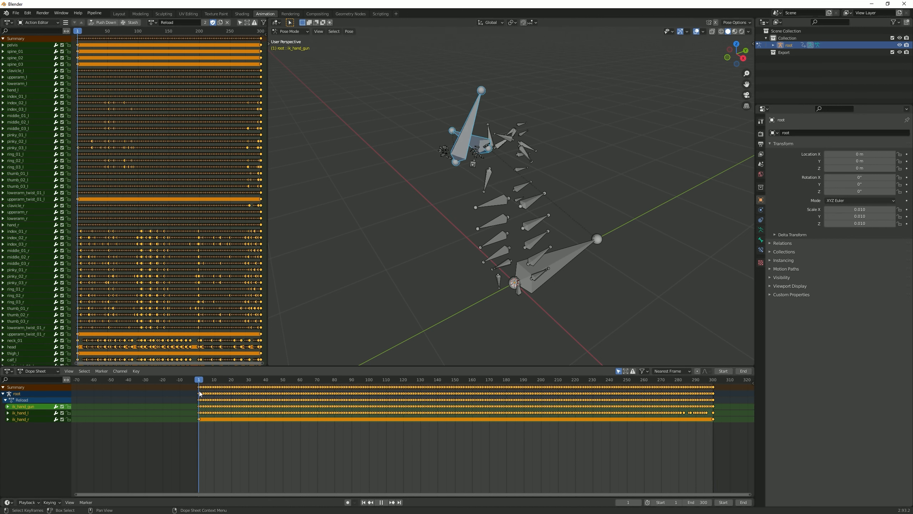
pyautogui.moveTo(734, 443); pyautogui.dragTo(194, 406)
pyautogui.press('Delete')
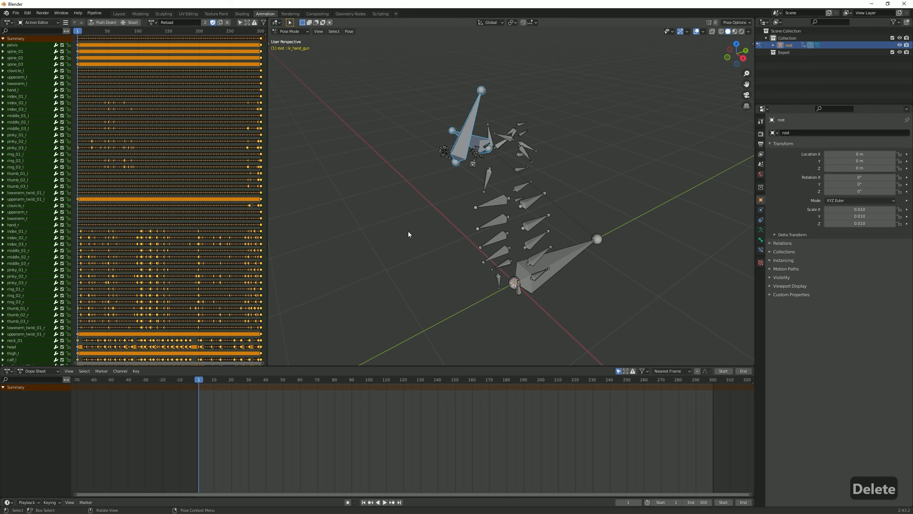
# - Enable auto keying and insert a Location & Rotation keyframe at frame 1 for the three selected IK hand bones
pyautogui.click(348, 503)
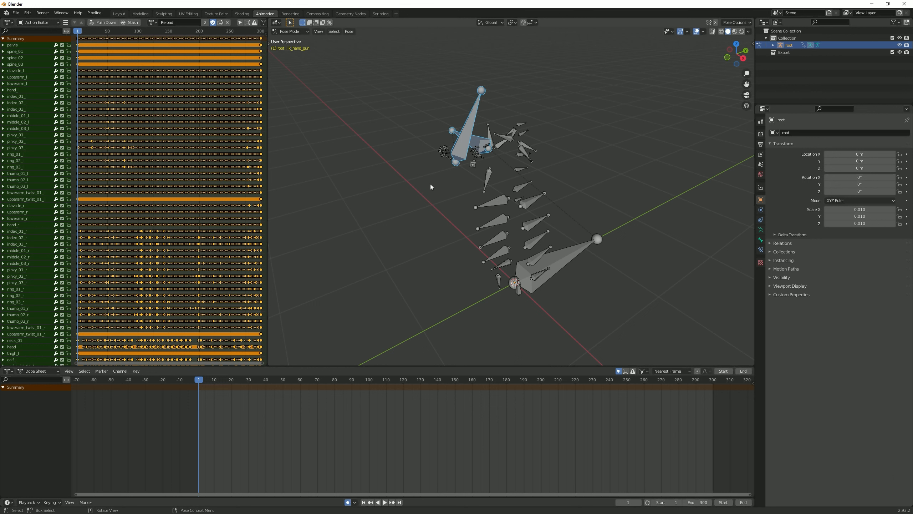
pyautogui.press('i')
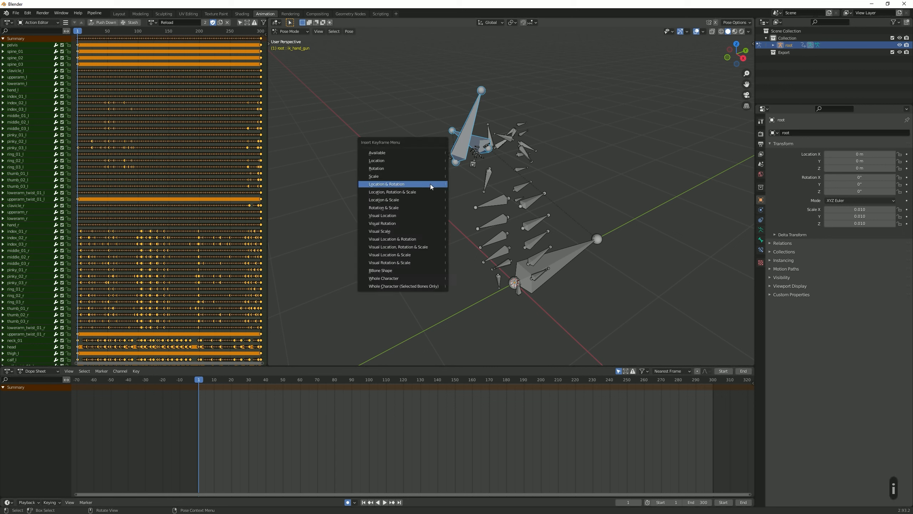
pyautogui.click(430, 184)
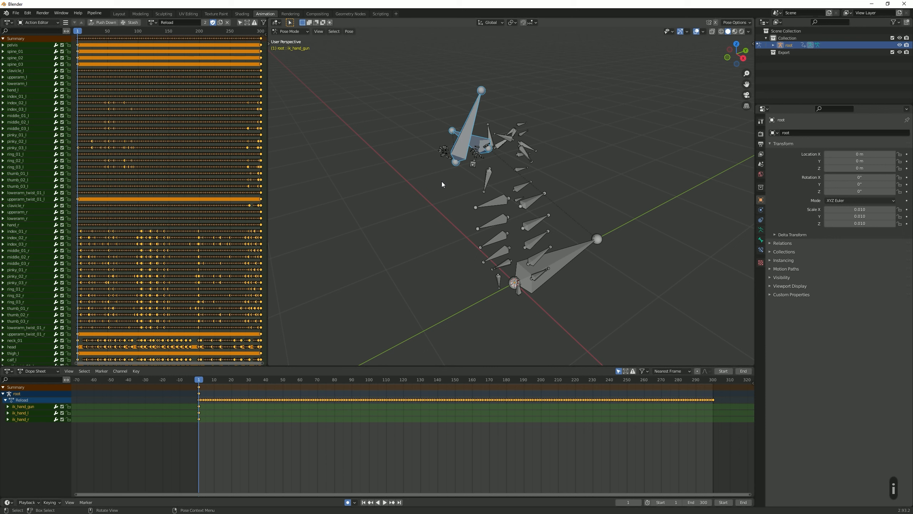
pyautogui.click(442, 182)
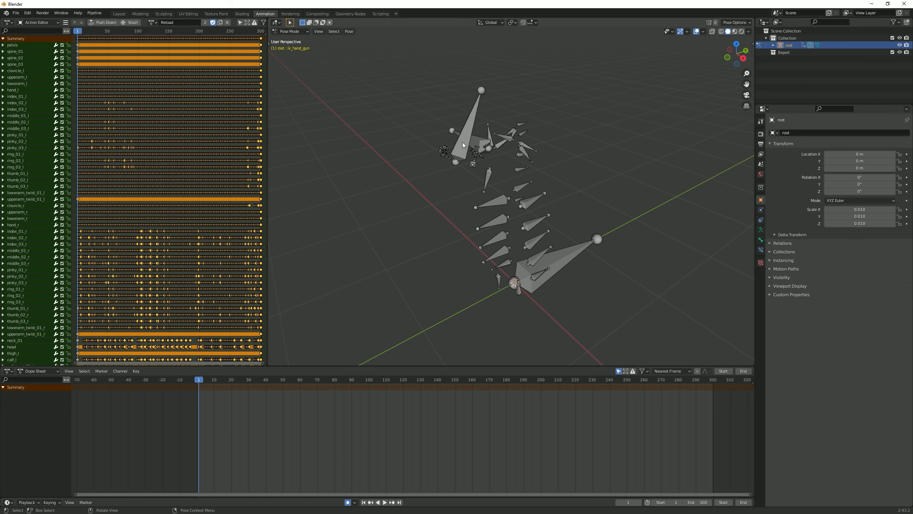
# - Add a Copy Transforms constraint to the ik_hand_l bone, targeting the root armature's hand_l bone
pyautogui.click(462, 142)
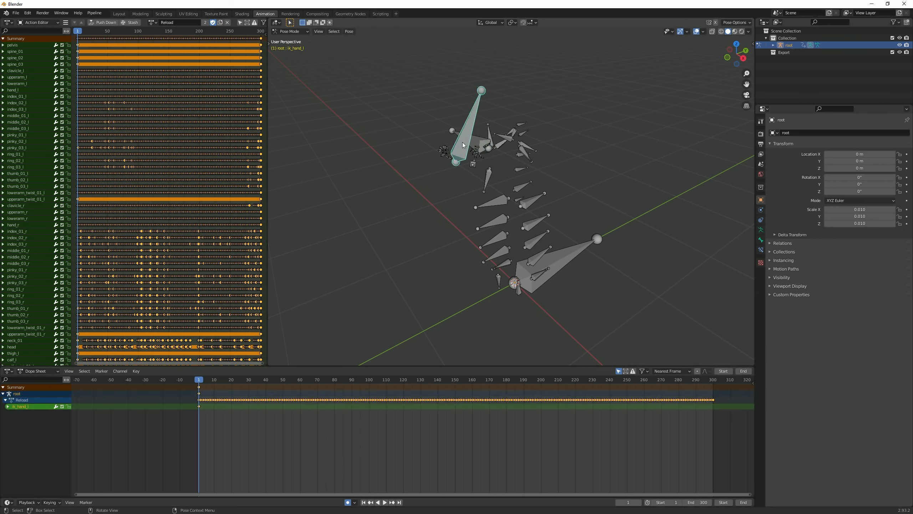
pyautogui.click(761, 250)
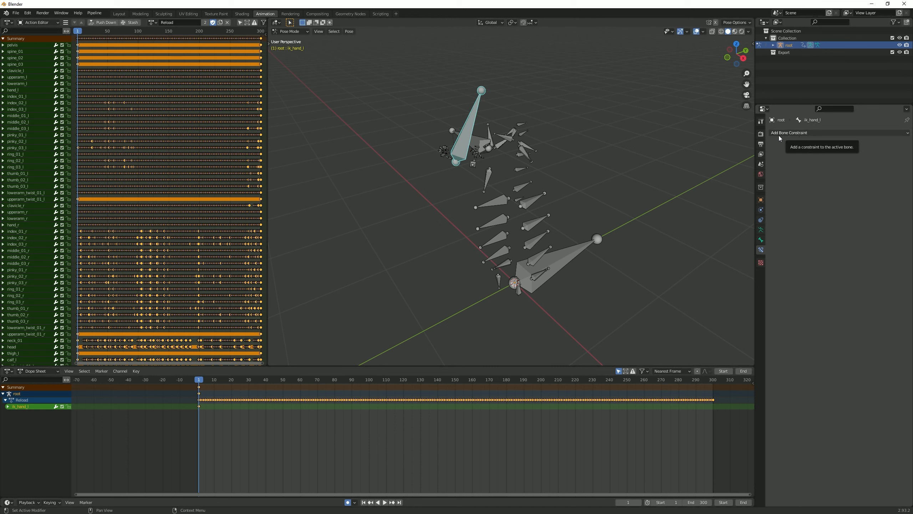
pyautogui.click(798, 133)
pyautogui.click(788, 177)
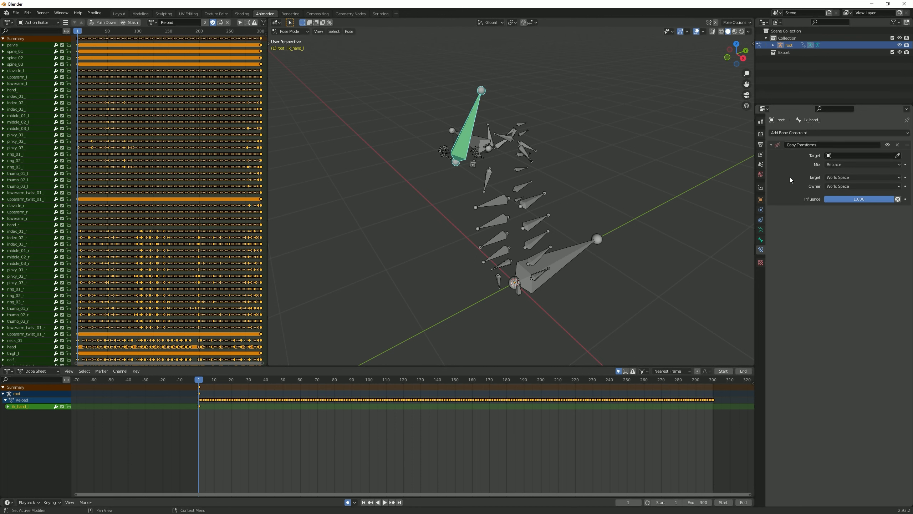
pyautogui.click(897, 156)
pyautogui.click(490, 142)
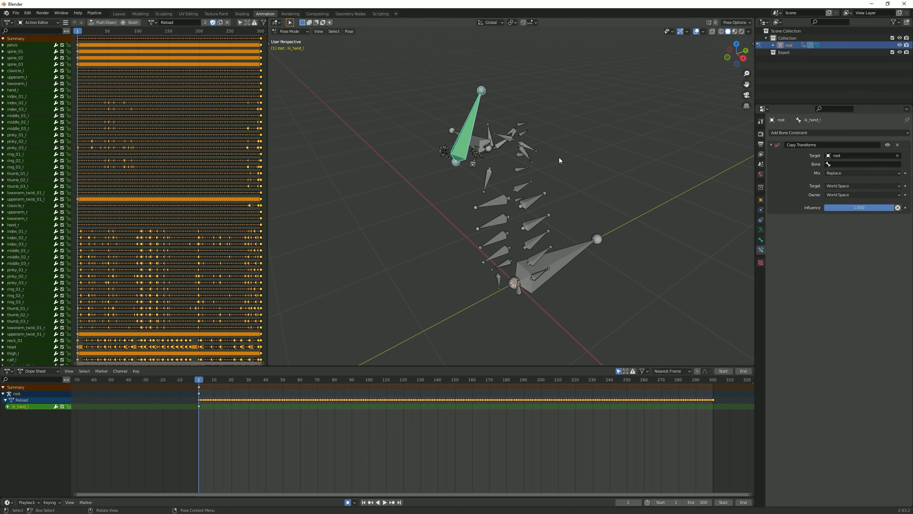
pyautogui.click(848, 164)
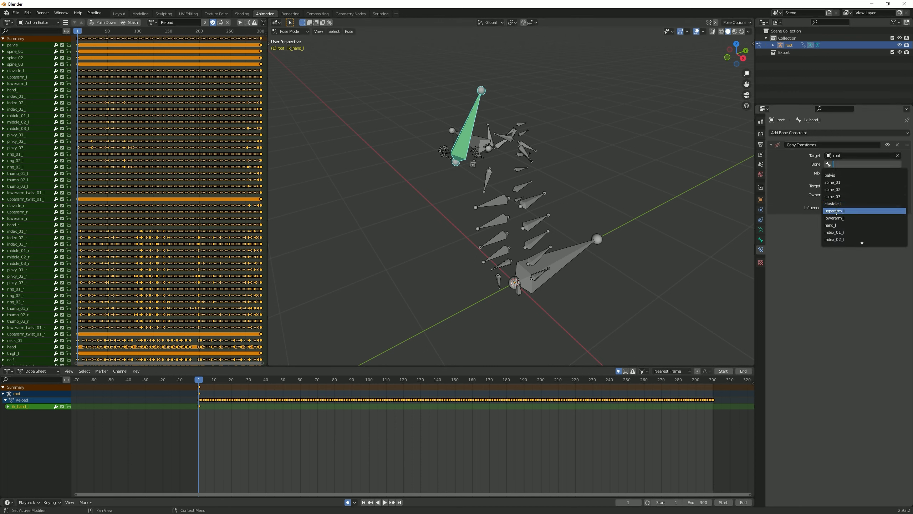
pyautogui.click(834, 225)
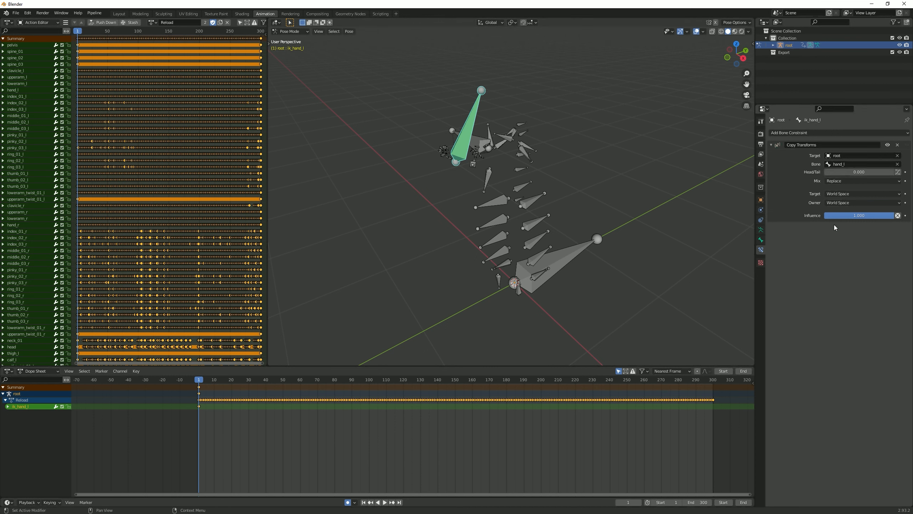
# - Add a Copy Transforms constraint to the ik_hand_r bone, targeting the root armature's hand_r bone
pyautogui.click(478, 142)
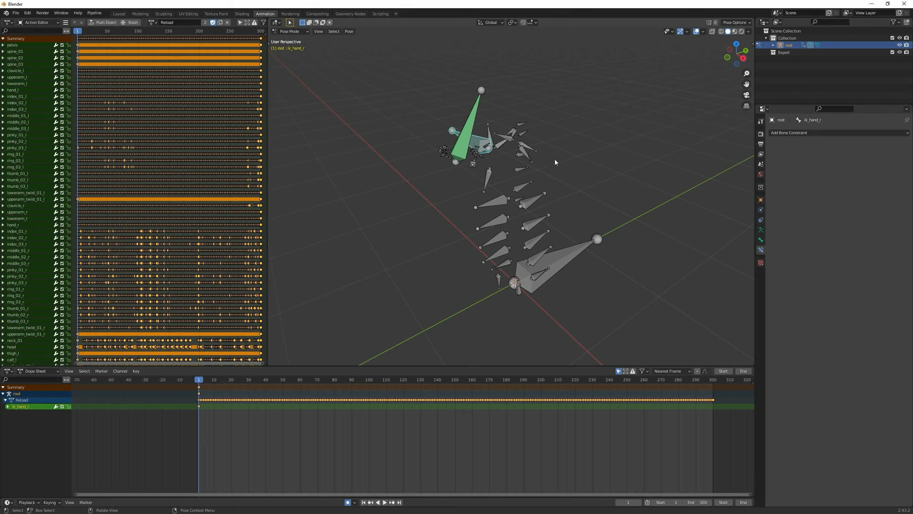
pyautogui.click(478, 139)
pyautogui.click(805, 134)
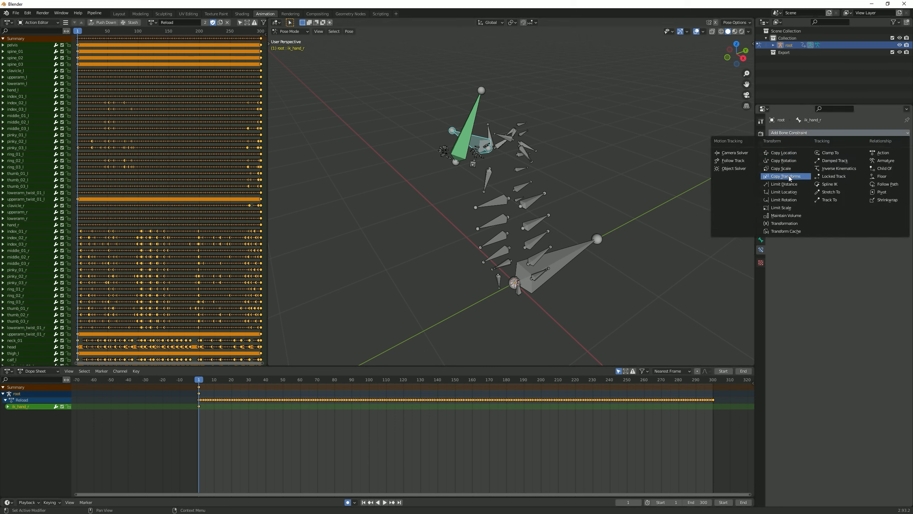
pyautogui.click(789, 176)
pyautogui.click(896, 156)
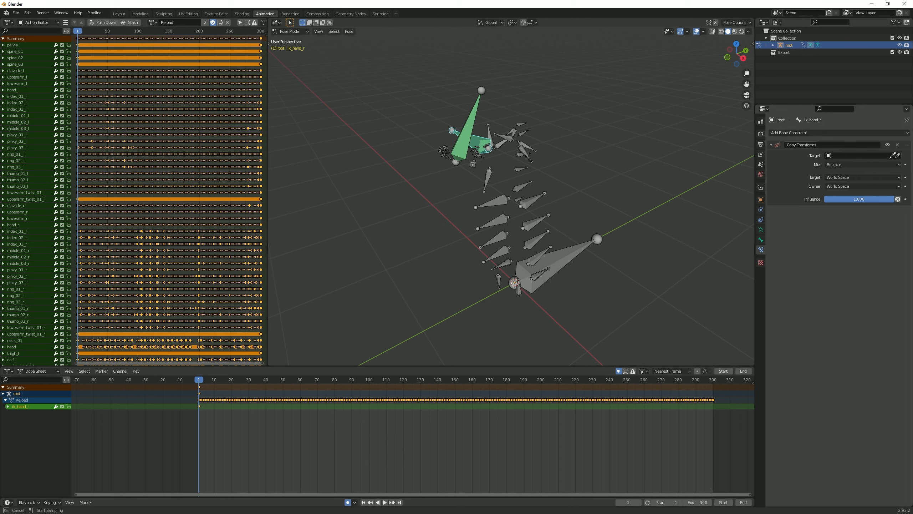
pyautogui.click(490, 171)
pyautogui.click(839, 165)
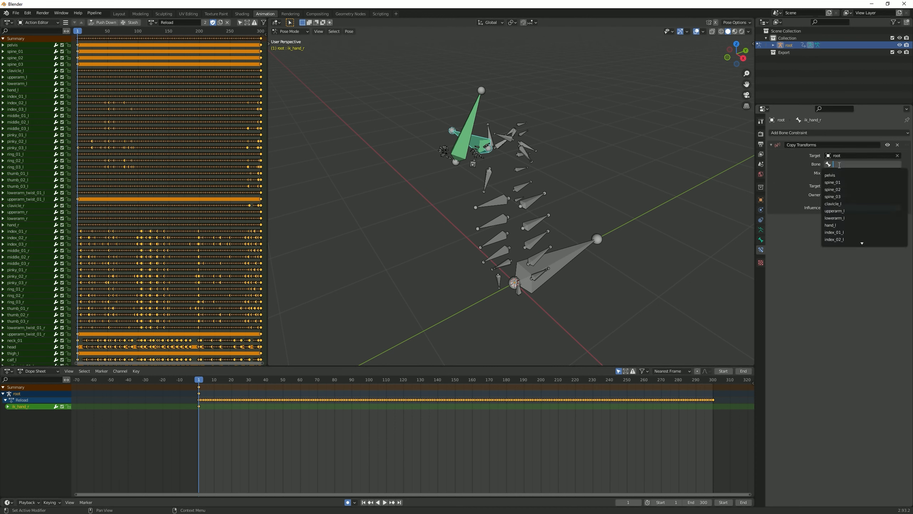
pyautogui.write('hand')
pyautogui.click(837, 182)
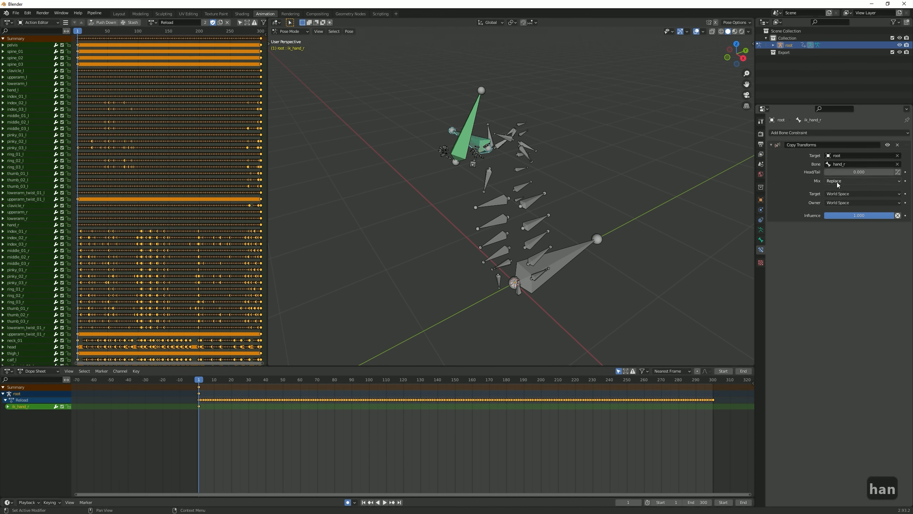
# - Arrange Blender side by side with the Notepad coordinates and display the ik_hand_gun bone's transform values
pyautogui.click(480, 143)
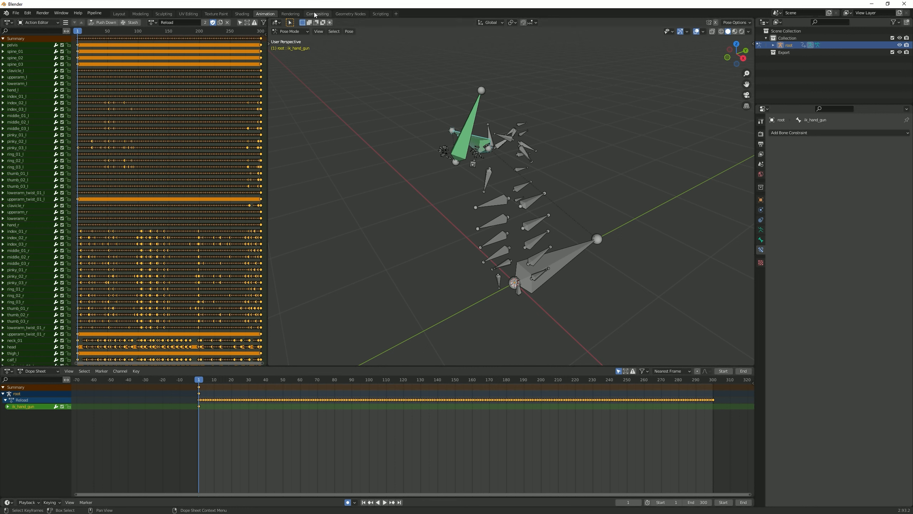
pyautogui.moveTo(318, 5); pyautogui.dragTo(912, 104)
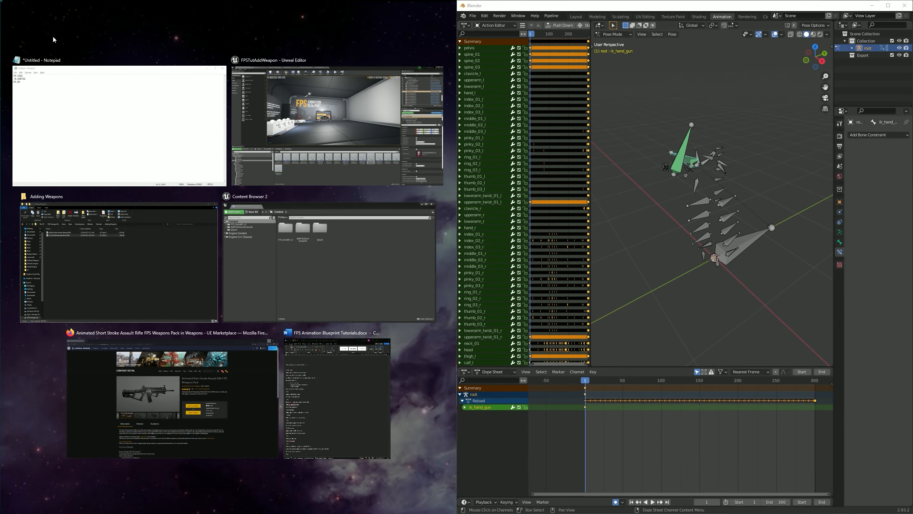
pyautogui.click(140, 93)
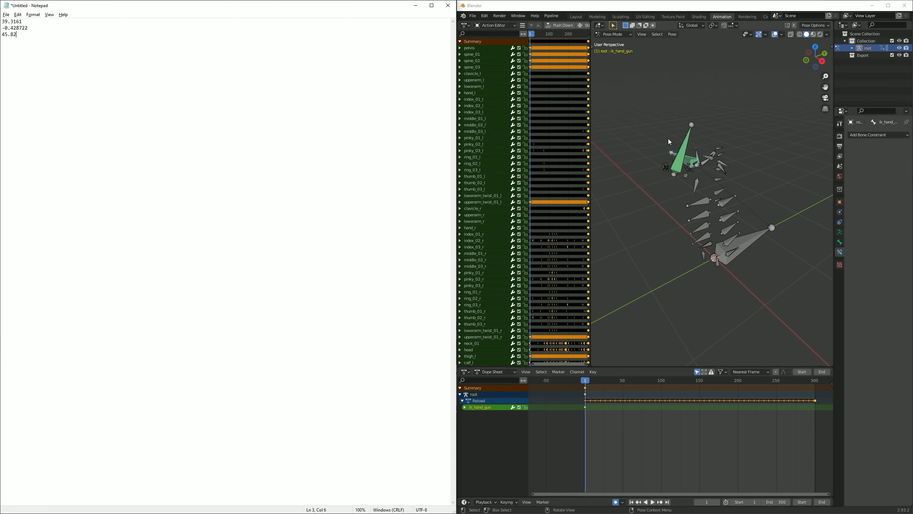
pyautogui.write('n')
pyautogui.click(756, 120)
pyautogui.press('n')
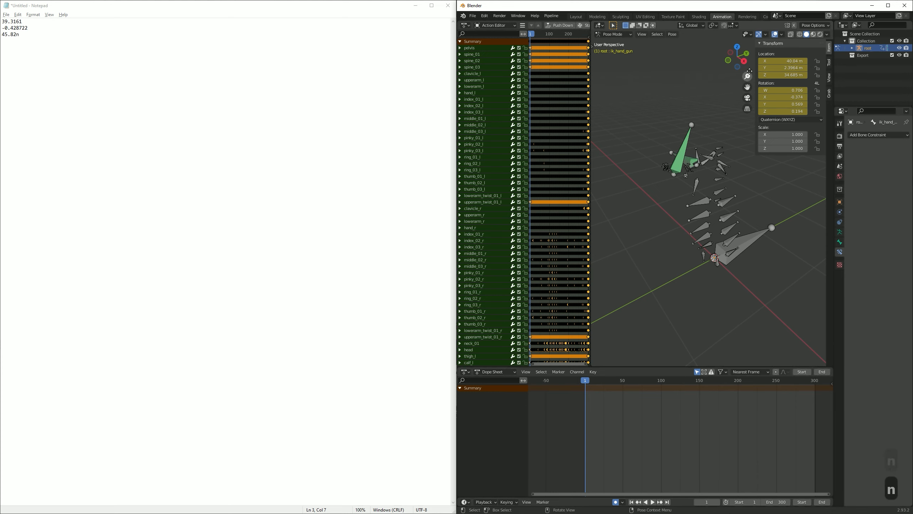
# - Copy the first two Notepad coordinates into the ik_hand_gun bone's location, setting X to 39.3161 and Y to -0.428722
pyautogui.moveTo(43, 22); pyautogui.dragTo(1, 22)
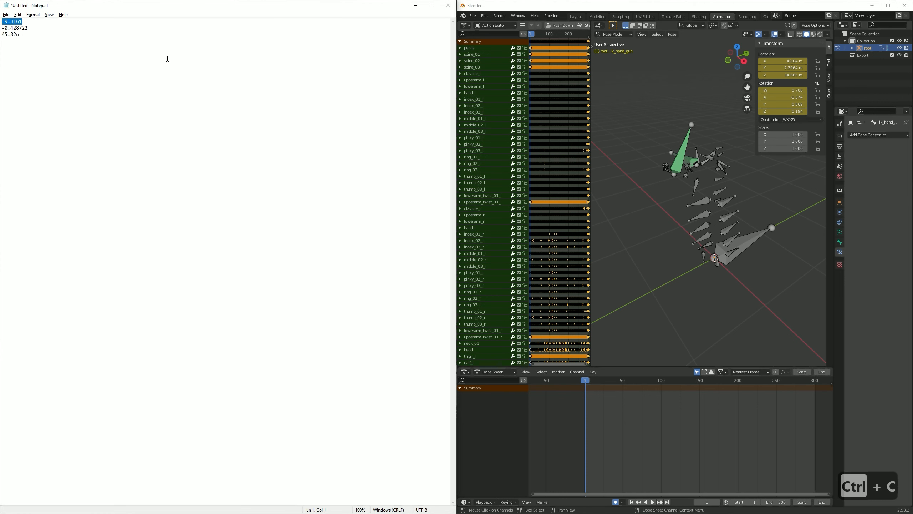
pyautogui.hotkey('ctrl', 'c')
pyautogui.click(795, 62)
pyautogui.hotkey('ctrl', 'v')
pyautogui.press('Return')
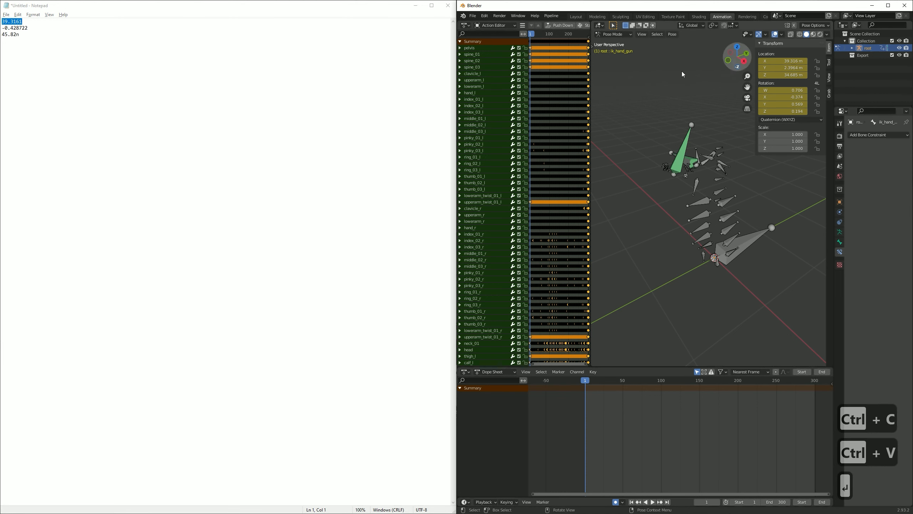
pyautogui.moveTo(29, 28); pyautogui.dragTo(1, 28)
pyautogui.hotkey('ctrl', 'c')
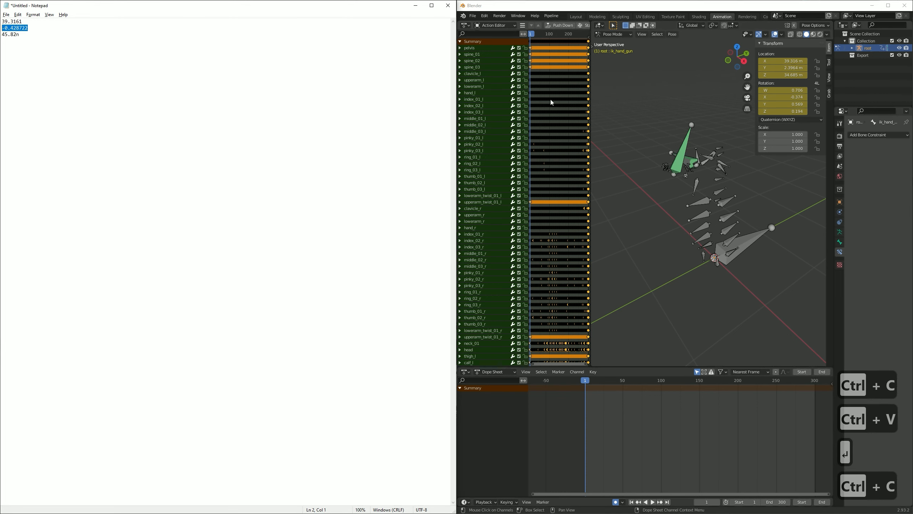
pyautogui.click(782, 68)
pyautogui.hotkey('ctrl', 'v')
pyautogui.press('Return')
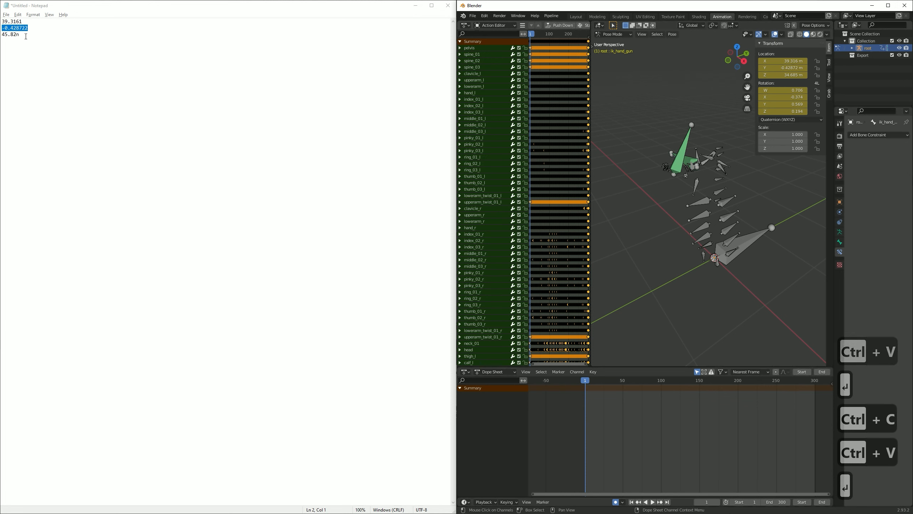
# - Set the ik_hand_gun bone's Z location to 45.82 from the Notepad coordinates, and remove the stray "n" from the note
pyautogui.moveTo(17, 34); pyautogui.dragTo(1, 34)
pyautogui.hotkey('ctrl', 'c')
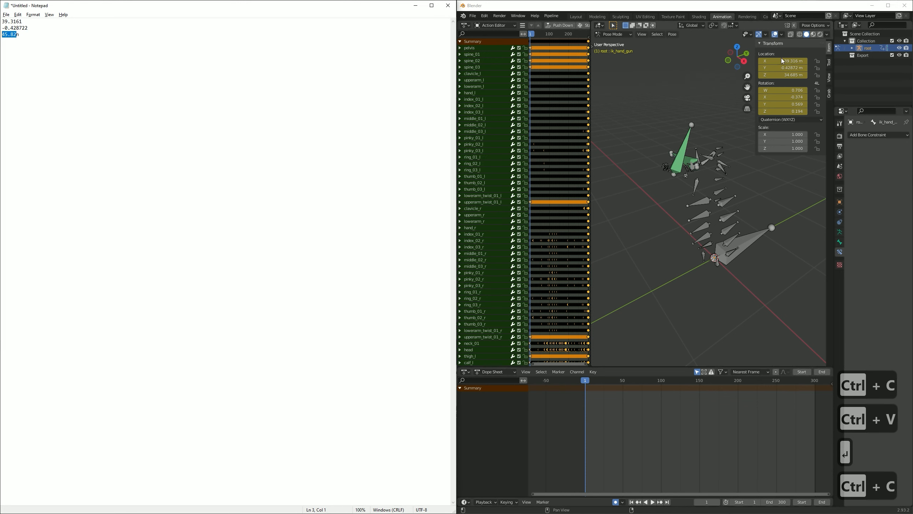
pyautogui.click(783, 75)
pyautogui.hotkey('ctrl', 'v')
pyautogui.press('Return')
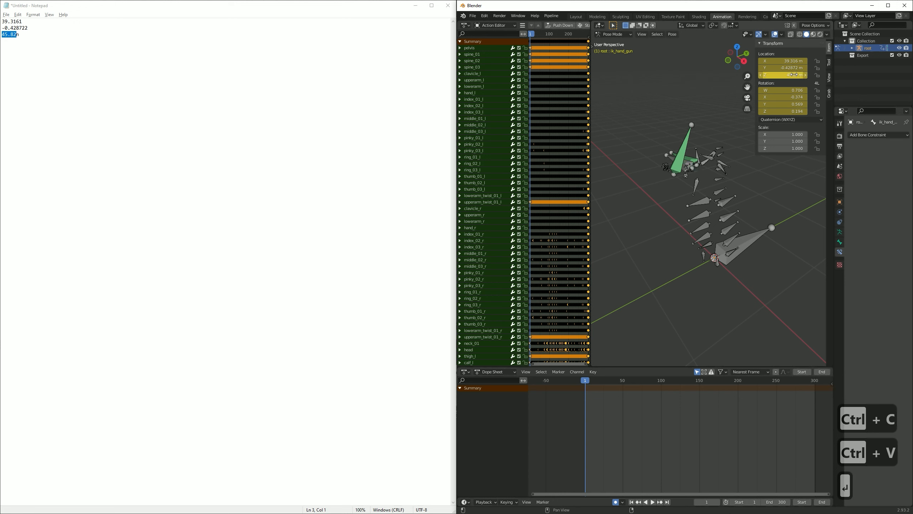
pyautogui.click(62, 37)
pyautogui.press('BackSpace')
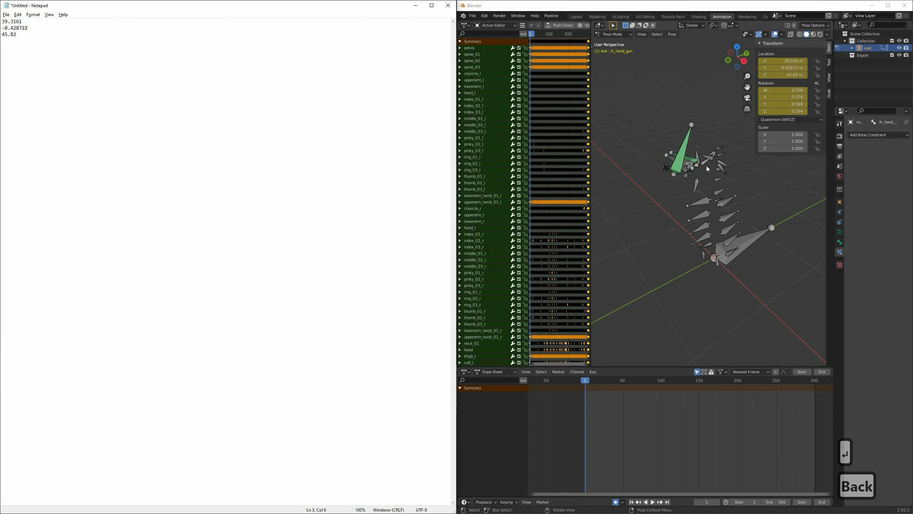
# - Keyframe the ik_hand_gun bone at frame 1 and maximize the Blender window
pyautogui.click(671, 159)
pyautogui.press('i')
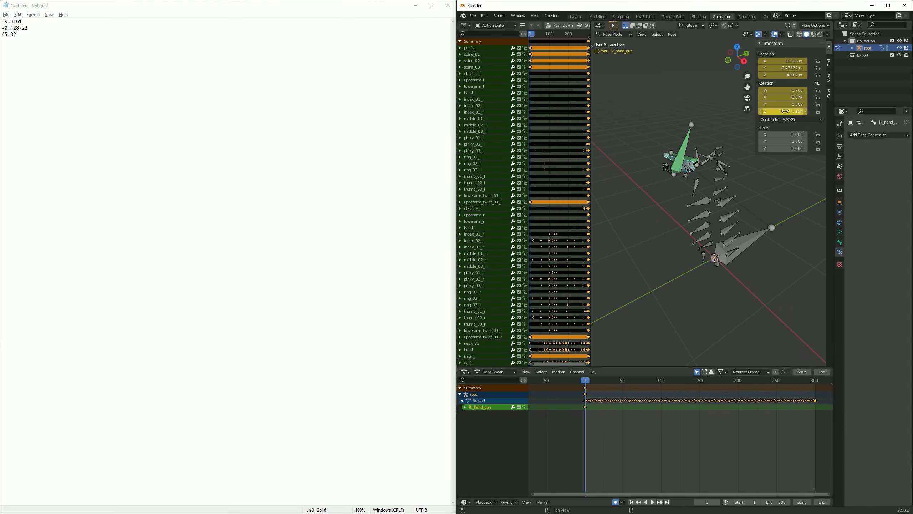
pyautogui.moveTo(664, 6); pyautogui.dragTo(660, 23)
pyautogui.doubleClick(661, 22)
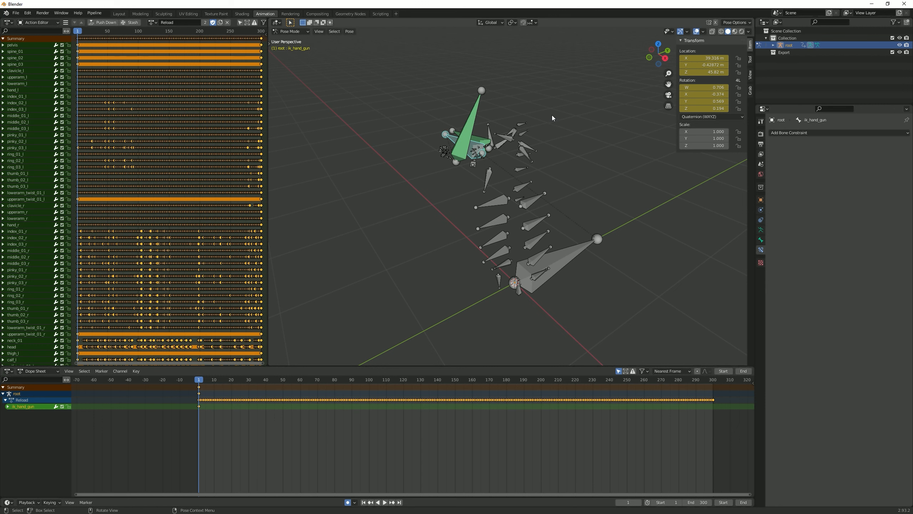
# - Switch the root armature from Pose Mode to Object Mode, deselect it, and add an Arrows empty at the world origin
pyautogui.click(562, 146)
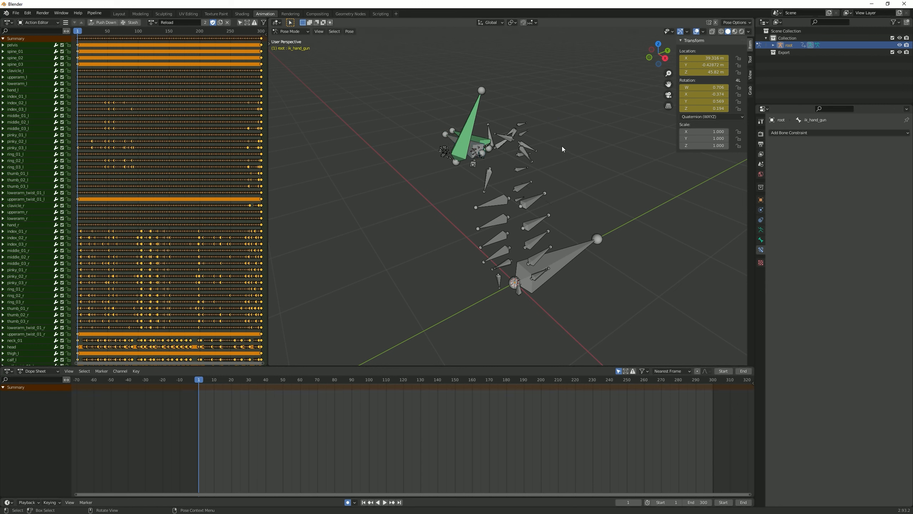
pyautogui.press('Tab')
pyautogui.press('Tab')
pyautogui.press('Tab')
pyautogui.press('Tab')
pyautogui.press('Tab')
pyautogui.press('Tab')
pyautogui.press('Tab')
pyautogui.press('Tab')
pyautogui.press('Tab')
pyautogui.press('Tab')
pyautogui.press('Tab')
pyautogui.press('Tab')
pyautogui.press('Tab')
pyautogui.press('Tab')
pyautogui.press('Tab')
pyautogui.press('Tab')
pyautogui.press('Tab')
pyautogui.press('Tab')
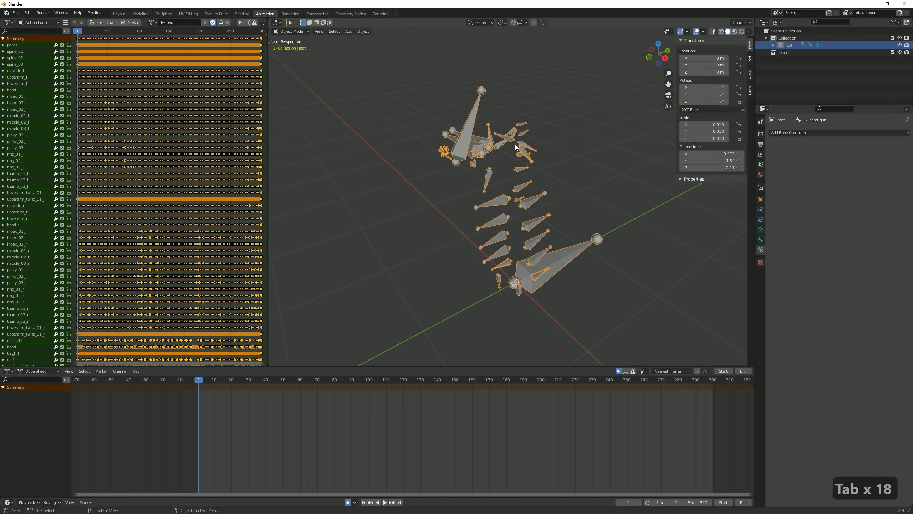
pyautogui.click(560, 152)
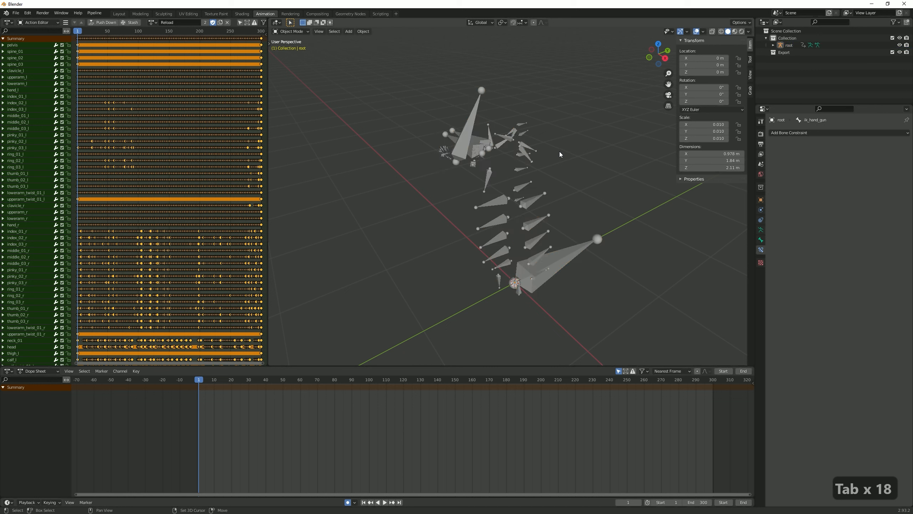
pyautogui.hotkey('shift', 'a')
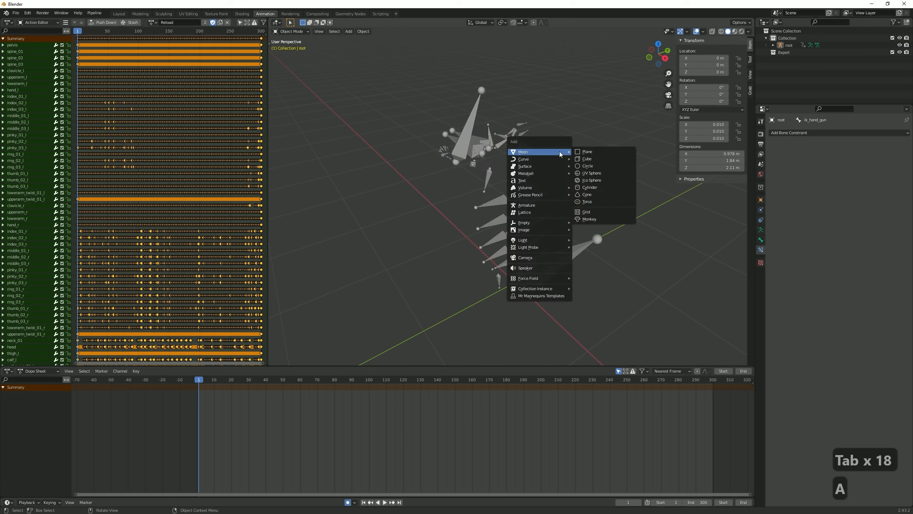
pyautogui.moveTo(563, 222)
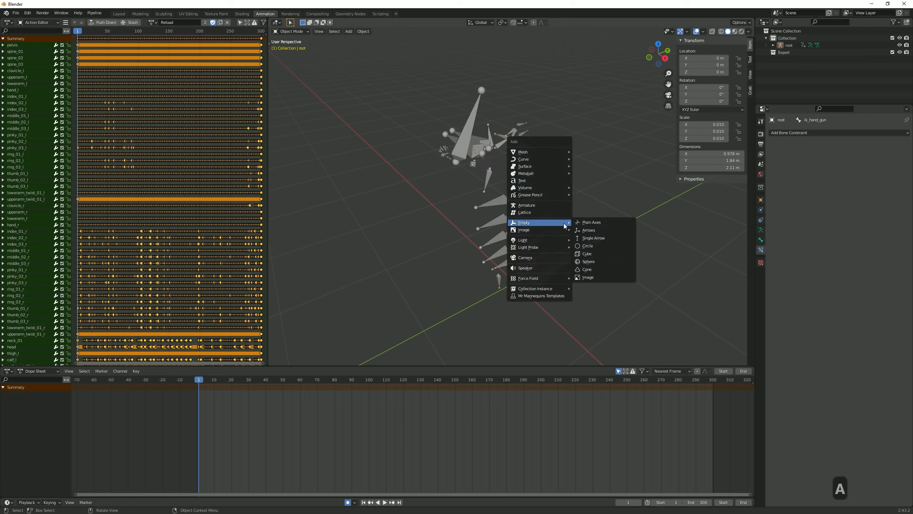
pyautogui.click(588, 232)
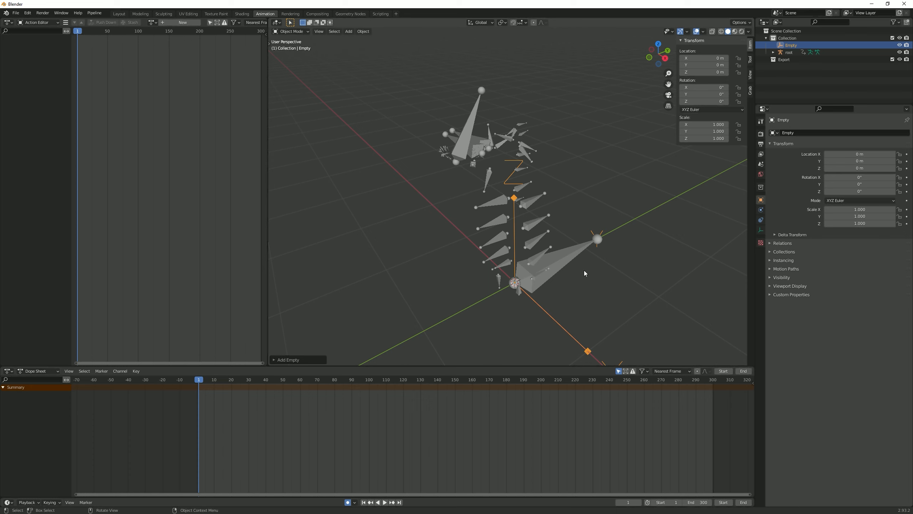
# - Add a Child Of constraint to the empty, targeting the root armature's ik_hand_gun bone
pyautogui.click(761, 220)
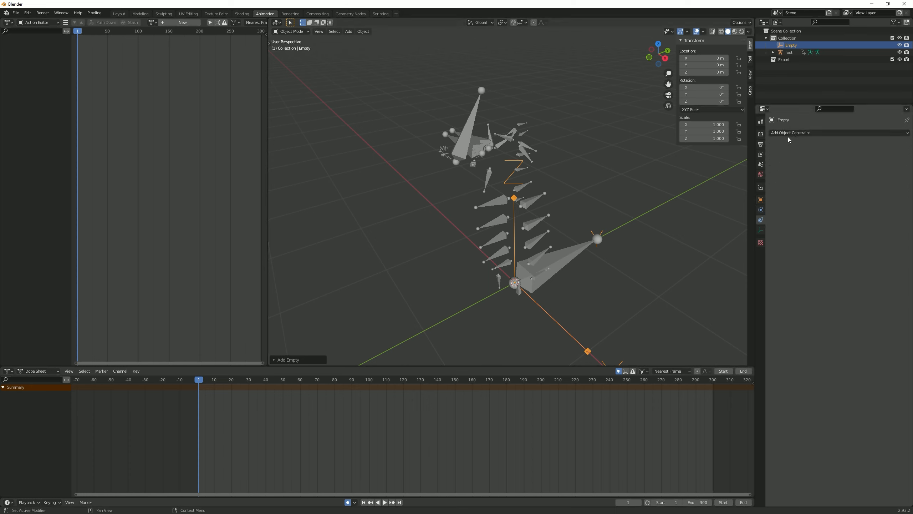
pyautogui.click(821, 133)
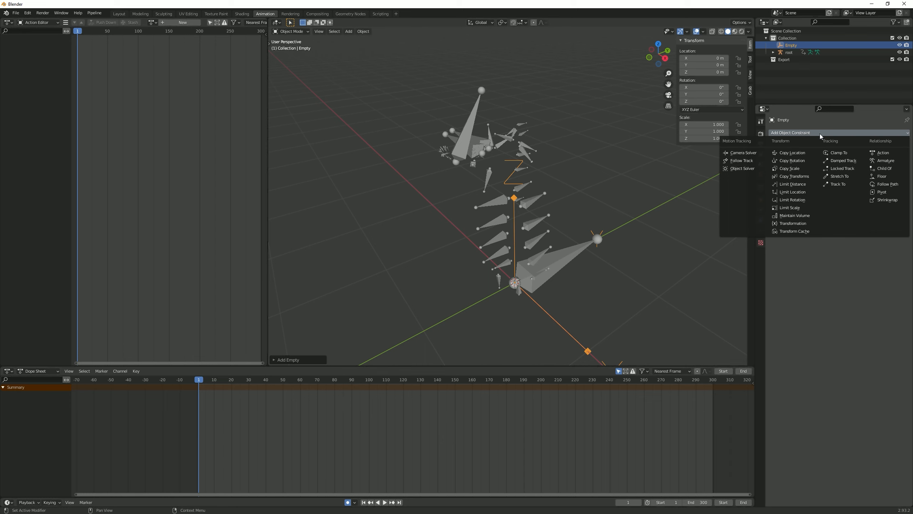
pyautogui.click(884, 169)
pyautogui.click(897, 155)
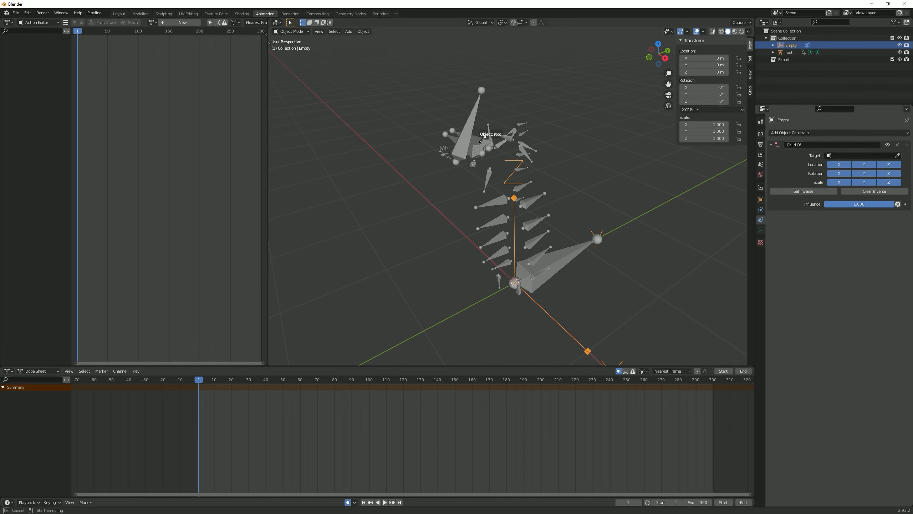
pyautogui.click(491, 137)
pyautogui.click(847, 164)
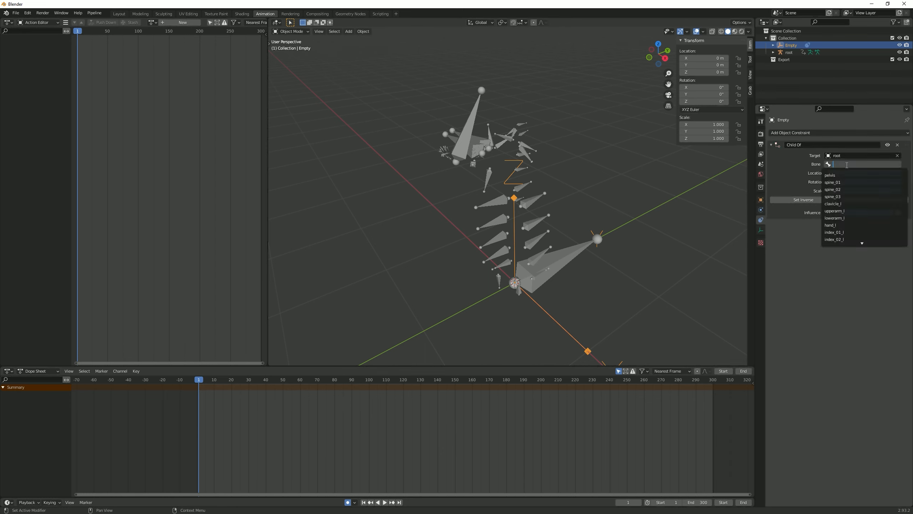
pyautogui.write('gun')
pyautogui.click(842, 175)
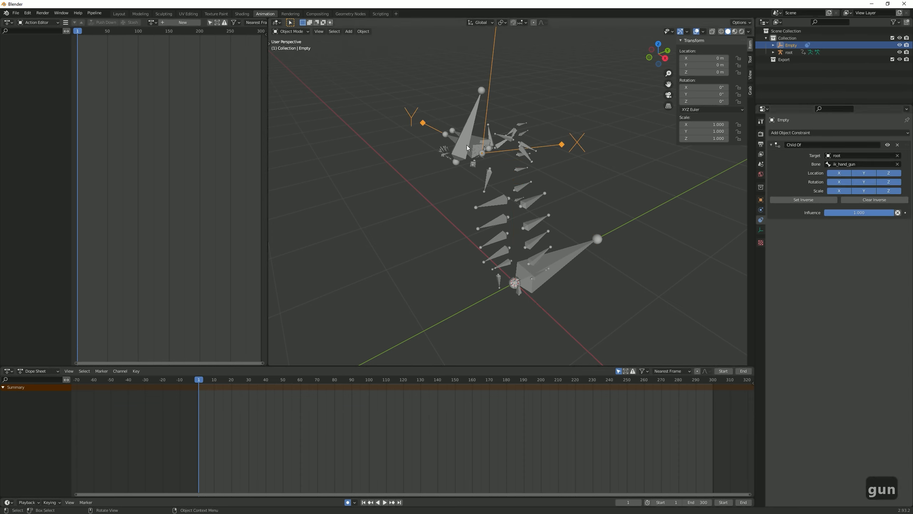
pyautogui.keyDown('shift'); pyautogui.moveTo(591, 169); pyautogui.dragTo(588, 202, button='middle'); pyautogui.keyUp('shift')
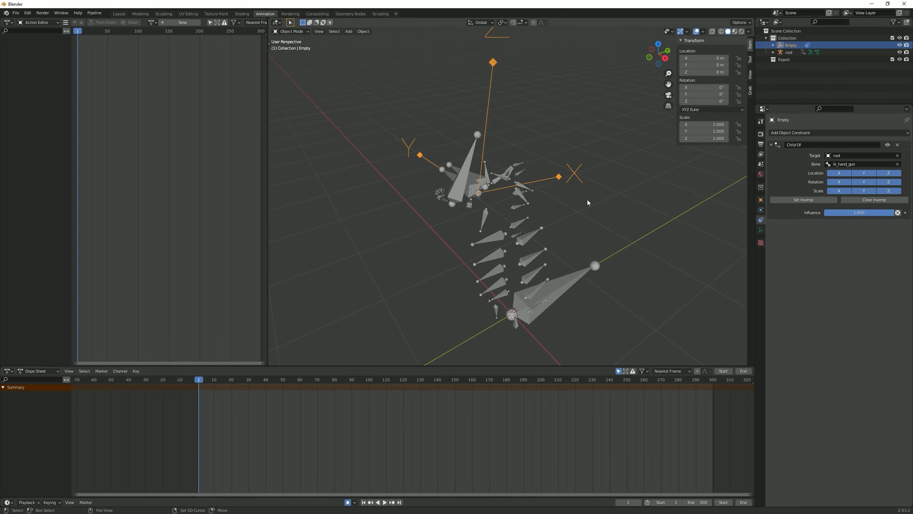
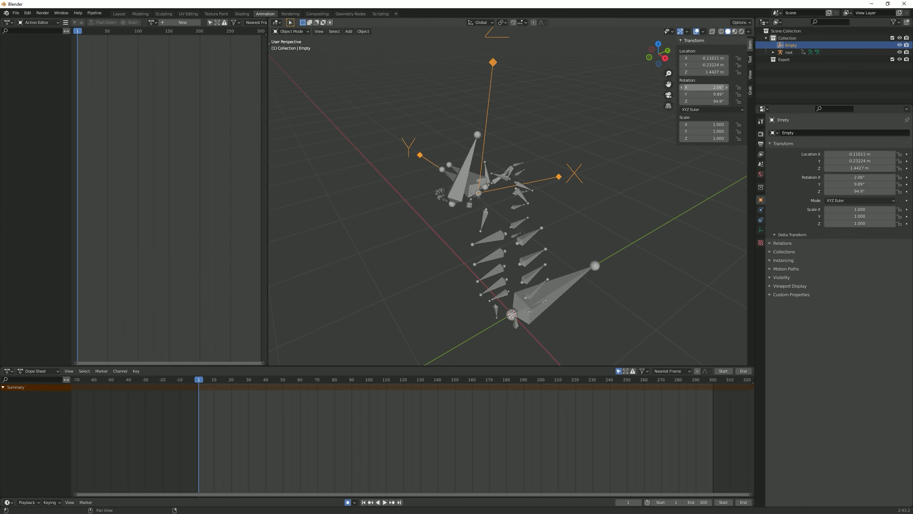
# - Set the empty's X, Y and Z rotation to 0
pyautogui.click(717, 87)
pyautogui.write('0')
pyautogui.press('Tab')
pyautogui.write('0')
pyautogui.press('Tab')
pyautogui.write('0')
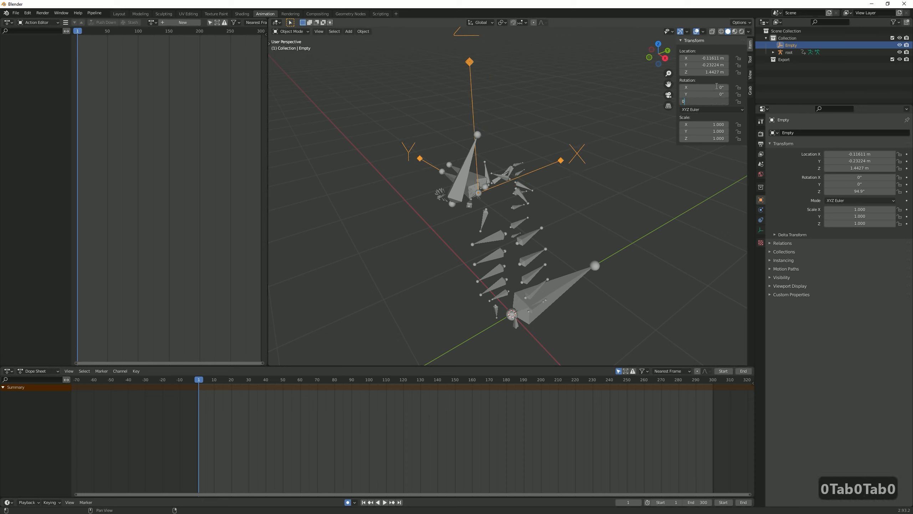
pyautogui.press('Return')
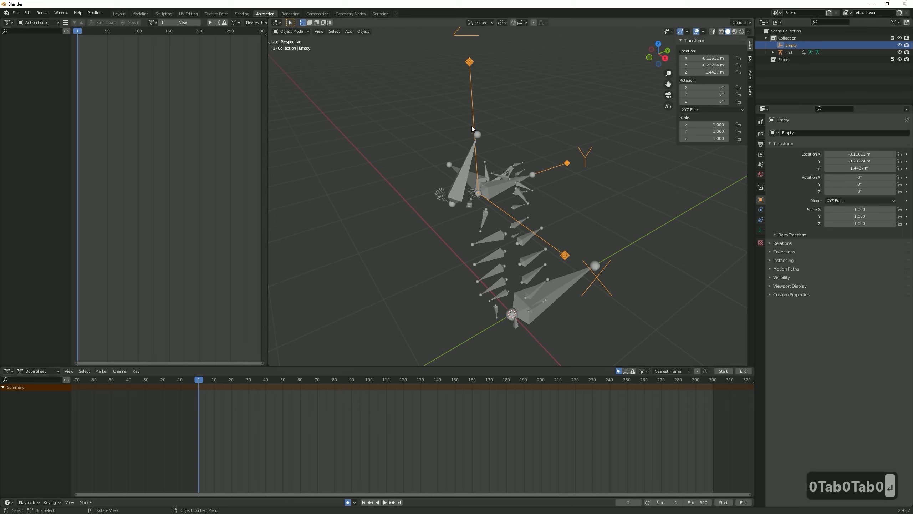
# - In Pose Mode, apply the ik_hand_gun bone's visual transform to its pose and delete its Child Of constraint
pyautogui.click(494, 191)
pyautogui.press('Tab')
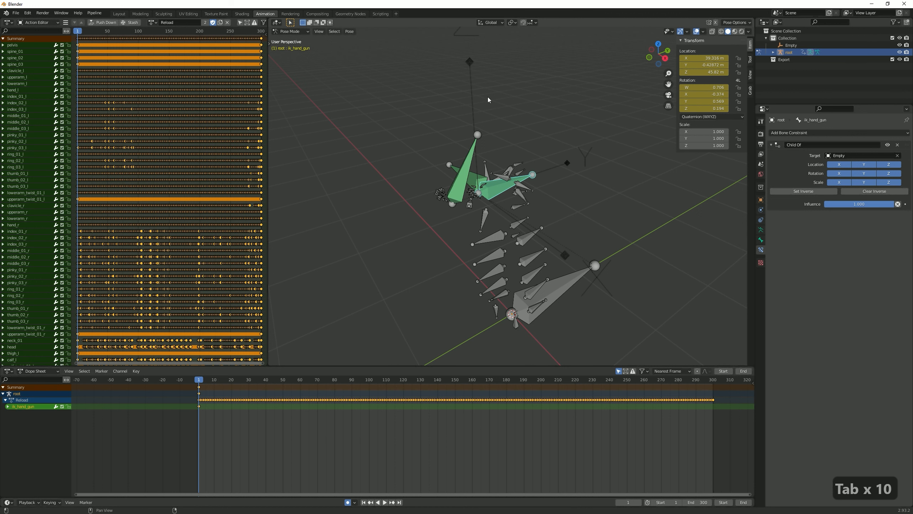
pyautogui.click(350, 31)
pyautogui.moveTo(359, 54)
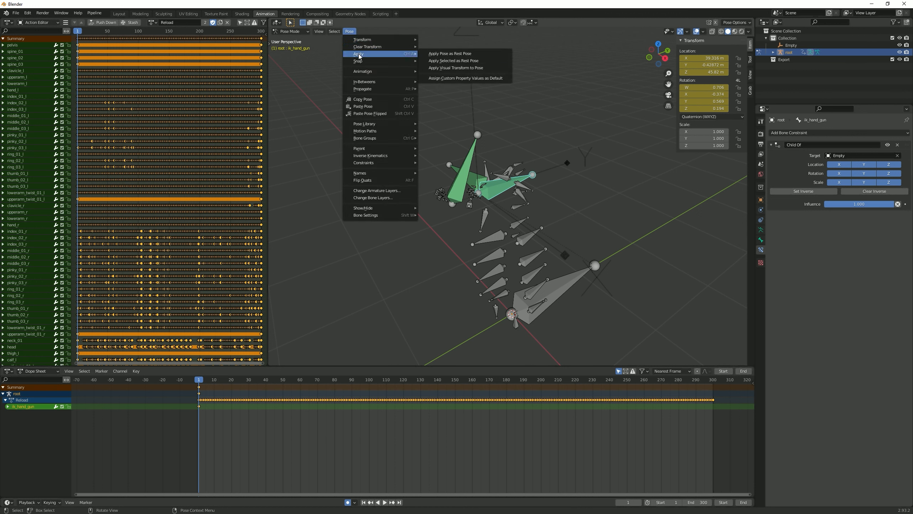
pyautogui.click(449, 68)
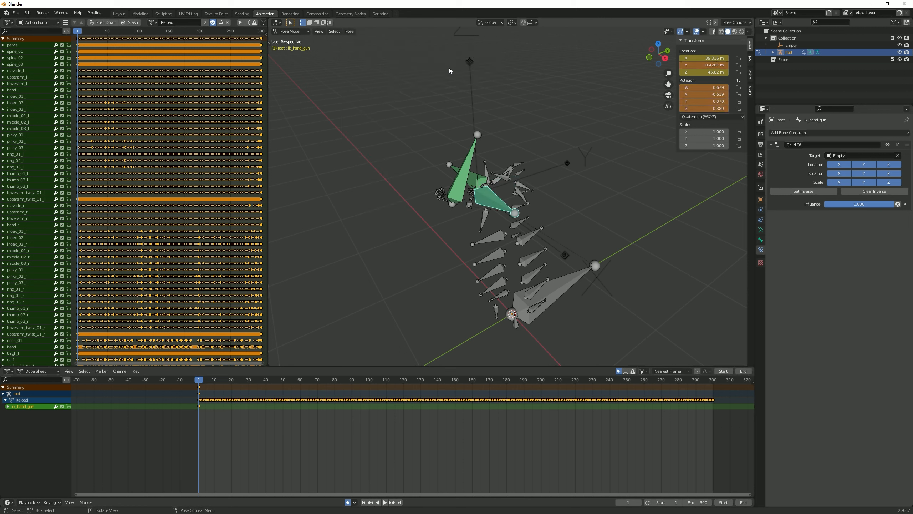
pyautogui.click(898, 145)
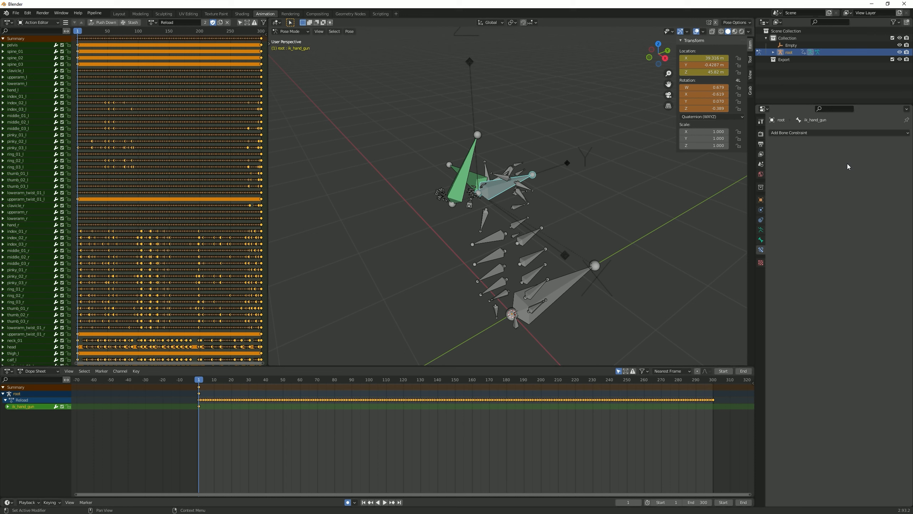
# - Return to Object Mode and hide the arrows empty in the scene
pyautogui.hotkey('ctrl', 'Tab')
pyautogui.click(464, 119)
pyautogui.click(469, 61)
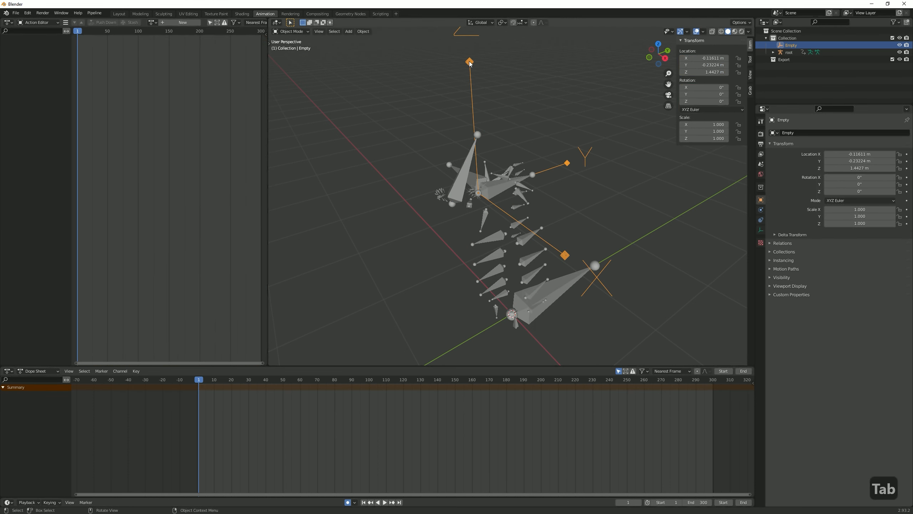
pyautogui.press('h')
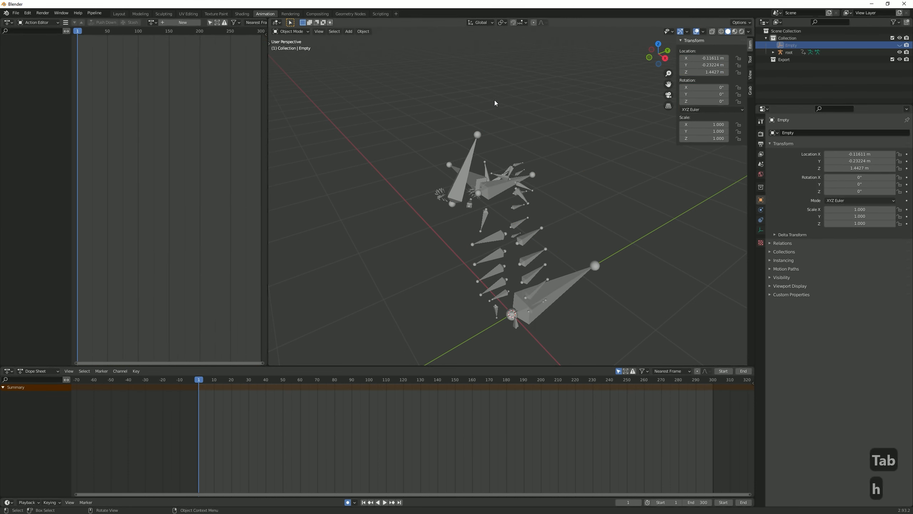
# - Return the root armature to Pose Mode and add a Child Of constraint to ik_hand_gun, targeting the root armature's hand_r bone
pyautogui.click(489, 184)
pyautogui.press('Tab')
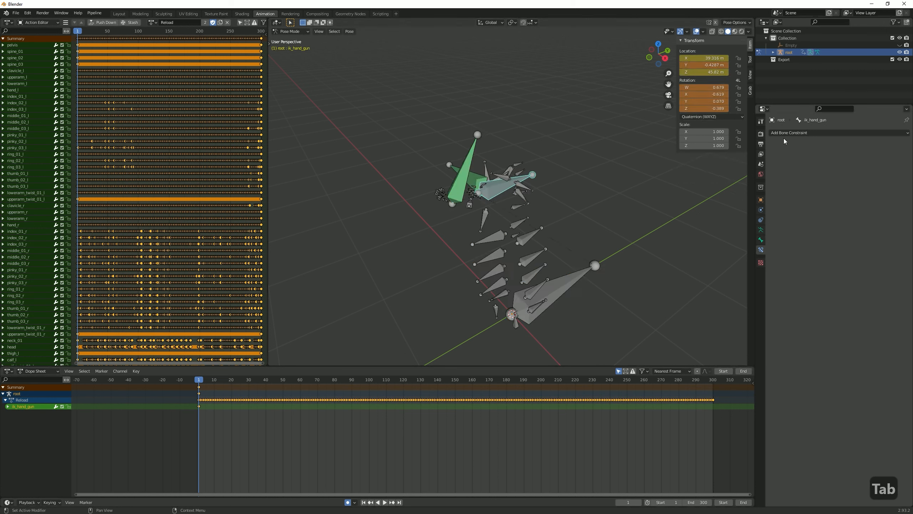
pyautogui.click(807, 133)
pyautogui.click(884, 169)
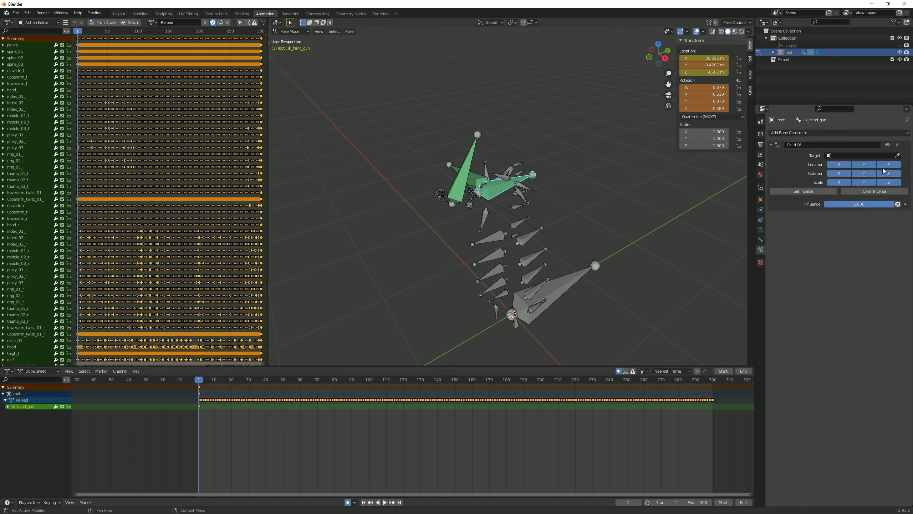
pyautogui.click(897, 156)
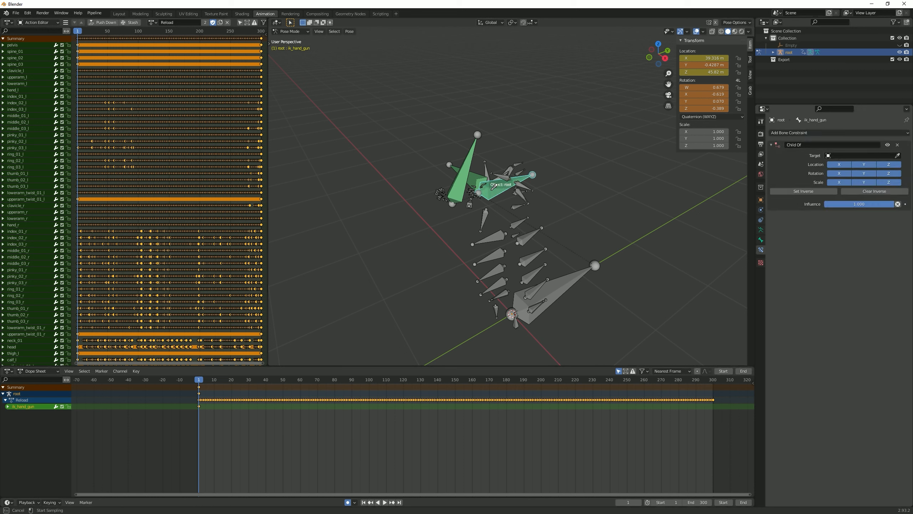
pyautogui.click(502, 183)
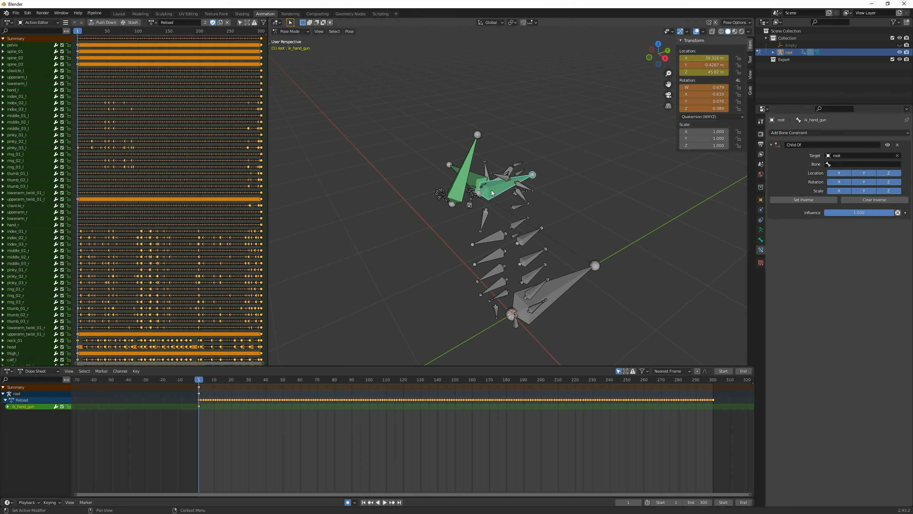
pyautogui.click(846, 164)
pyautogui.write('han')
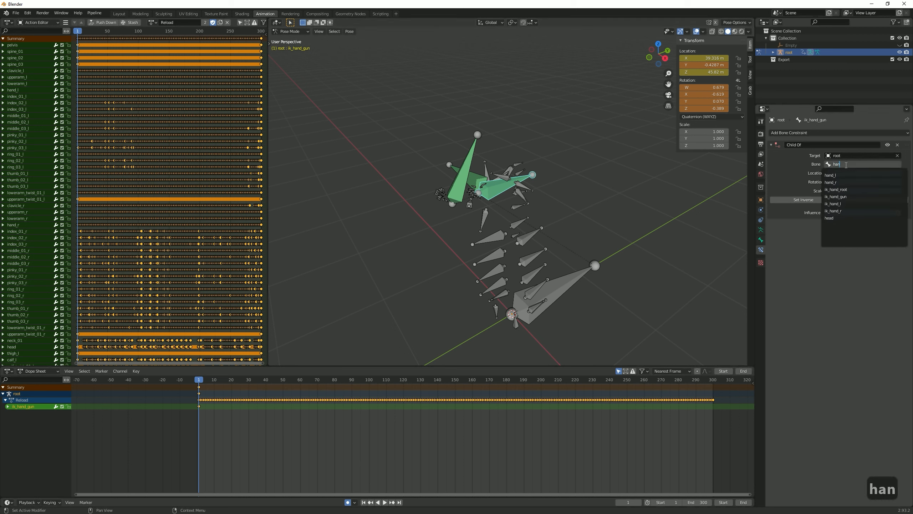
pyautogui.click(840, 182)
# - Insert Location & Rotation keyframes for all bones of the armature at frame 1
pyautogui.click(568, 186)
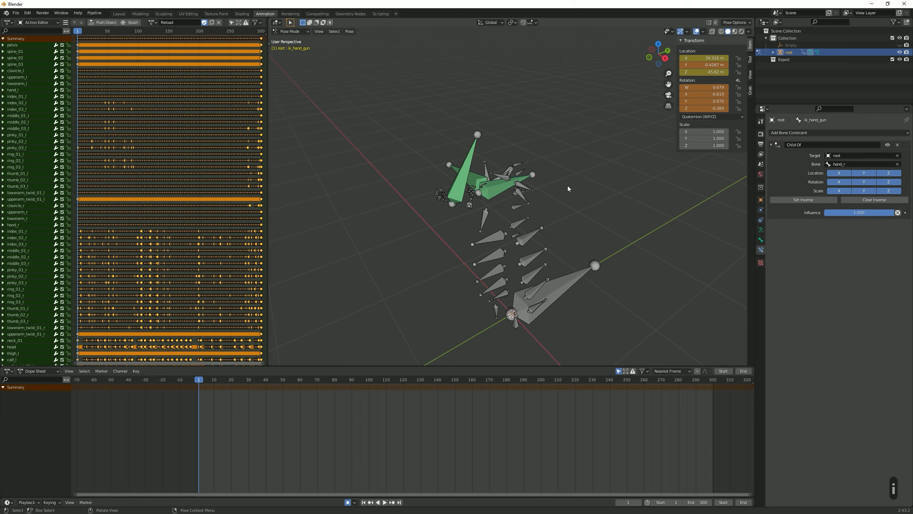
pyautogui.click(528, 185)
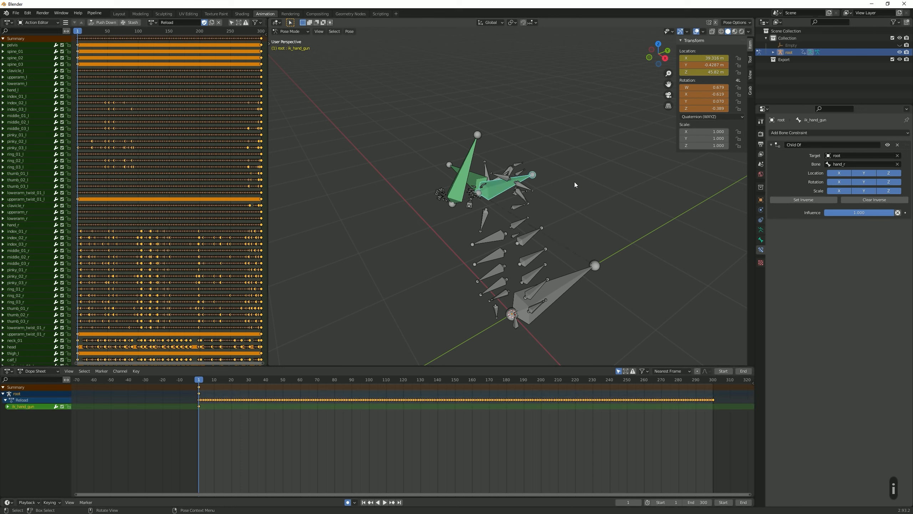
pyautogui.press('a')
pyautogui.press('i')
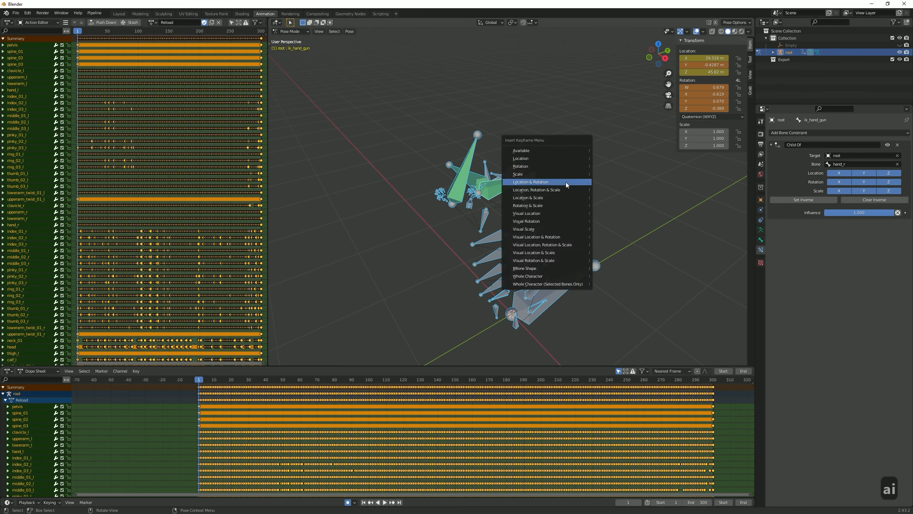
pyautogui.click(566, 182)
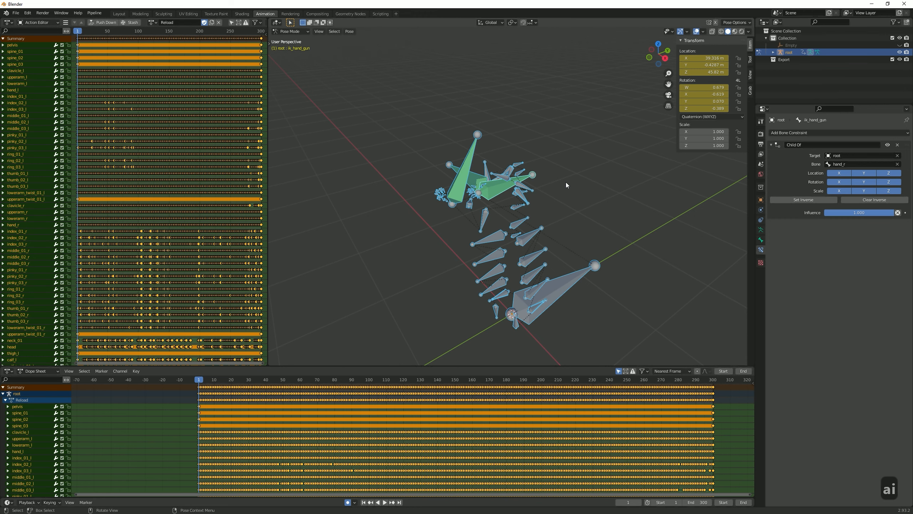
# - Select the ik_hand_gun bone, play the reload animation to check how it follows the hand, and return to frame 1
pyautogui.click(505, 189)
pyautogui.click(488, 197)
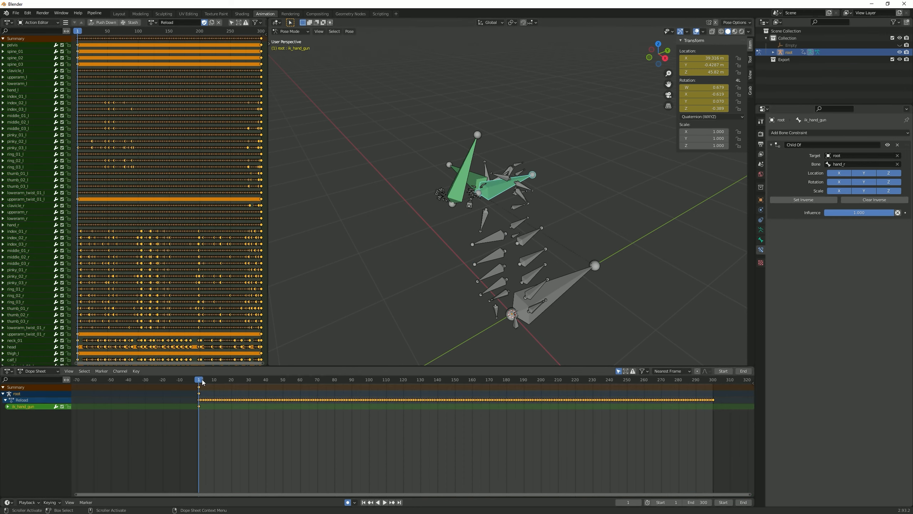
pyautogui.press('space')
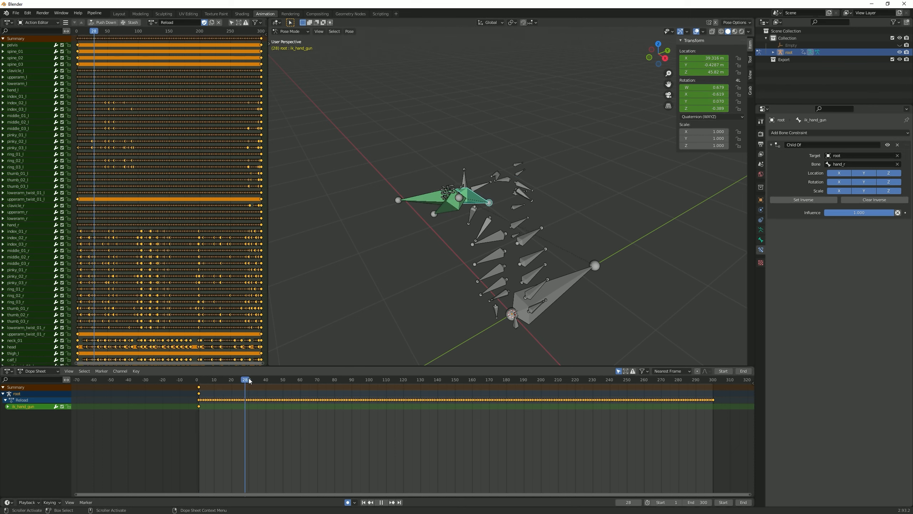
pyautogui.moveTo(290, 382); pyautogui.dragTo(200, 382)
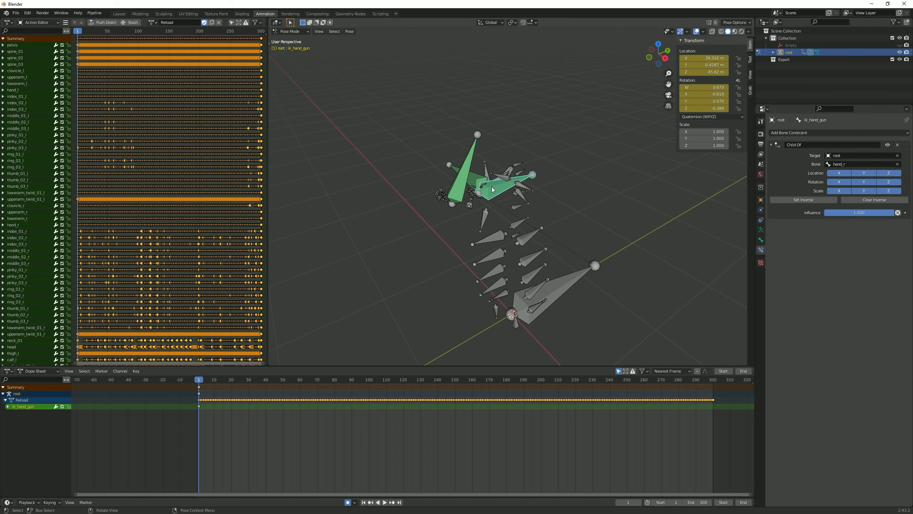
# - Export the reload animation as FBX over ANIM_Short-Stroke-Reload.FBX, with the animation bake's Simplify set to 0
pyautogui.click(16, 12)
pyautogui.moveTo(29, 120)
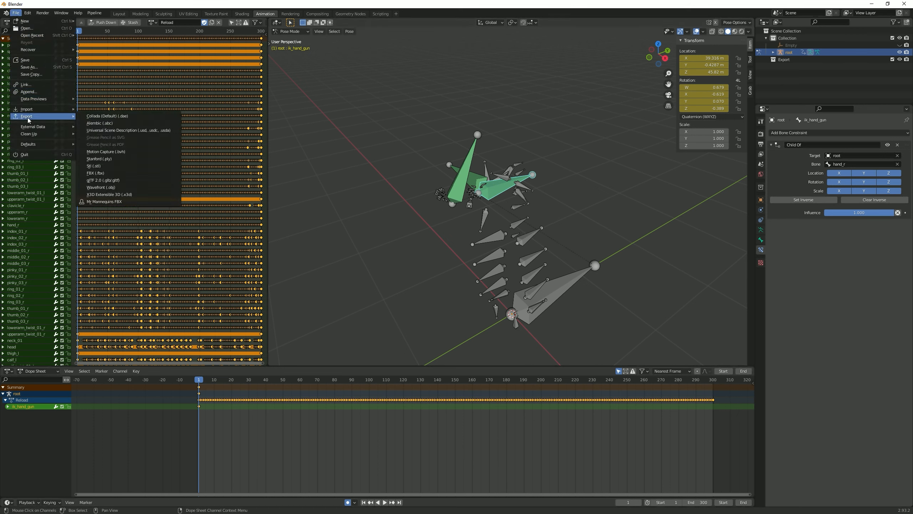
pyautogui.click(95, 173)
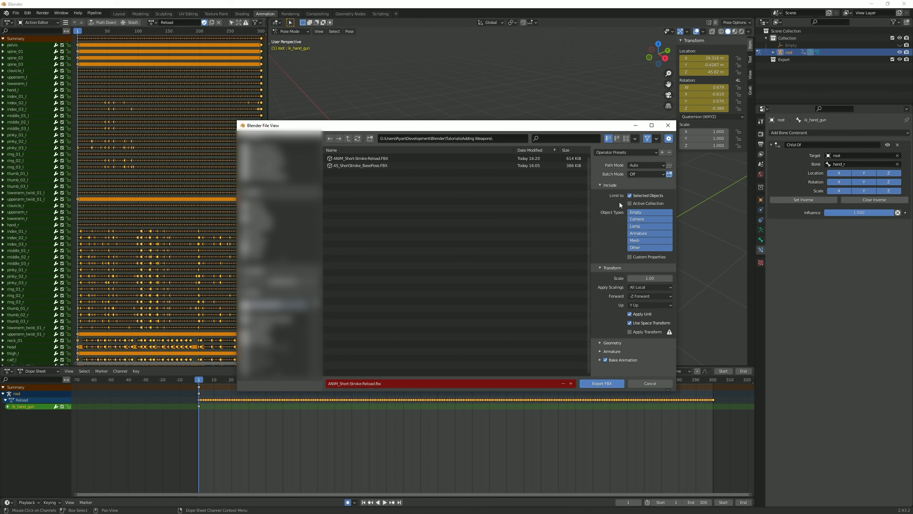
pyautogui.click(599, 351)
pyautogui.scroll(-3, 607, 352)
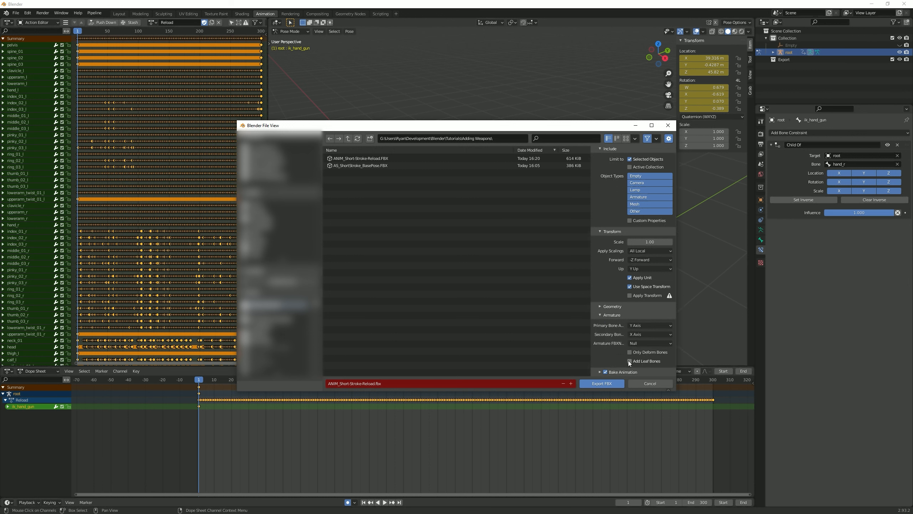
pyautogui.click(600, 372)
pyautogui.scroll(-4, 598, 347)
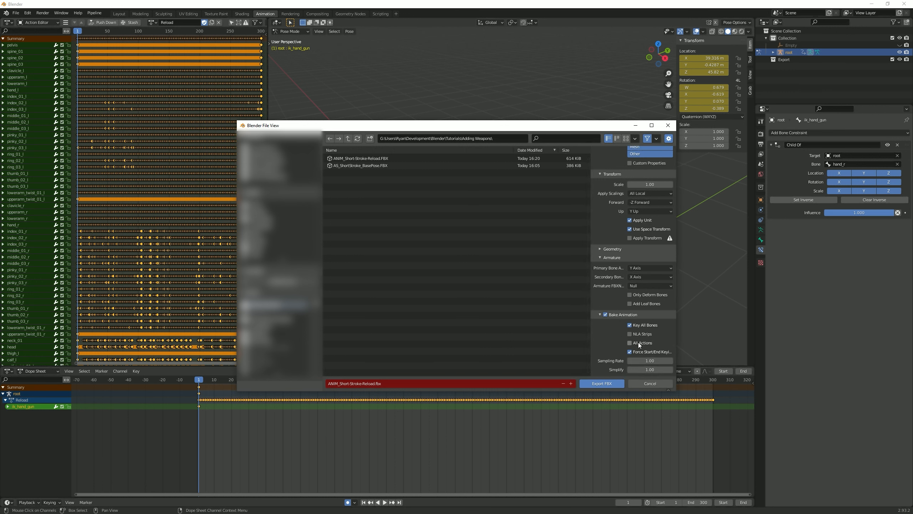
pyautogui.click(650, 369)
pyautogui.write('0')
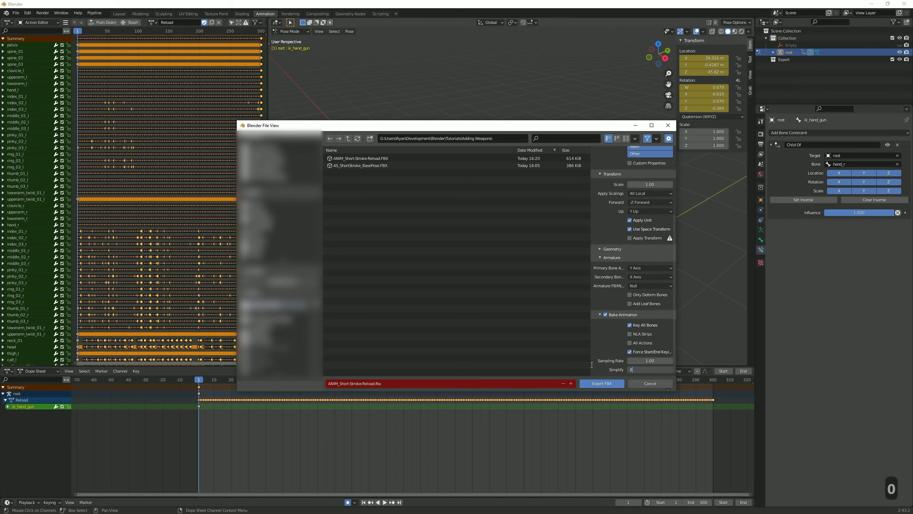
pyautogui.press('Return')
pyautogui.click(361, 158)
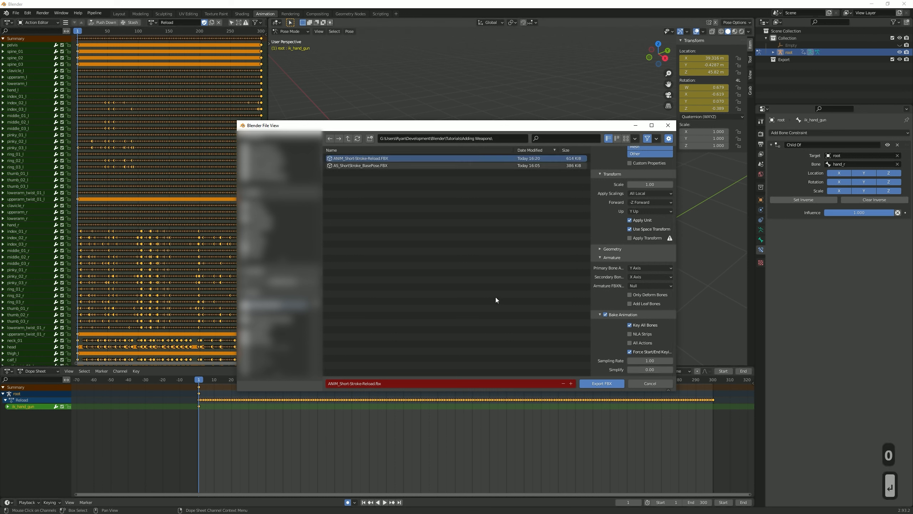
pyautogui.click(605, 384)
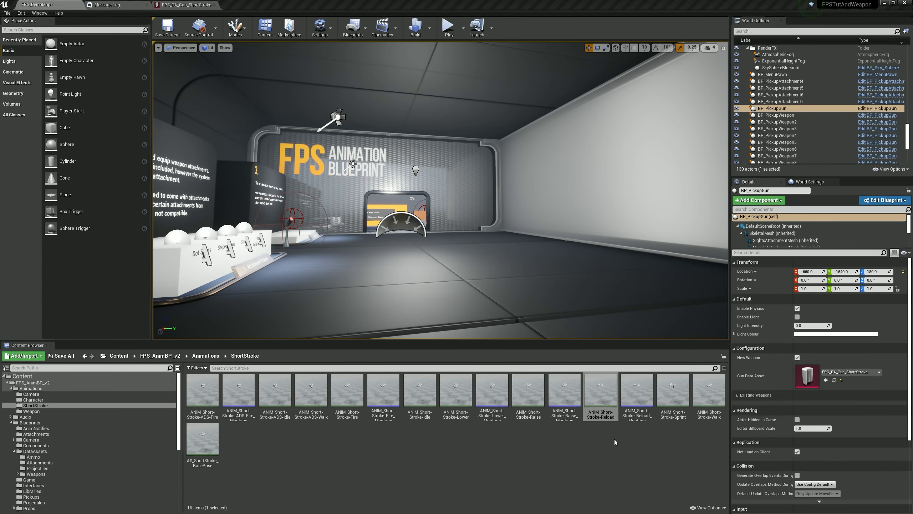
# - Switch to Unreal Editor and reimport ANIM_Short-Stroke-Reload from the new ANIM_Short-Stroke-Reload.FBX file
pyautogui.rightClick(603, 393)
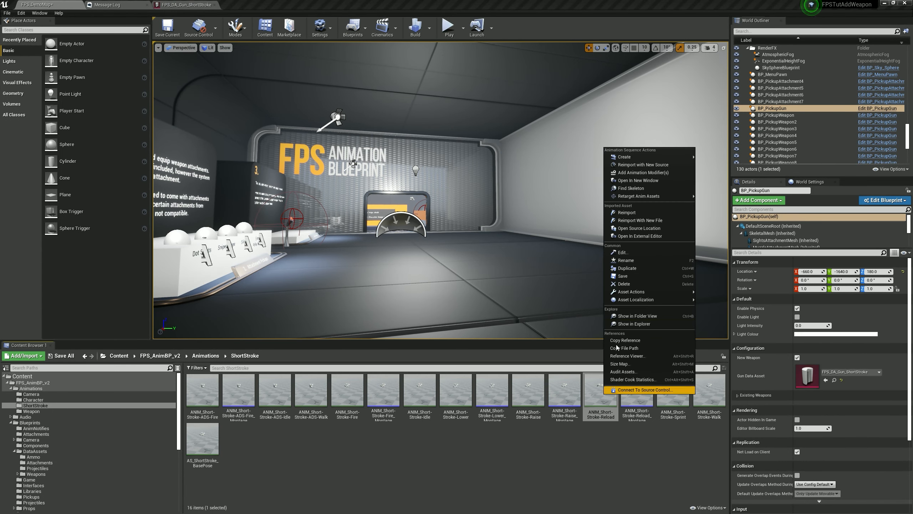
pyautogui.click(633, 220)
pyautogui.click(123, 51)
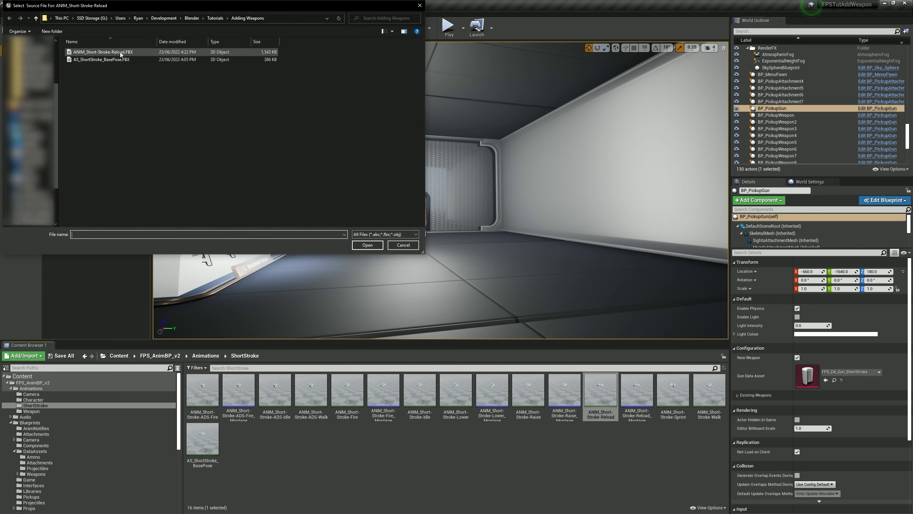
pyautogui.click(367, 245)
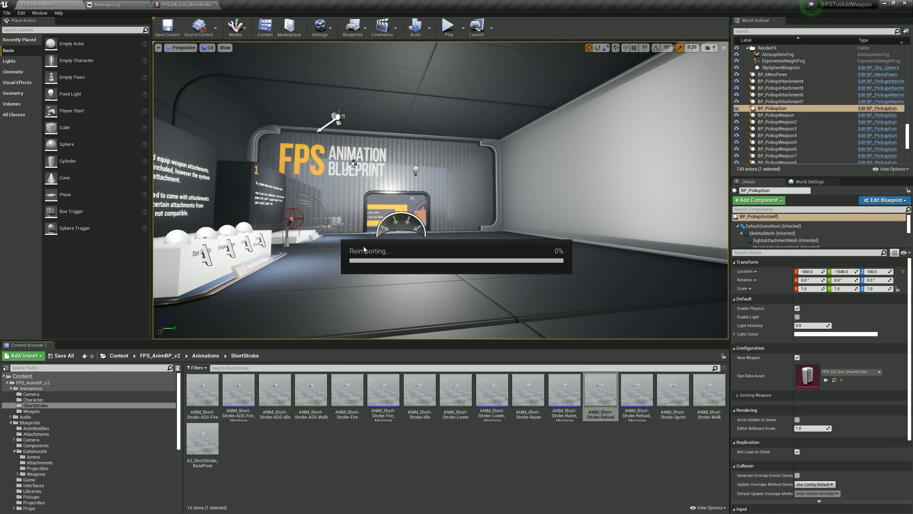
# - Open the ANIM_Short-Stroke-Reload sequence and set its import Custom Sample Rate to 60
pyautogui.doubleClick(599, 398)
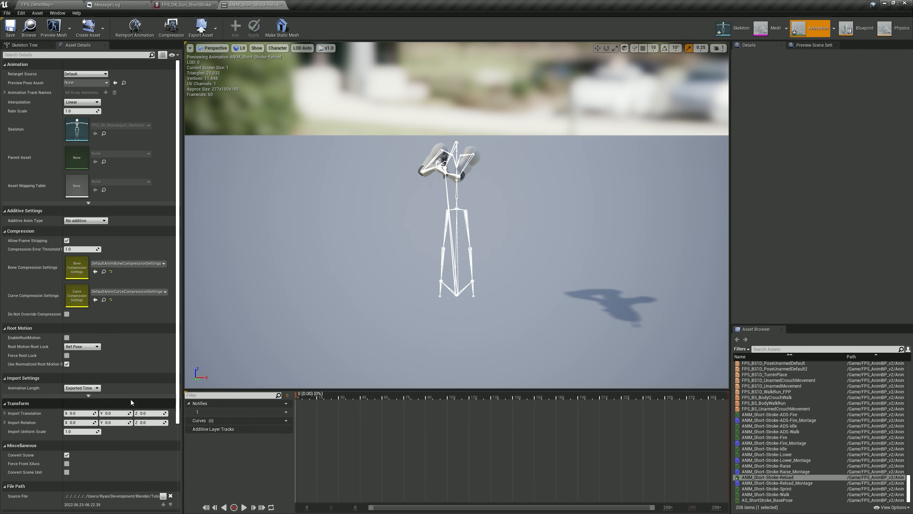
pyautogui.click(89, 396)
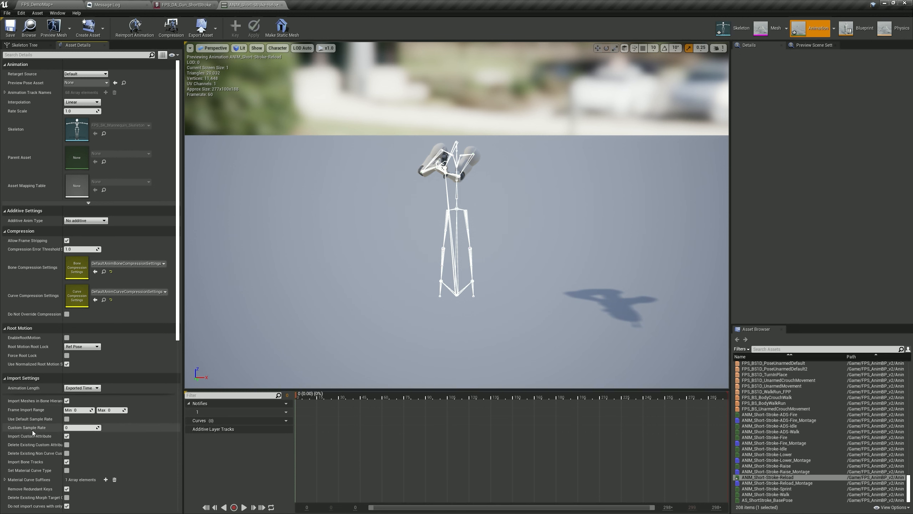
pyautogui.click(55, 6)
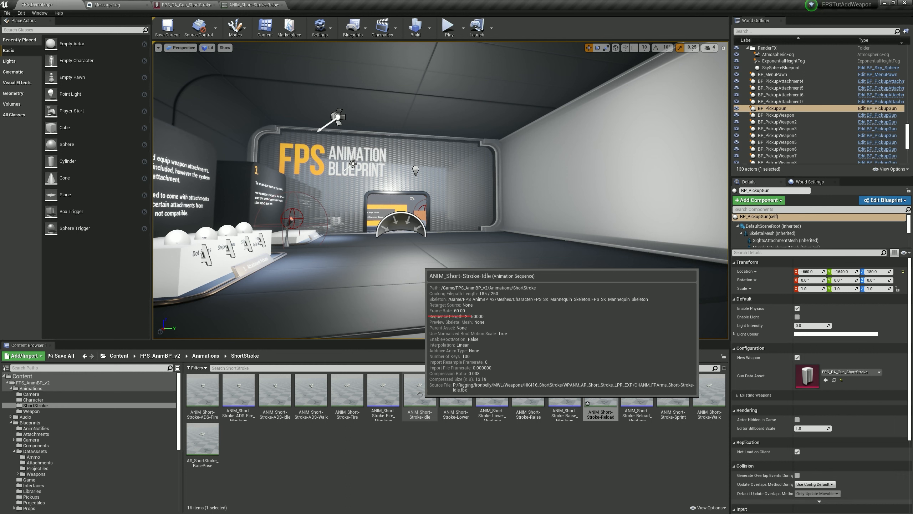
pyautogui.click(252, 4)
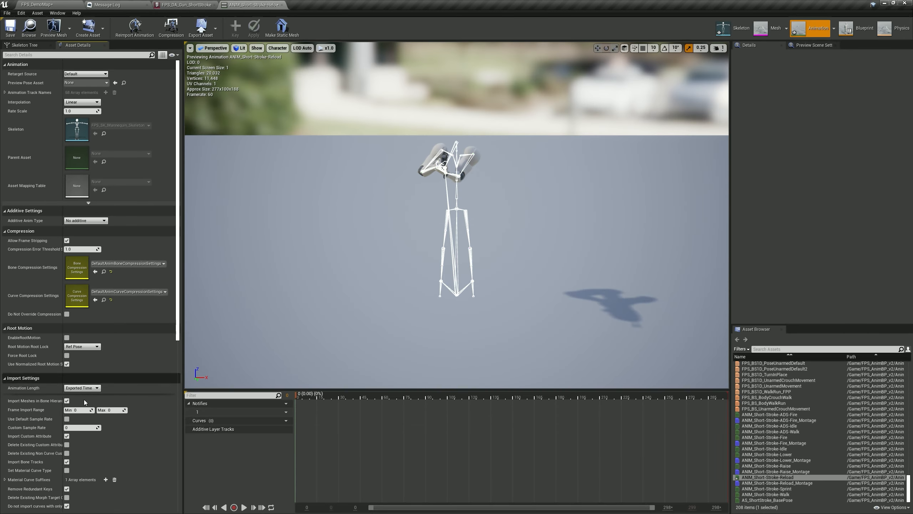
pyautogui.click(75, 427)
pyautogui.write('60')
pyautogui.press('Return')
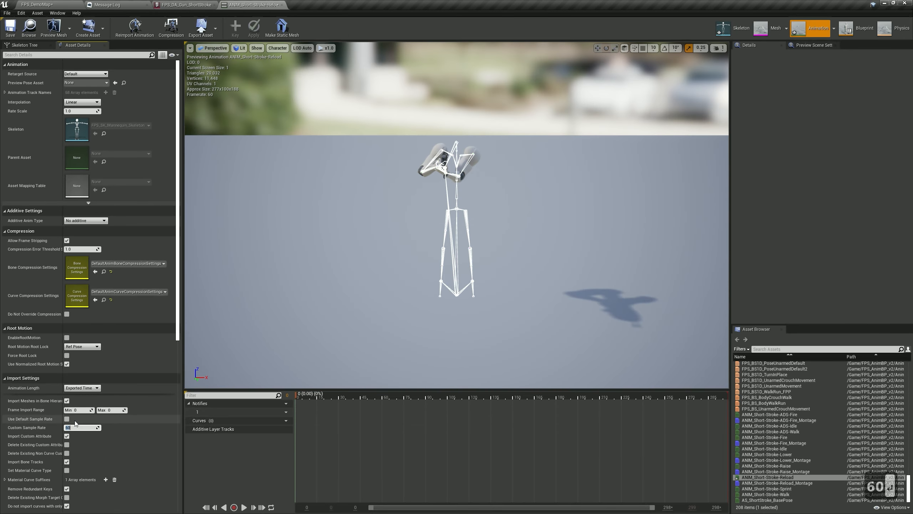
# - Reimport the reload animation and play it to check the gun and hand movement
pyautogui.click(128, 35)
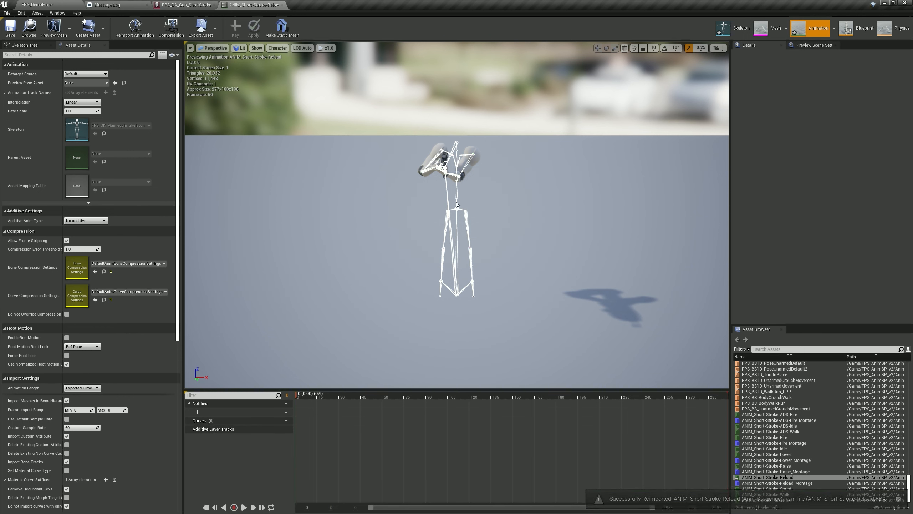
pyautogui.click(243, 507)
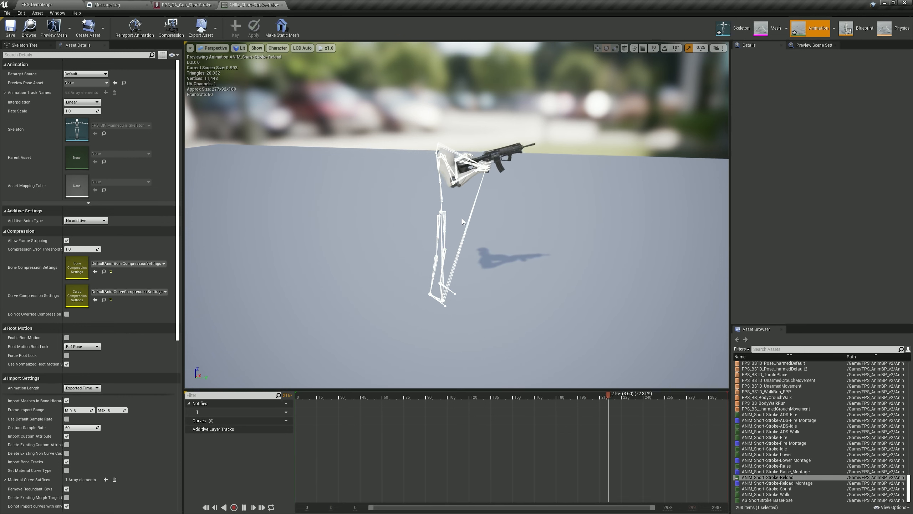
pyautogui.click(244, 506)
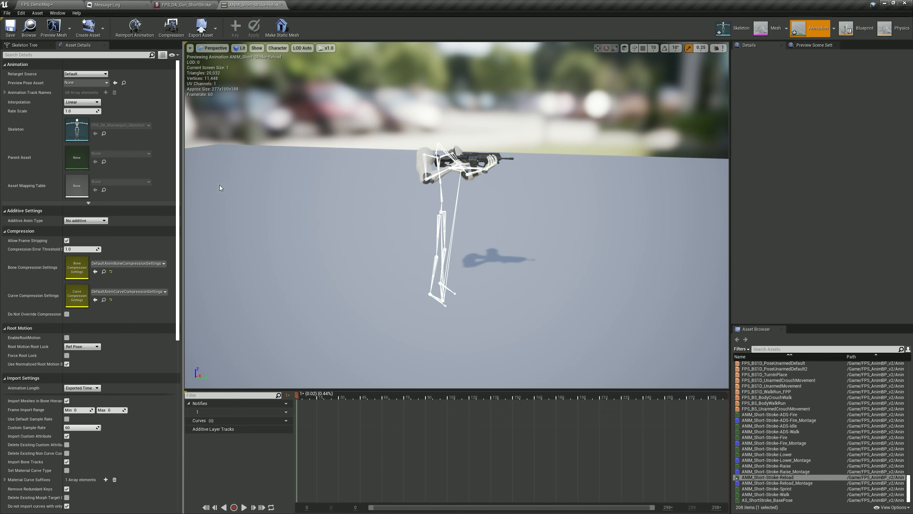
# - Set the reload animation's Additive Anim Type to Local Space and its Base Pose Type to Selected animation frame
pyautogui.click(81, 220)
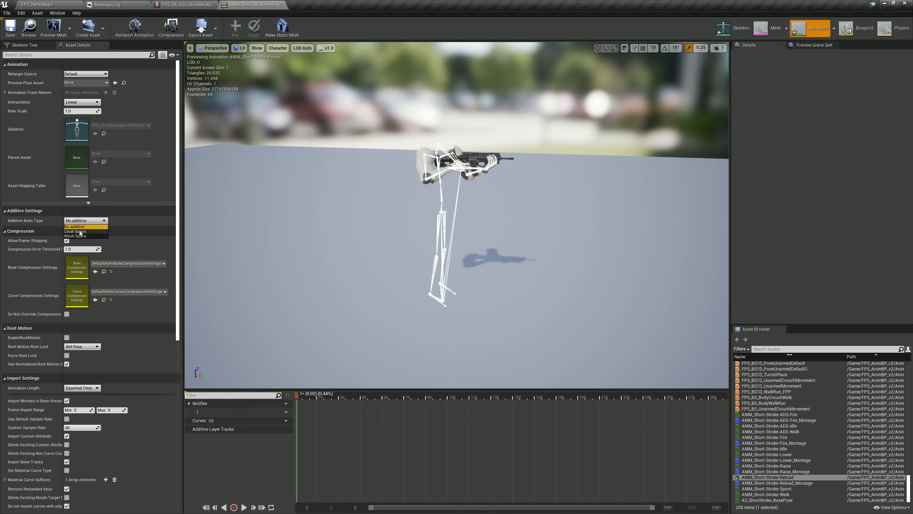
pyautogui.click(80, 232)
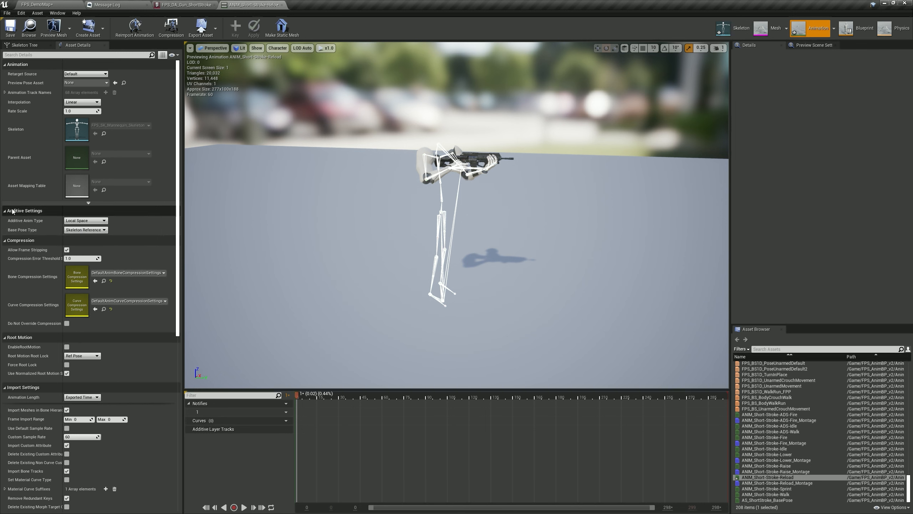
pyautogui.click(85, 229)
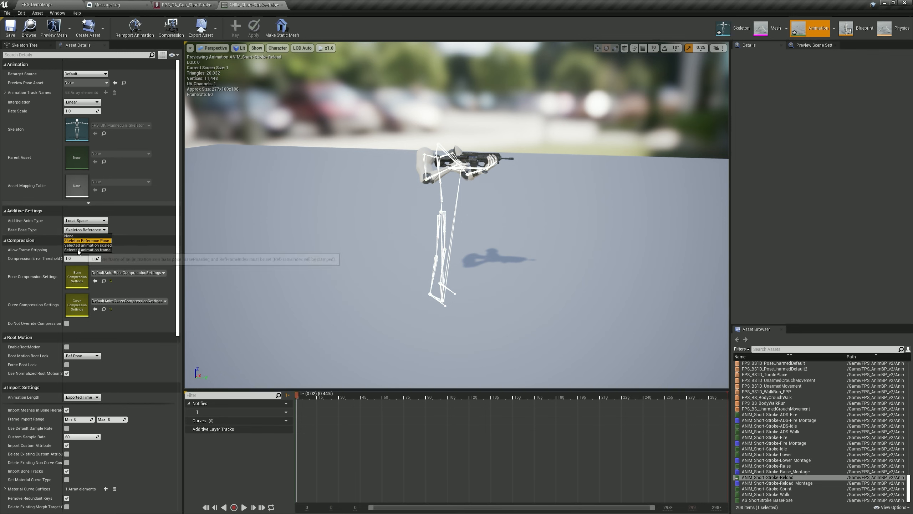
pyautogui.click(78, 250)
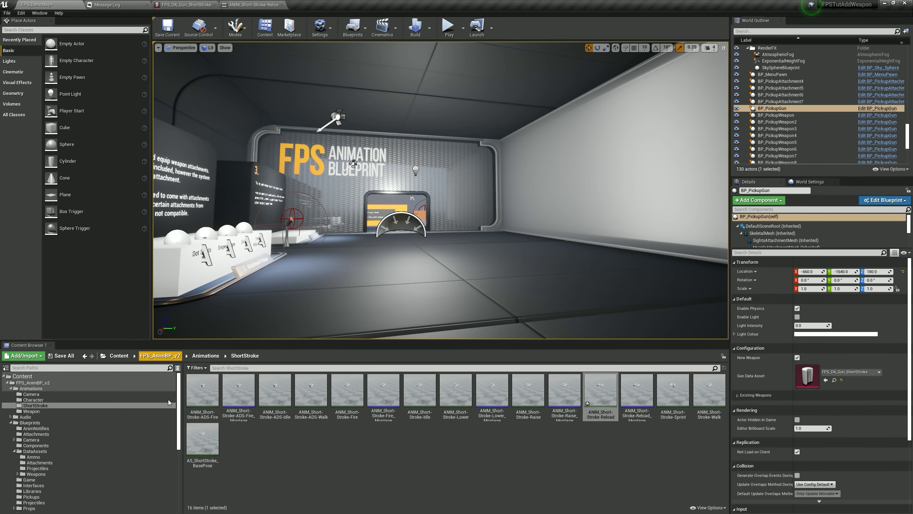
# - Assign AS_ShortStroke_BasePose as the reload animation's base pose animation and save the asset
pyautogui.click(202, 442)
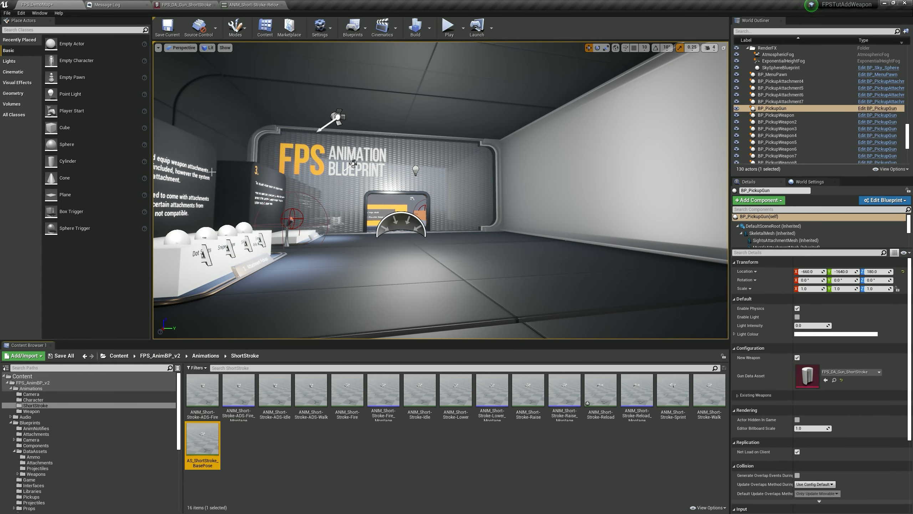
pyautogui.click(248, 5)
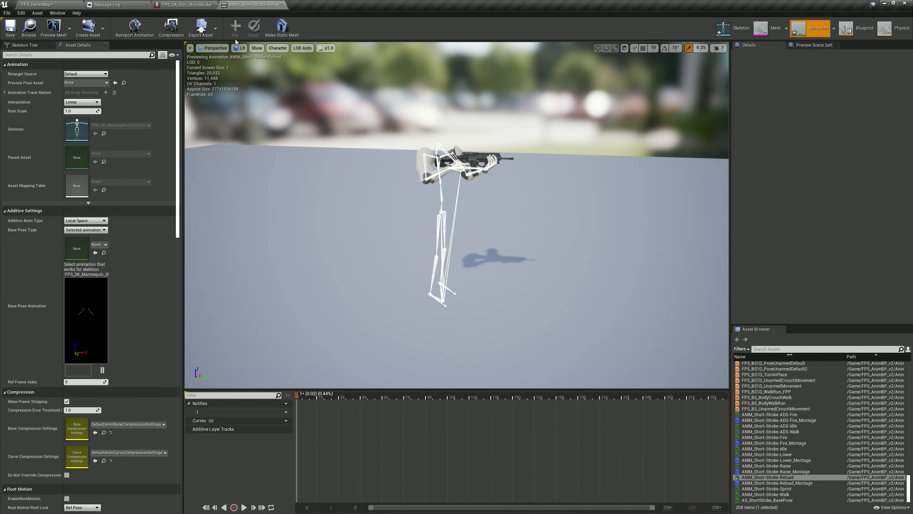
pyautogui.click(95, 253)
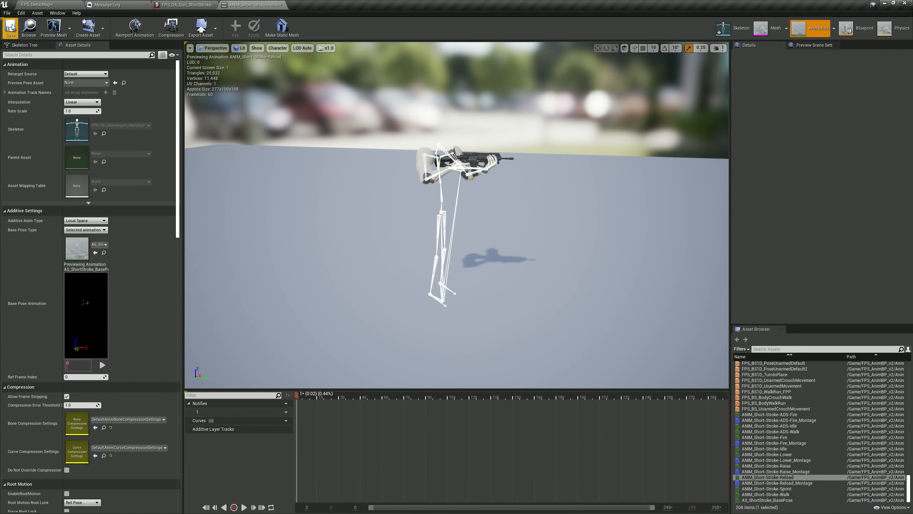
pyautogui.click(10, 27)
# - Open ANIM_Short-Stroke-Reload_Montage and set its Preview Base Pose to AS_ShortStroke_BasePose
pyautogui.click(36, 5)
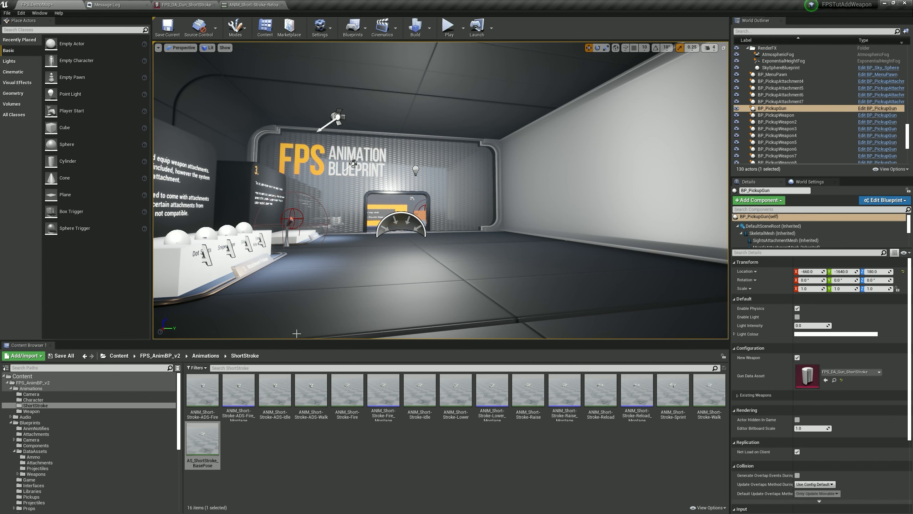
pyautogui.click(636, 396)
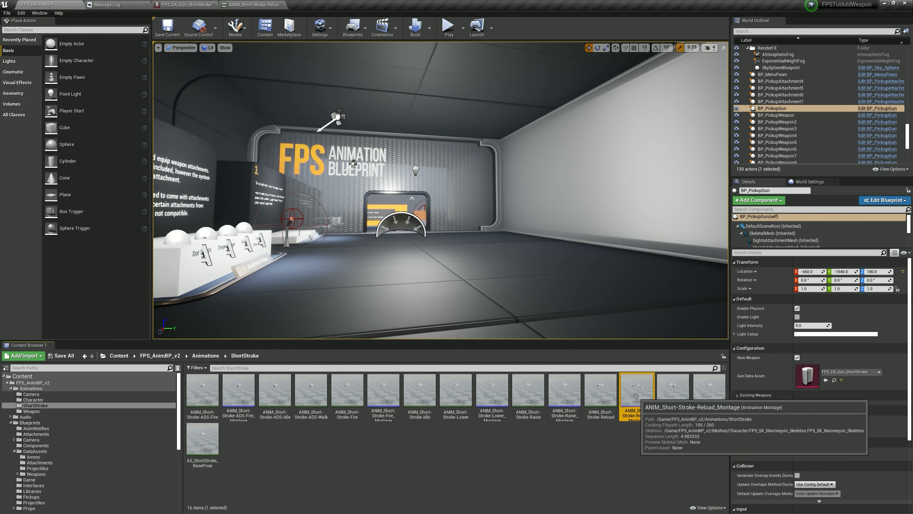
pyautogui.doubleClick(636, 395)
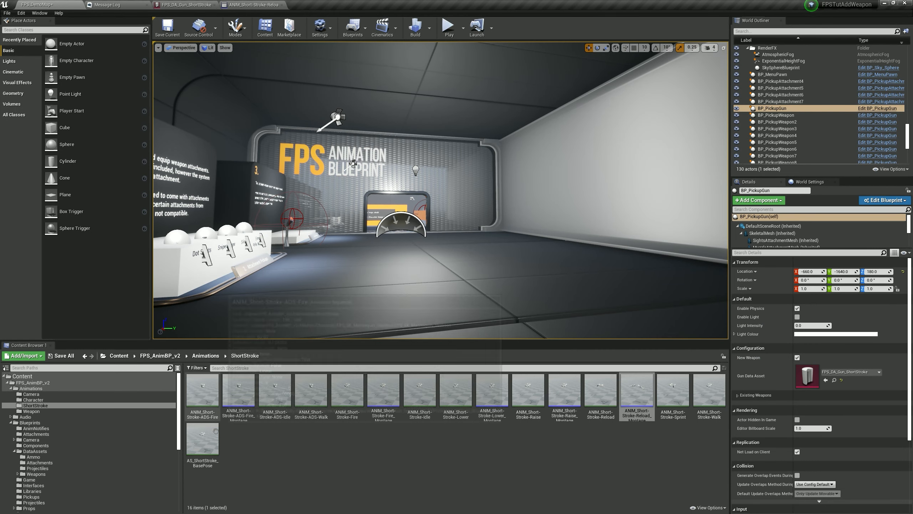
pyautogui.click(251, 4)
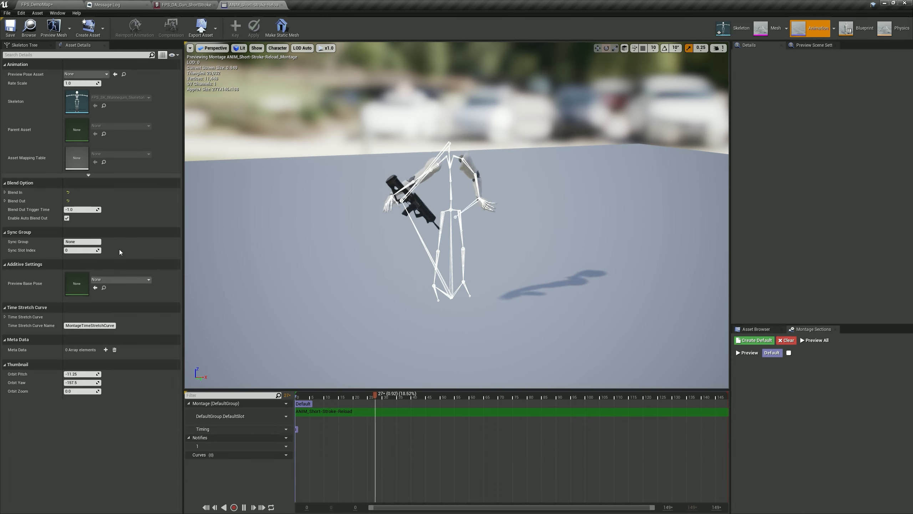
pyautogui.click(95, 289)
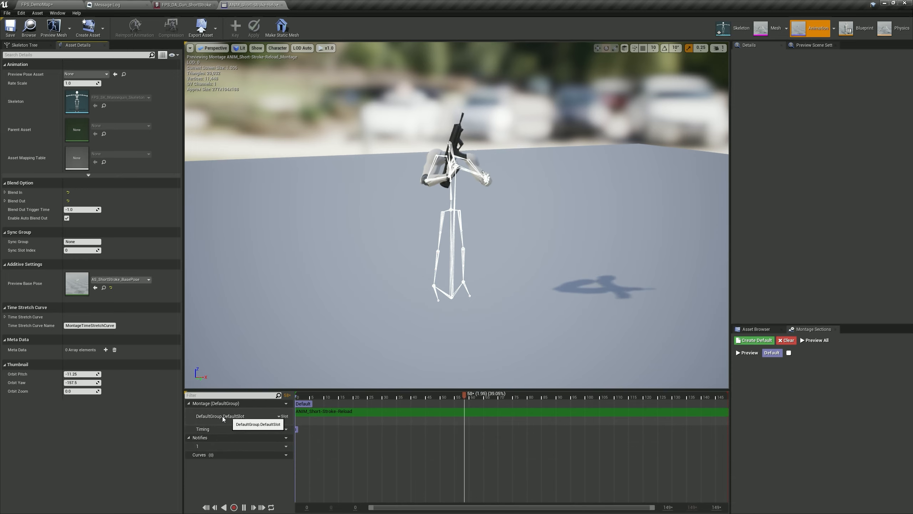
# - Change the reload montage's default slot to the Head slot of DefaultGroup
pyautogui.click(281, 416)
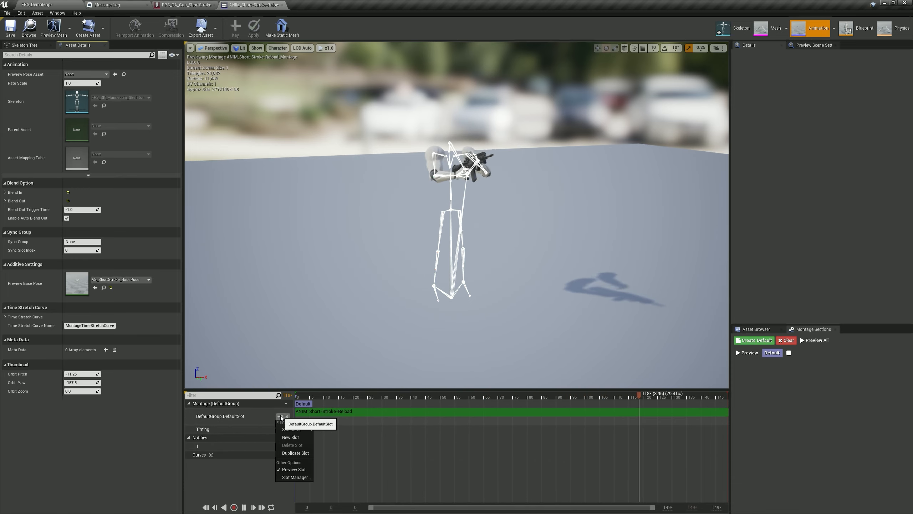
pyautogui.moveTo(297, 430)
pyautogui.click(338, 444)
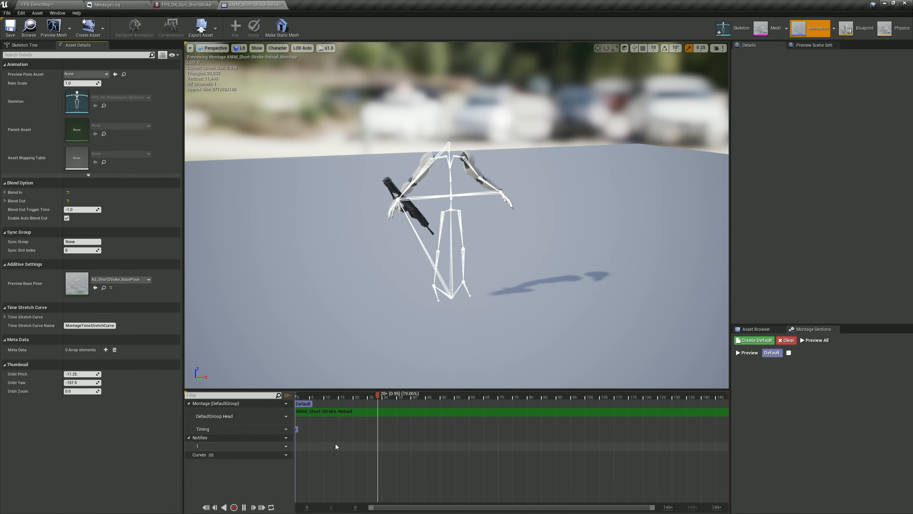
# - Add two new slot tracks to the reload montage below the Head slot
pyautogui.click(282, 416)
pyautogui.click(291, 437)
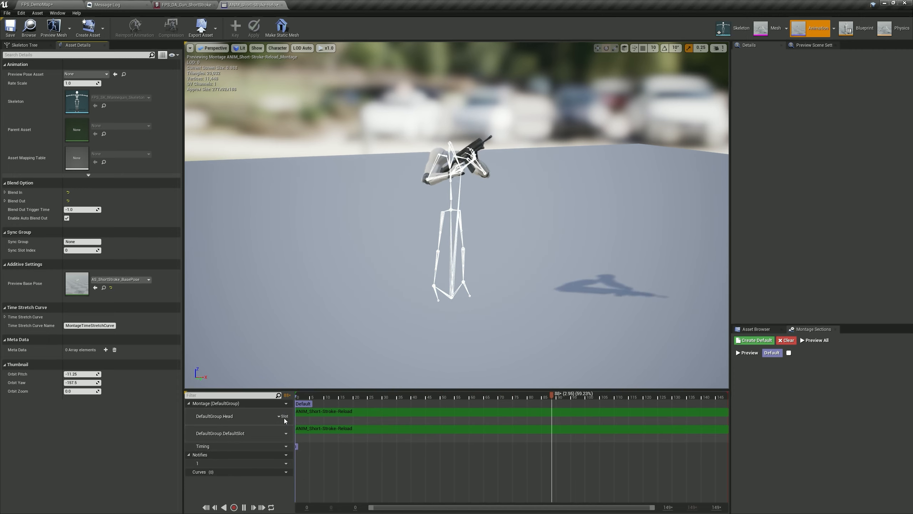
pyautogui.click(282, 416)
pyautogui.click(291, 438)
# - Assign the LeftArm and RightArm slots of DefaultGroup to the reload montage's second and third tracks and save the montage
pyautogui.click(282, 433)
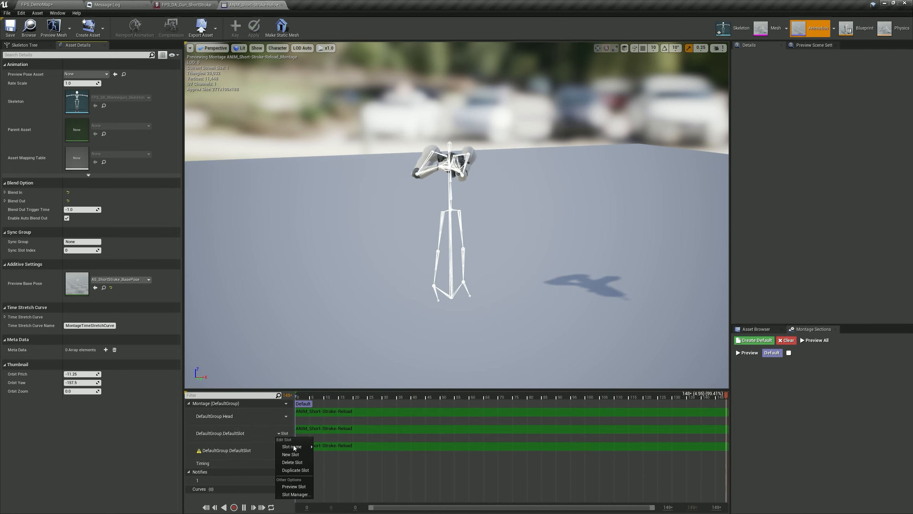
pyautogui.moveTo(294, 446)
pyautogui.click(341, 468)
pyautogui.click(282, 451)
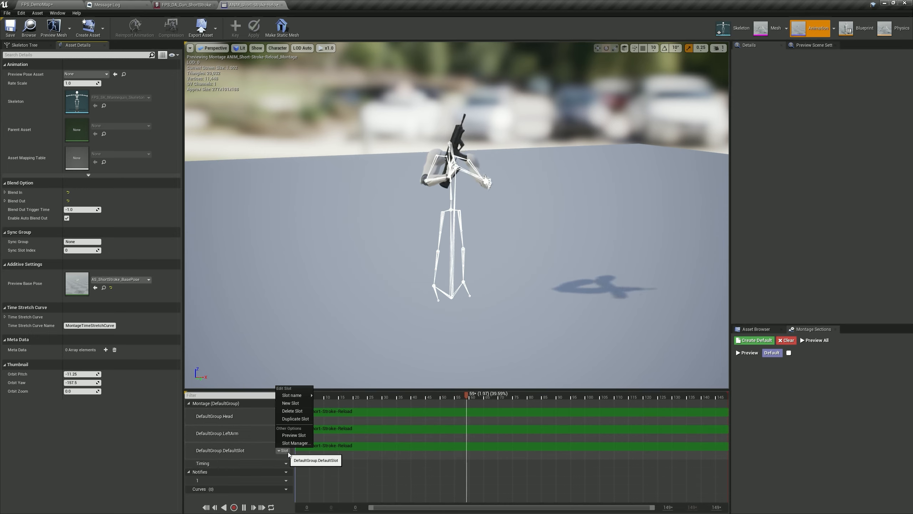
pyautogui.moveTo(292, 395)
pyautogui.click(339, 425)
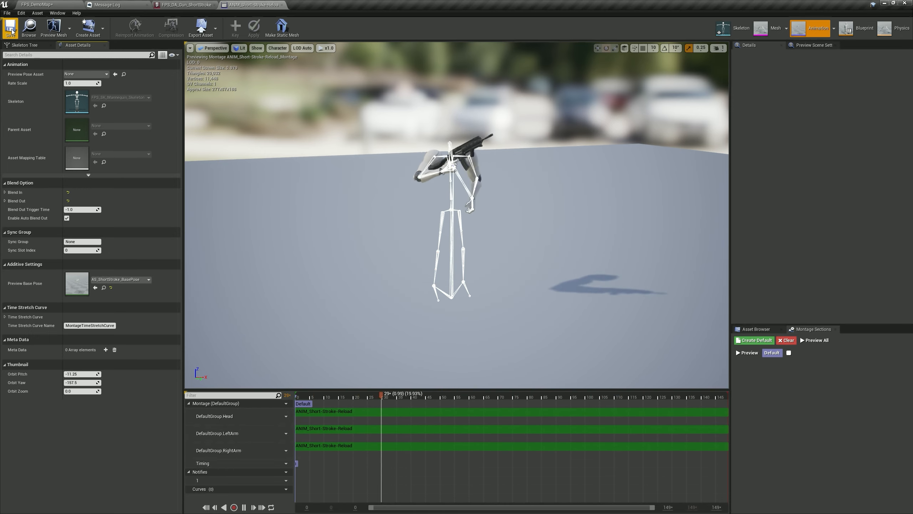
# - Assign ANIM_Short-Stroke-Reload_Montage as the Reload override in FPS_DA_Gun_ShortStroke's animation data and save the asset
pyautogui.click(174, 5)
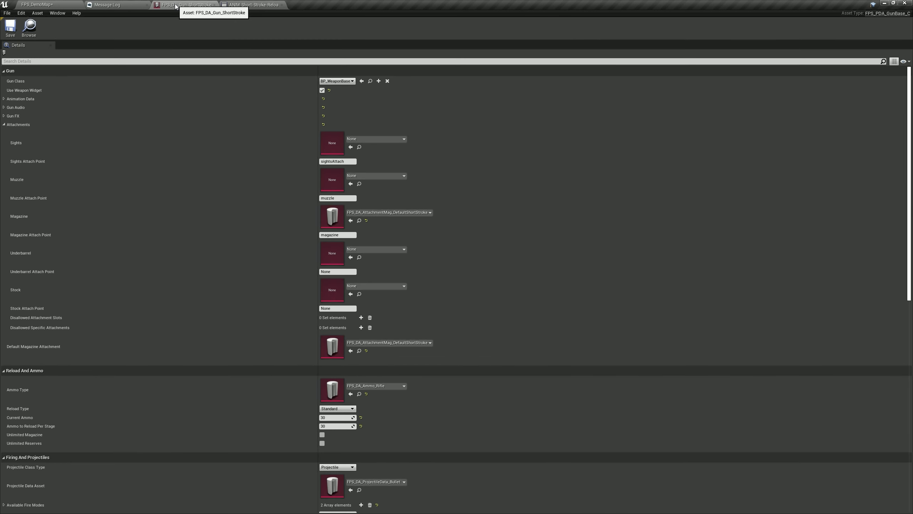
pyautogui.click(4, 125)
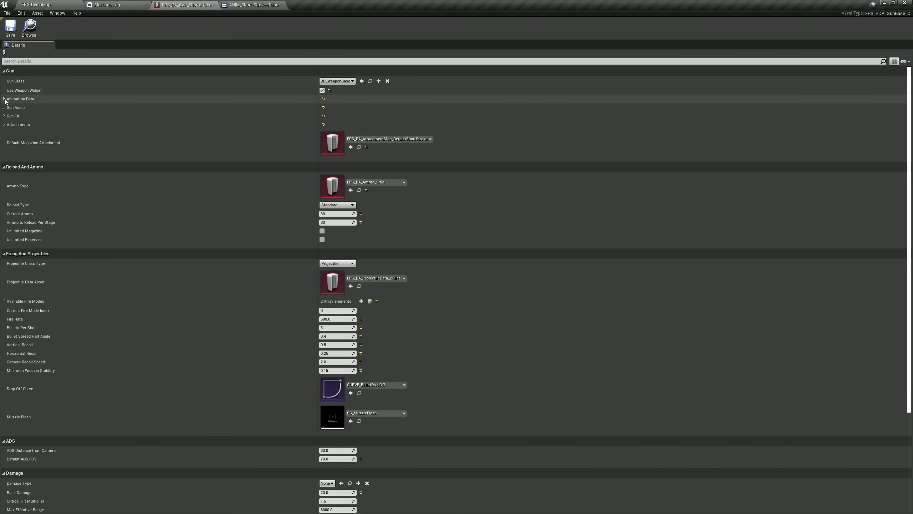
pyautogui.click(4, 99)
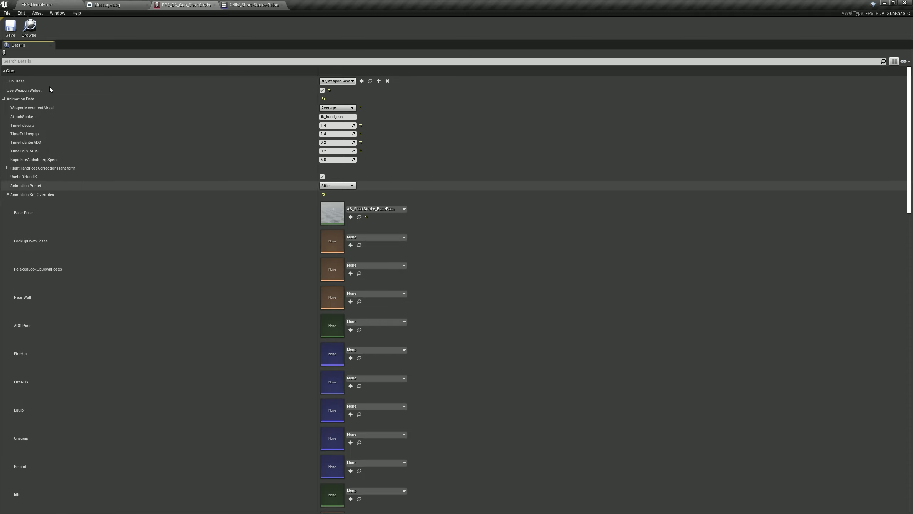
pyautogui.click(36, 4)
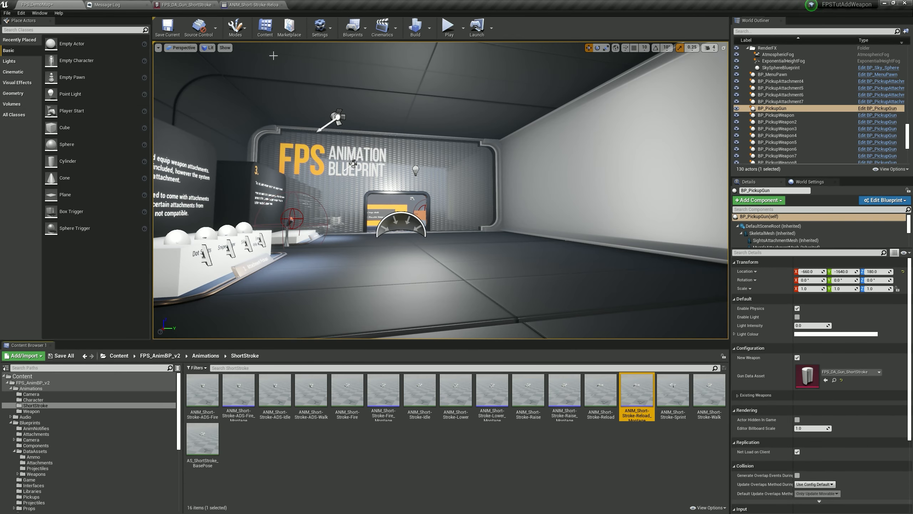
pyautogui.click(254, 5)
pyautogui.click(186, 4)
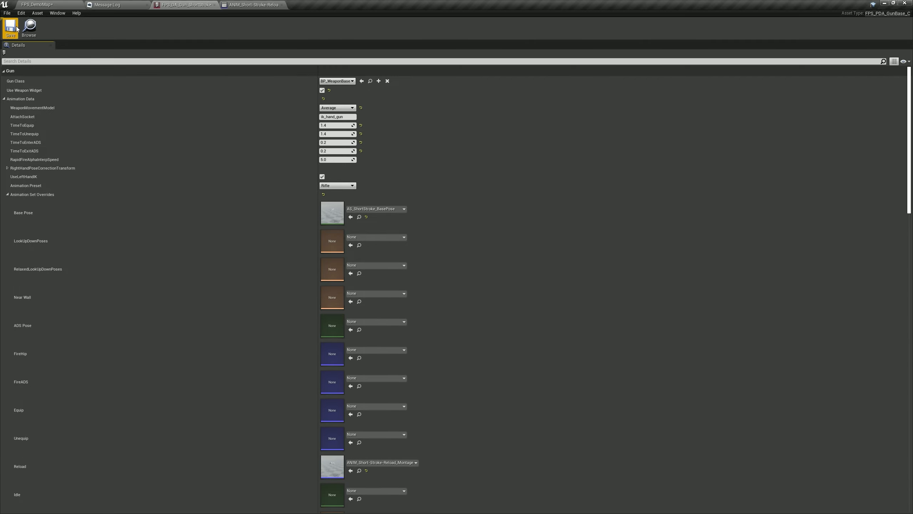
# - Play-test FPS_DemoMap by picking up the Short Stroke, firing it and reloading to check the reload animation
pyautogui.click(42, 4)
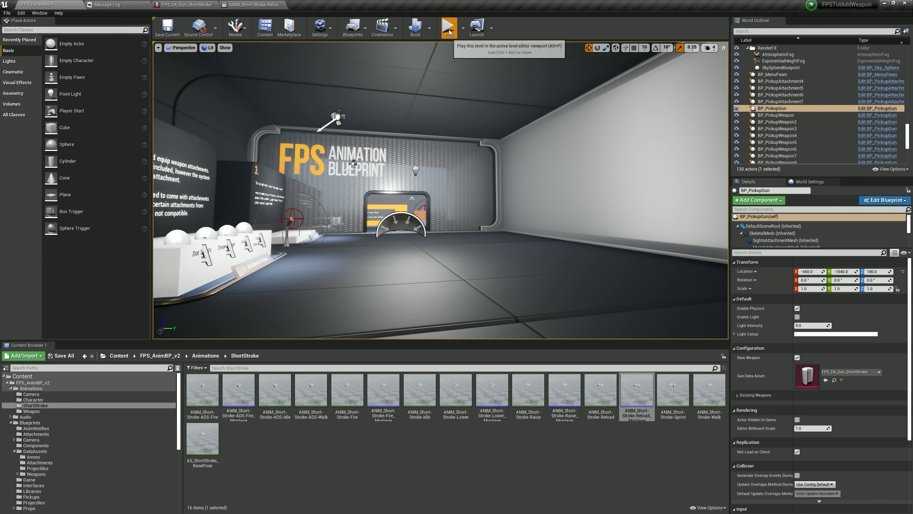
pyautogui.click(449, 25)
pyautogui.press('w')
pyautogui.press('f')
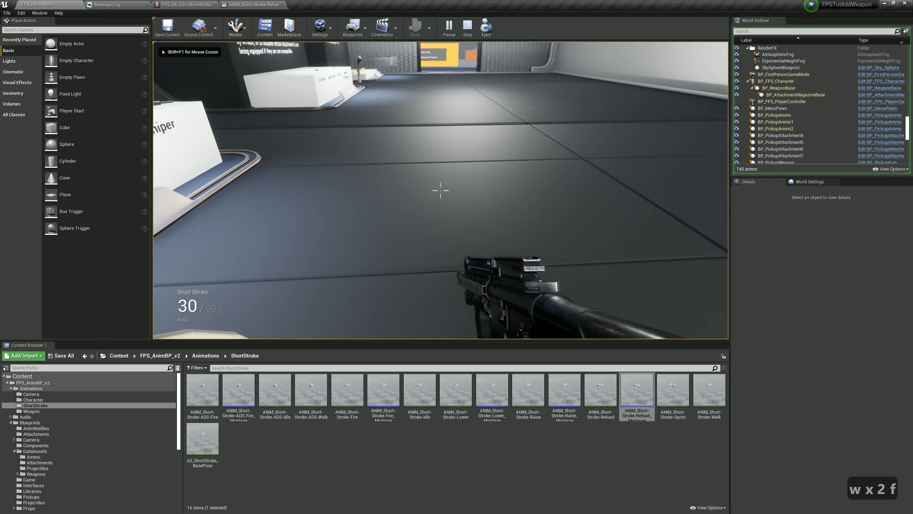
pyautogui.press('w')
pyautogui.press('r')
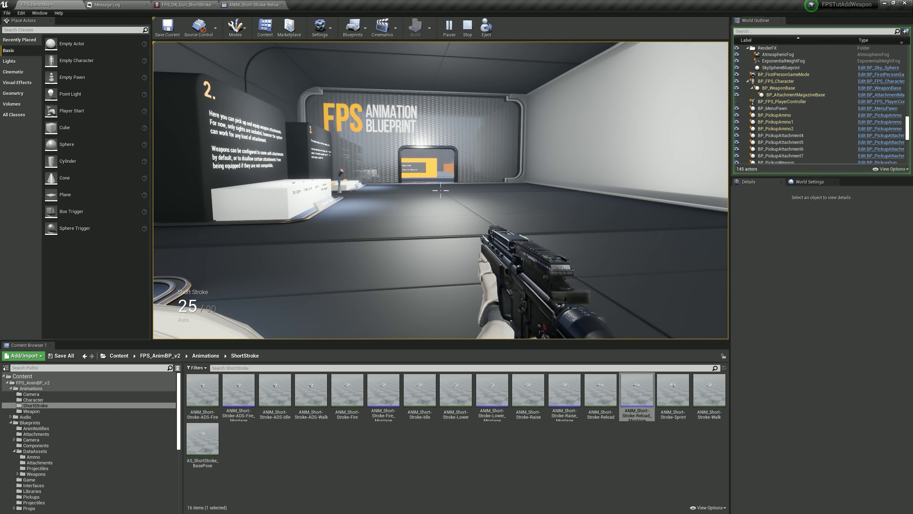
pyautogui.press('w')
pyautogui.press('d')
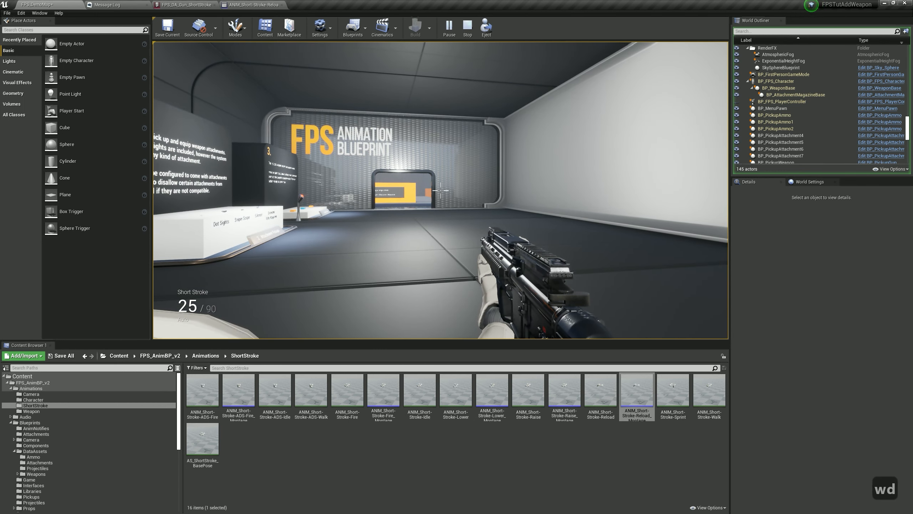
pyautogui.press('Escape')
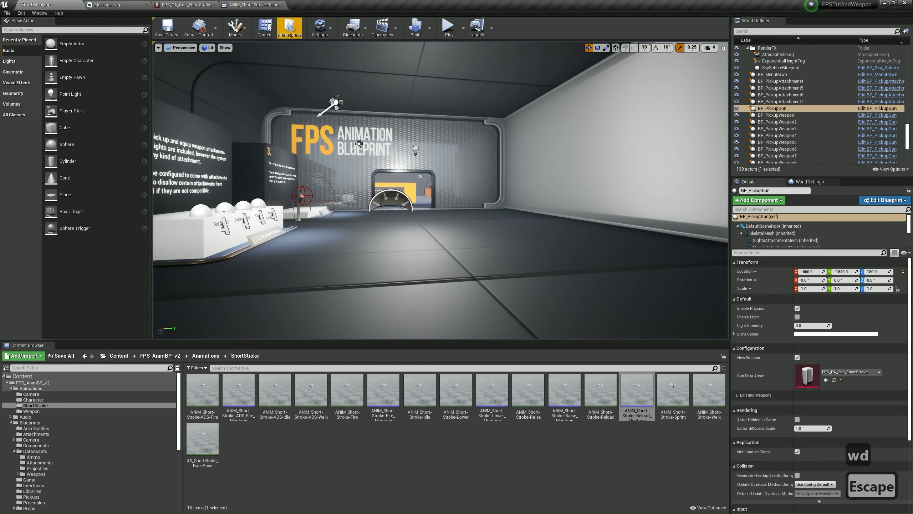
# - Add a ReloadAmmo skeleton notify to the reload montage and place it at about frame 73, halfway through the animation
pyautogui.click(250, 4)
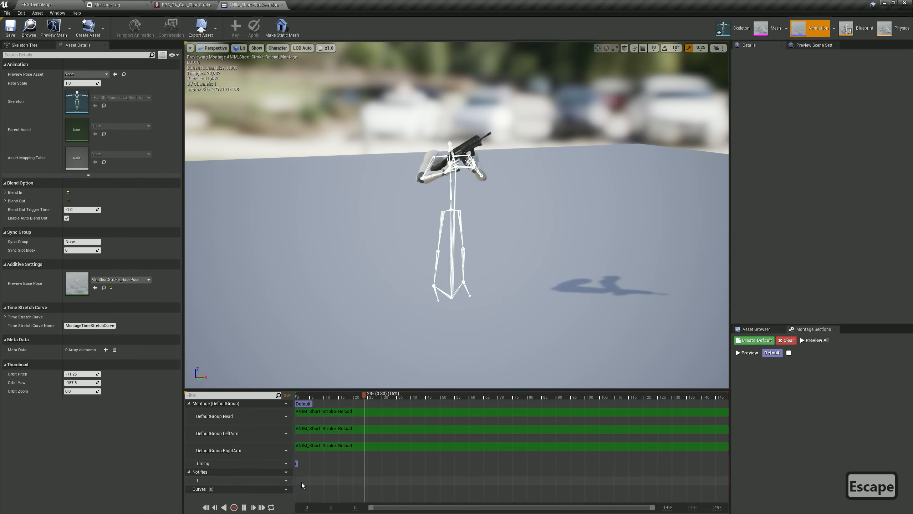
pyautogui.rightClick(314, 485)
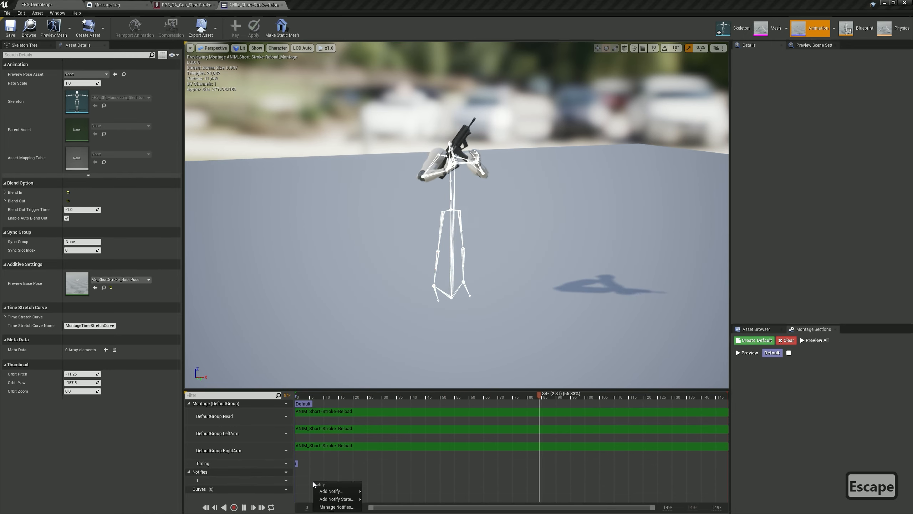
pyautogui.moveTo(334, 491)
pyautogui.moveTo(394, 416)
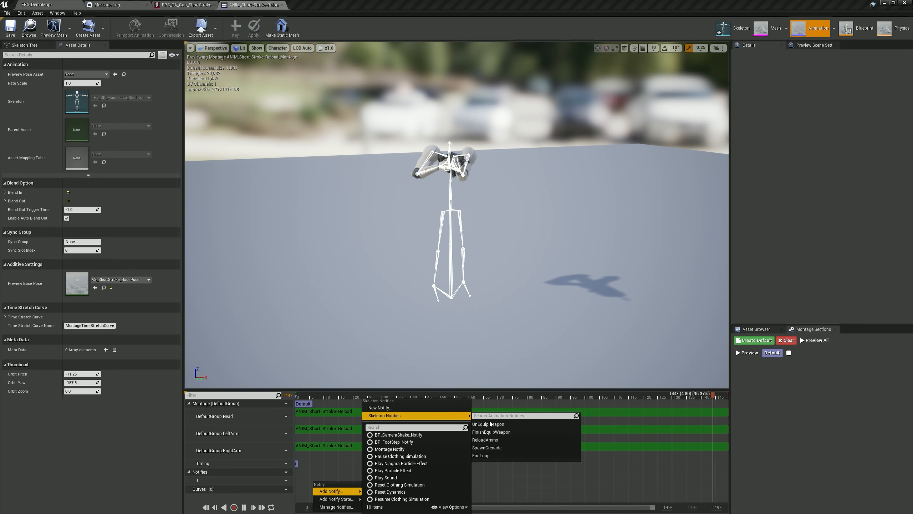
pyautogui.click(484, 440)
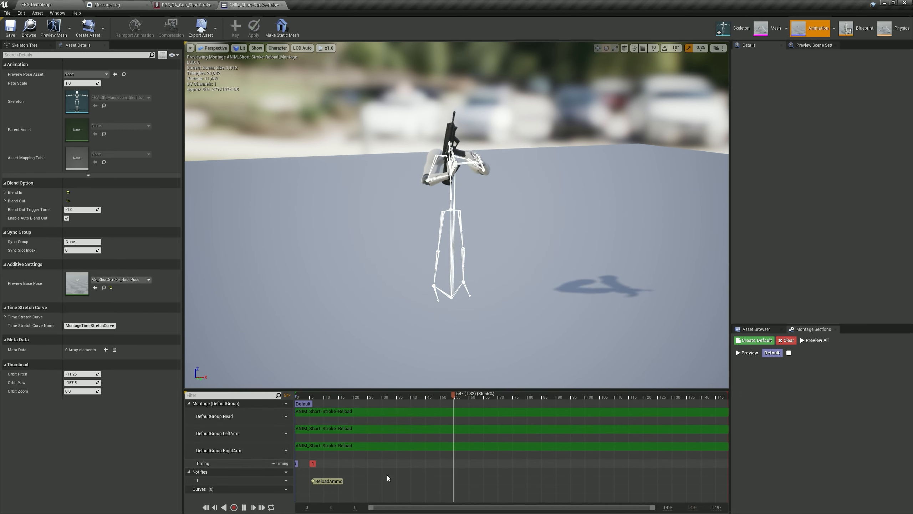
pyautogui.press('space')
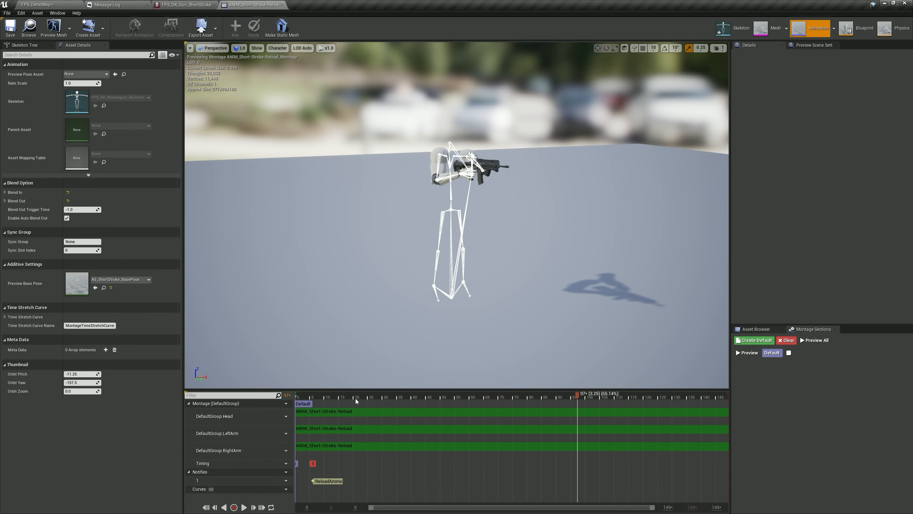
pyautogui.moveTo(396, 395); pyautogui.dragTo(511, 396)
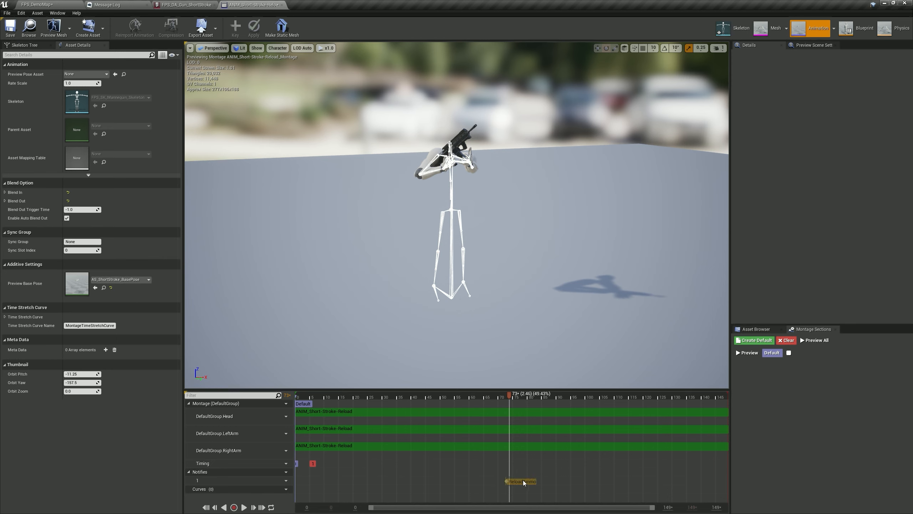
pyautogui.click(527, 480)
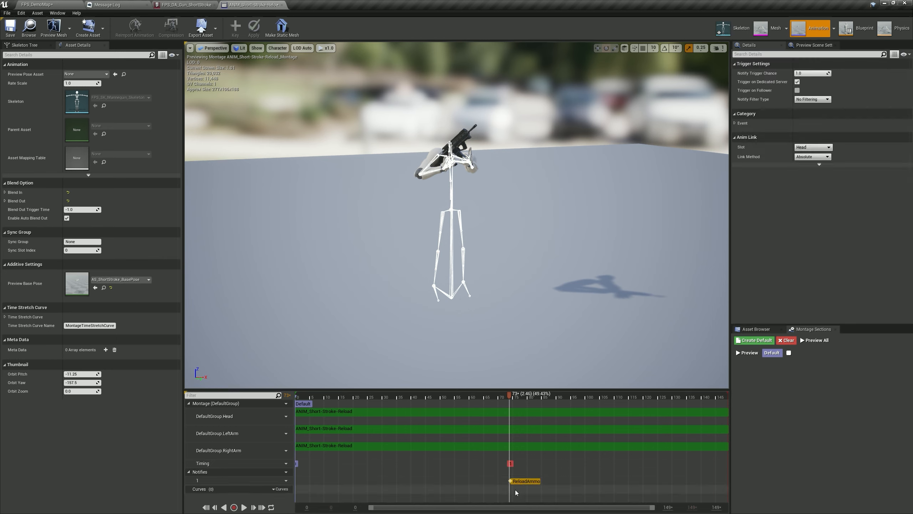
# - Add a second notify track to the reload montage and place an FPS_BP_WeaponPoseOverride notify state near its start
pyautogui.click(288, 473)
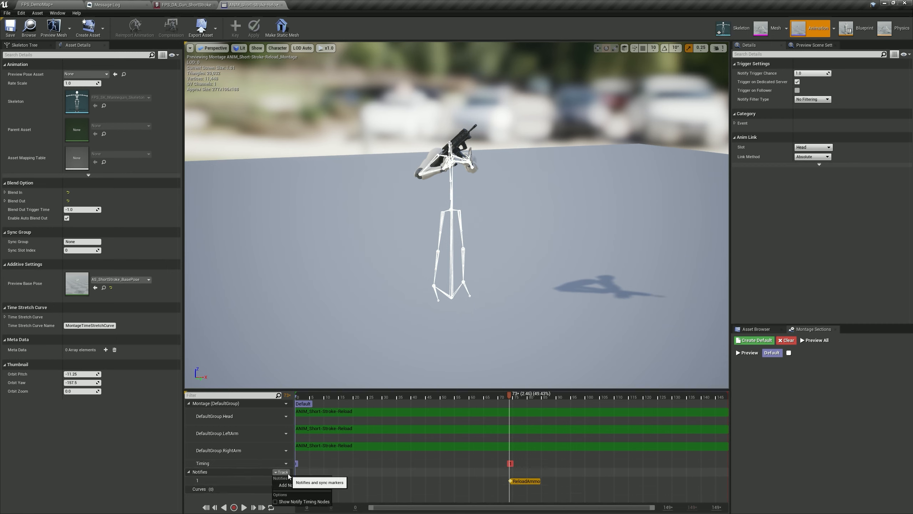
pyautogui.click(291, 485)
pyautogui.rightClick(301, 491)
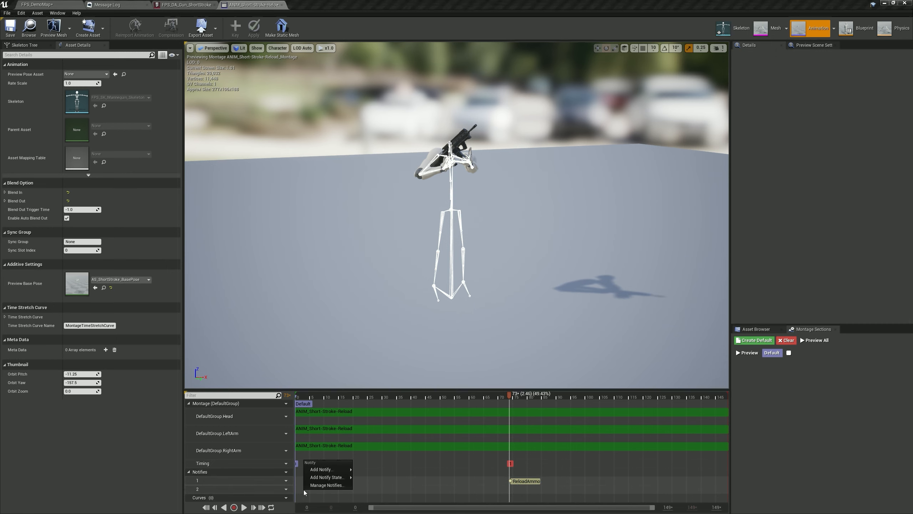
pyautogui.moveTo(318, 481)
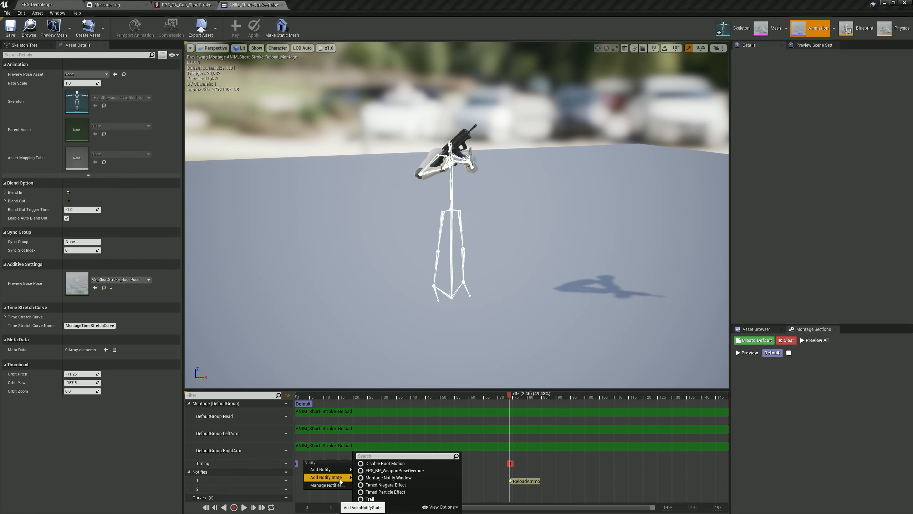
pyautogui.click(379, 471)
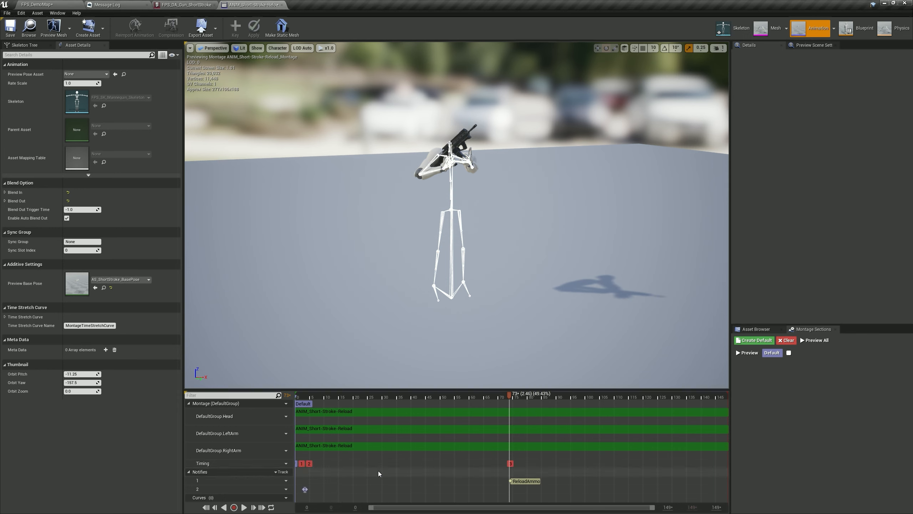
# - Stretch the FPS_BP_WeaponPoseOverride notify state from the montage's start to about frame 136 and save the montage
pyautogui.click(307, 489)
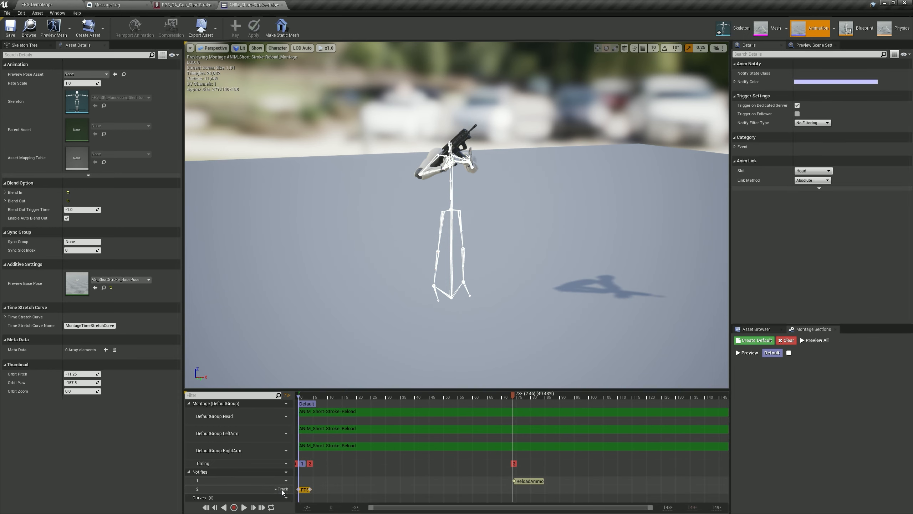
pyautogui.moveTo(322, 398); pyautogui.dragTo(696, 400)
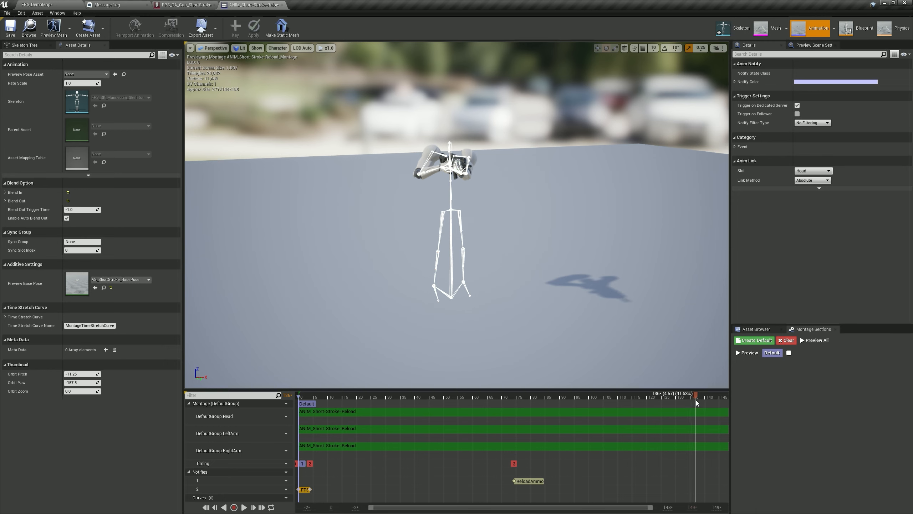
pyautogui.moveTo(310, 488); pyautogui.dragTo(449, 482)
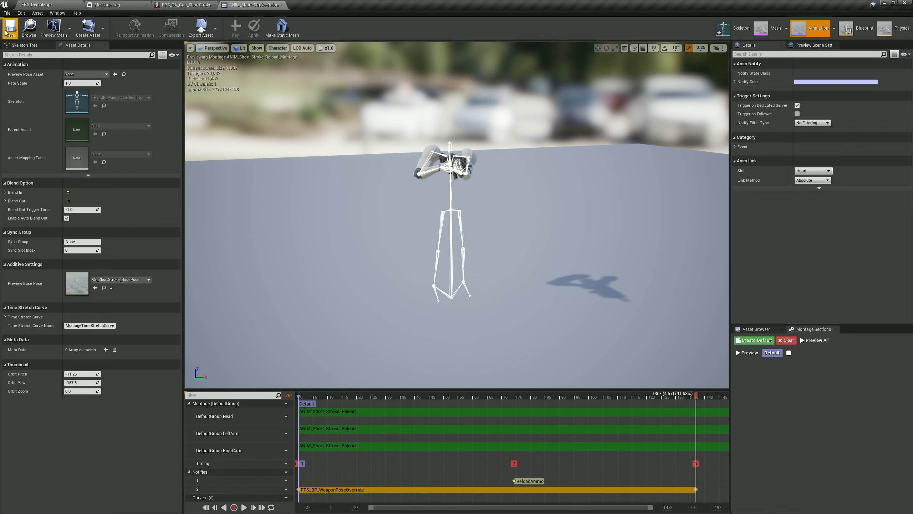
# - Play-test the level again, firing and reloading the Short Stroke twice to check the ammo refill and weapon pose during reload
pyautogui.click(50, 5)
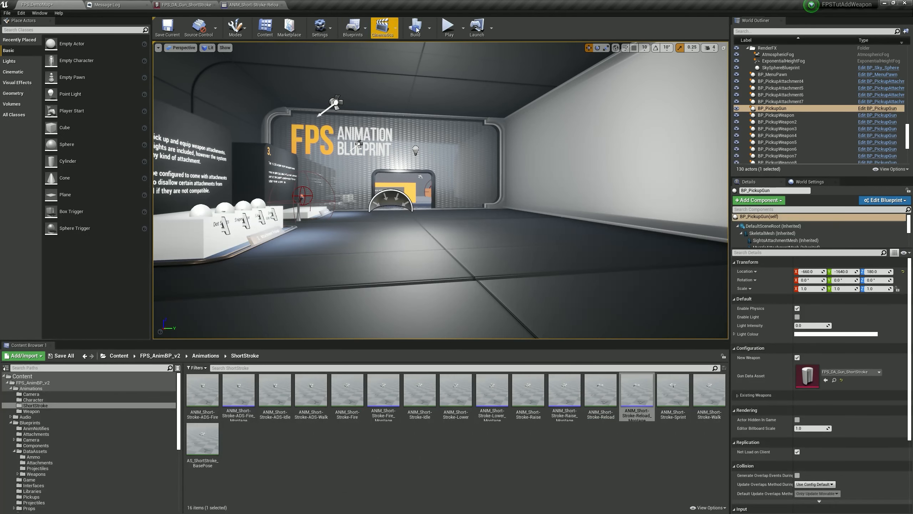
pyautogui.click(449, 26)
pyautogui.press('f')
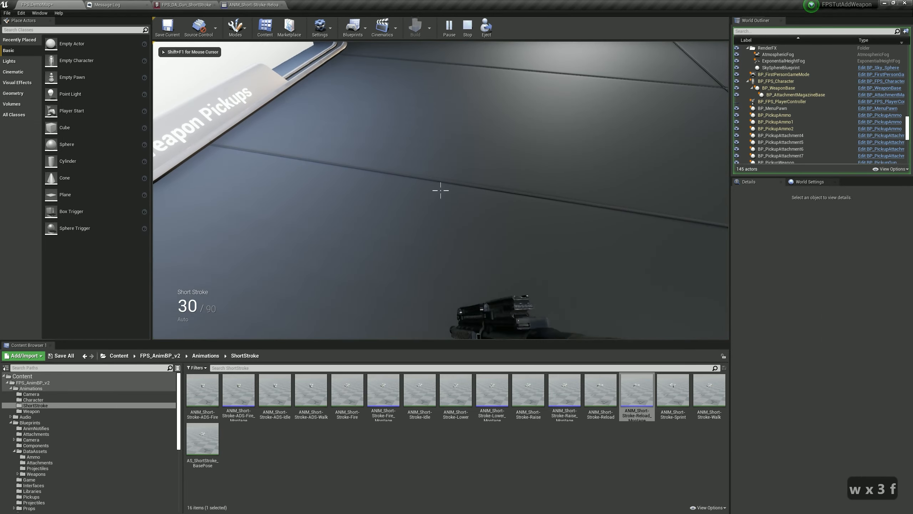
pyautogui.press('w')
pyautogui.click(441, 190)
pyautogui.press('r')
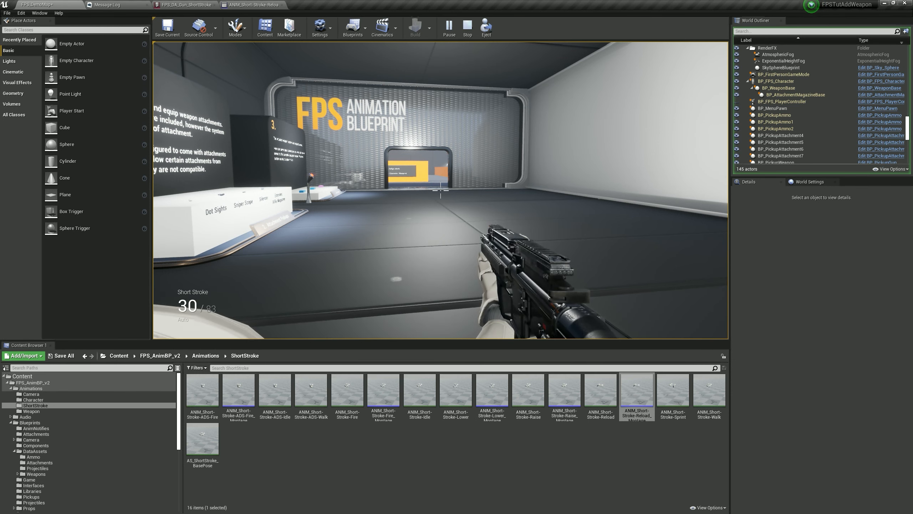
pyautogui.click(441, 190)
pyautogui.press('r')
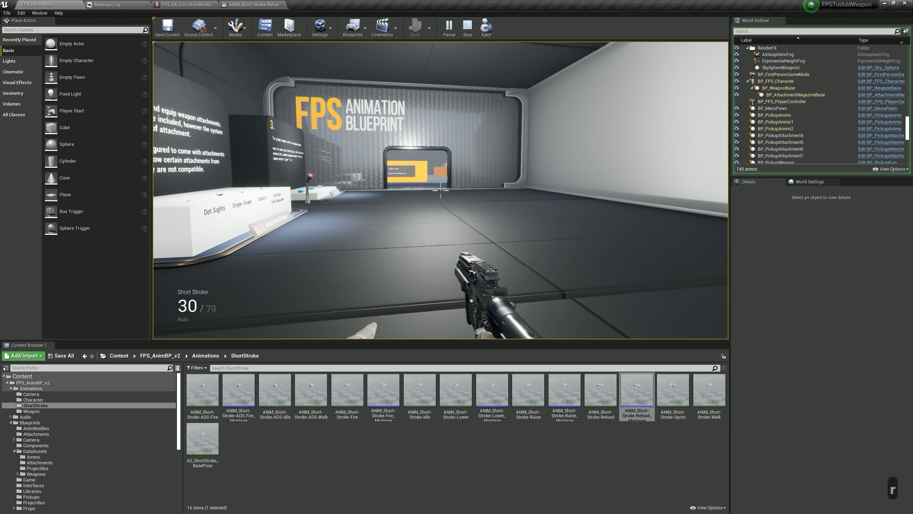
pyautogui.press('Escape')
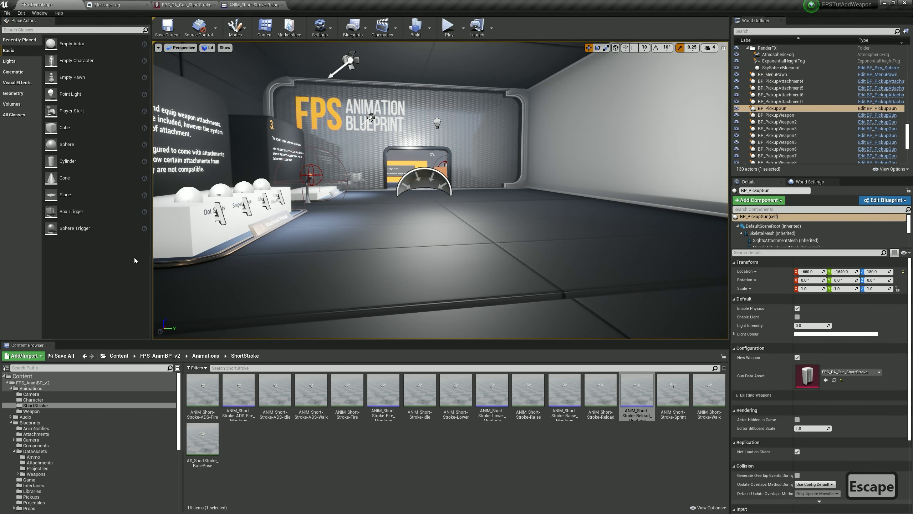
# - Preview the weapon's ANIM_Short-Stroke-Reload animation from the IBWP3DShortStrokeAR/Animations/Weapons folder, and return to the level
pyautogui.scroll(-8, 44, 442)
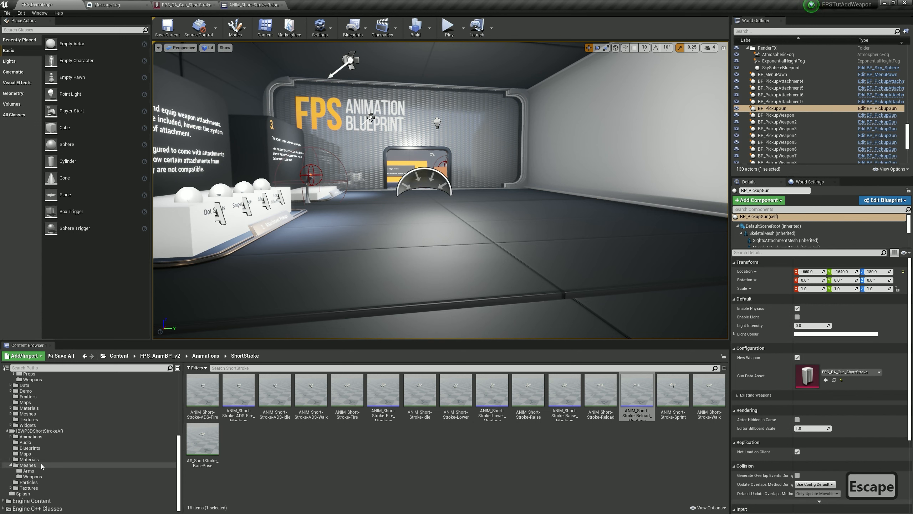
pyautogui.click(34, 432)
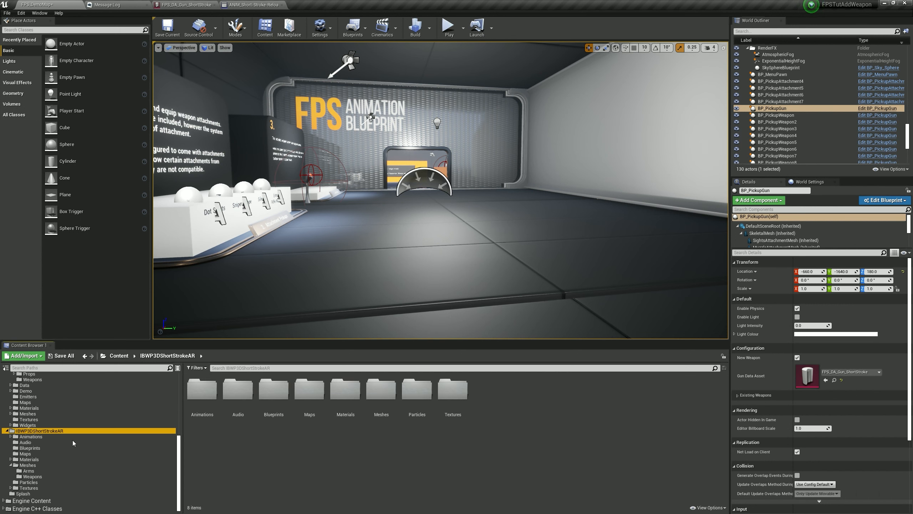
pyautogui.doubleClick(202, 389)
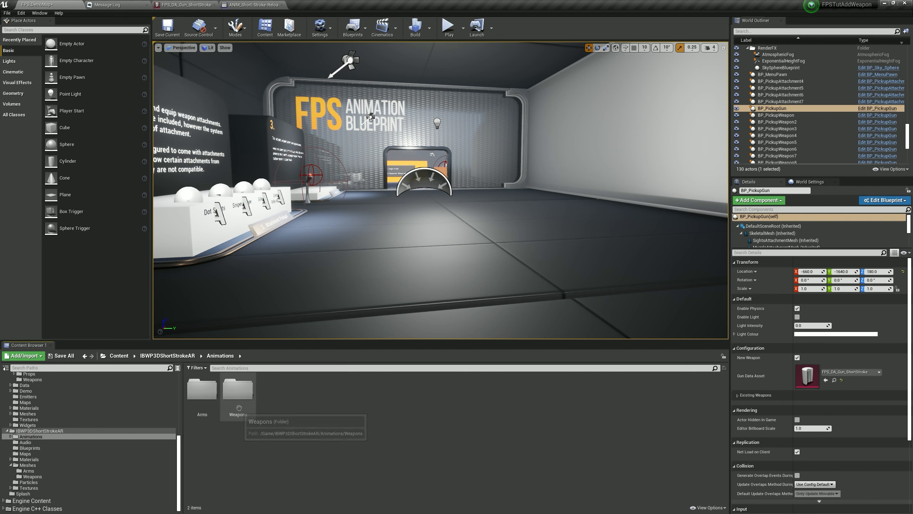
pyautogui.doubleClick(238, 389)
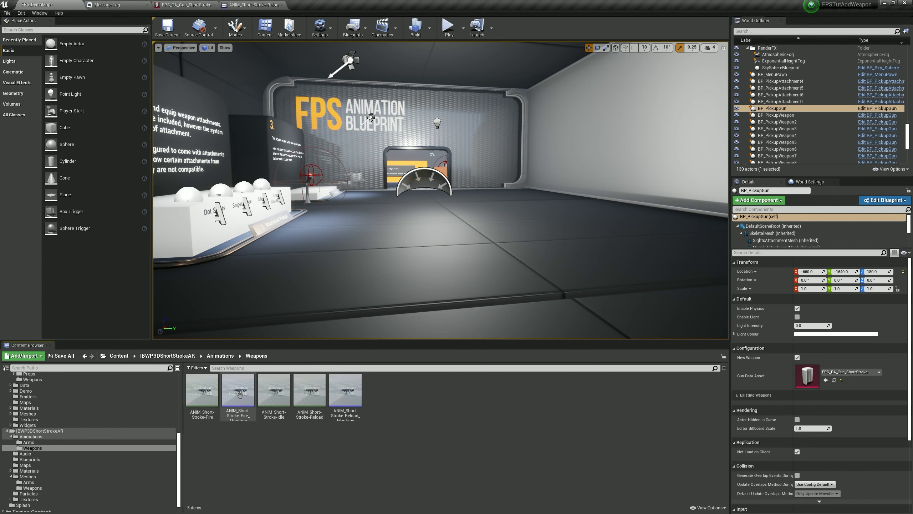
pyautogui.doubleClick(310, 391)
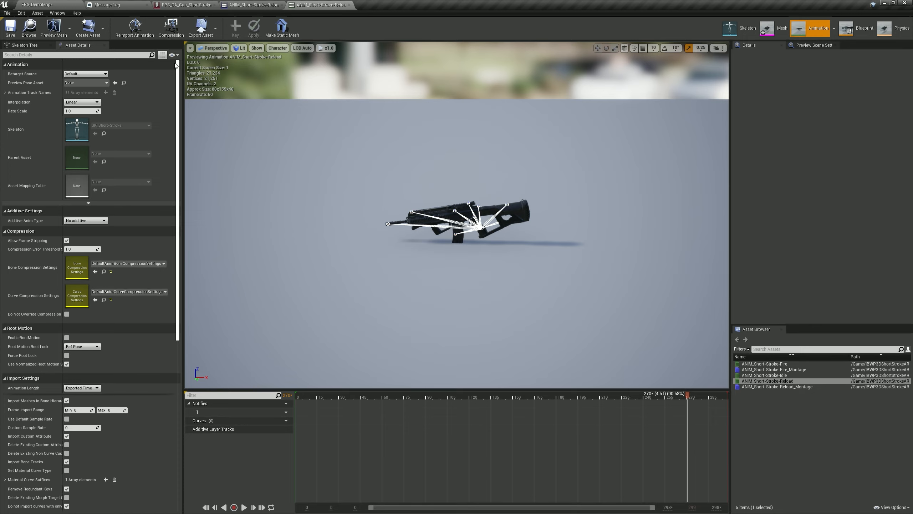
pyautogui.click(59, 6)
# - Create an Animation Blueprint named AnimBP_ShortStroke in the Weapons animations folder, targeting the SK_Short-Stroke skeleton
pyautogui.rightClick(387, 395)
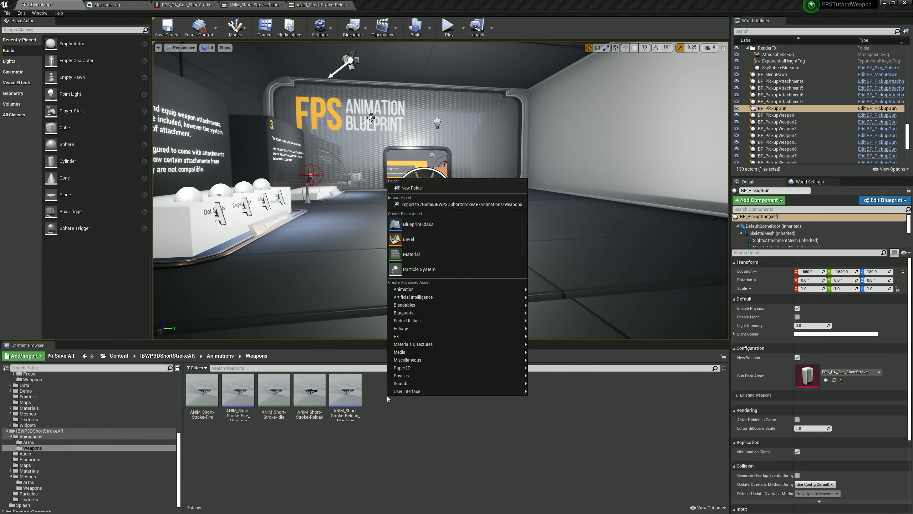
pyautogui.moveTo(418, 289)
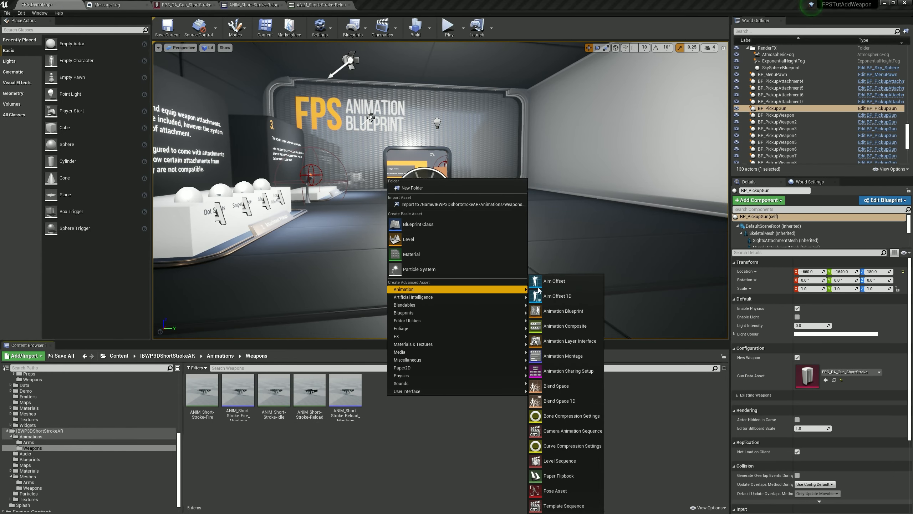
pyautogui.click(553, 310)
pyautogui.click(416, 274)
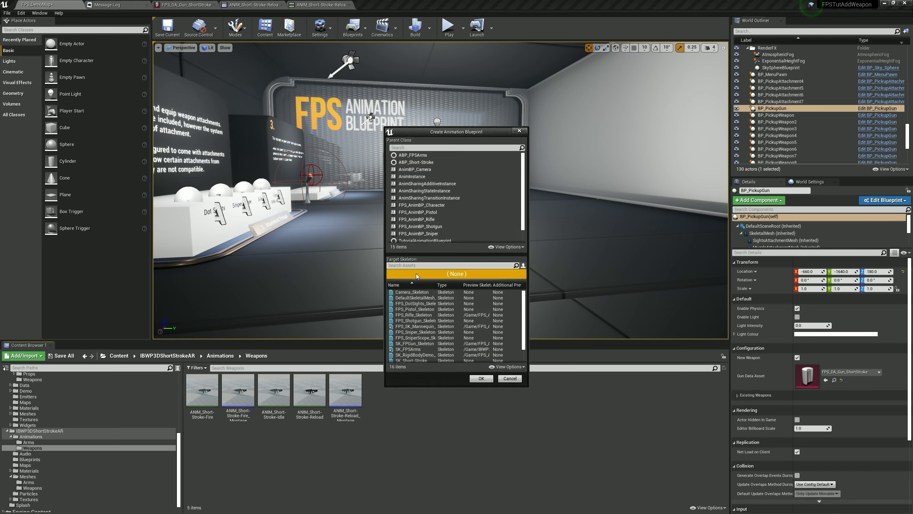
pyautogui.click(416, 266)
pyautogui.write('sho')
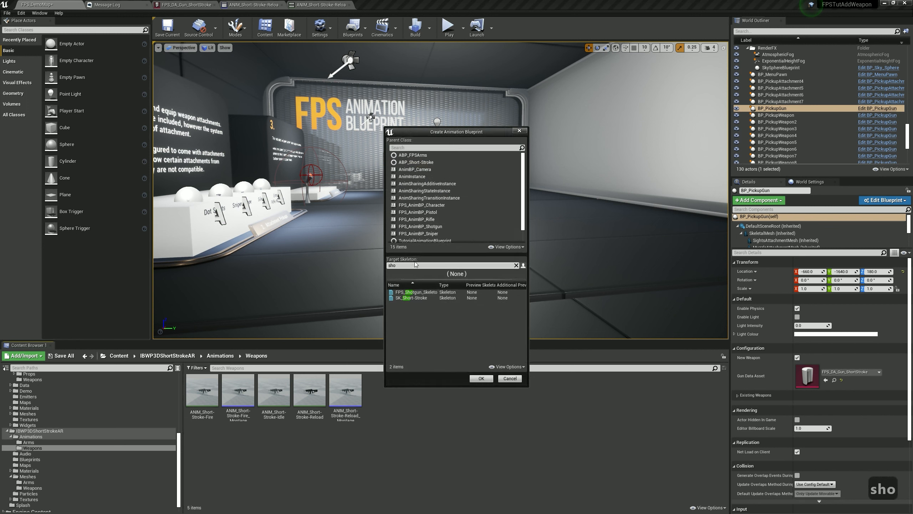
pyautogui.click(419, 298)
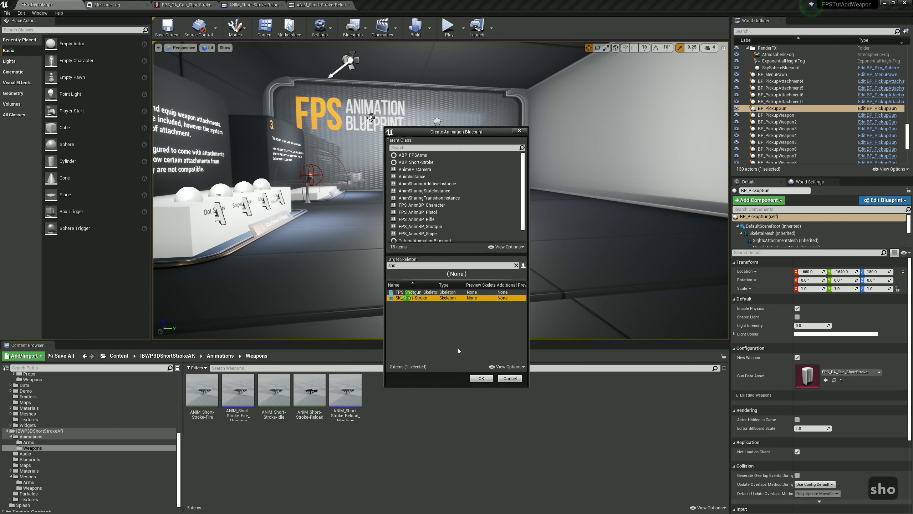
pyautogui.click(481, 379)
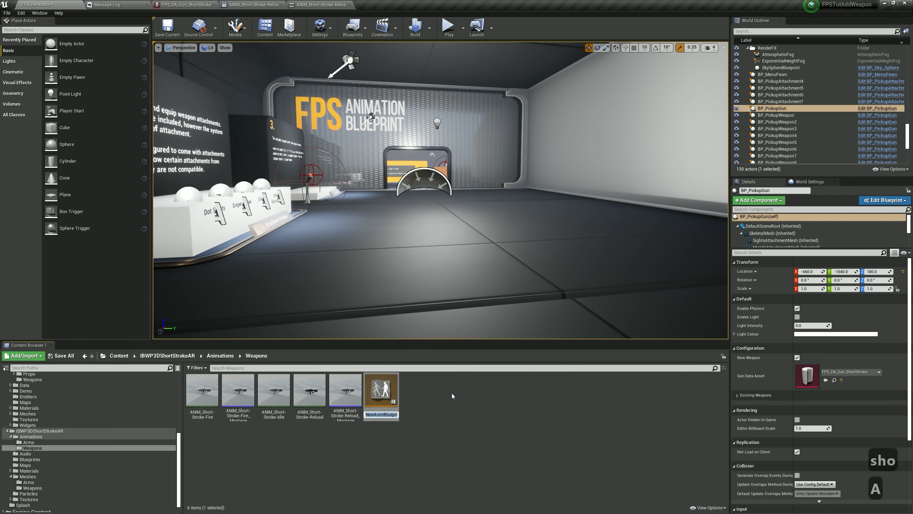
pyautogui.write('AnimBP')
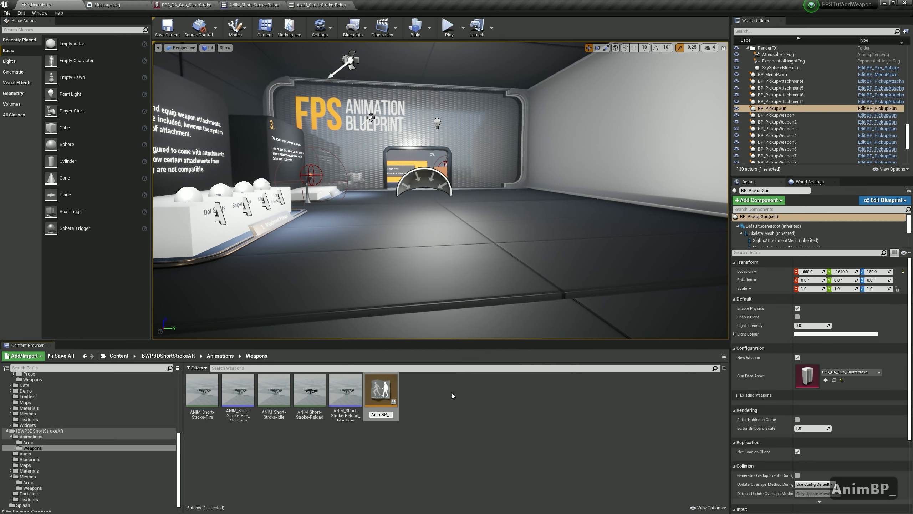
pyautogui.write('_ShortStroke')
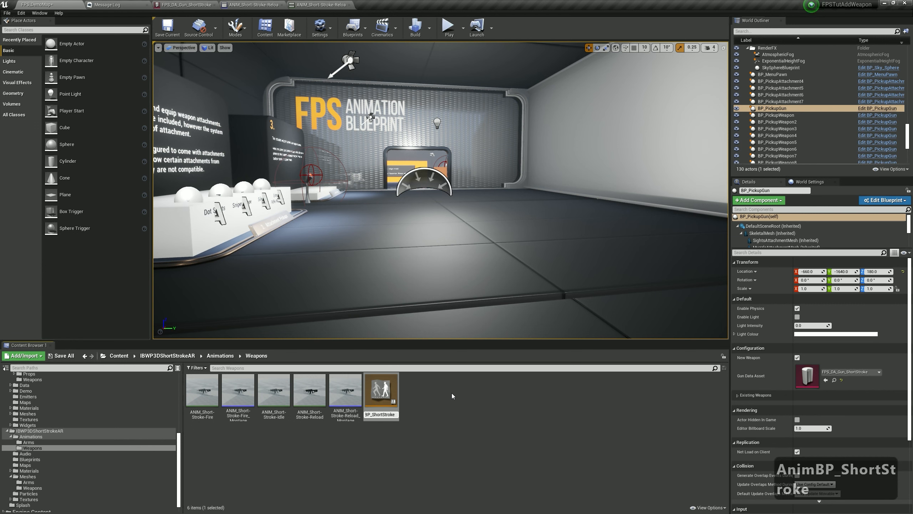
pyautogui.press('Return')
# - In AnimBP_ShortStroke's AnimGraph, add a DefaultSlot node, connect it to the Output Pose, and compile and save
pyautogui.doubleClick(382, 390)
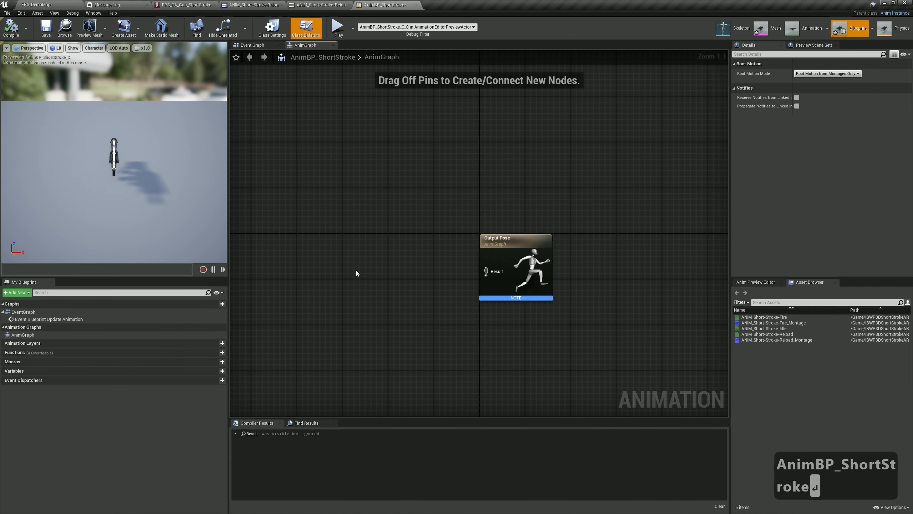
pyautogui.rightClick(356, 270)
pyautogui.write('sl')
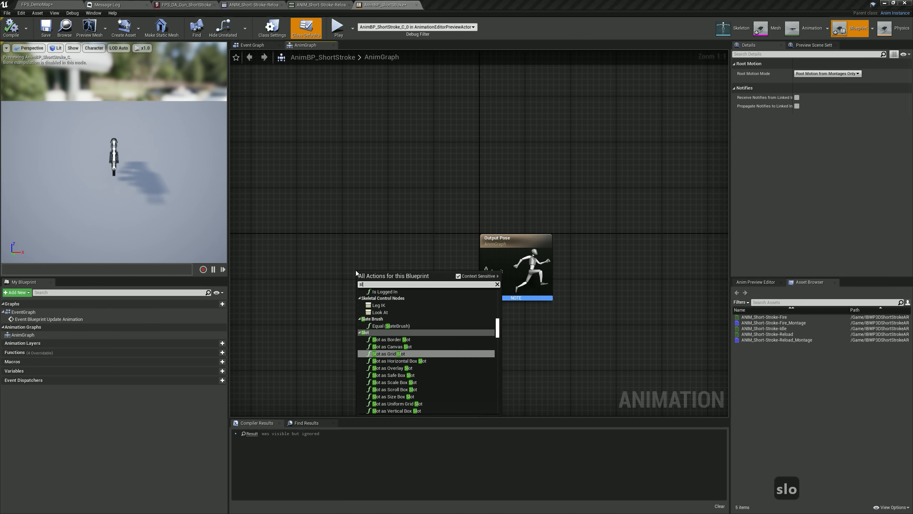
pyautogui.write('ot')
pyautogui.click(386, 313)
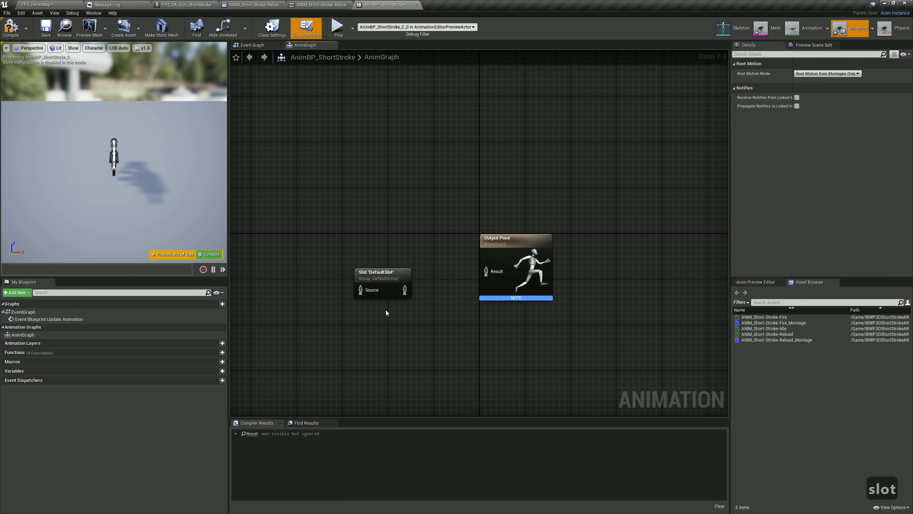
pyautogui.moveTo(489, 275); pyautogui.dragTo(489, 275)
pyautogui.moveTo(381, 273); pyautogui.dragTo(432, 256)
pyautogui.click(26, 25)
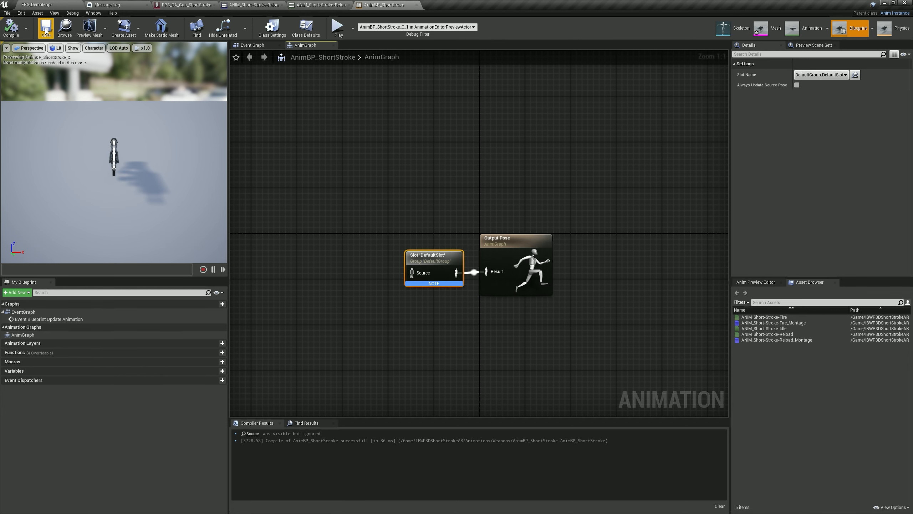
# - In the FPS_DA_Gun_ShortStroke data asset's Weapon Animation Set, set Weapon AnimBP to AnimBP_ShortStroke
pyautogui.click(182, 5)
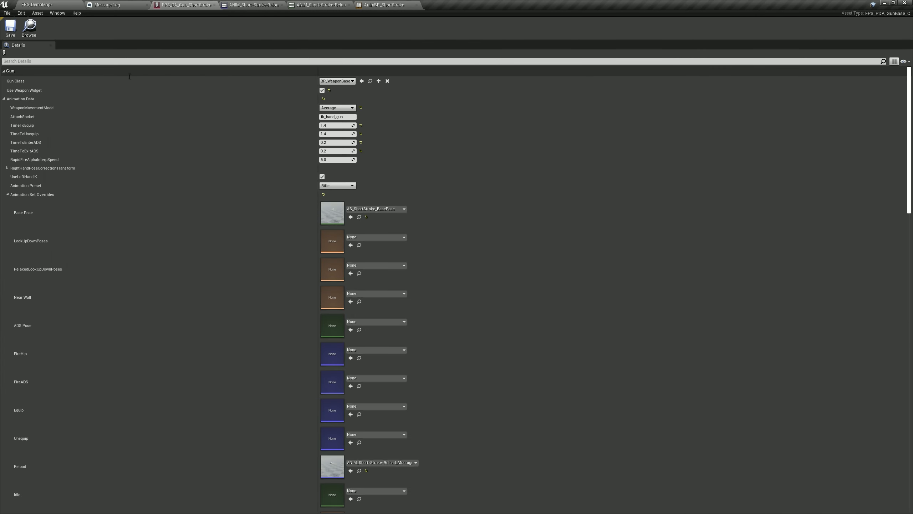
pyautogui.click(7, 195)
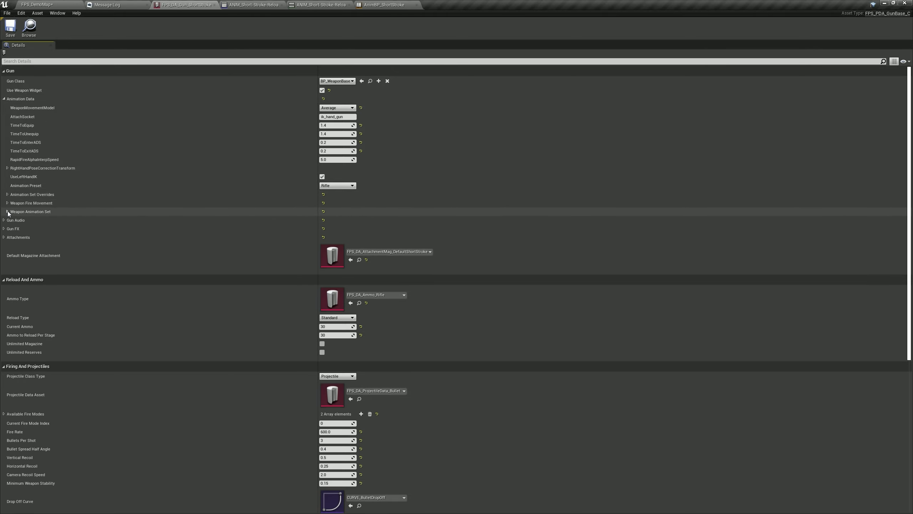
pyautogui.click(8, 211)
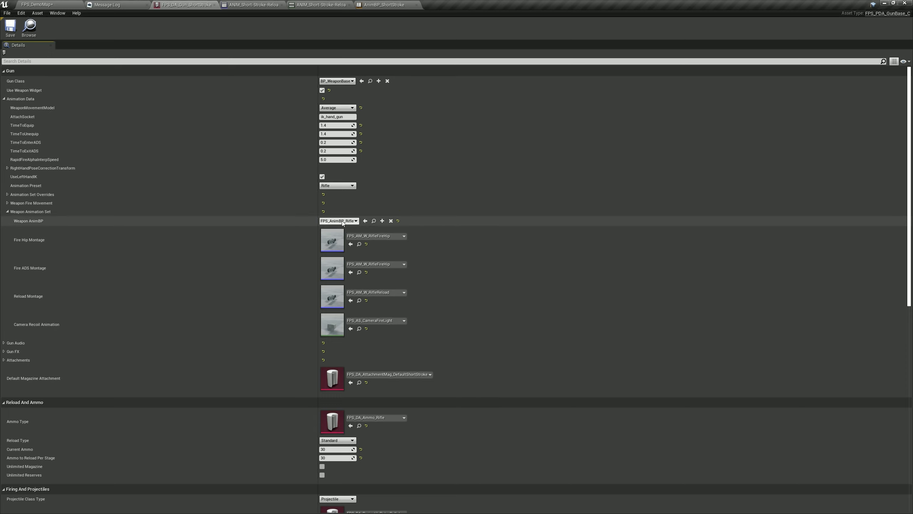
pyautogui.click(365, 221)
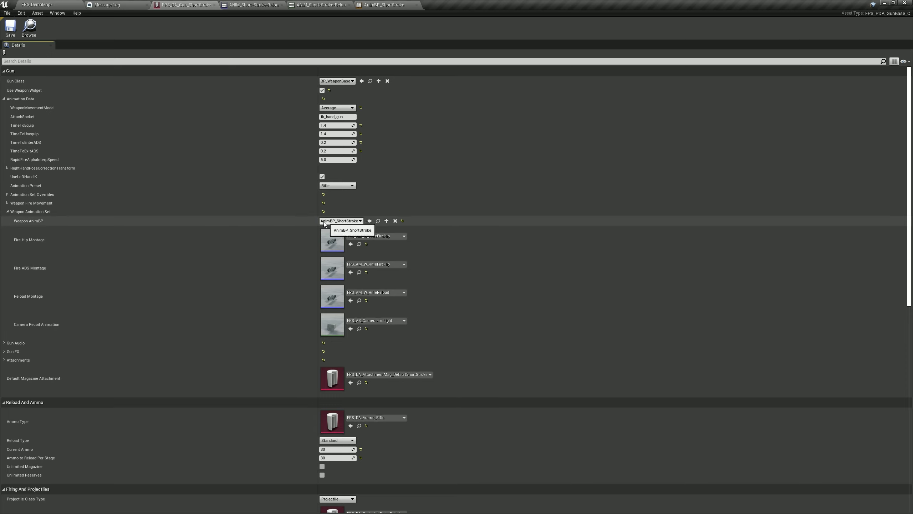
# - Clear the Fire Hip, Fire ADS and Reload montages in the Weapon Animation Set
pyautogui.click(374, 236)
pyautogui.click(358, 290)
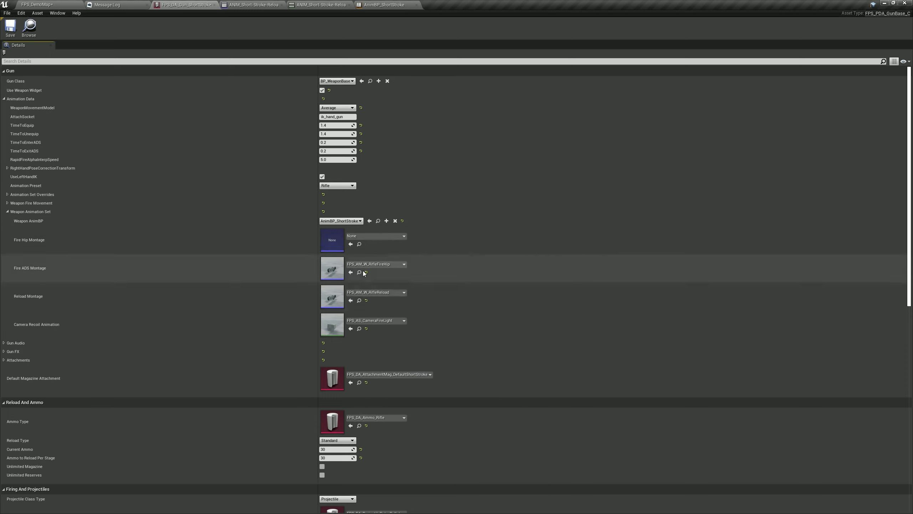
pyautogui.click(371, 264)
pyautogui.click(358, 317)
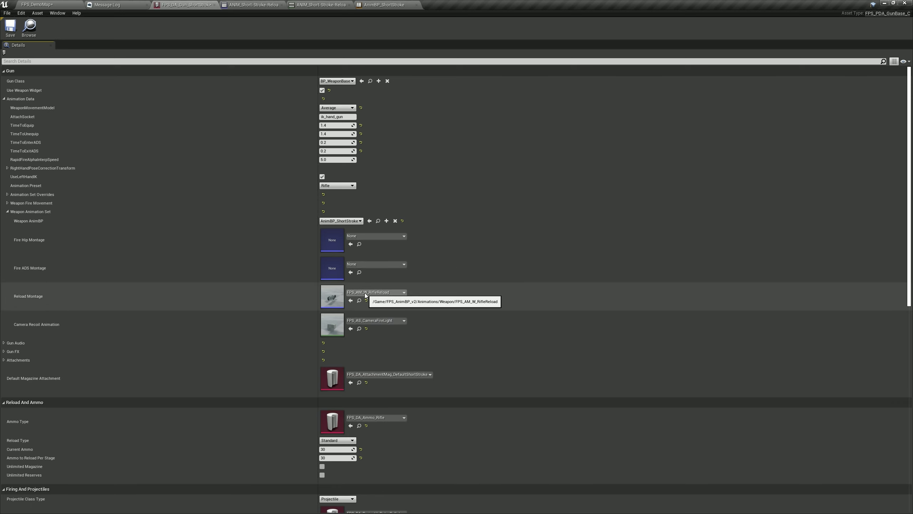
pyautogui.click(374, 292)
pyautogui.click(363, 345)
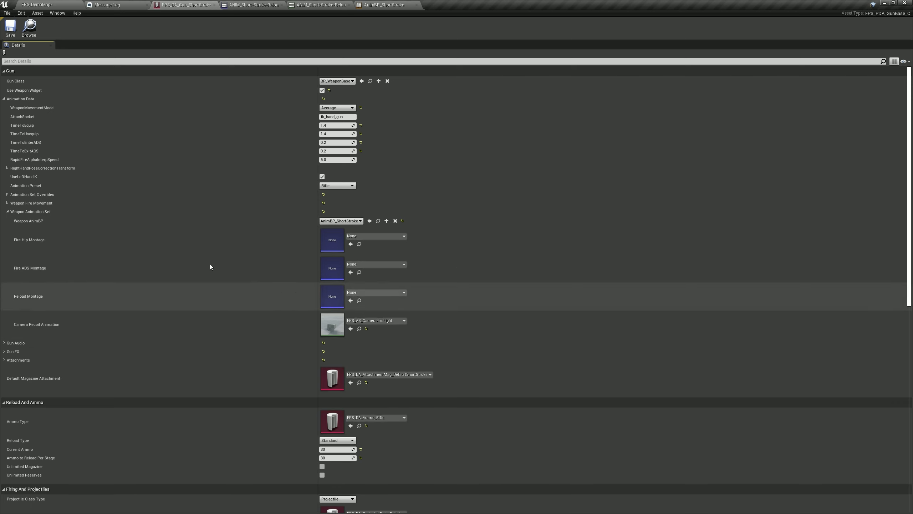
# - Assign the weapon's ANIM_Short-Stroke-Reload_Montage as the Weapon Animation Set's Reload Montage and save the data asset
pyautogui.click(43, 5)
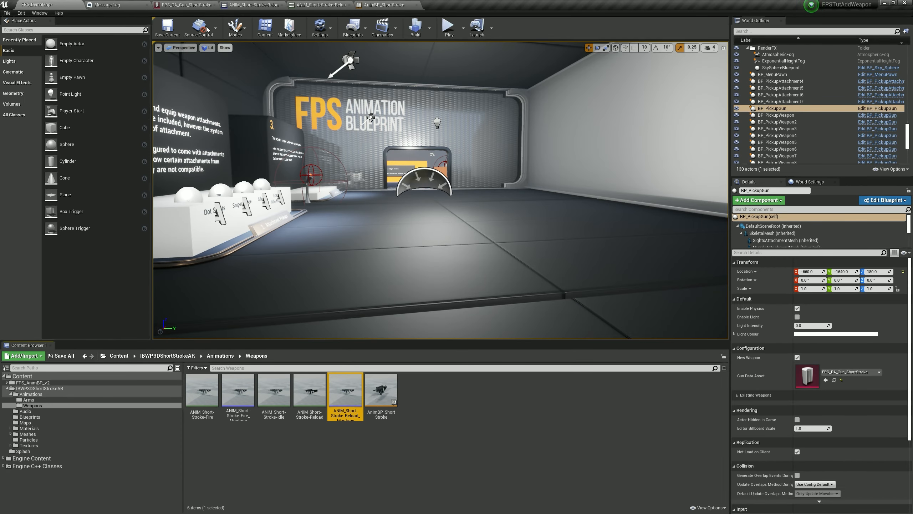
pyautogui.click(185, 4)
pyautogui.click(351, 301)
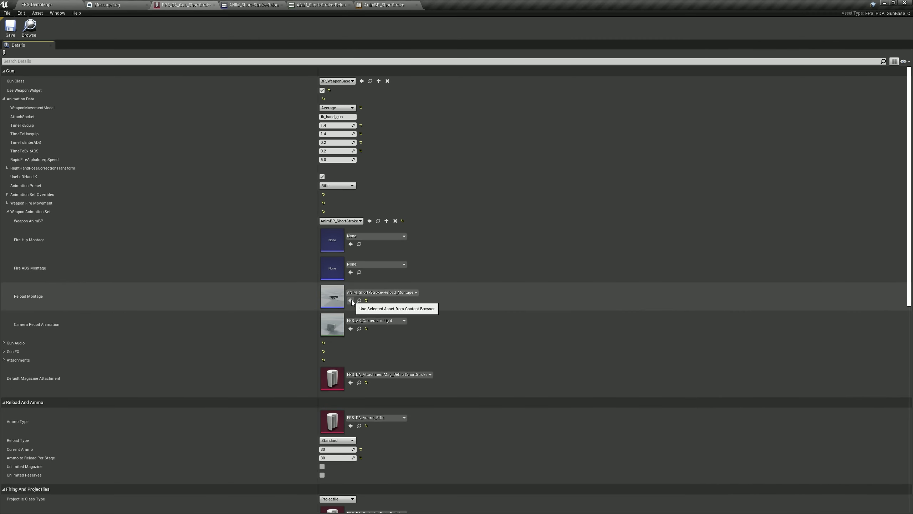
pyautogui.click(9, 26)
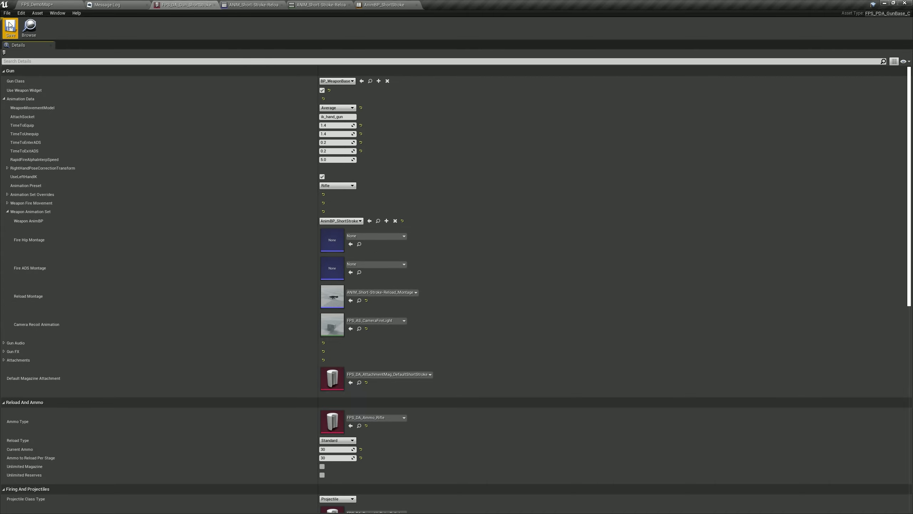
# - Play-test the level, picking up, firing and reloading the Short Stroke to check the weapon's own reload animation
pyautogui.click(42, 4)
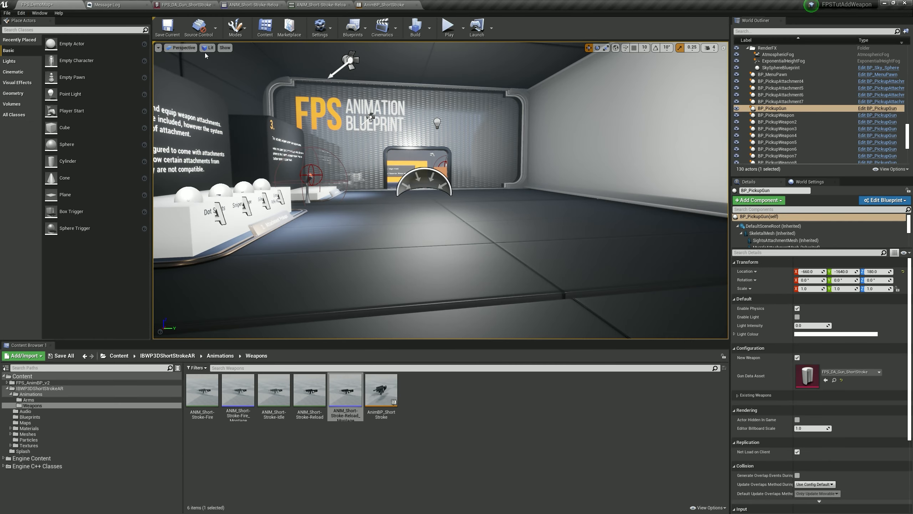
pyautogui.click(448, 29)
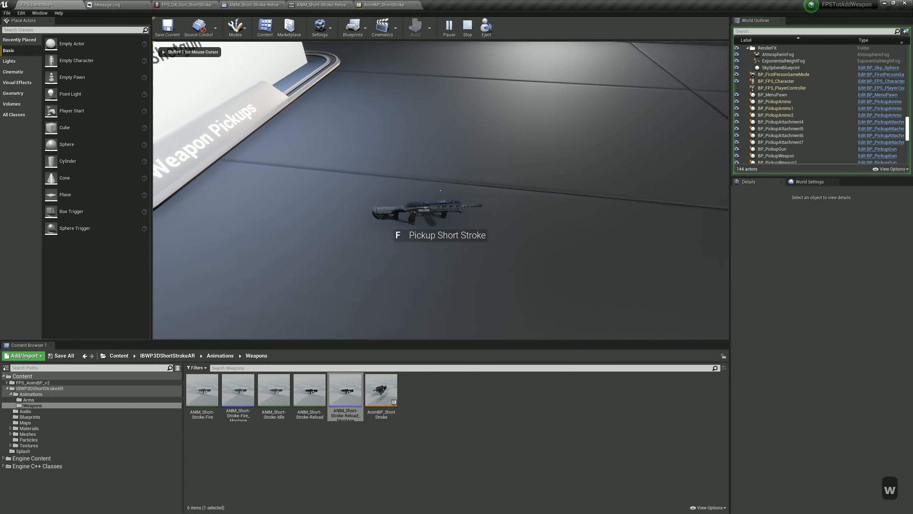
pyautogui.press('w')
pyautogui.press('w')
pyautogui.press('w')
pyautogui.press('w')
pyautogui.click(441, 190)
pyautogui.press('r')
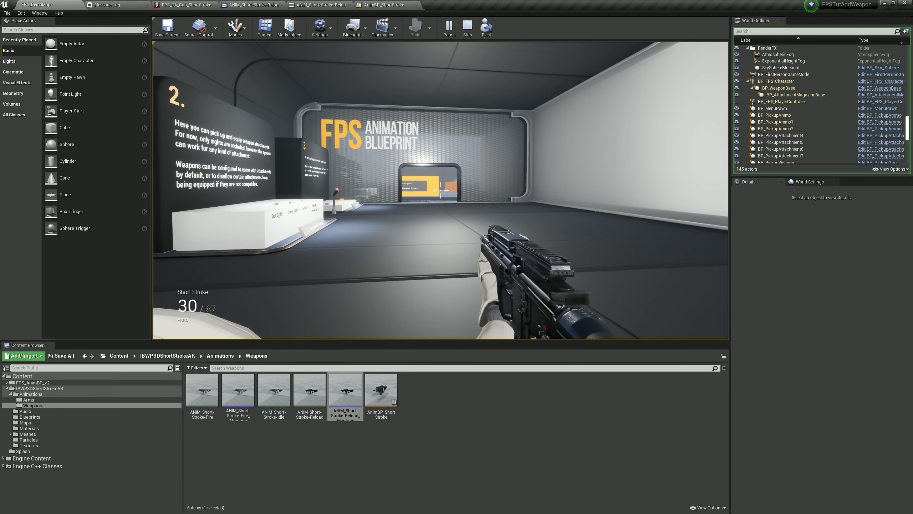
pyautogui.press('Escape')
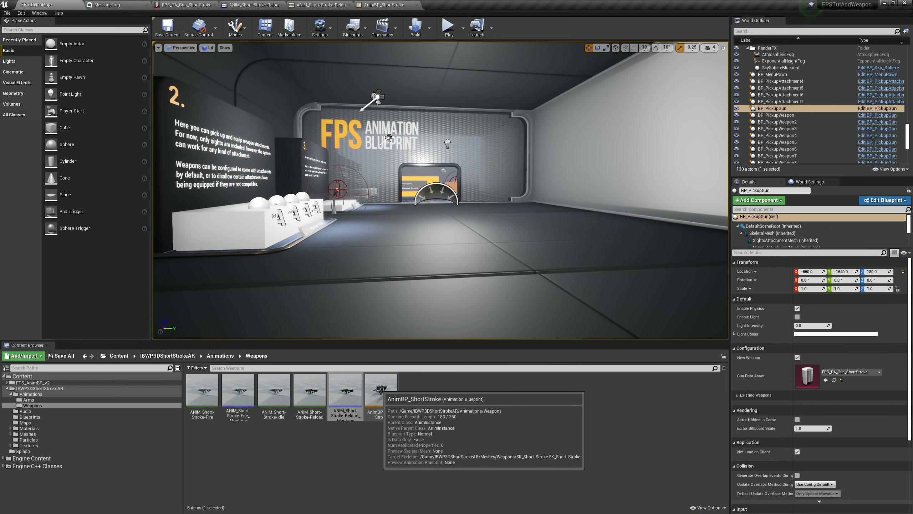
# - In AnimBP_ShortStroke, insert an Apply Additive node before the Output Pose, with the DefaultSlot node feeding its Additive input
pyautogui.doubleClick(379, 389)
pyautogui.moveTo(426, 262); pyautogui.dragTo(317, 262)
pyautogui.moveTo(347, 272); pyautogui.dragTo(380, 280)
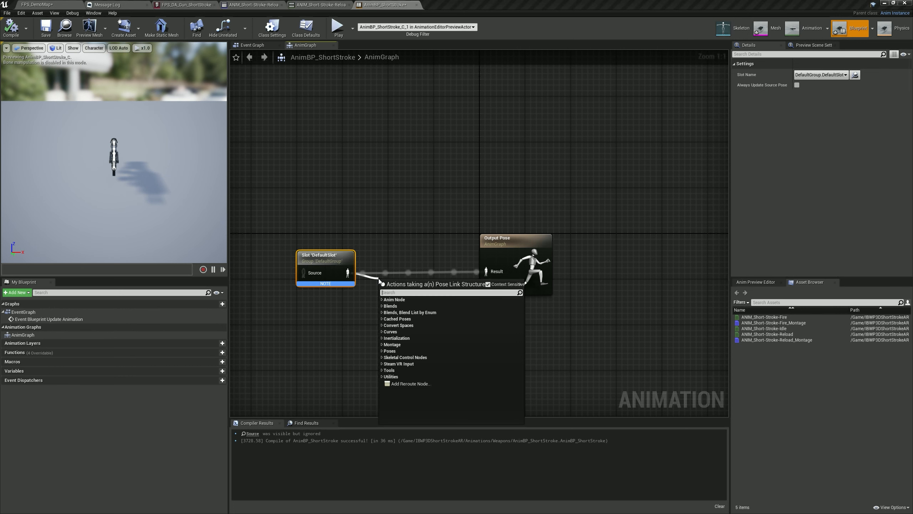
pyautogui.write('addt')
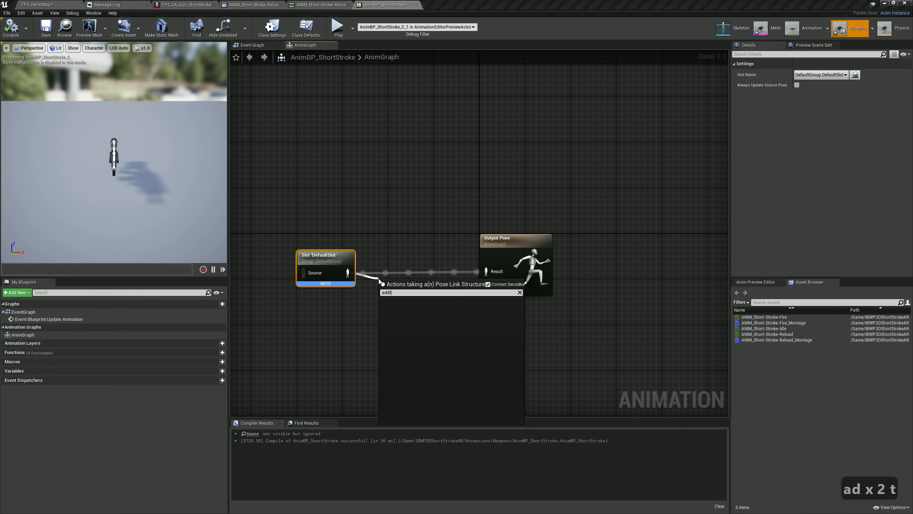
pyautogui.press('BackSpace')
pyautogui.click(403, 306)
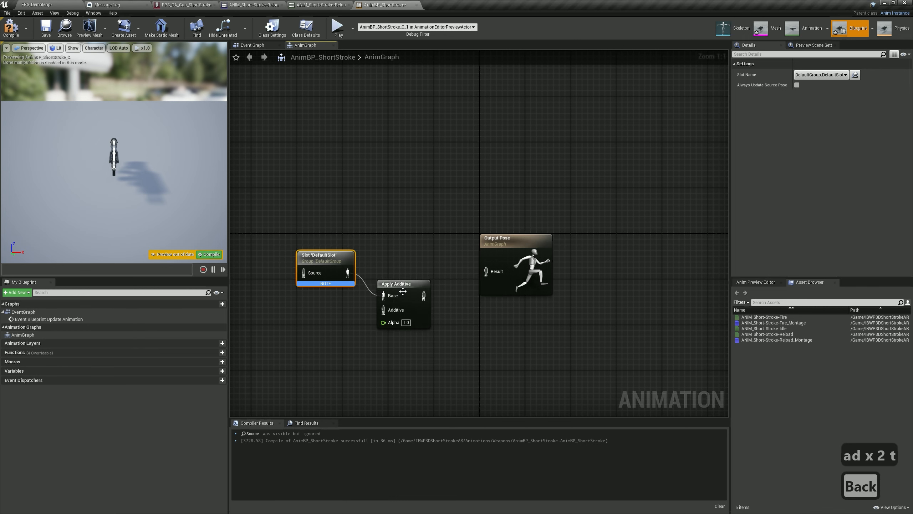
pyautogui.moveTo(402, 291); pyautogui.dragTo(408, 263)
pyautogui.moveTo(348, 273); pyautogui.dragTo(487, 272)
pyautogui.moveTo(428, 290); pyautogui.dragTo(451, 290)
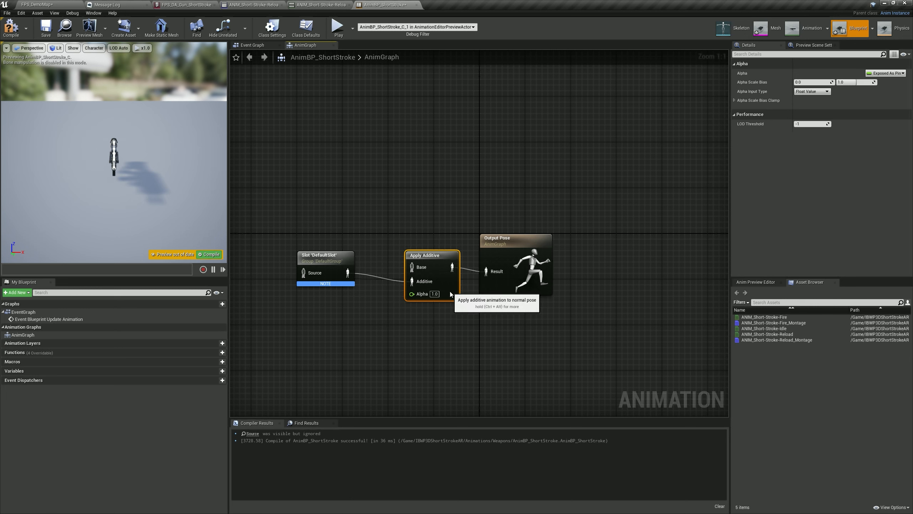
# - Move the DefaultSlot node closer to the Apply Additive node, compile AnimBP_ShortStroke and close it
pyautogui.moveTo(333, 267); pyautogui.dragTo(367, 272)
pyautogui.click(354, 228)
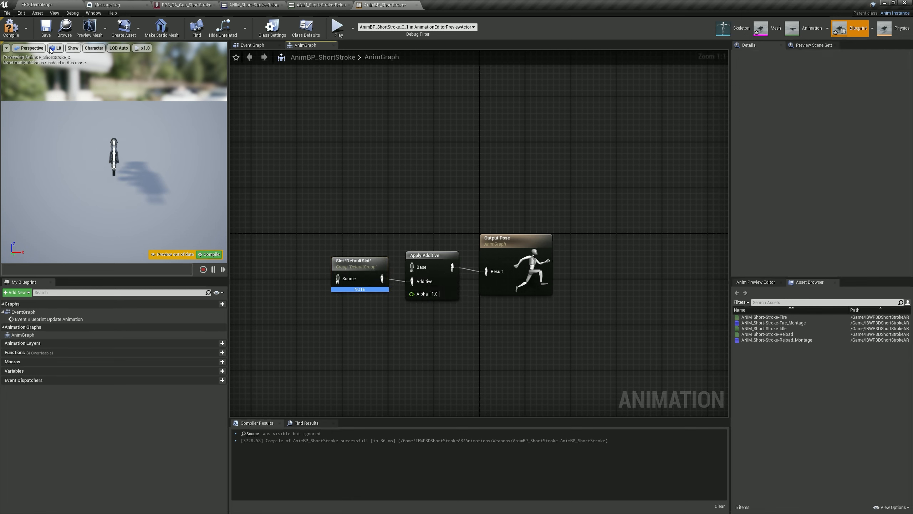
pyautogui.click(12, 29)
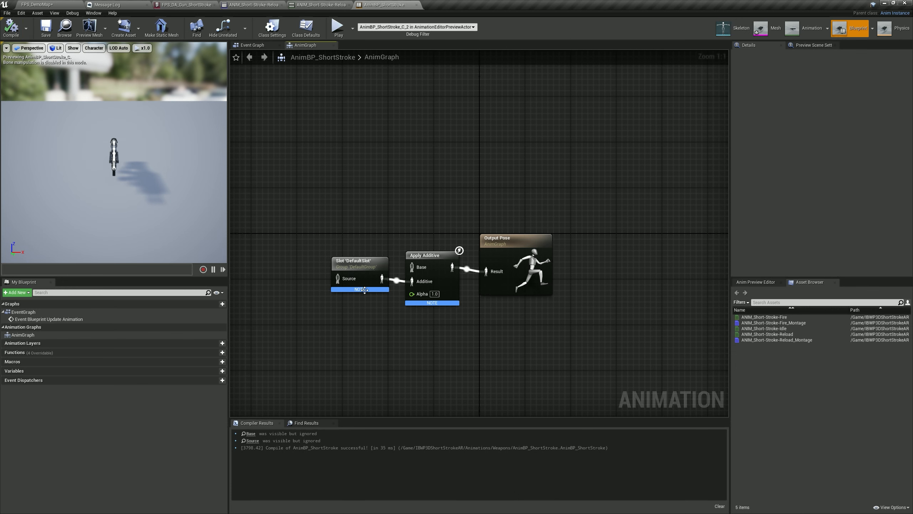
pyautogui.moveTo(408, 305)
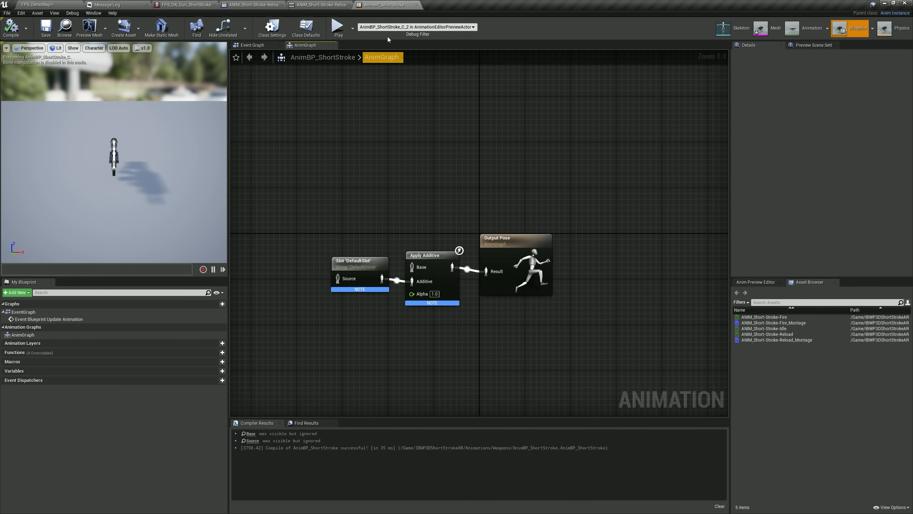
pyautogui.click(416, 5)
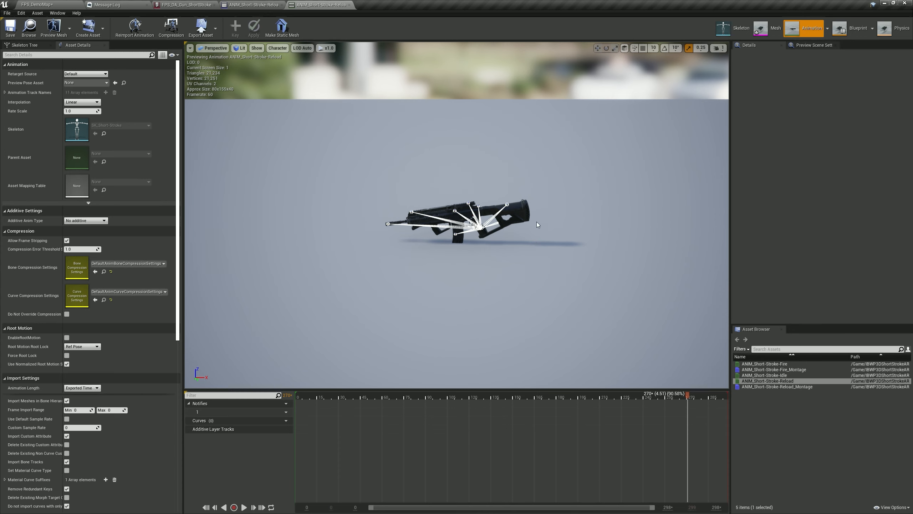
# - Set ANIM_Short-Stroke-Reload's Additive Anim Type to Local Space and its Base Pose Type to Selected animation frame
pyautogui.click(85, 221)
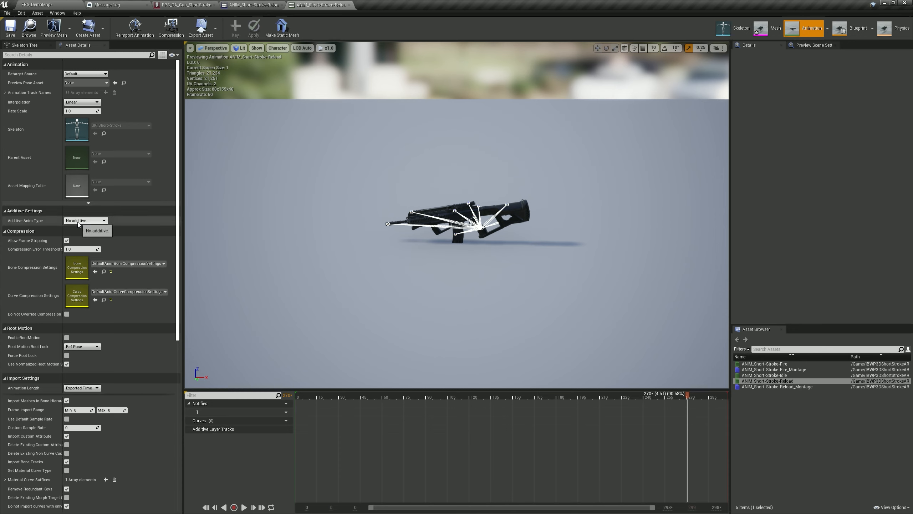
pyautogui.click(75, 232)
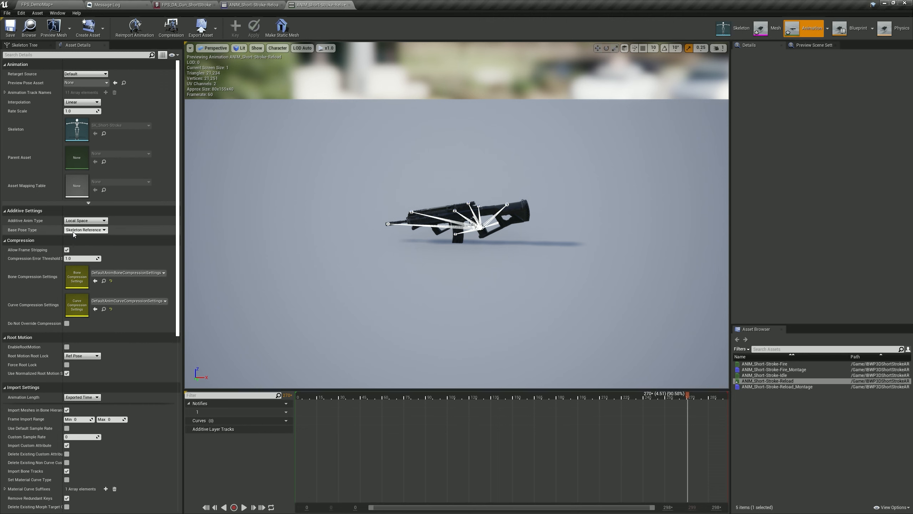
pyautogui.click(73, 231)
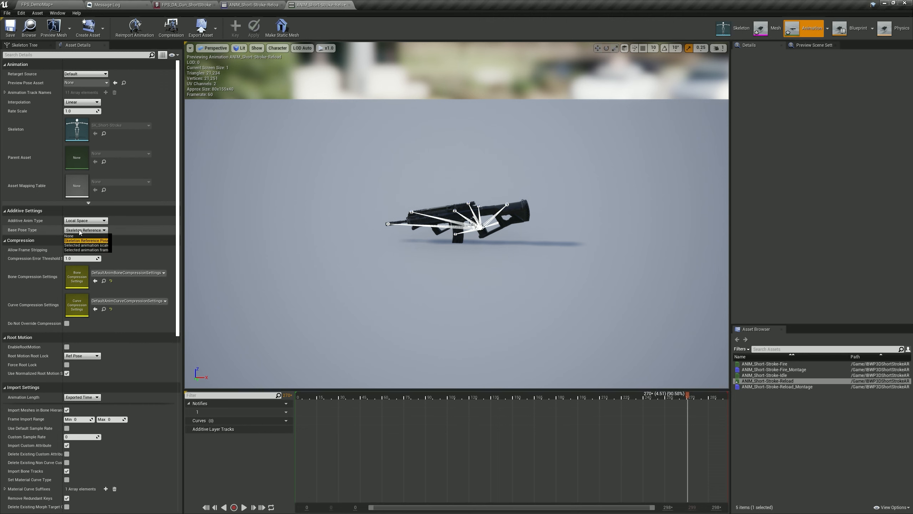
pyautogui.click(78, 250)
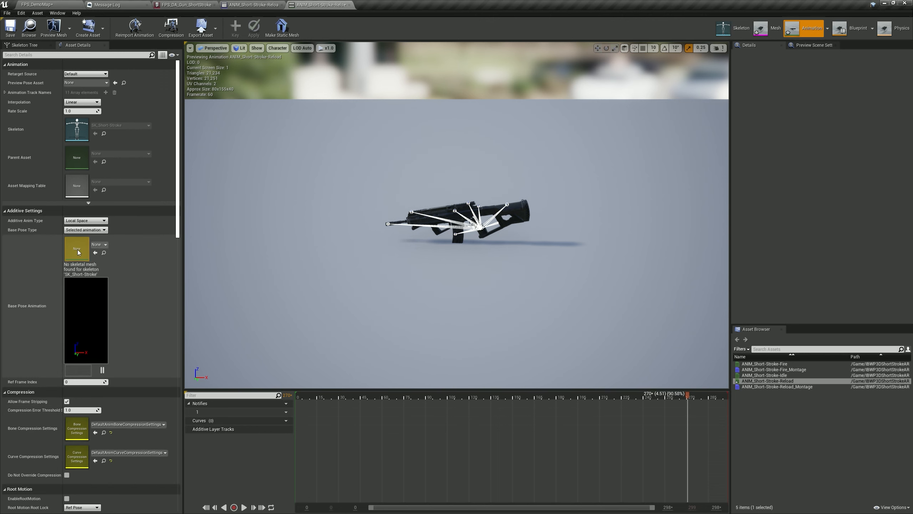
# - Open ANIM_Short-Stroke-Idle to examine its first frame and the options for creating an animation from a pose
pyautogui.click(54, 5)
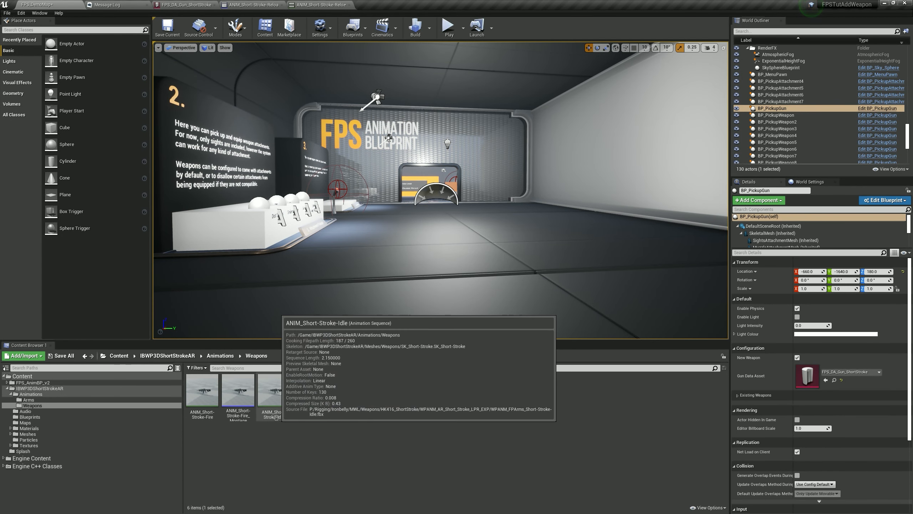
pyautogui.doubleClick(276, 394)
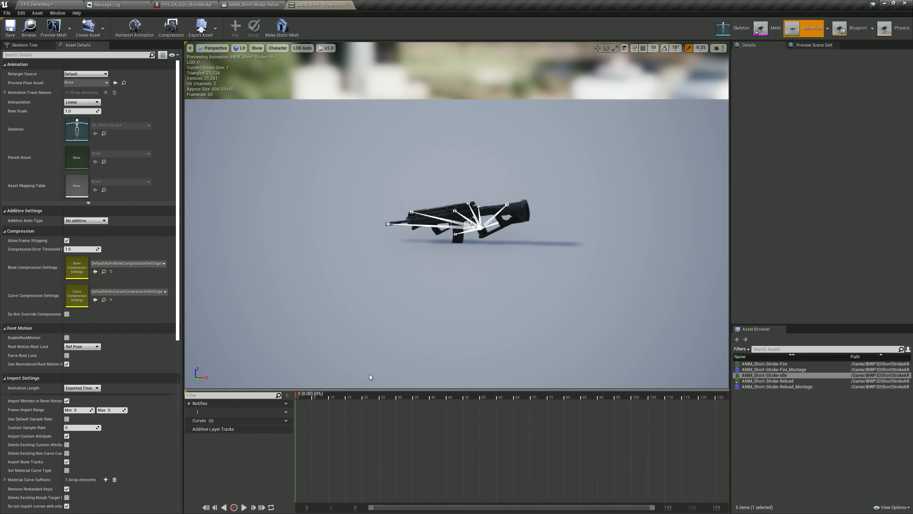
pyautogui.moveTo(297, 395)
pyautogui.mouseDown()
pyautogui.moveTo(468, 396)
pyautogui.moveTo(312, 395)
pyautogui.moveTo(367, 395)
pyautogui.moveTo(285, 404)
pyautogui.mouseUp()
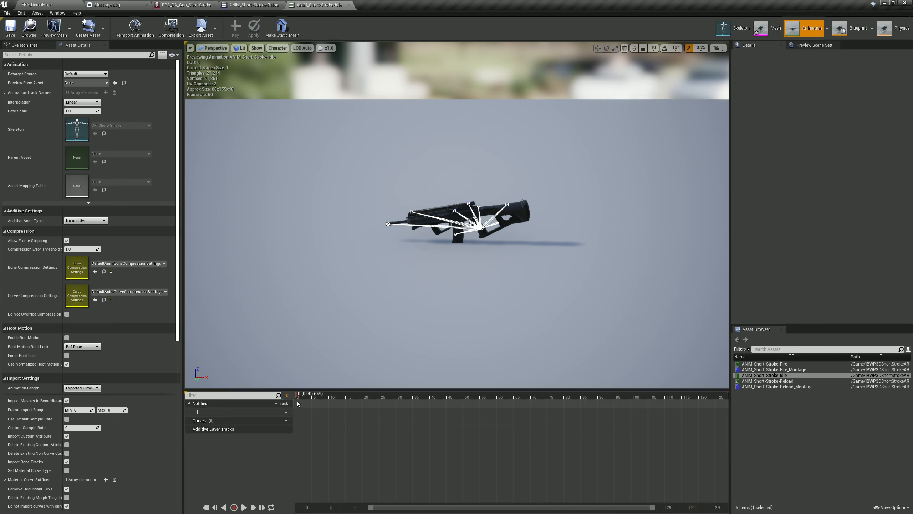
pyautogui.click(88, 27)
pyautogui.moveTo(106, 48)
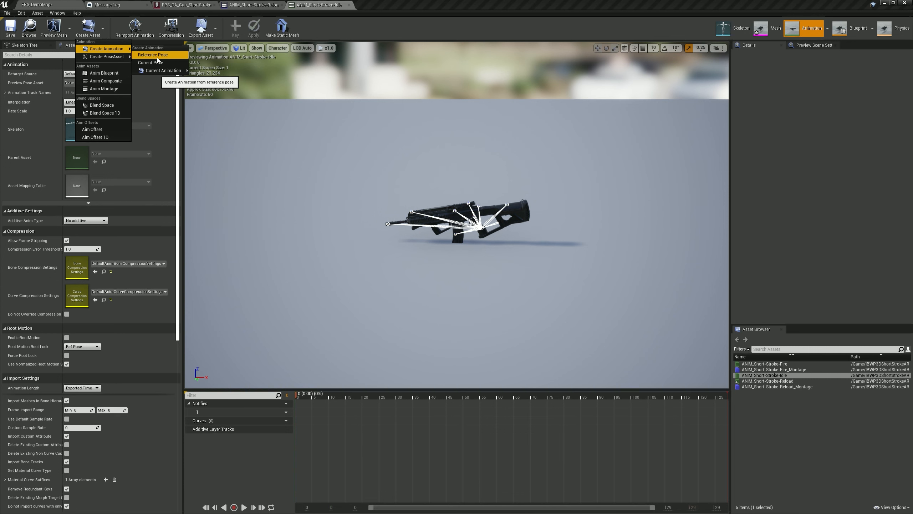
pyautogui.click(47, 5)
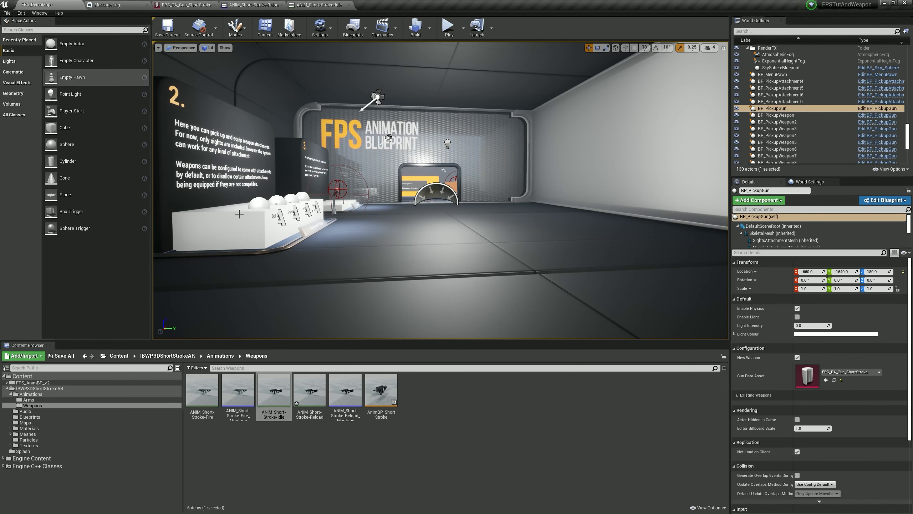
# - Assign ANIM_Short-Stroke-Idle as the Base Pose Animation of ANIM_Short-Stroke-Reload and save the animation
pyautogui.doubleClick(322, 392)
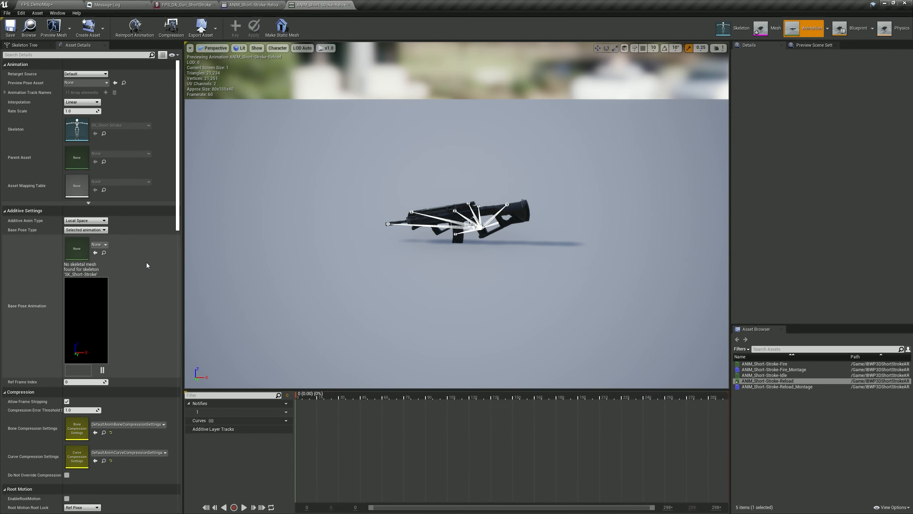
pyautogui.click(47, 5)
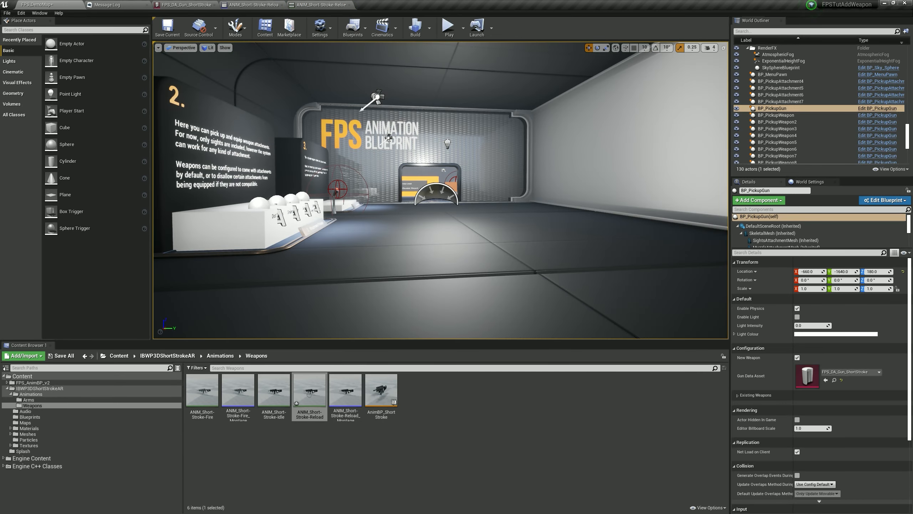
pyautogui.click(276, 391)
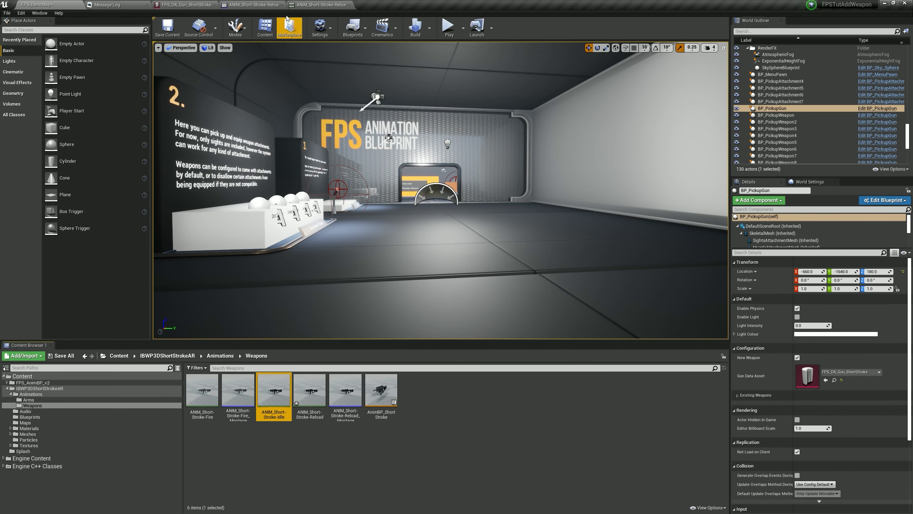
pyautogui.click(304, 6)
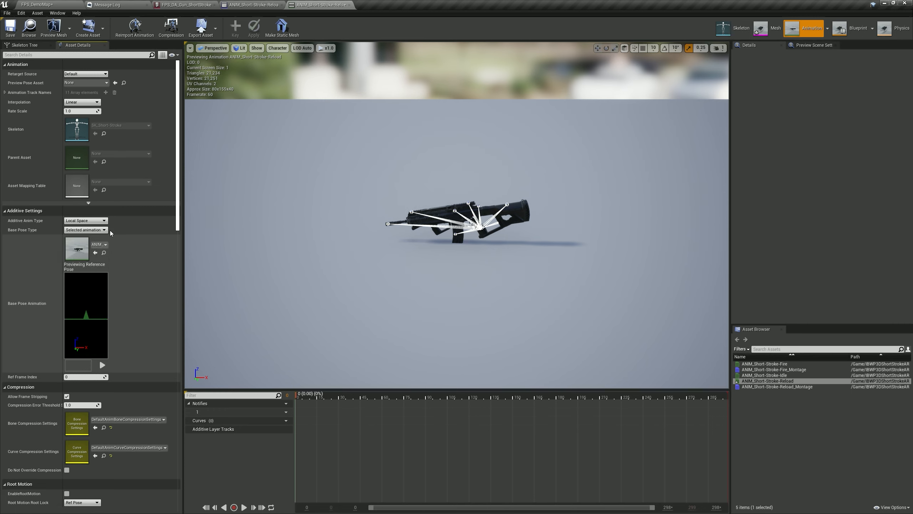
pyautogui.click(10, 27)
# - Set the Preview Base Pose of ANIM_Short-Stroke-Reload_Montage to ANIM_Short-Stroke-Idle
pyautogui.click(36, 5)
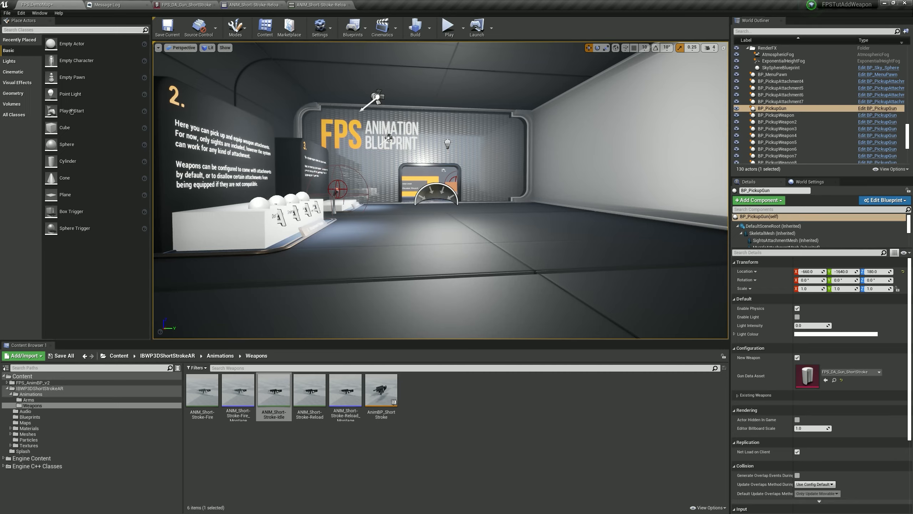
pyautogui.doubleClick(347, 393)
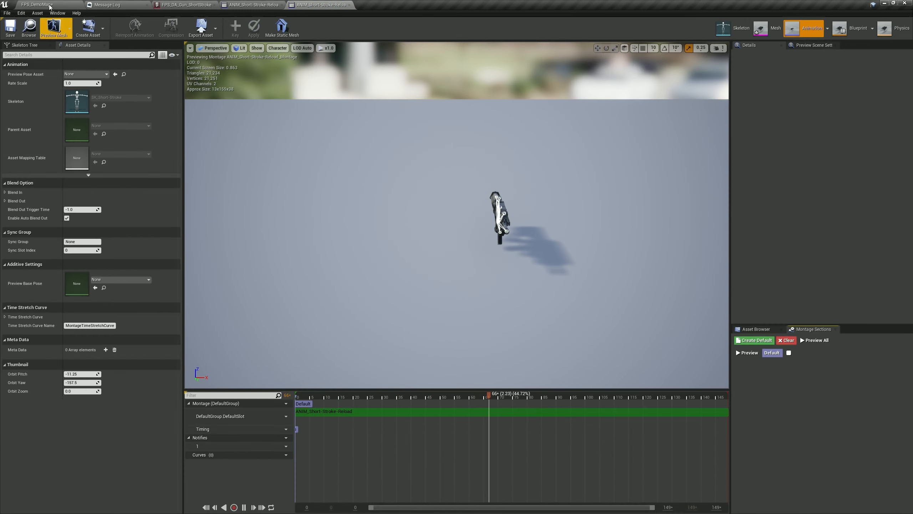
pyautogui.click(37, 5)
pyautogui.click(274, 392)
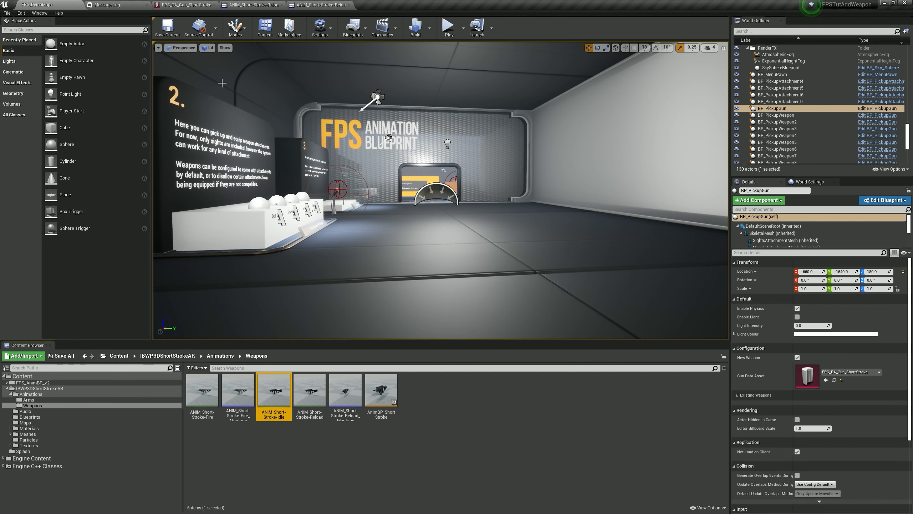
pyautogui.click(315, 5)
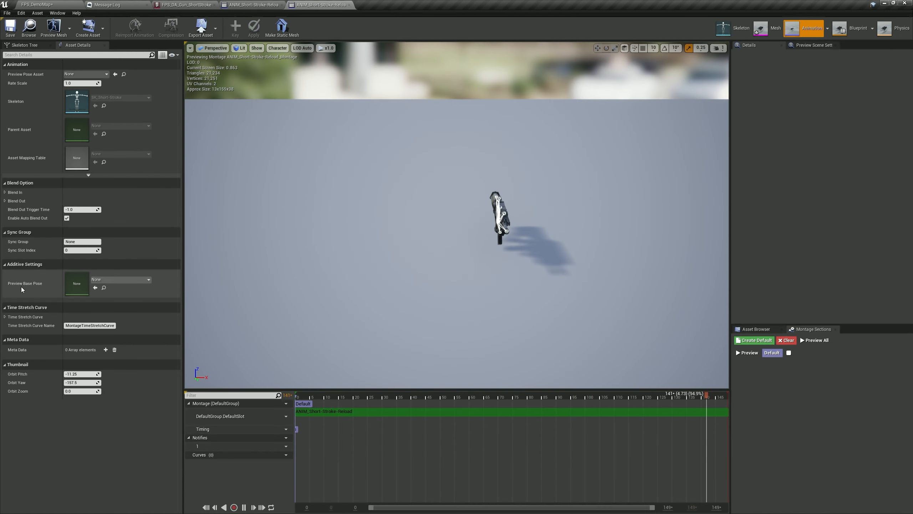
pyautogui.click(95, 288)
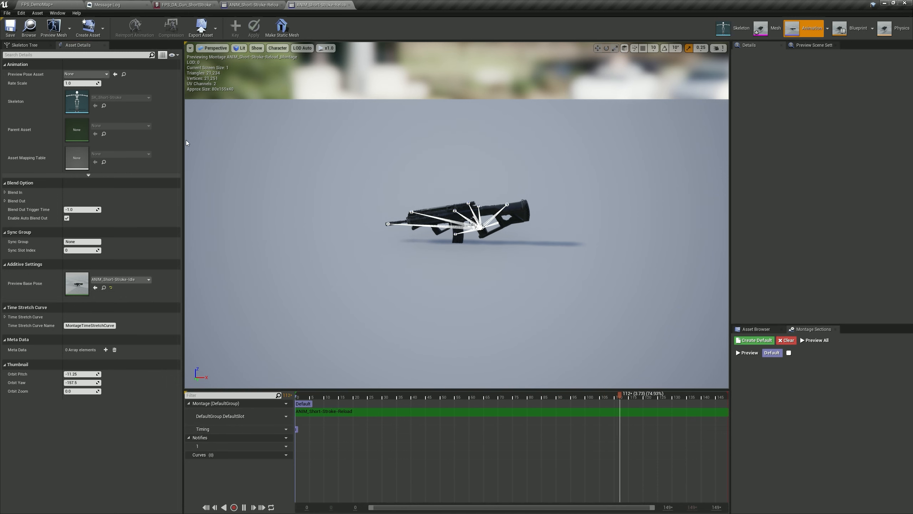
# - Play-test the level, picking up, firing and reloading the Short Stroke to check the additive weapon reload, and end the session
pyautogui.click(57, 5)
pyautogui.press('w')
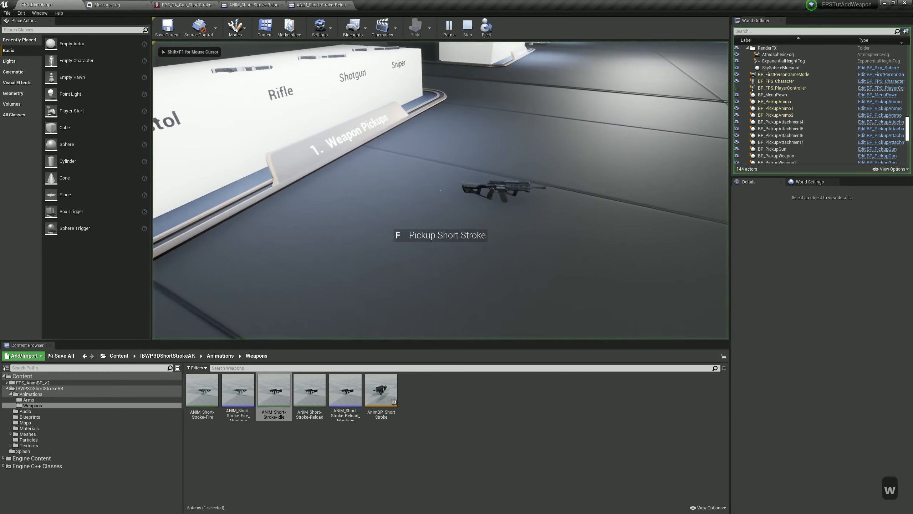
pyautogui.press('e')
pyautogui.click(441, 191)
pyautogui.press('r')
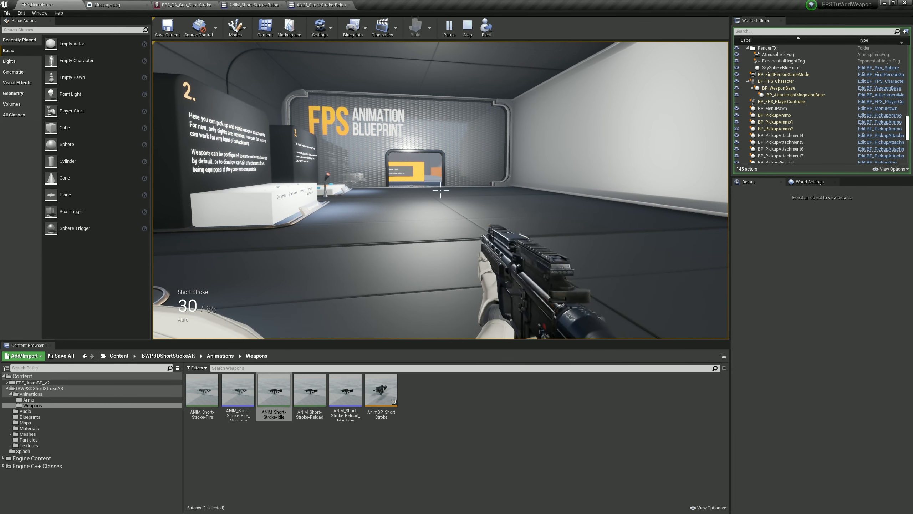
pyautogui.press('w')
pyautogui.press('d')
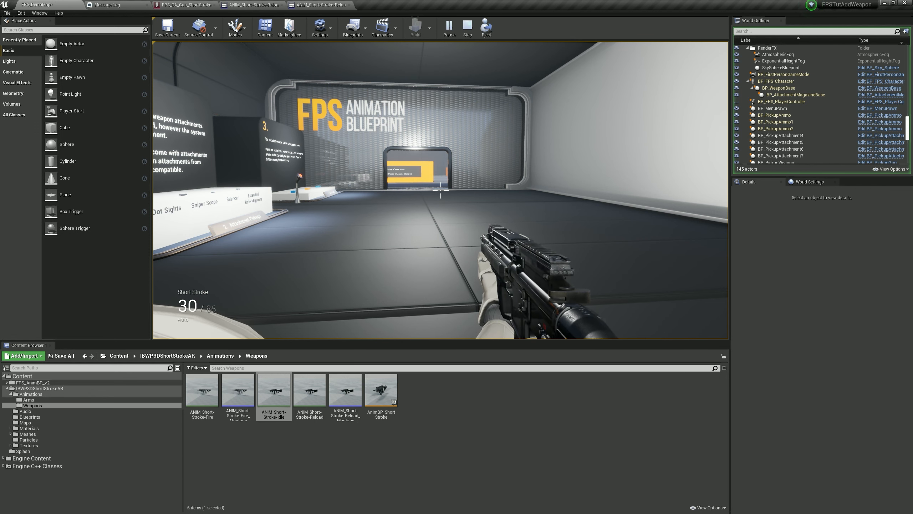
pyautogui.click(441, 190)
pyautogui.press('w')
pyautogui.press('w')
pyautogui.press('w')
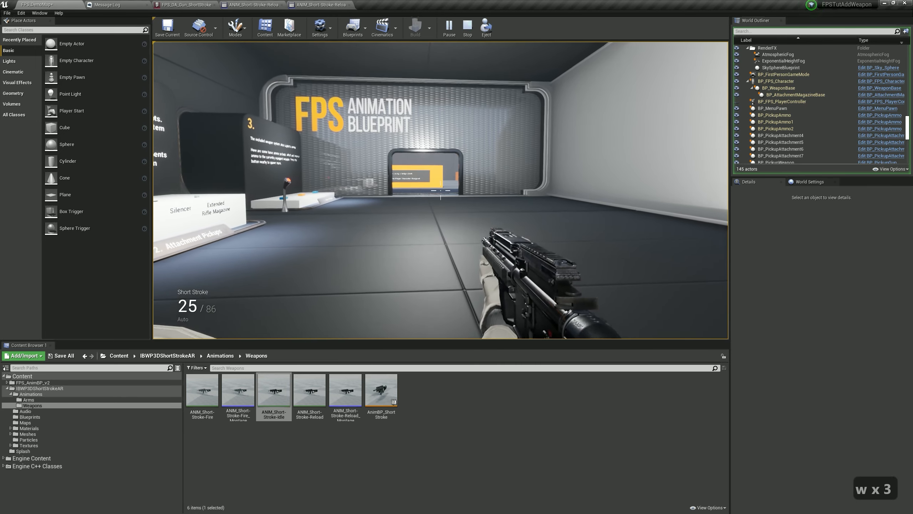
pyautogui.click(441, 190)
pyautogui.press('r')
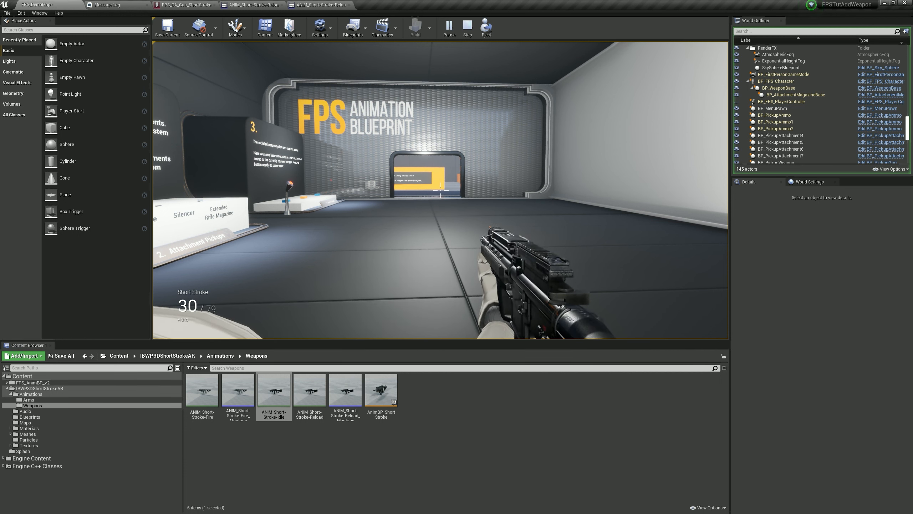
pyautogui.press('Escape')
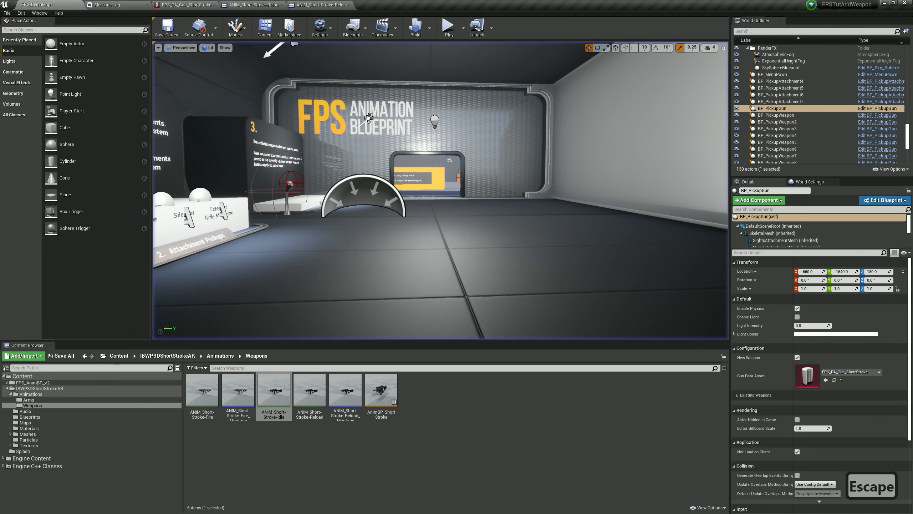